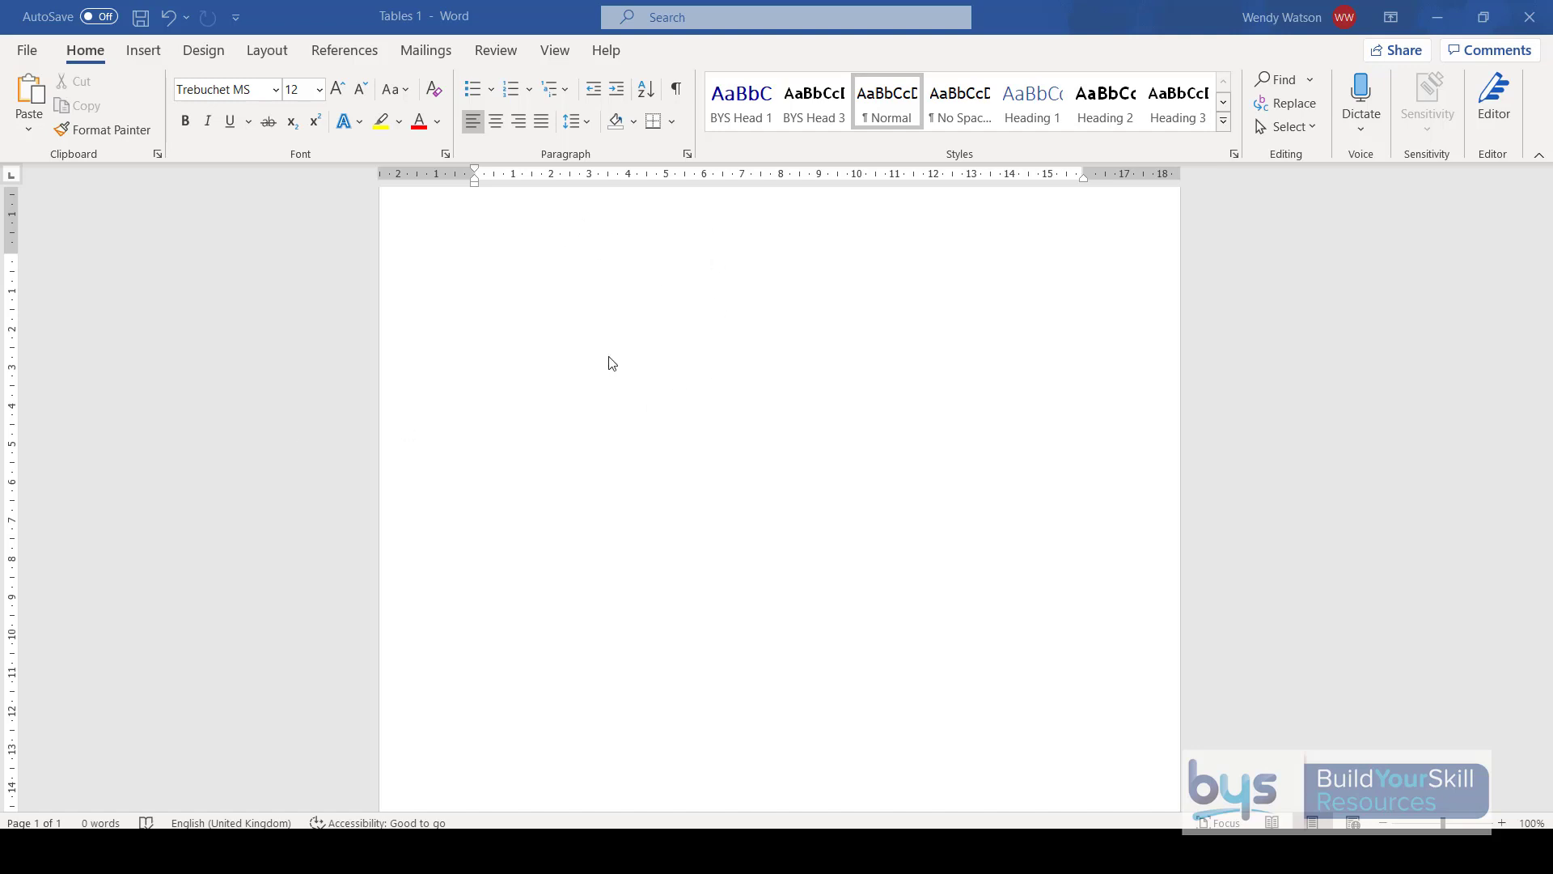
# Insert a table with four columns and three rows, and view its design and layout options.
pyautogui.click(149, 60)
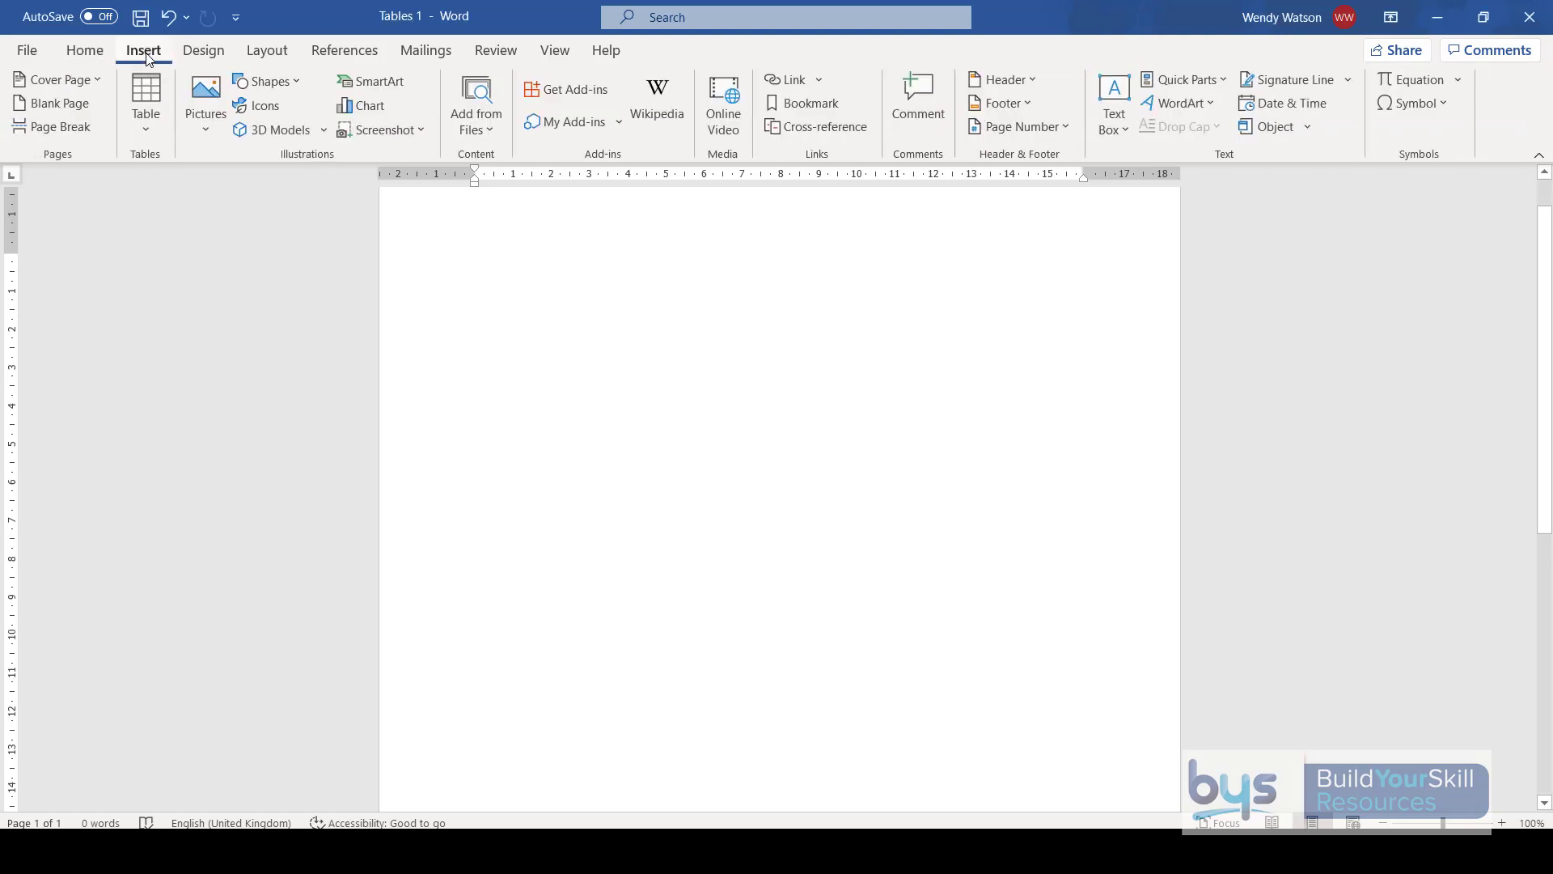
pyautogui.click(146, 132)
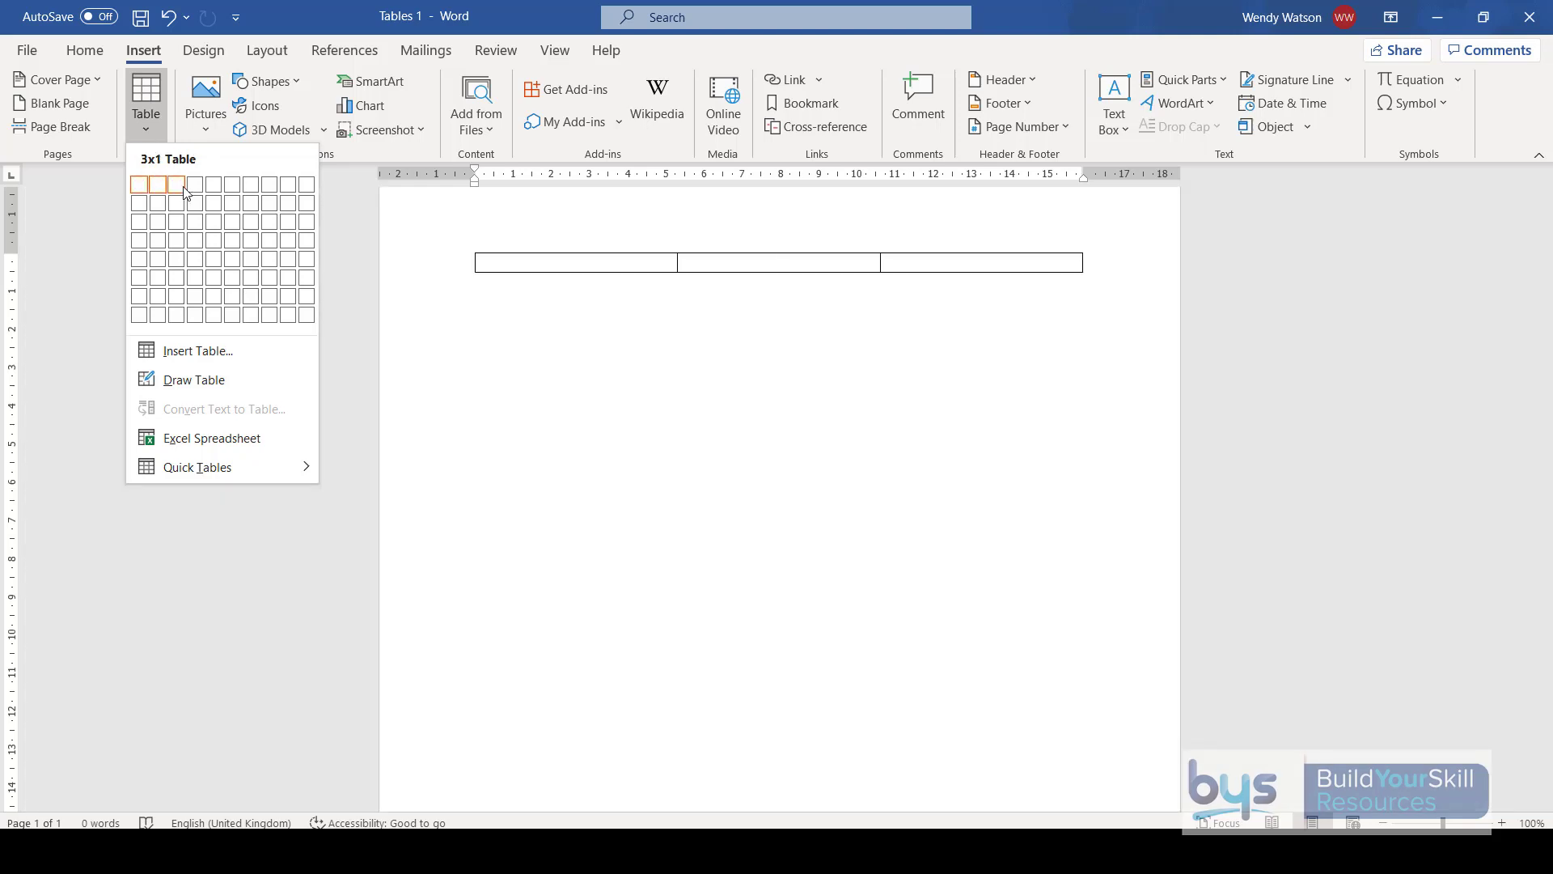
pyautogui.click(203, 232)
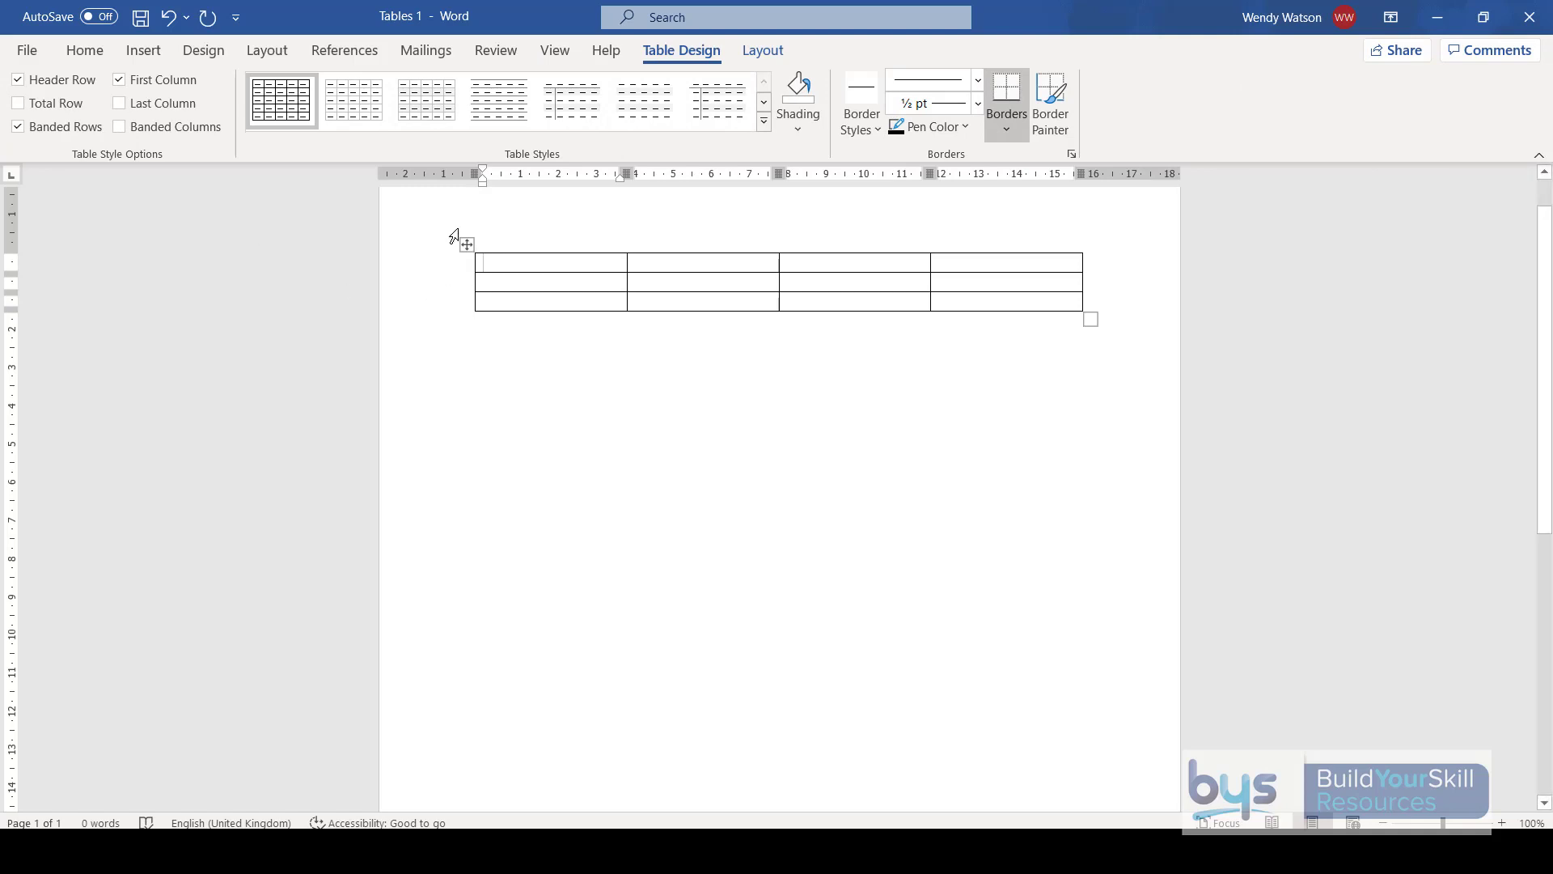
pyautogui.moveTo(467, 263)
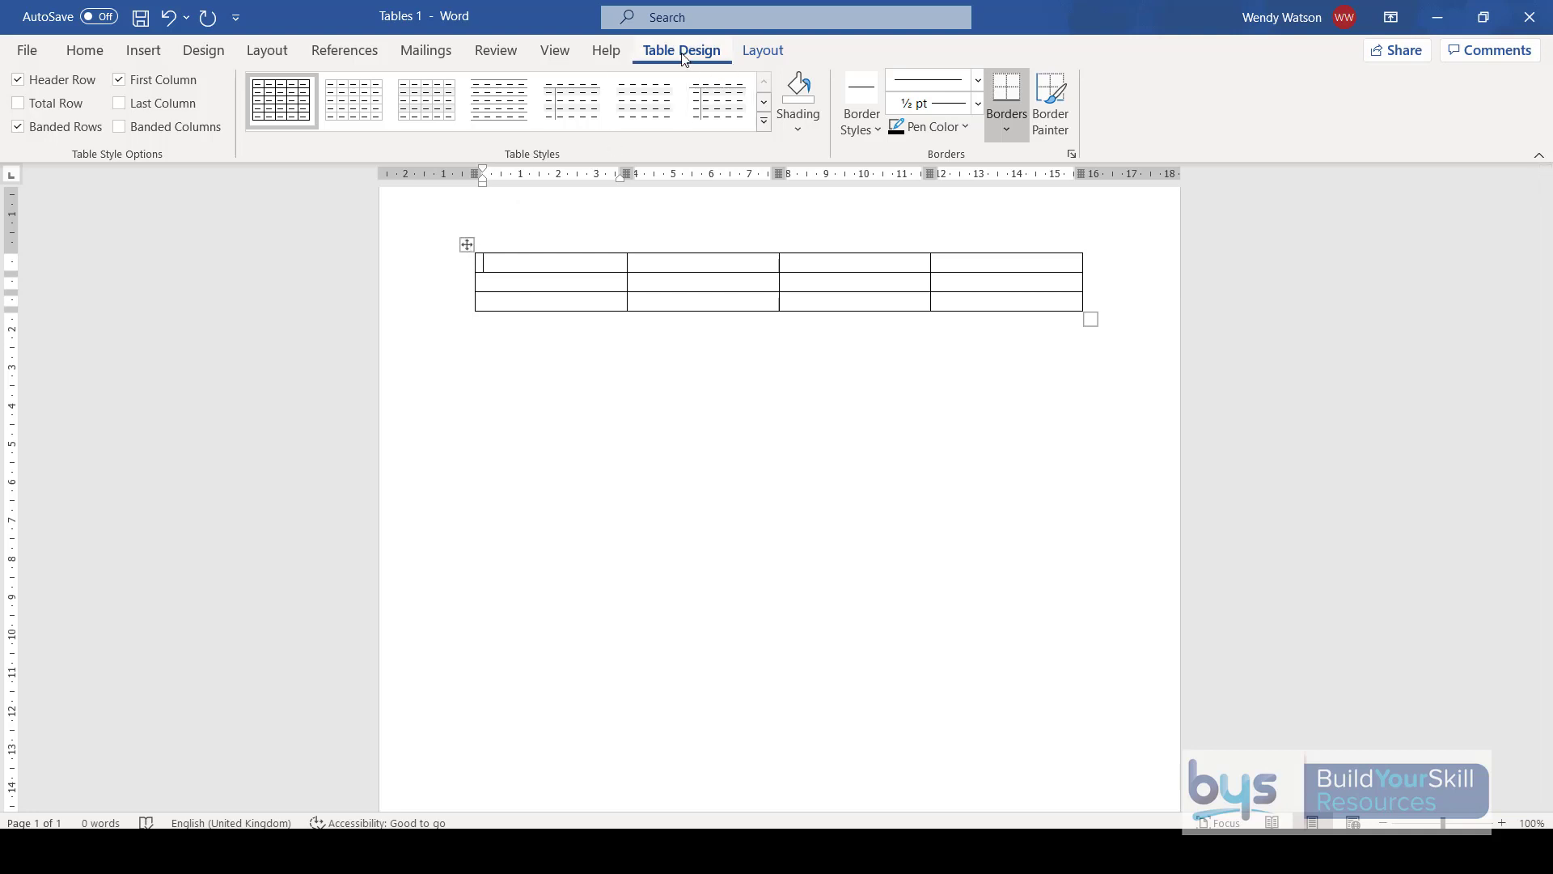
pyautogui.click(751, 53)
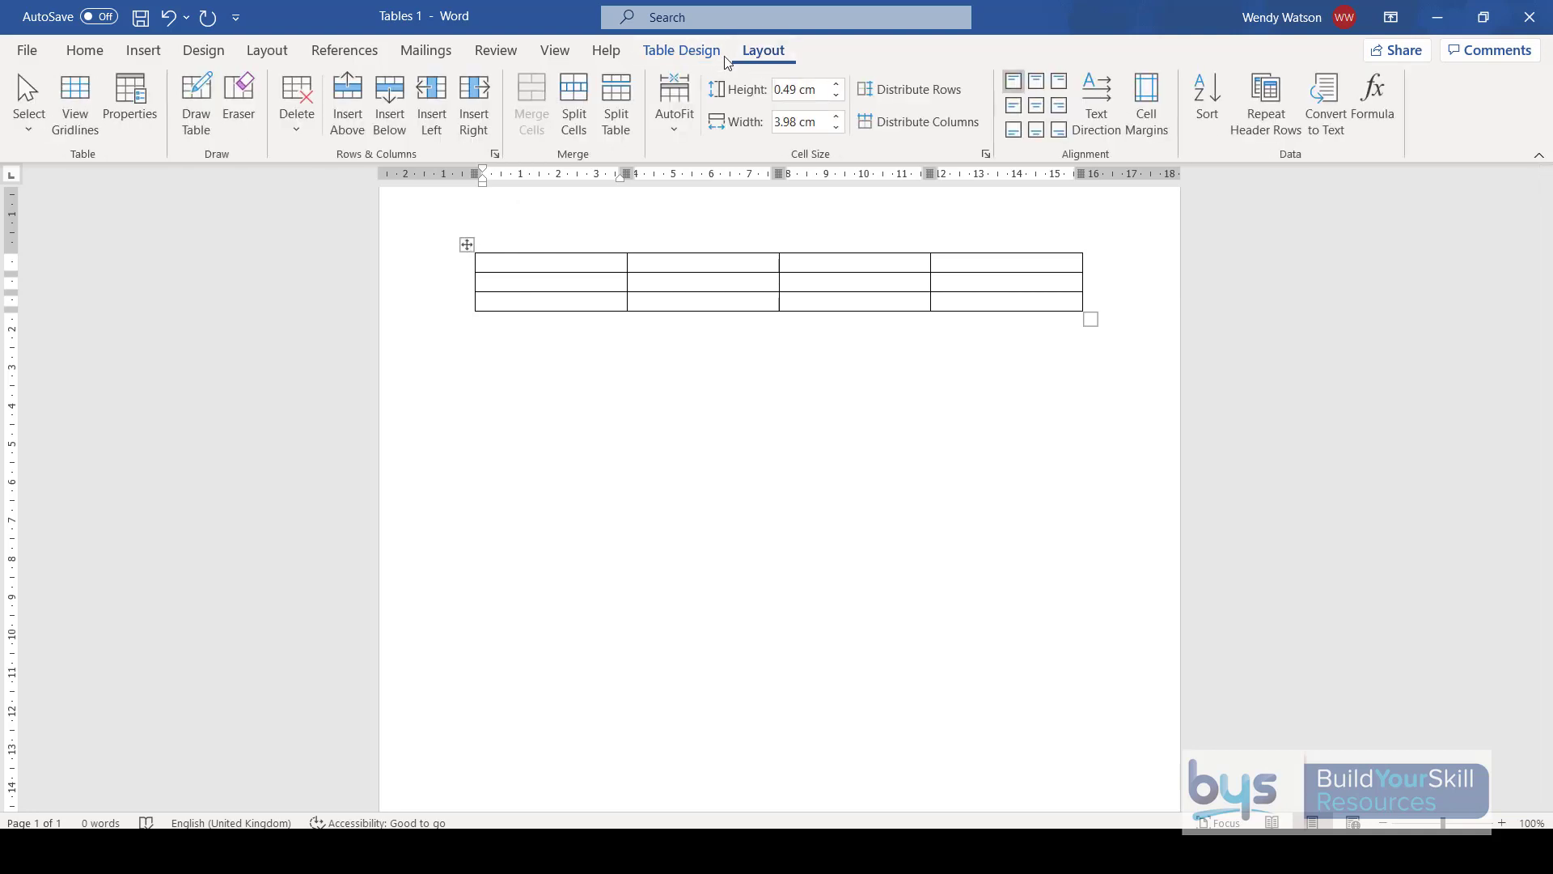
pyautogui.click(682, 51)
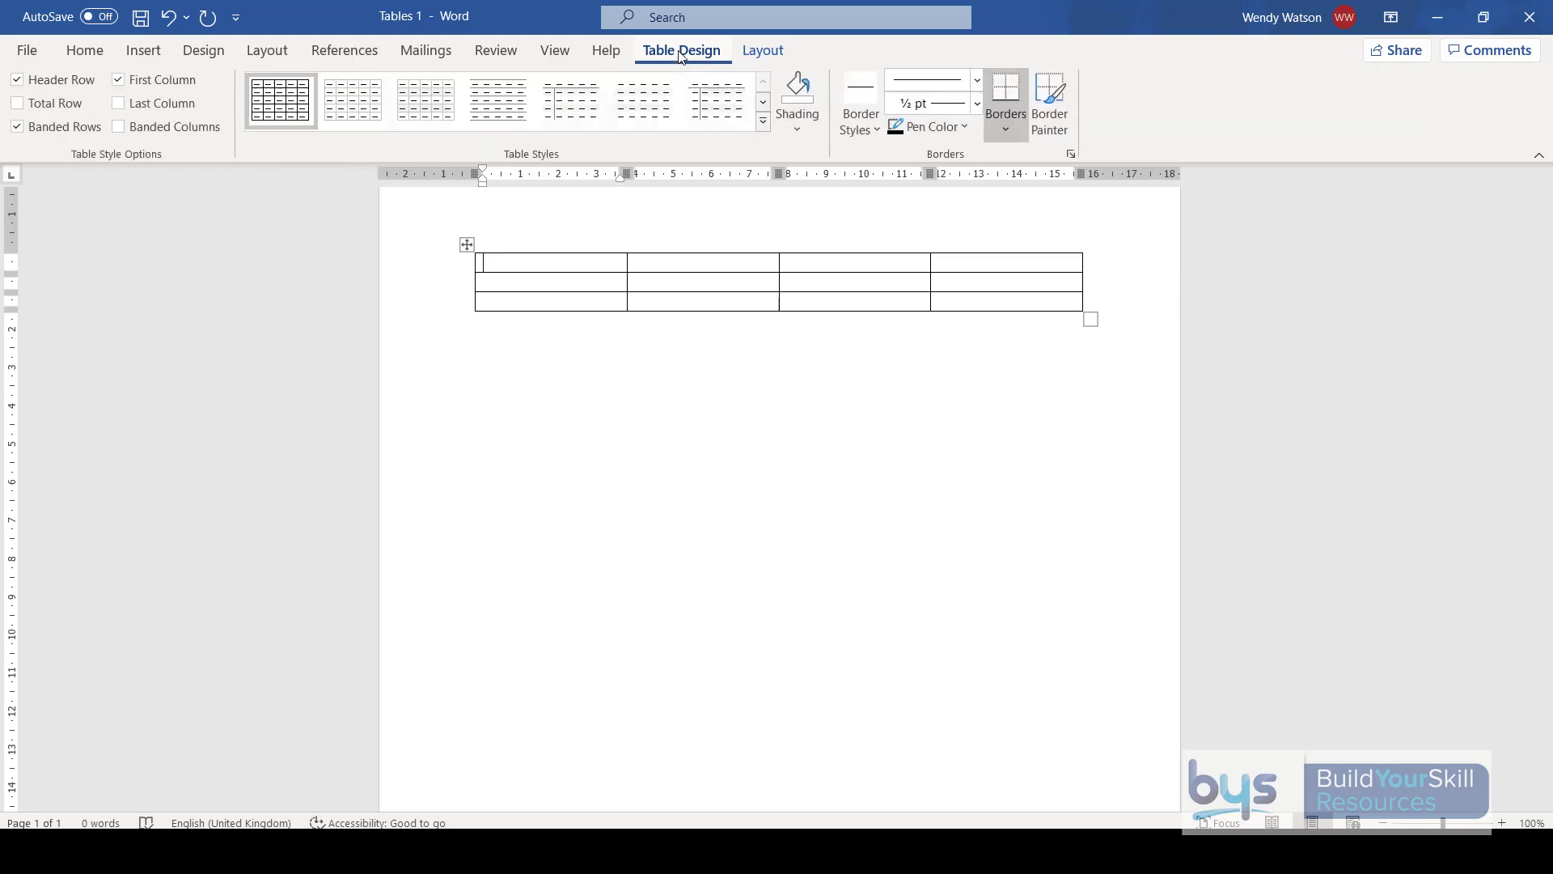
pyautogui.click(750, 53)
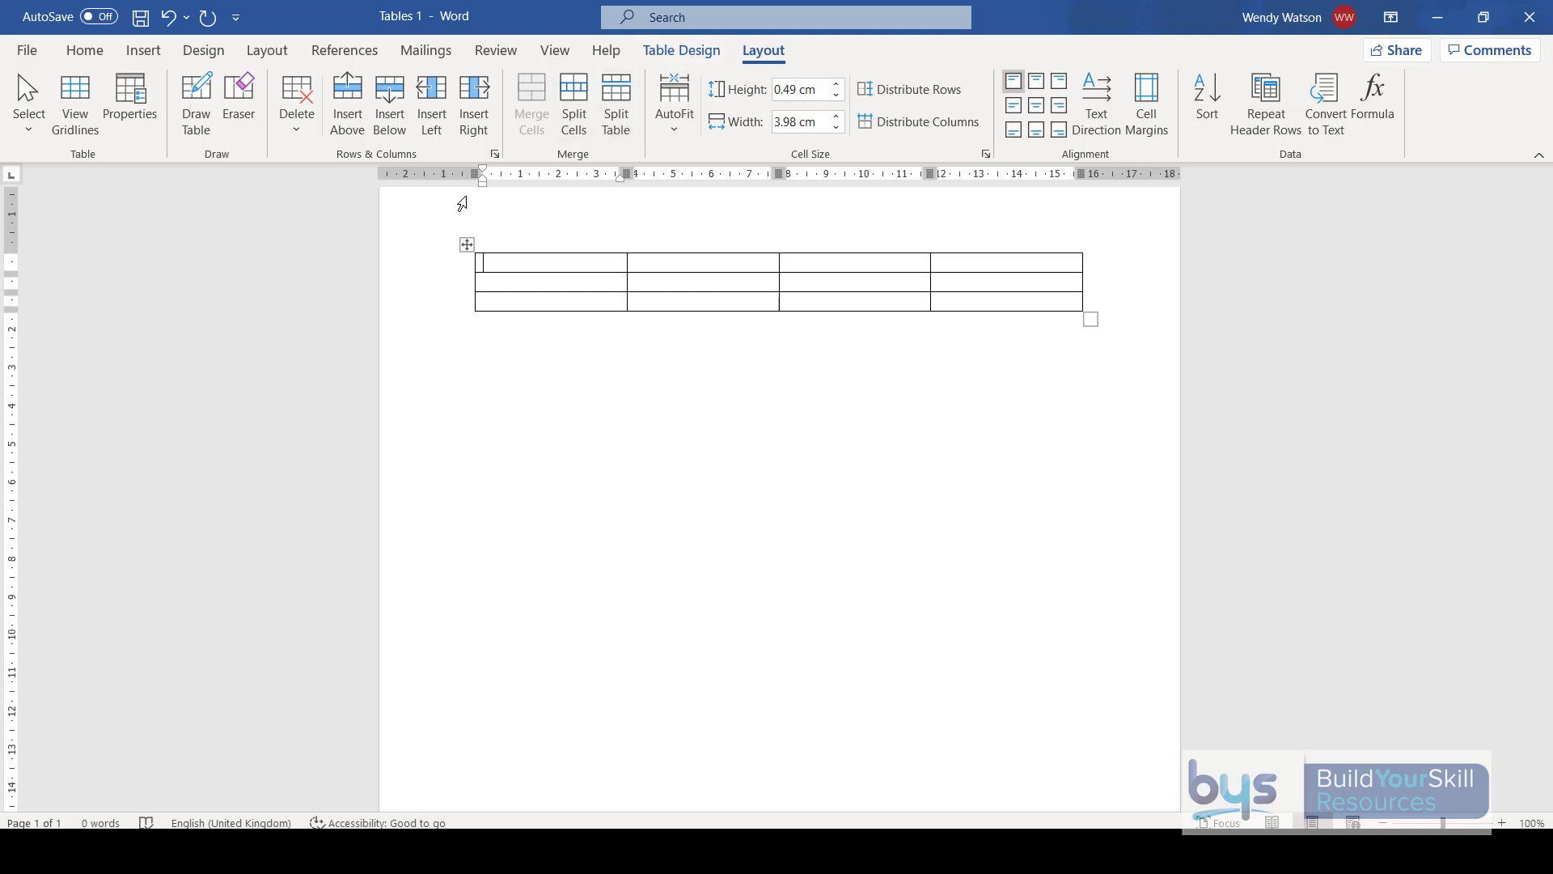
# Delete the entire four-column, three-row table from the document.
pyautogui.click(469, 245)
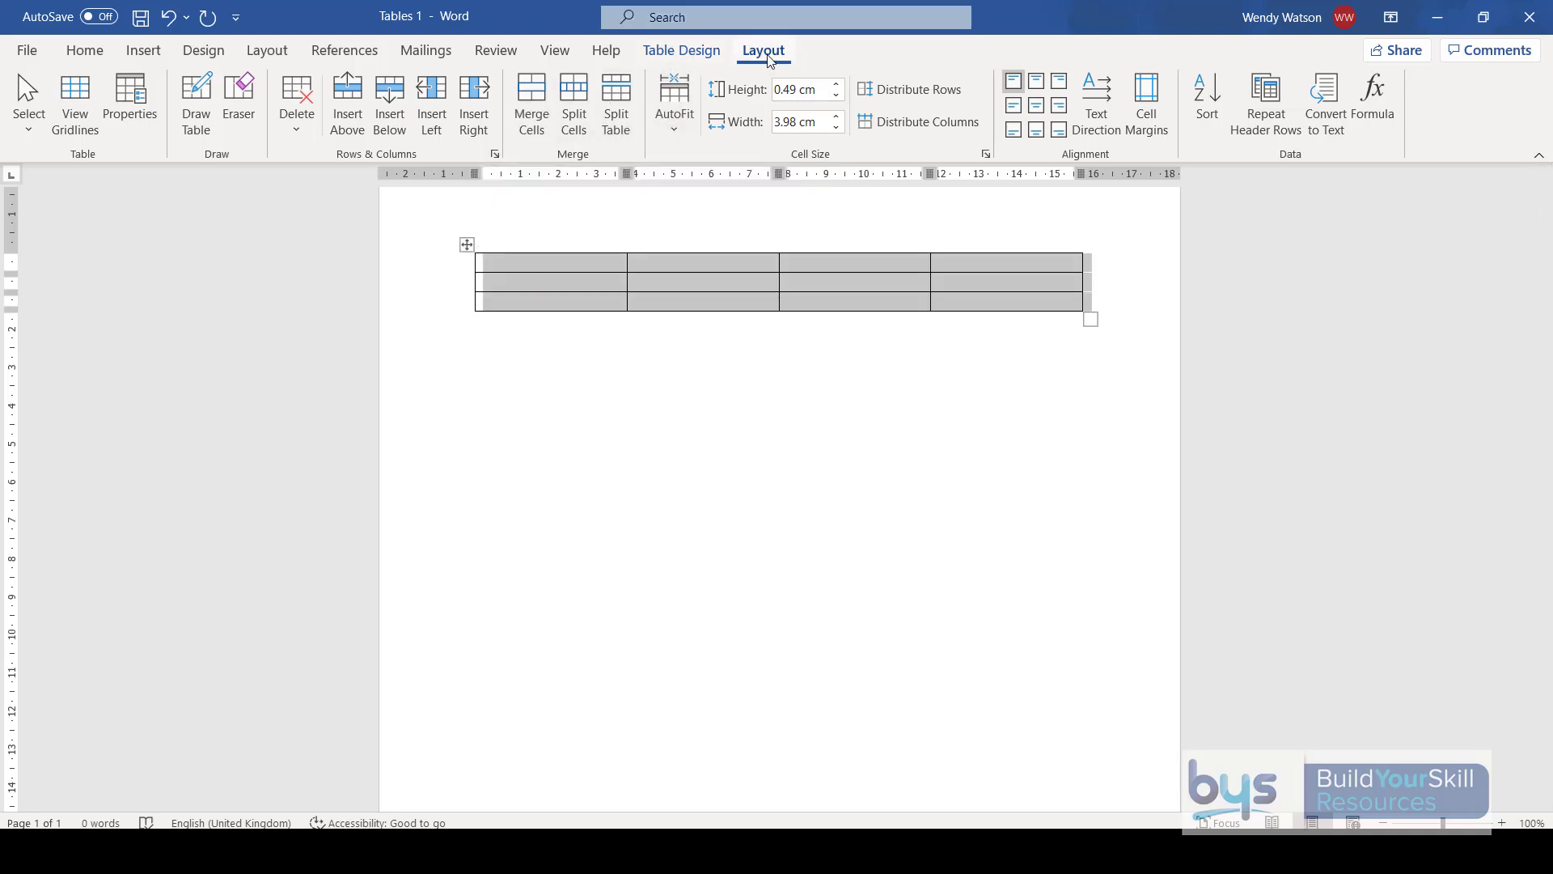
pyautogui.click(296, 134)
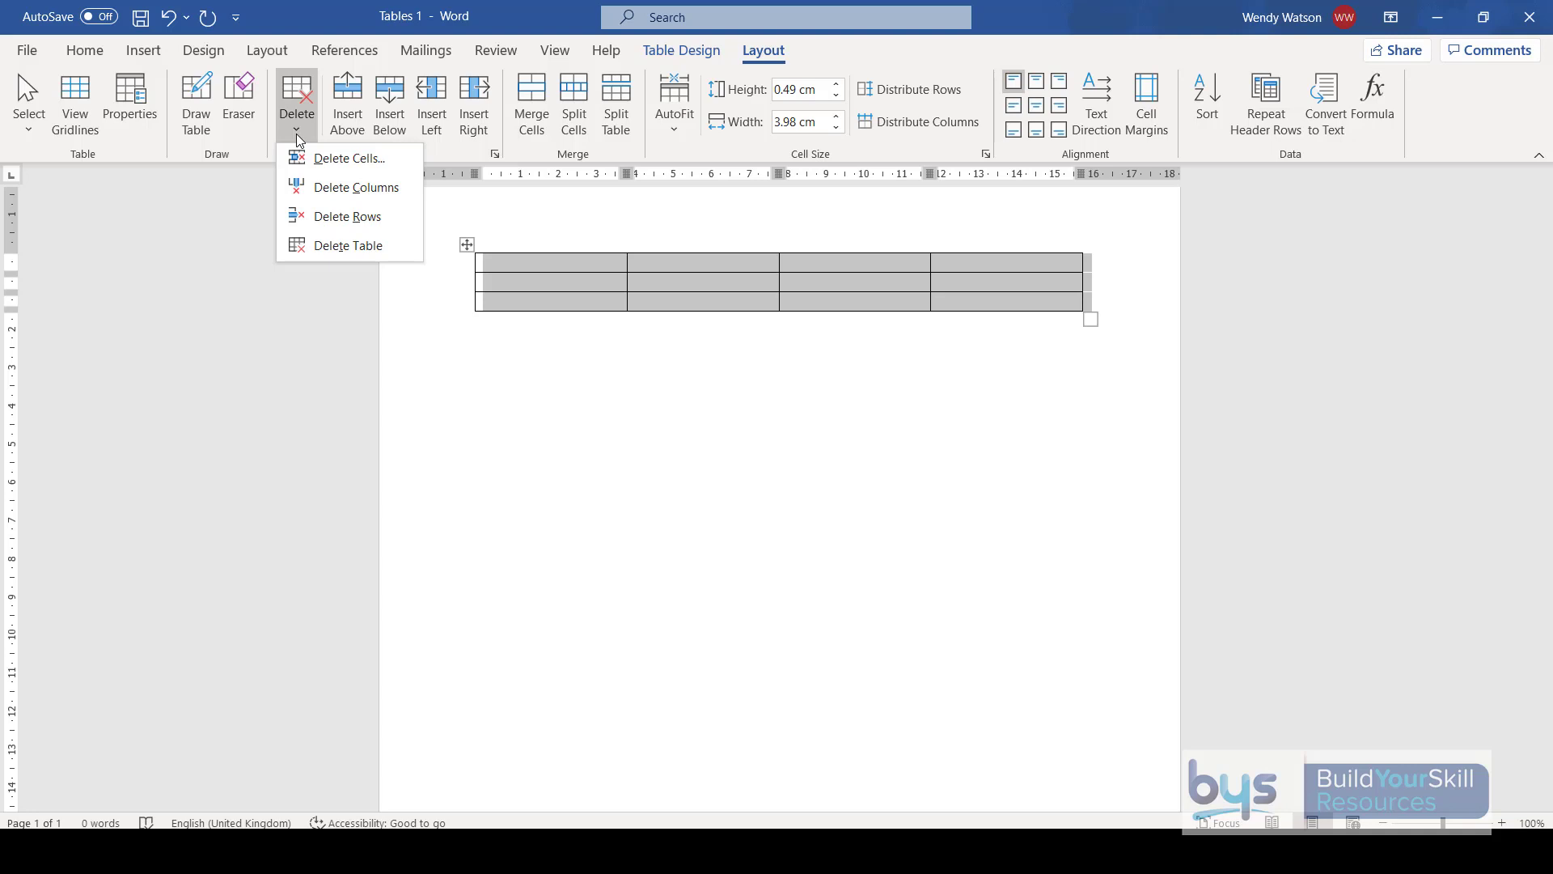
pyautogui.click(338, 256)
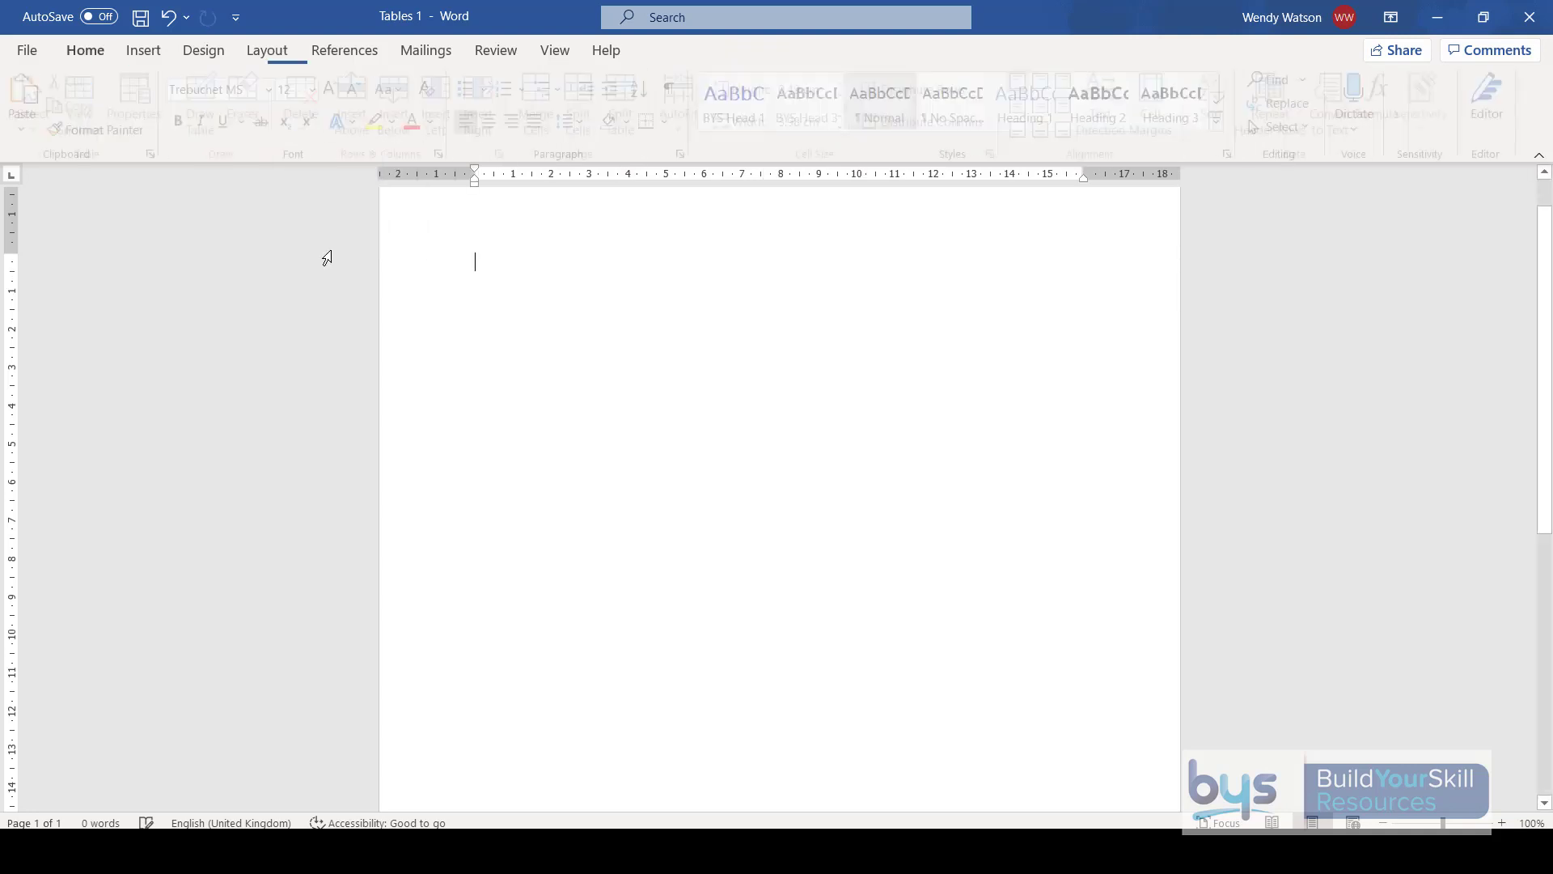
# Insert a table with four columns and five rows, and review its design and layout options.
pyautogui.click(144, 50)
pyautogui.click(146, 102)
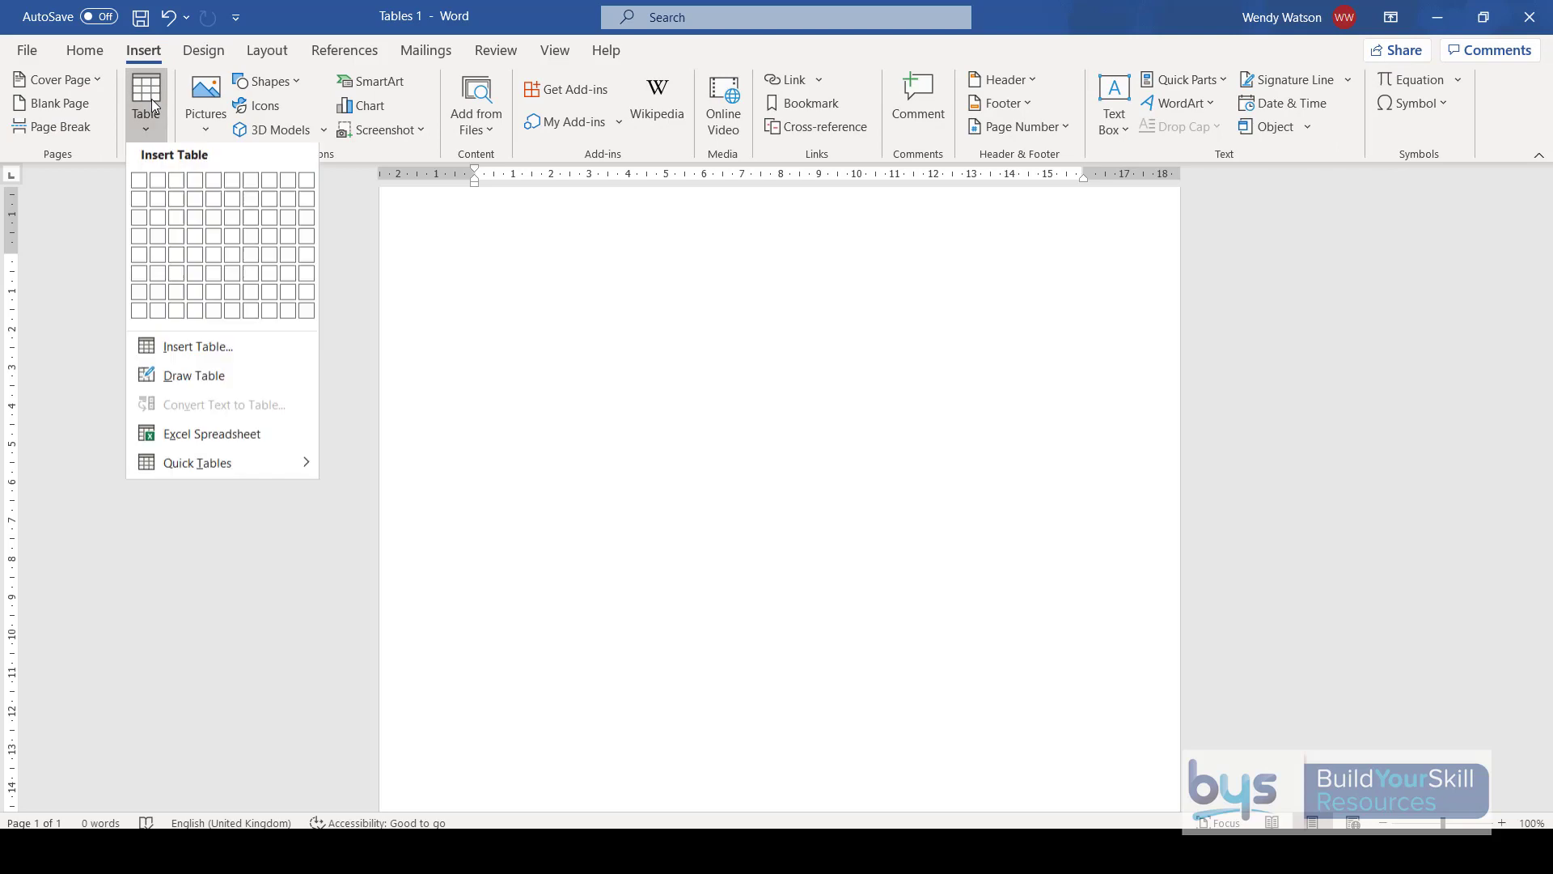
pyautogui.click(199, 259)
pyautogui.click(763, 50)
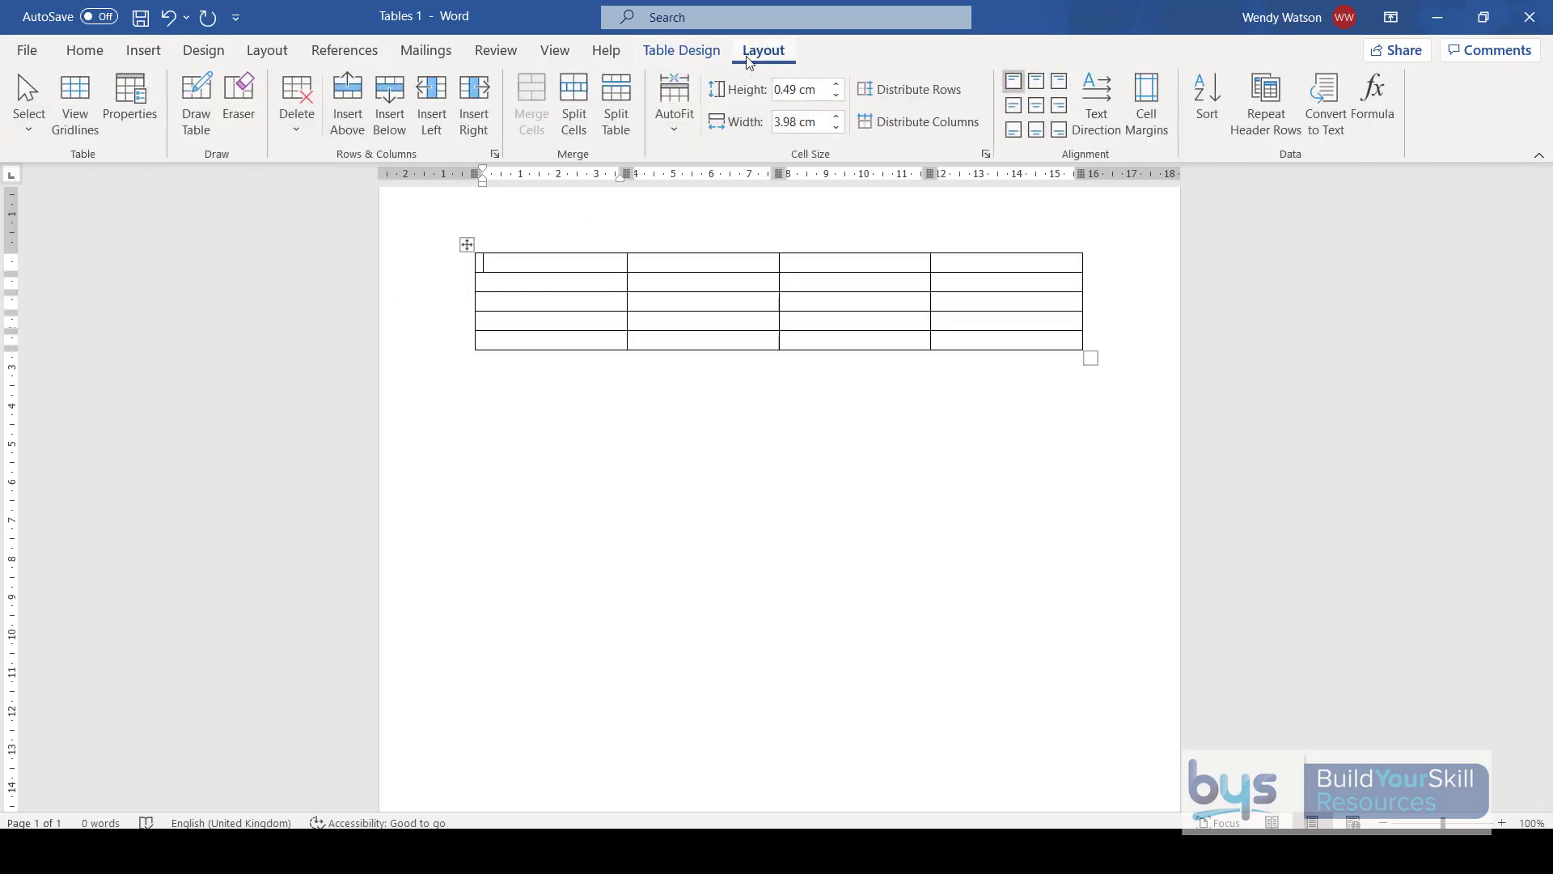
pyautogui.click(696, 55)
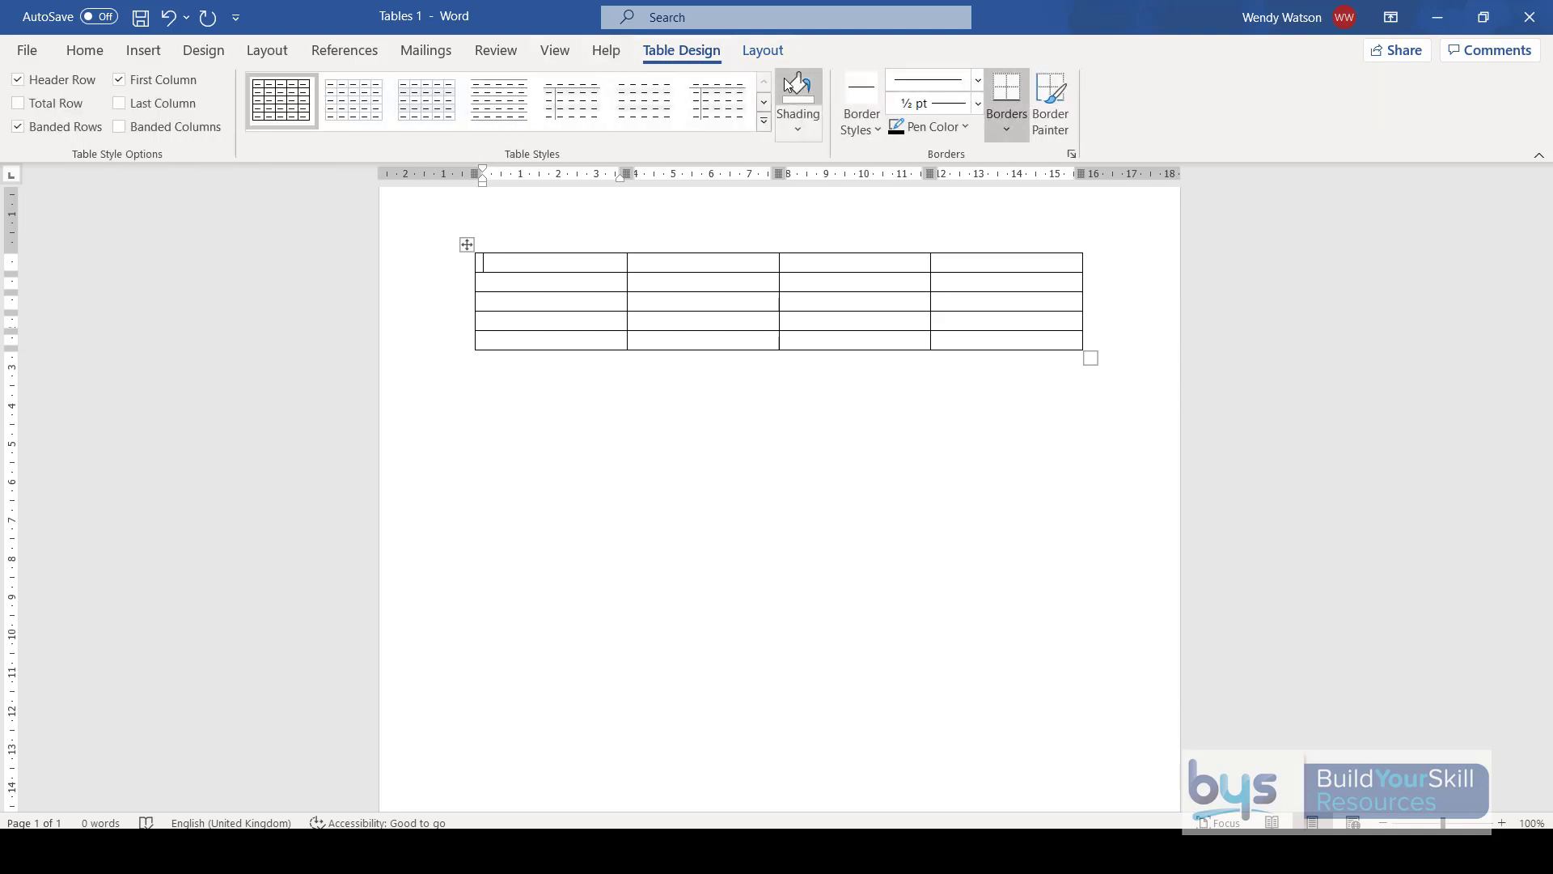
pyautogui.click(765, 53)
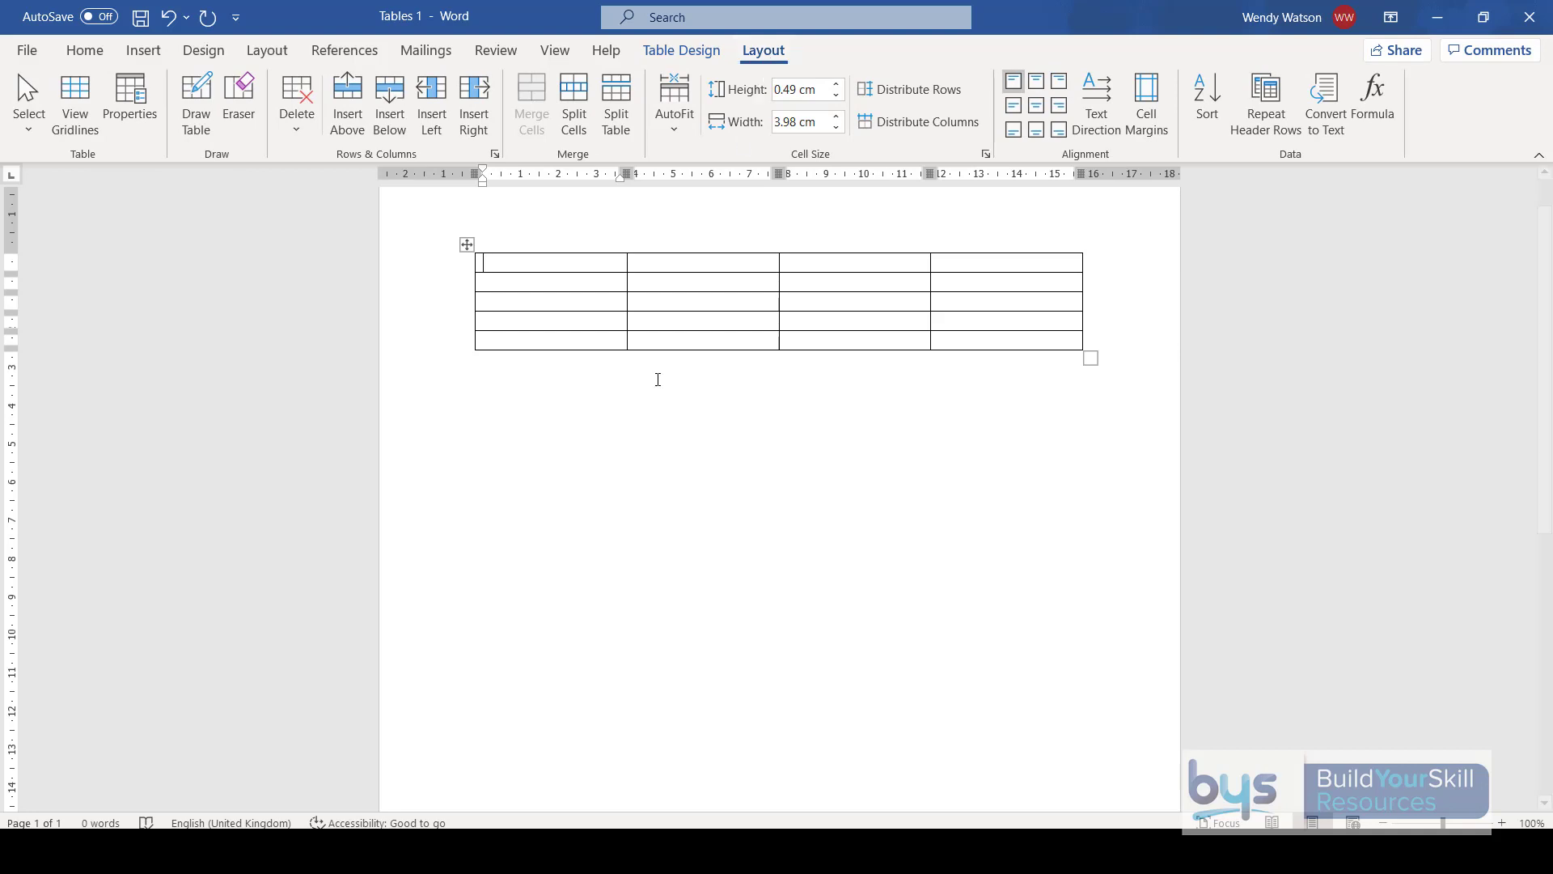
# Switch to the Tables 2 document and apply a light blue, dark-header grid style to the Ex 1 table.
pyautogui.click(554, 801)
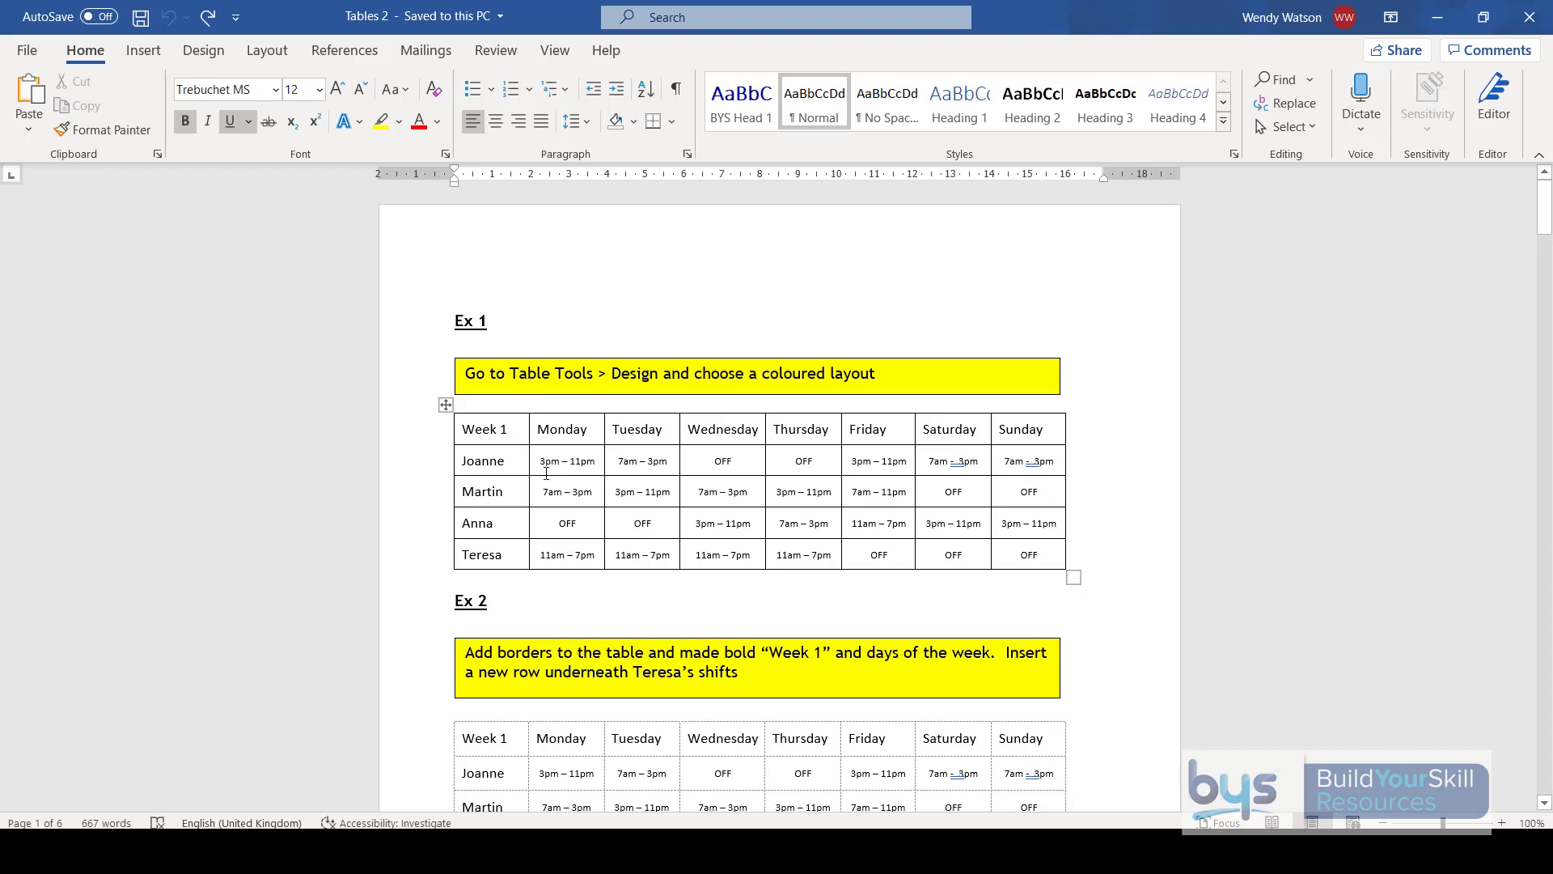
pyautogui.click(445, 404)
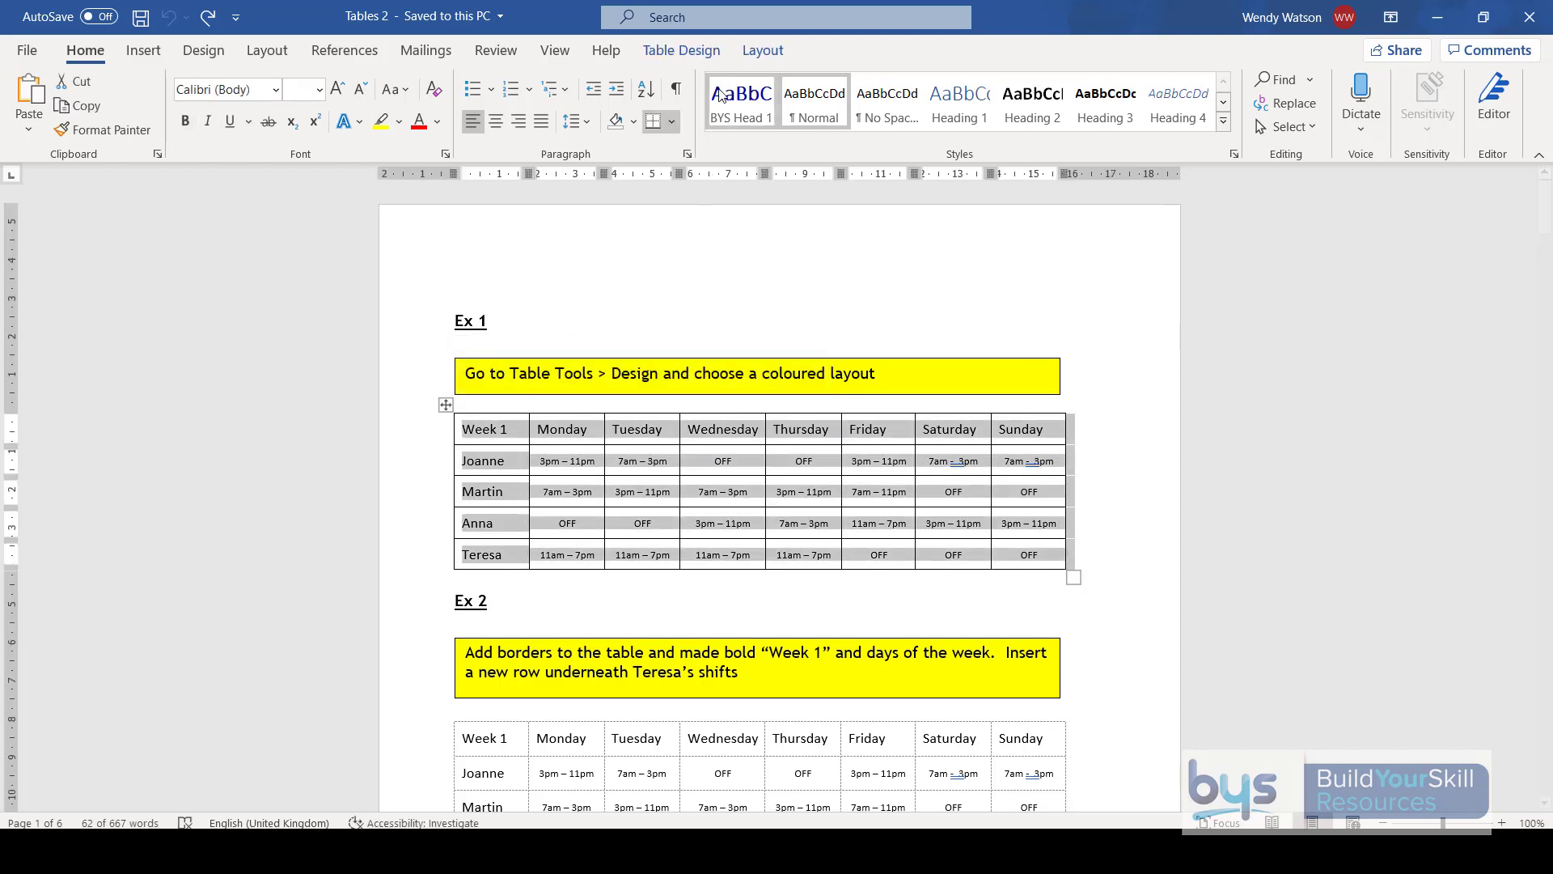
pyautogui.click(681, 53)
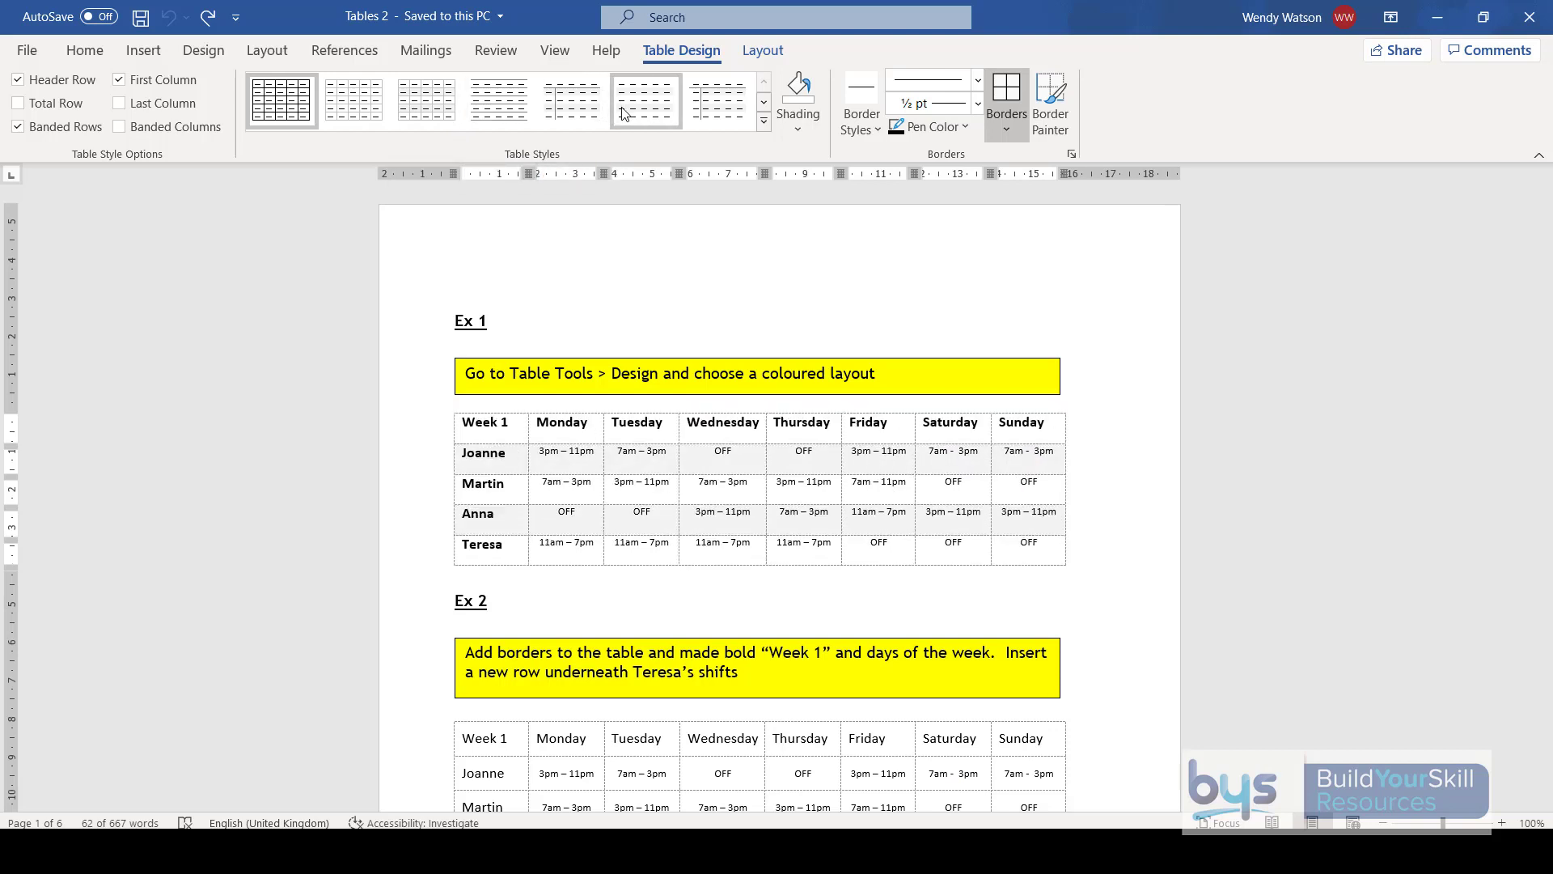
pyautogui.click(763, 121)
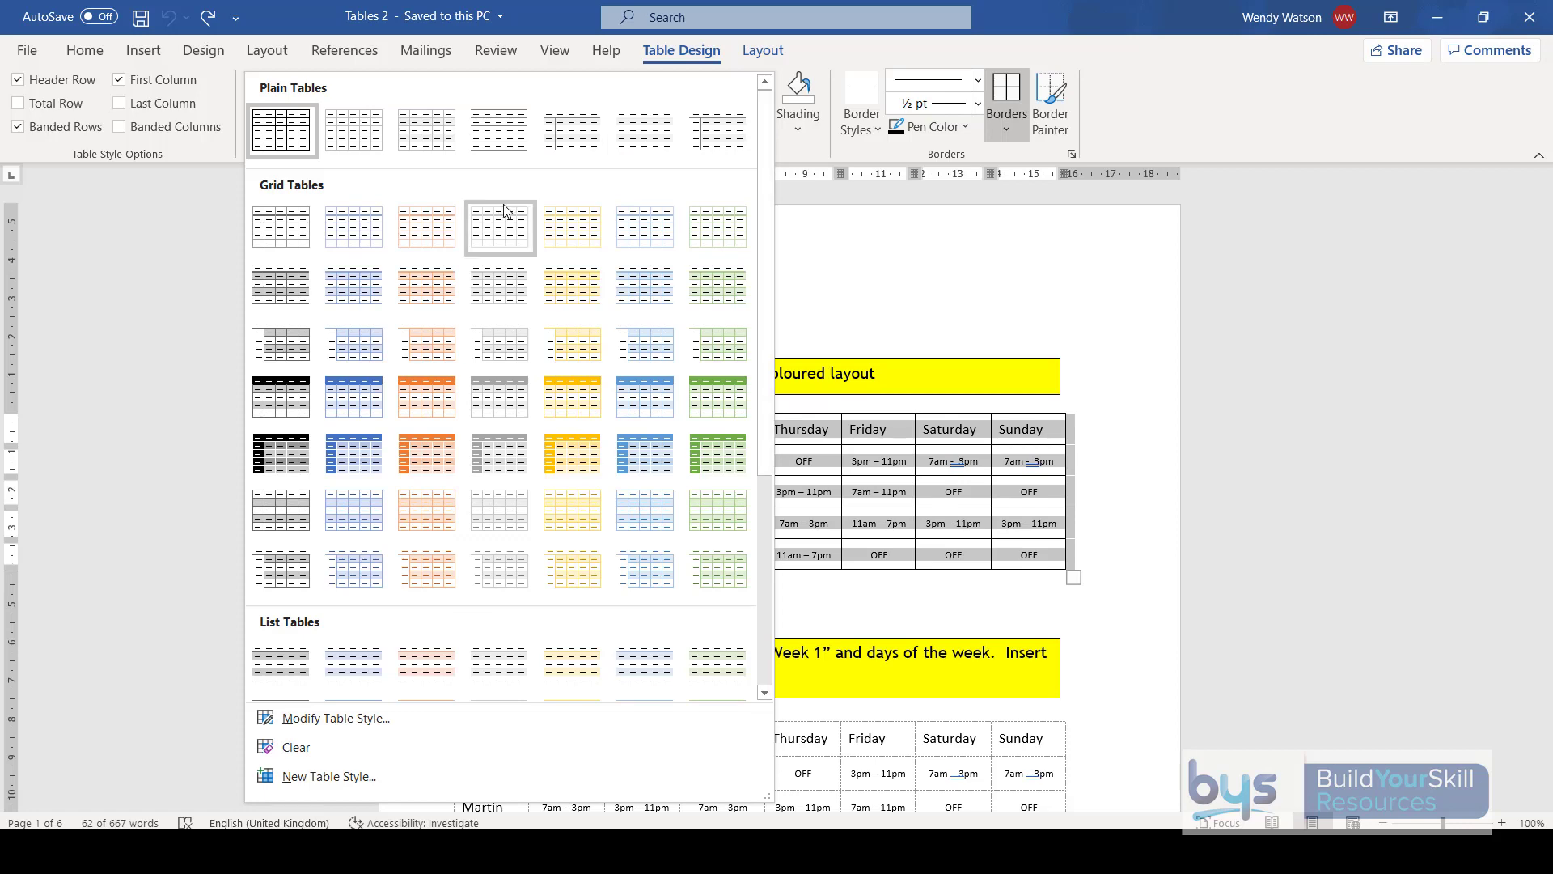
pyautogui.click(655, 462)
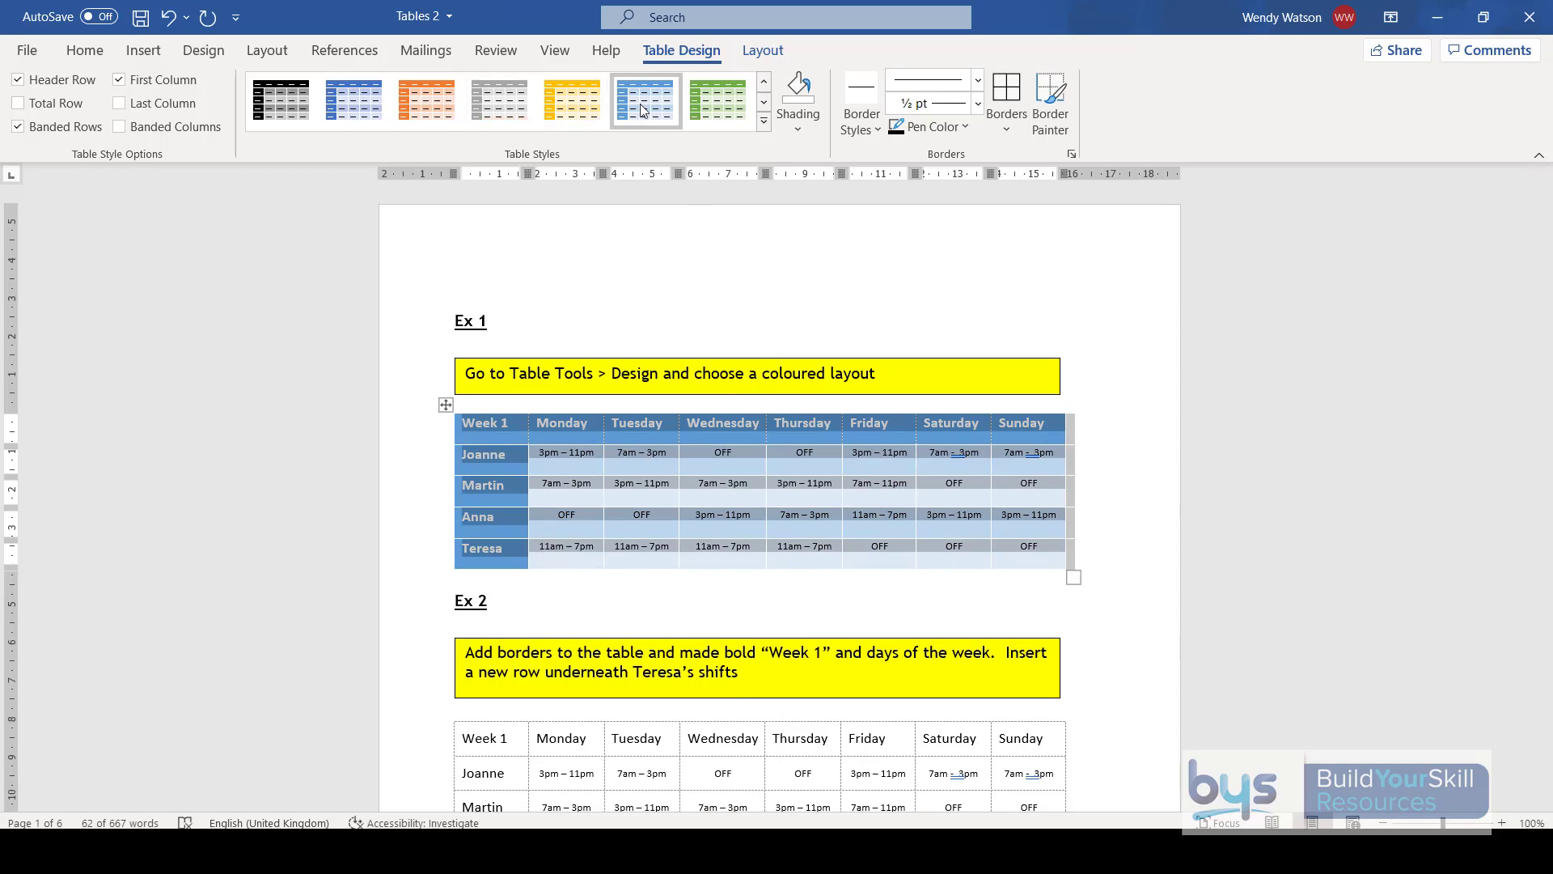
# Clear the Ex 1 table's style and apply the gold grid style with solid header row and first column.
pyautogui.click(765, 122)
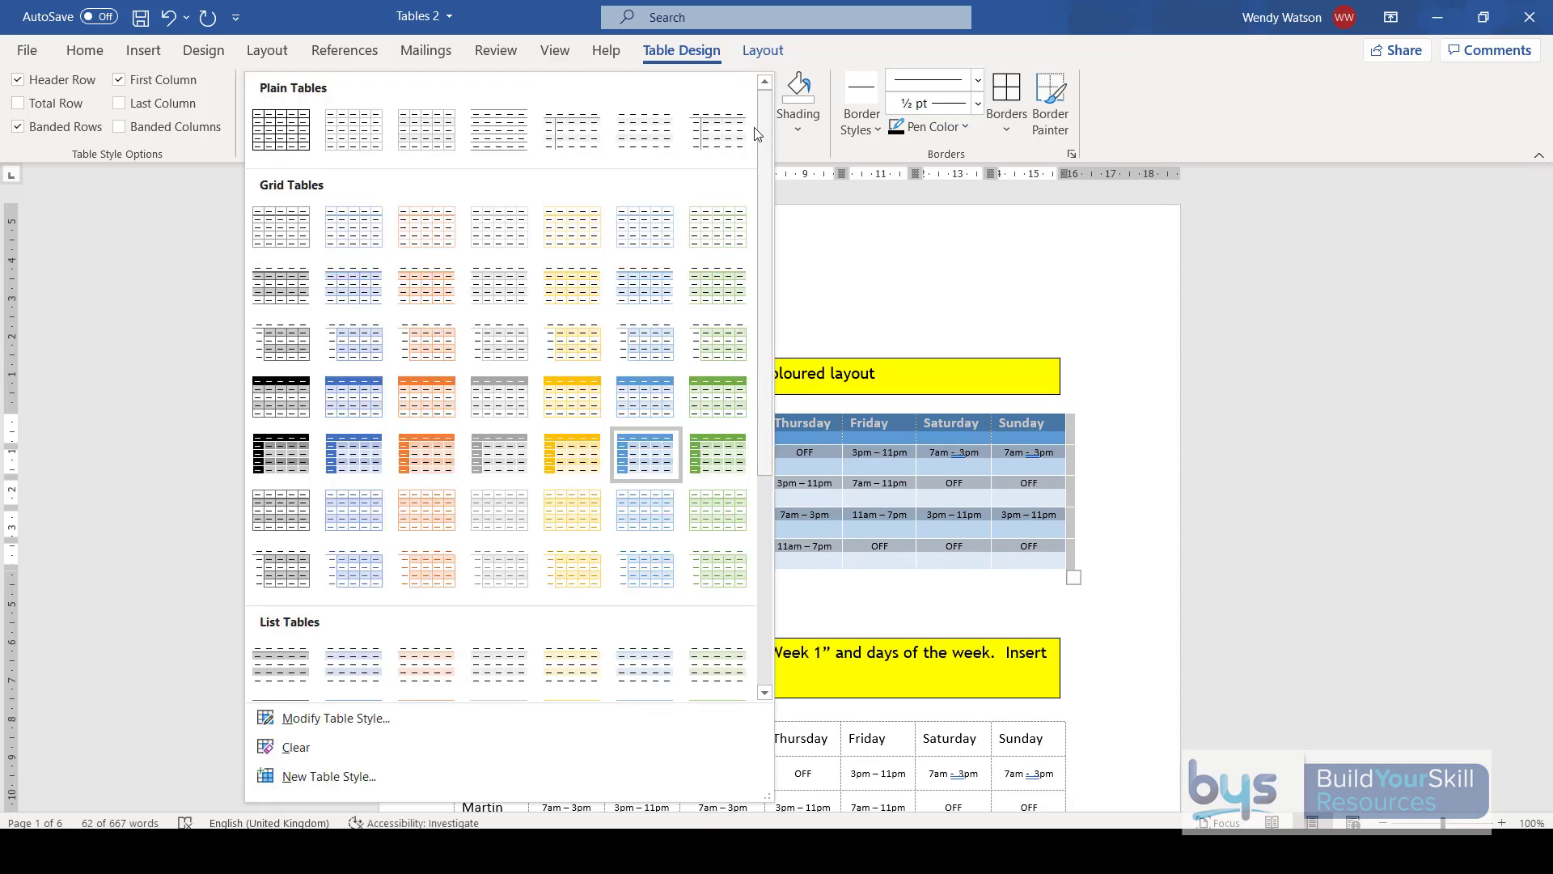
pyautogui.click(312, 750)
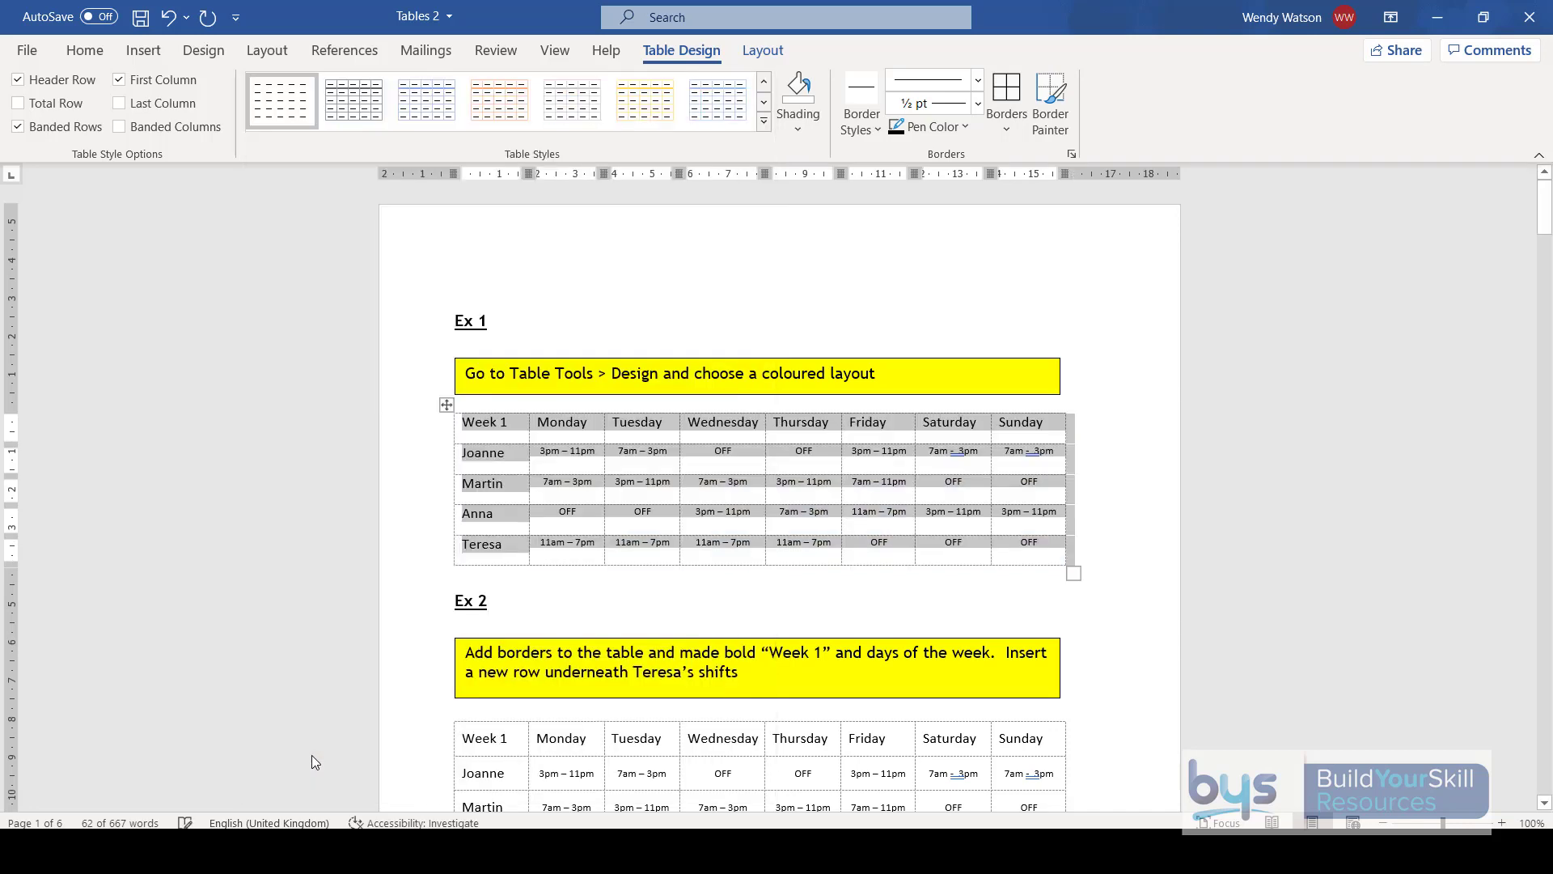
pyautogui.click(764, 122)
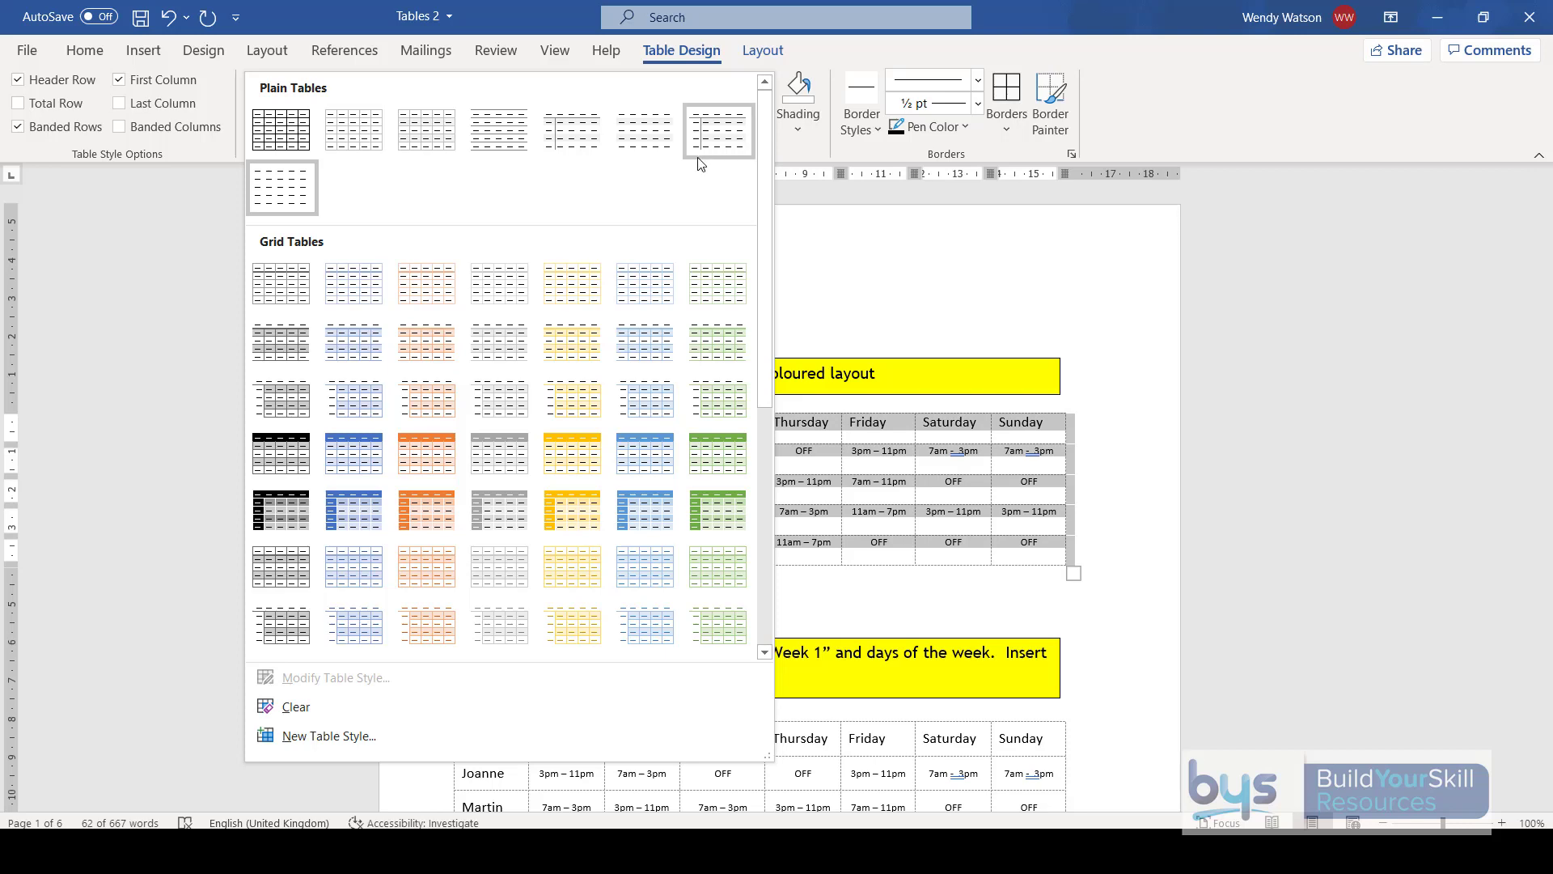
pyautogui.click(572, 507)
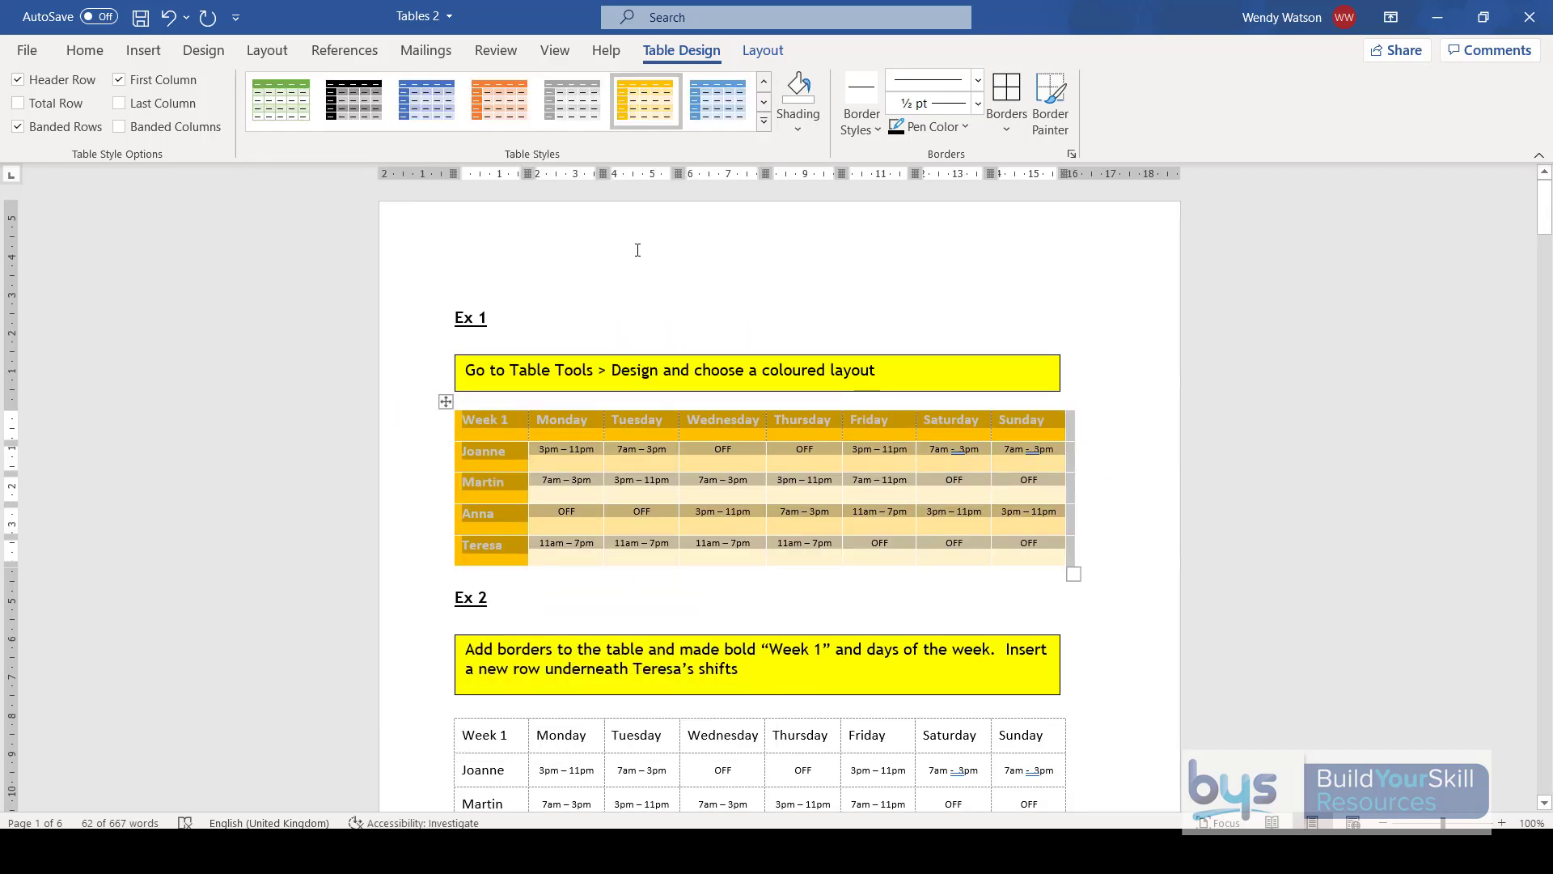
# Apply all borders to the whole Ex 2 table.
pyautogui.scroll(-5, 638, 250)
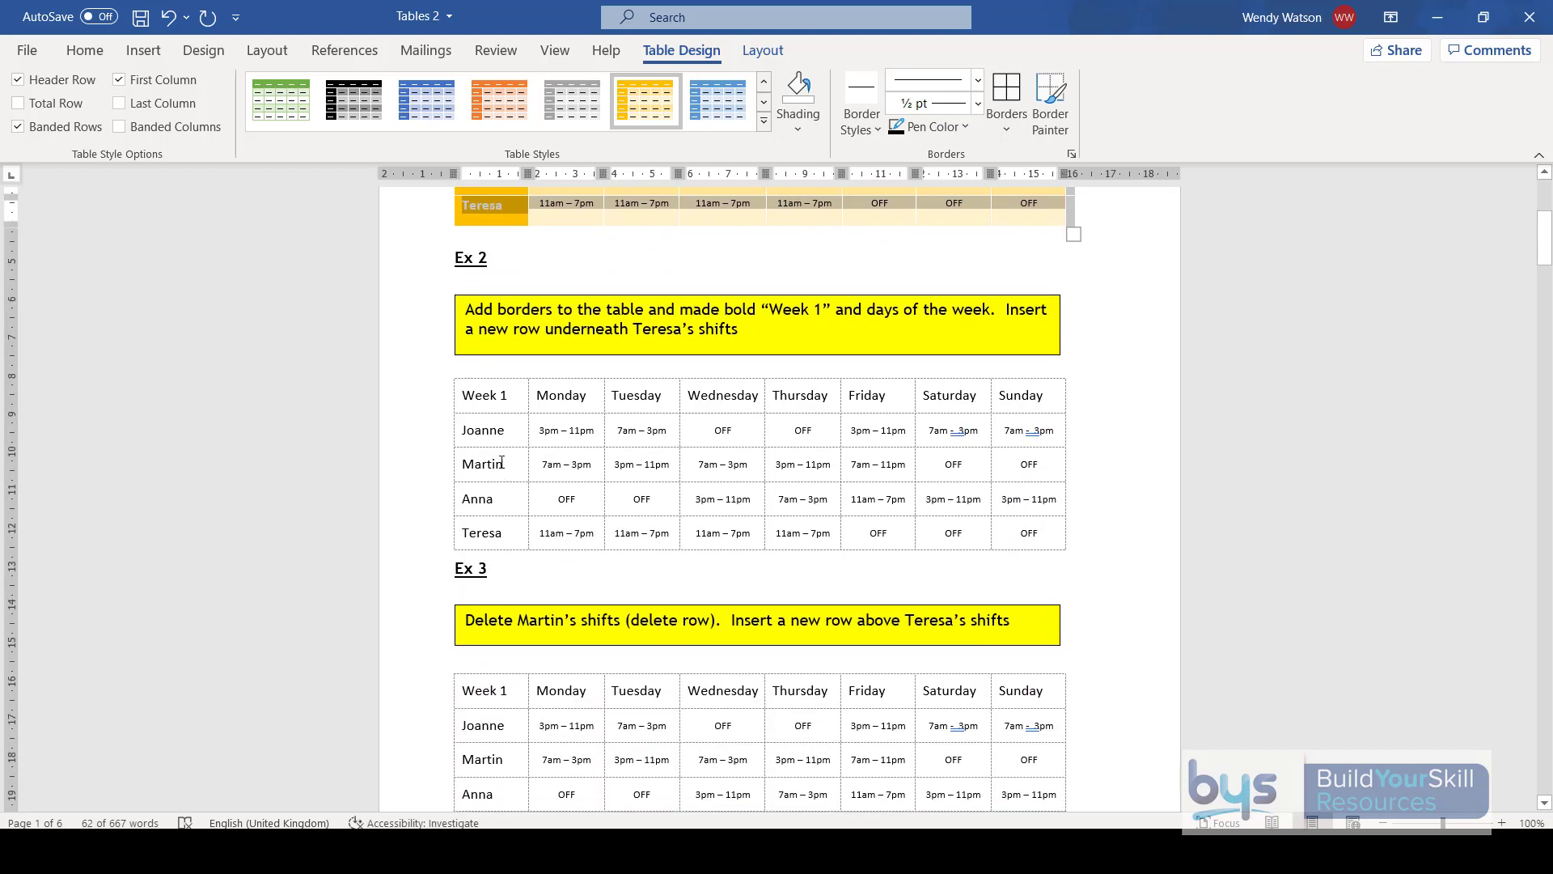
pyautogui.click(502, 463)
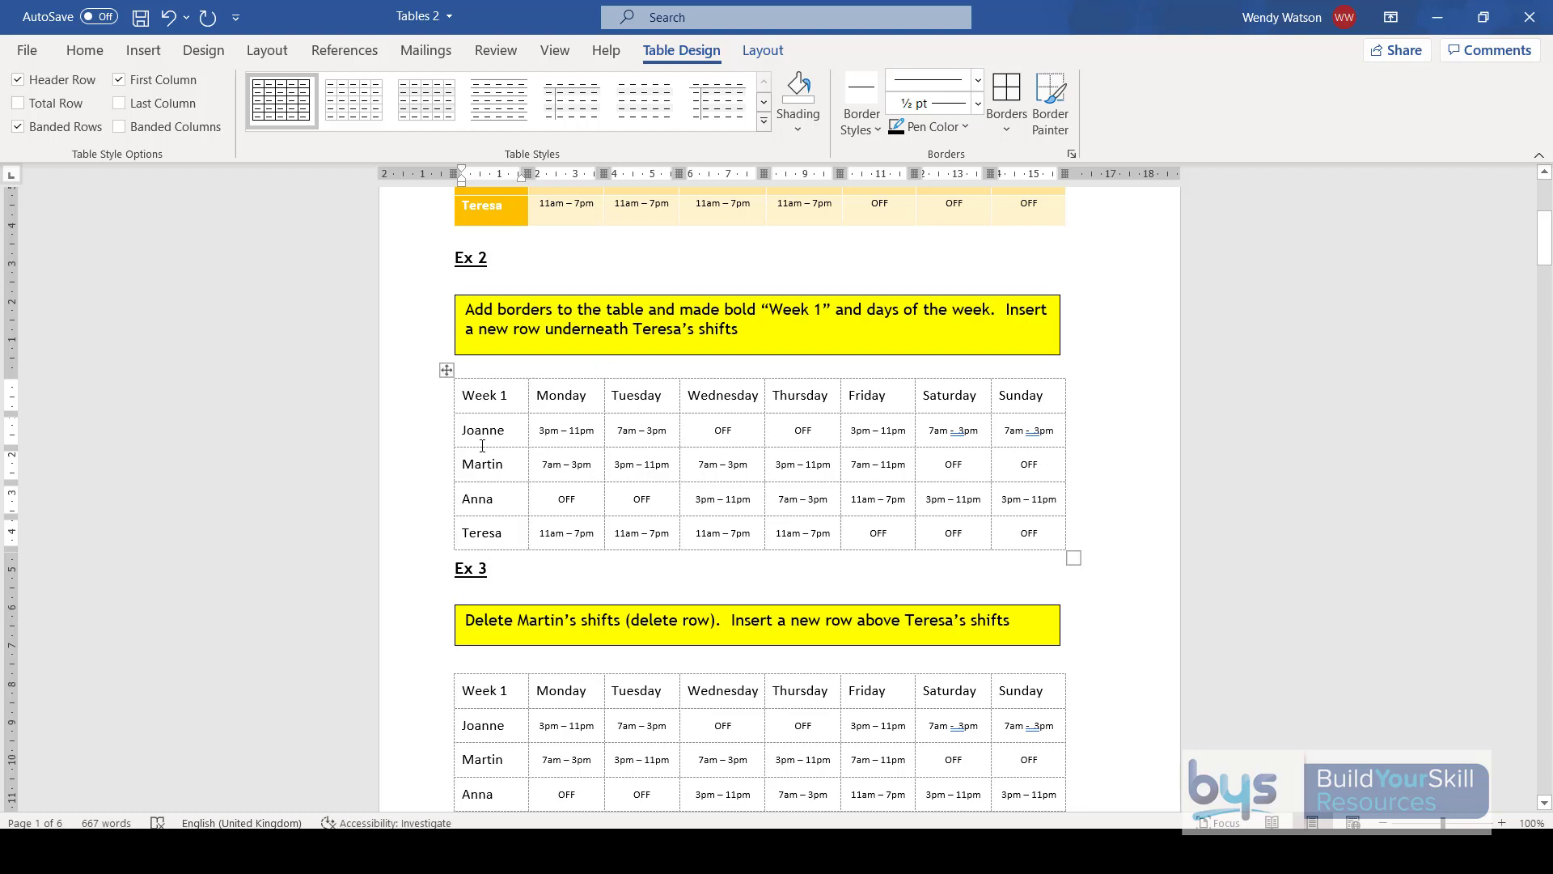
pyautogui.click(483, 394)
pyautogui.click(564, 395)
pyautogui.click(634, 397)
pyautogui.click(723, 396)
pyautogui.click(446, 371)
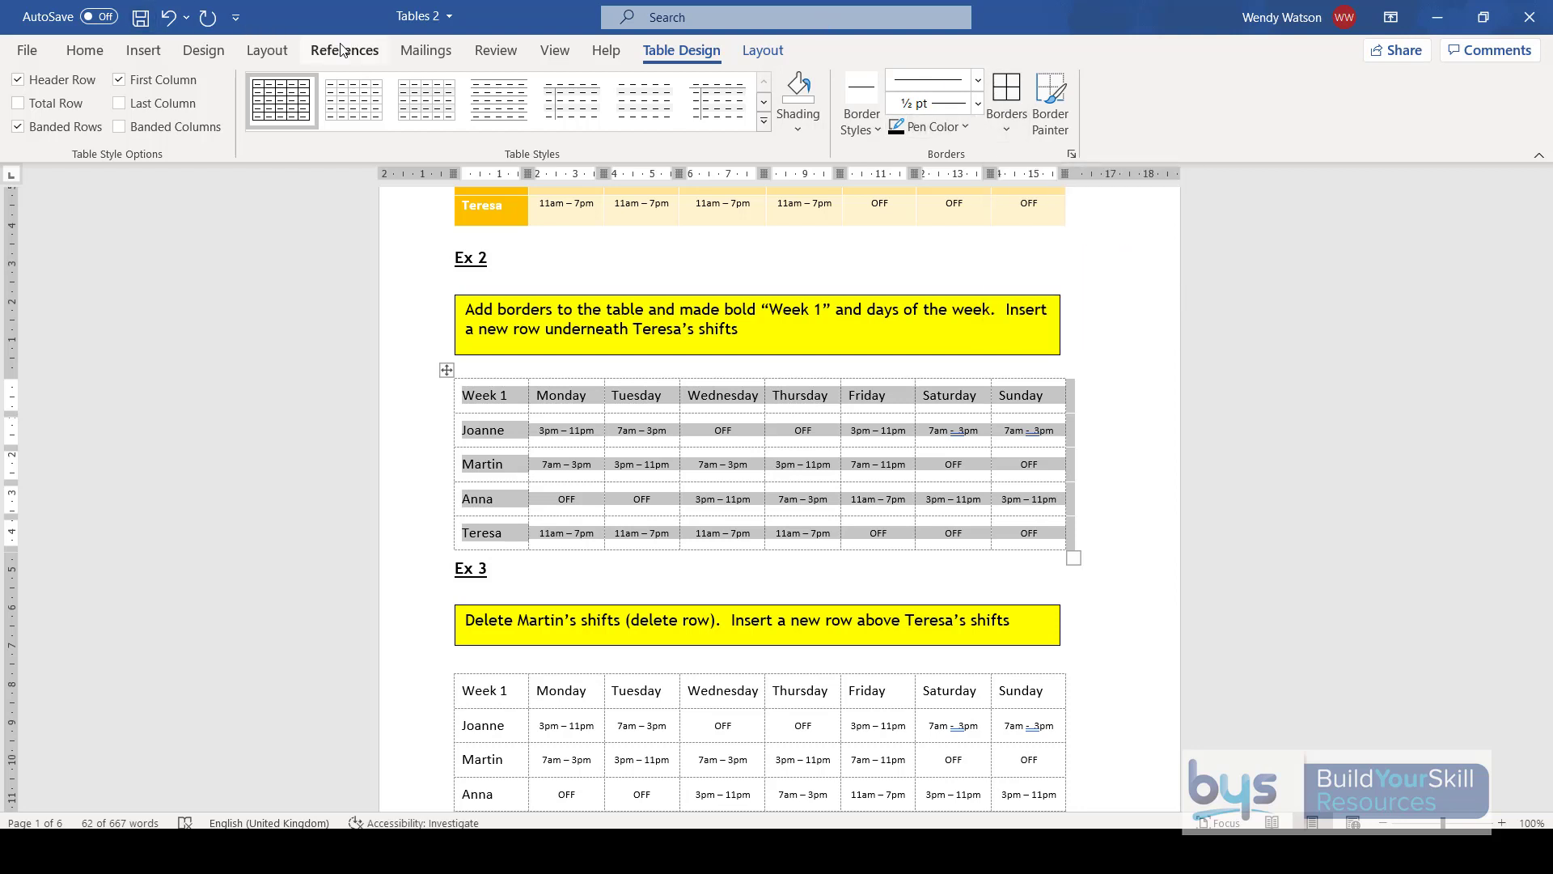
pyautogui.click(1004, 129)
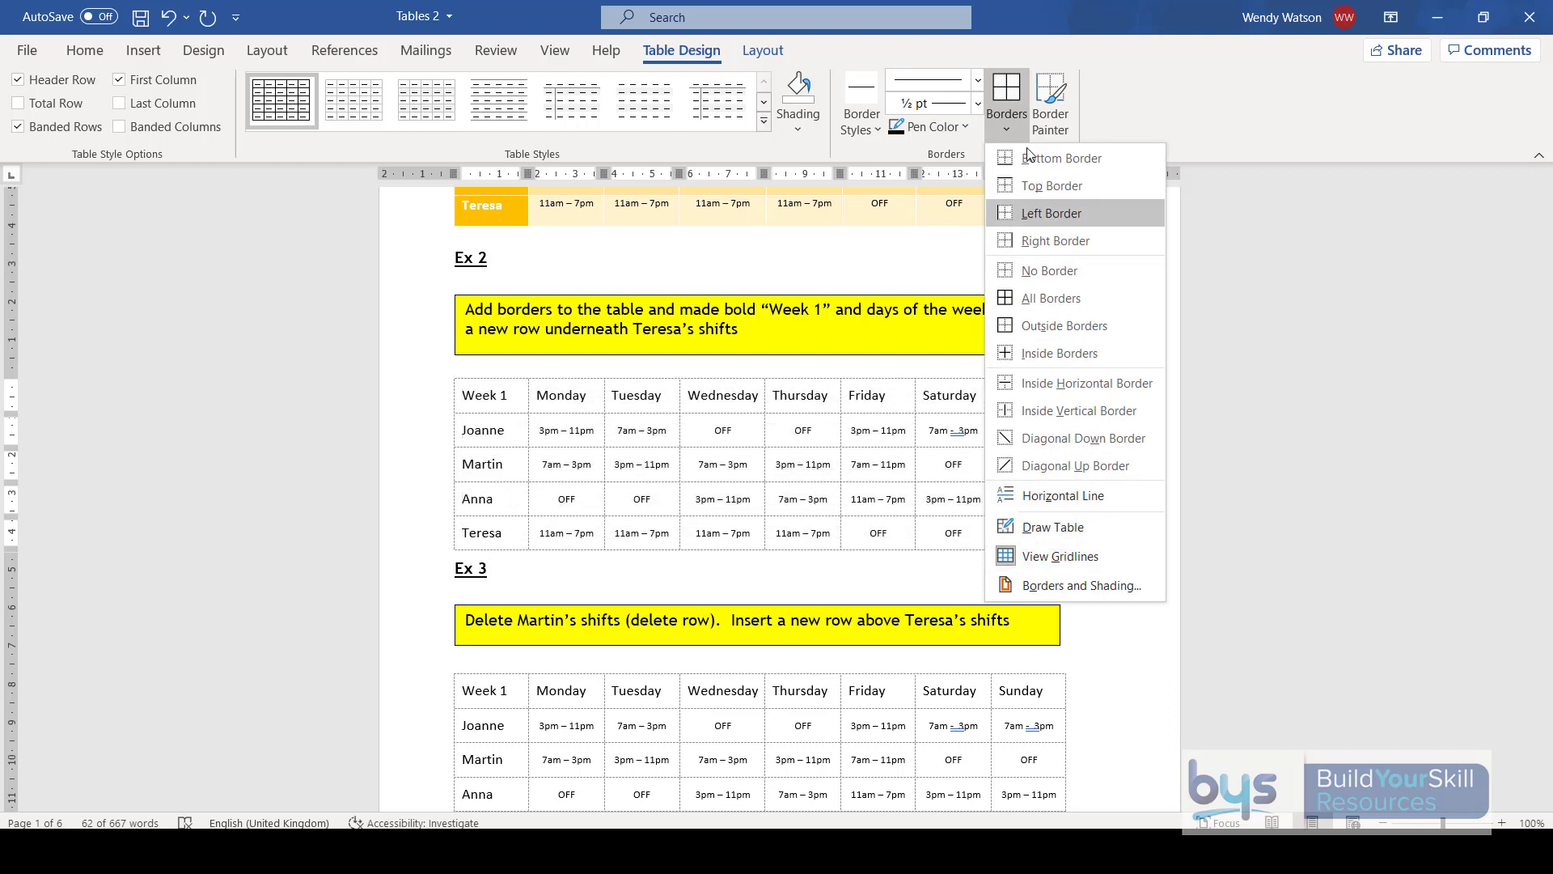
pyautogui.click(1040, 299)
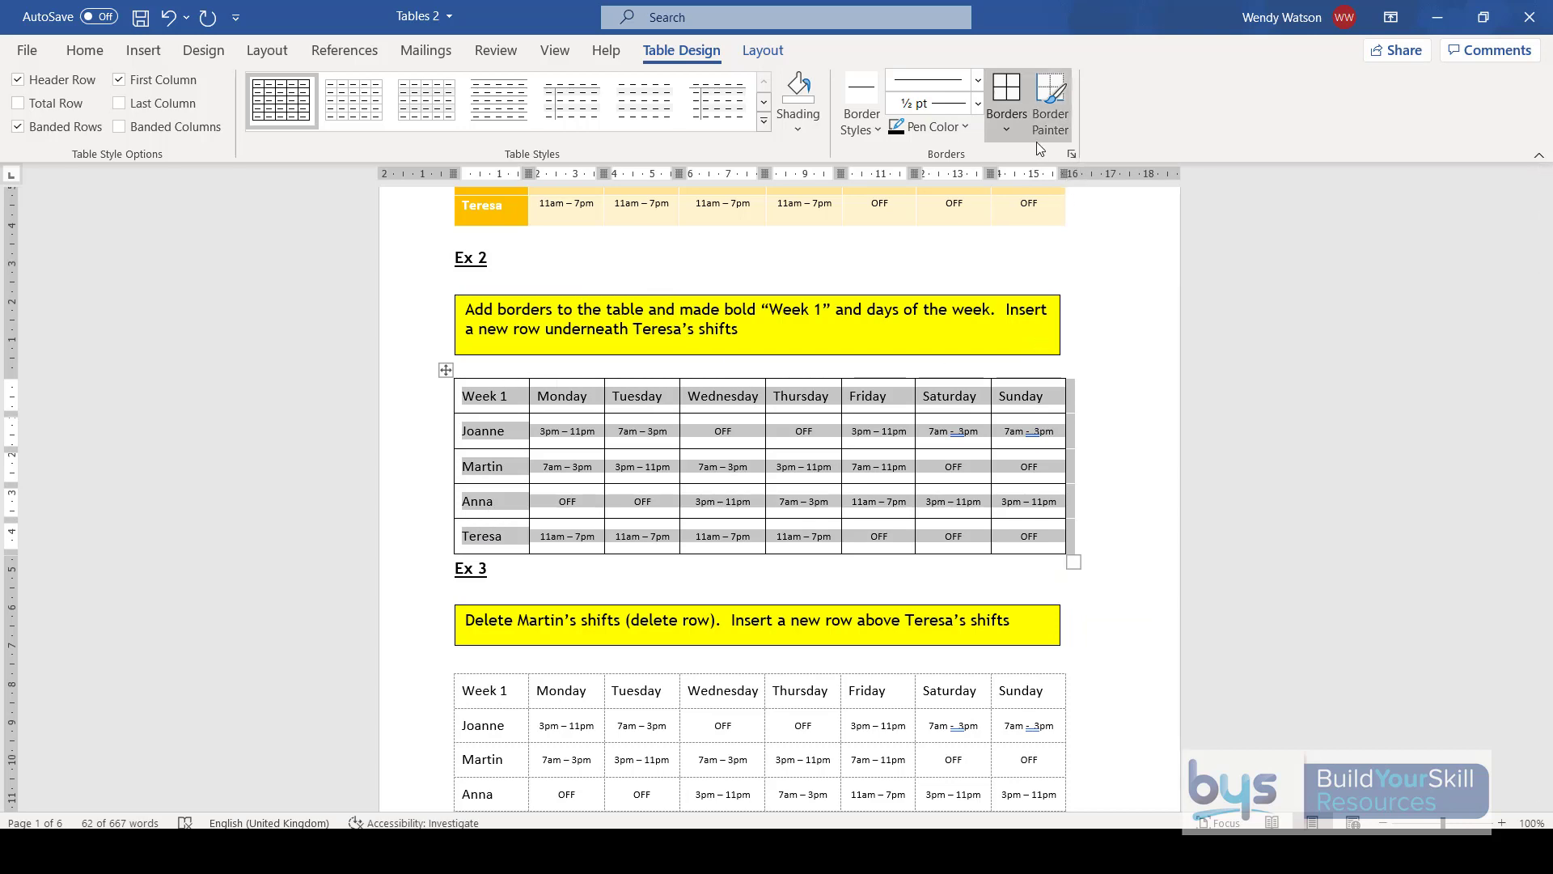
# Set the Ex 2 table's border colour to dark blue and remove its inside vertical borders.
pyautogui.click(1073, 154)
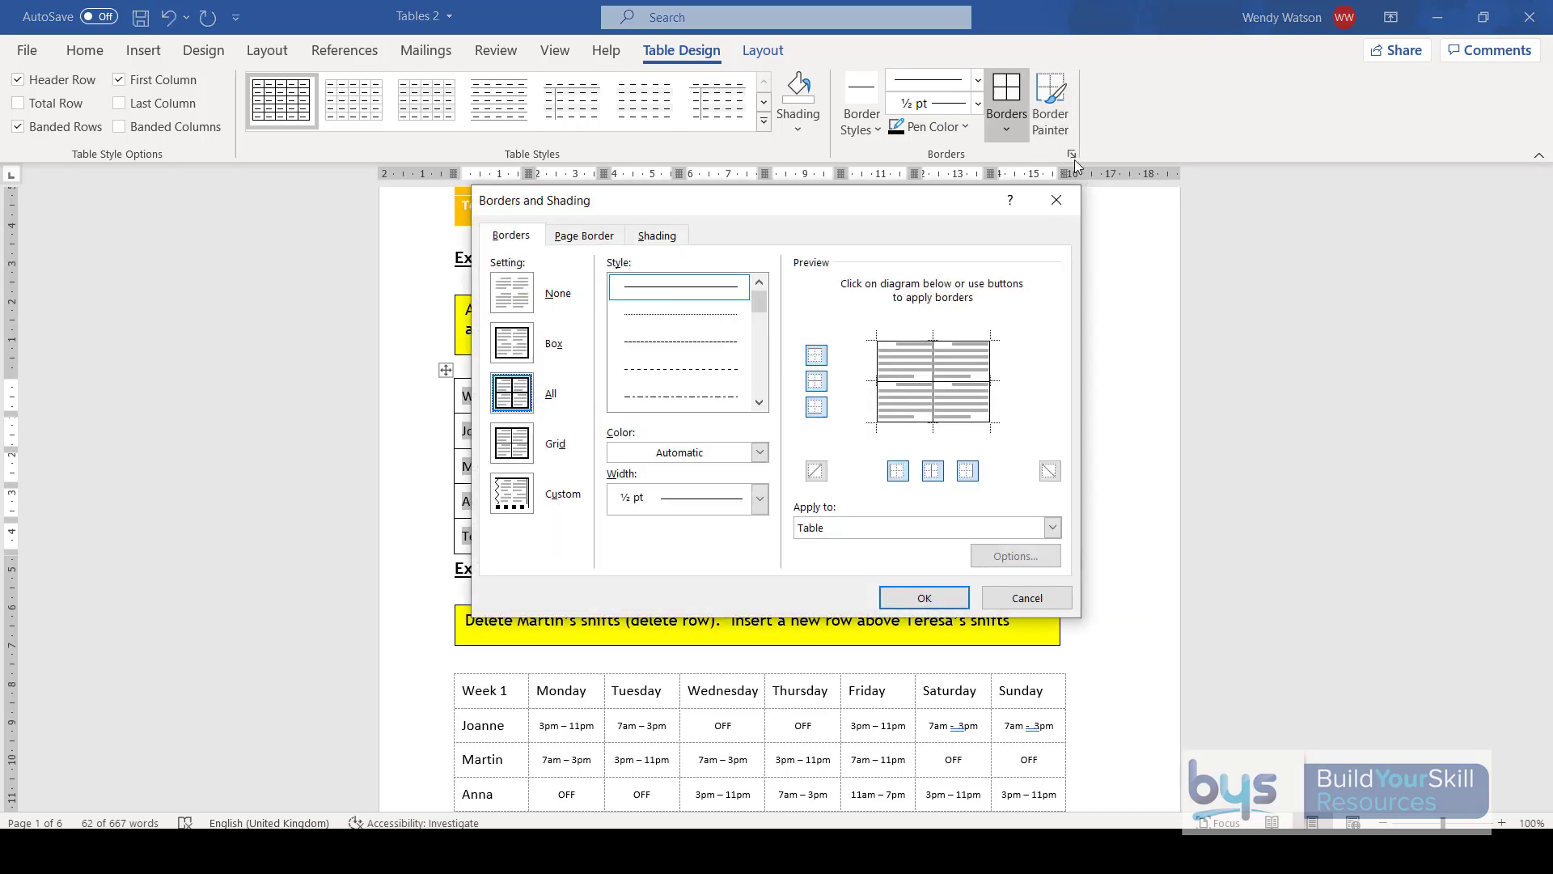
pyautogui.click(761, 455)
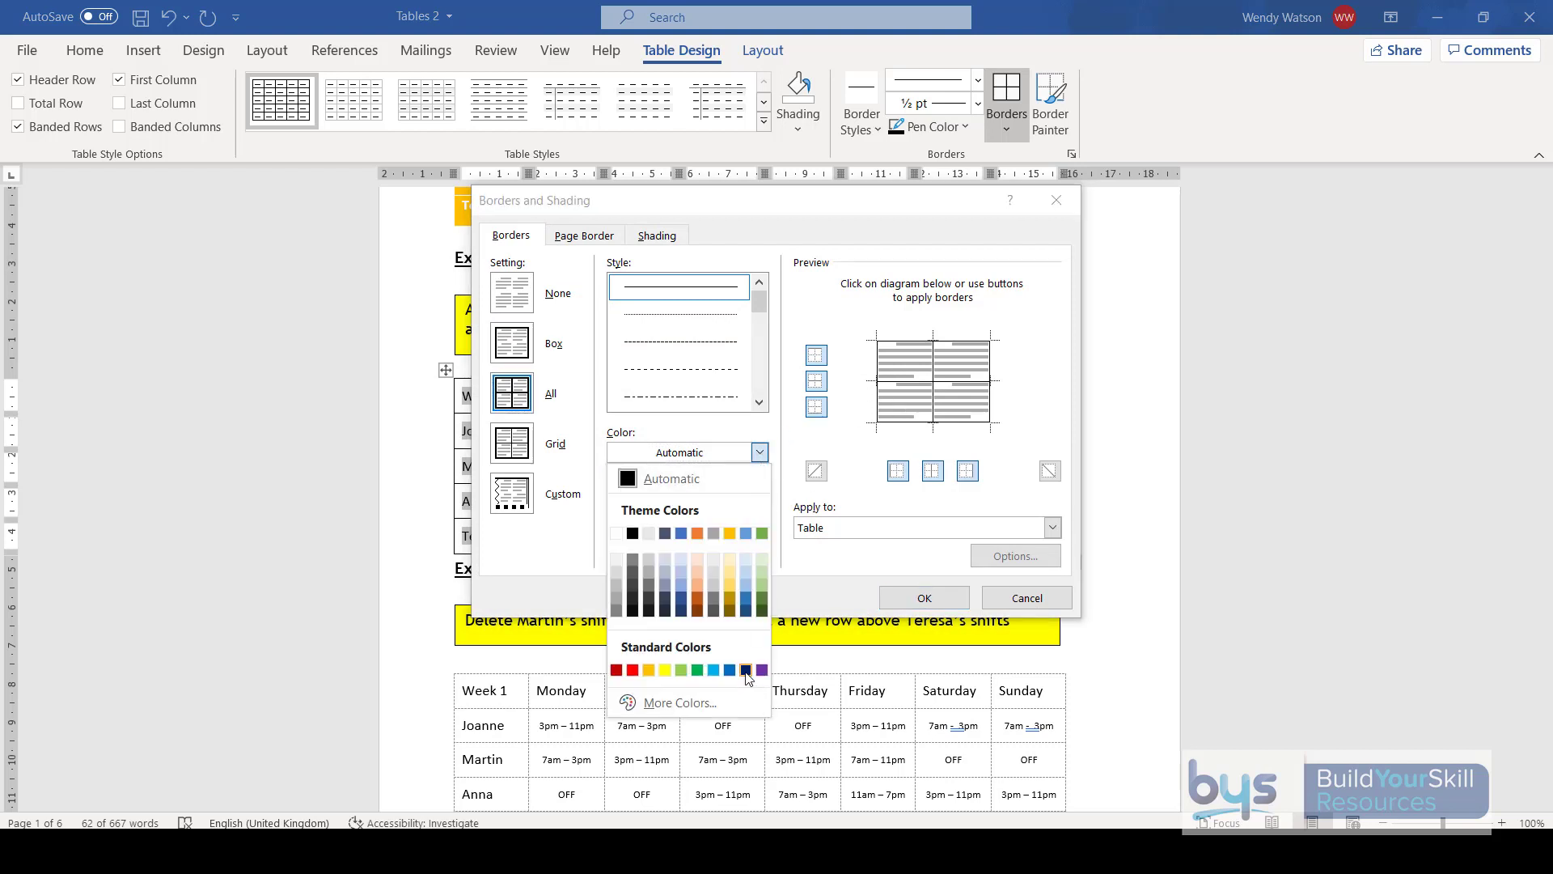
pyautogui.click(737, 665)
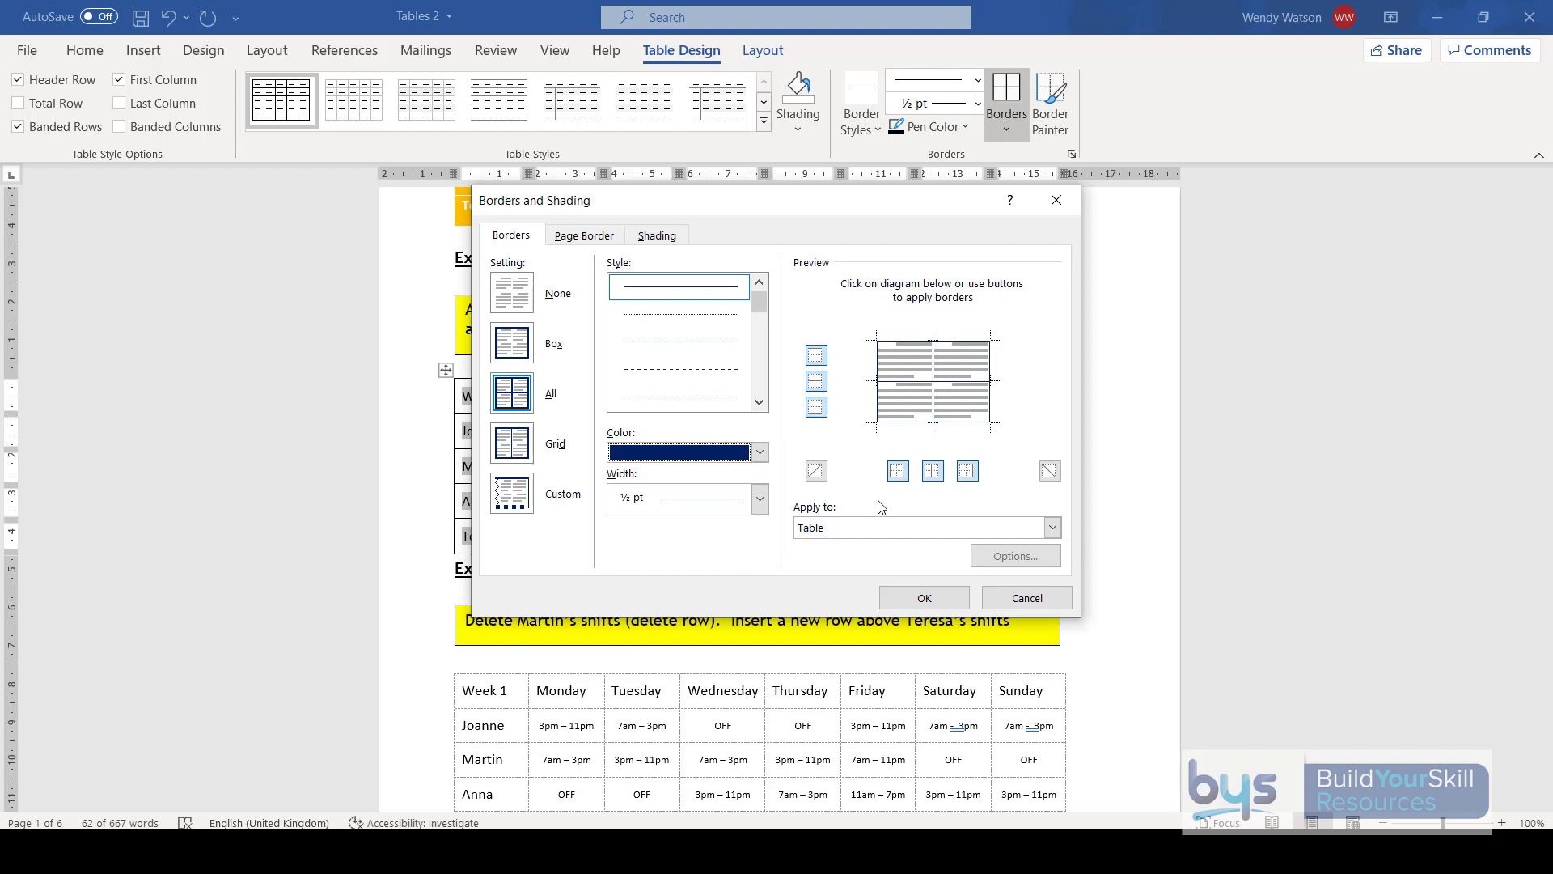
pyautogui.click(915, 380)
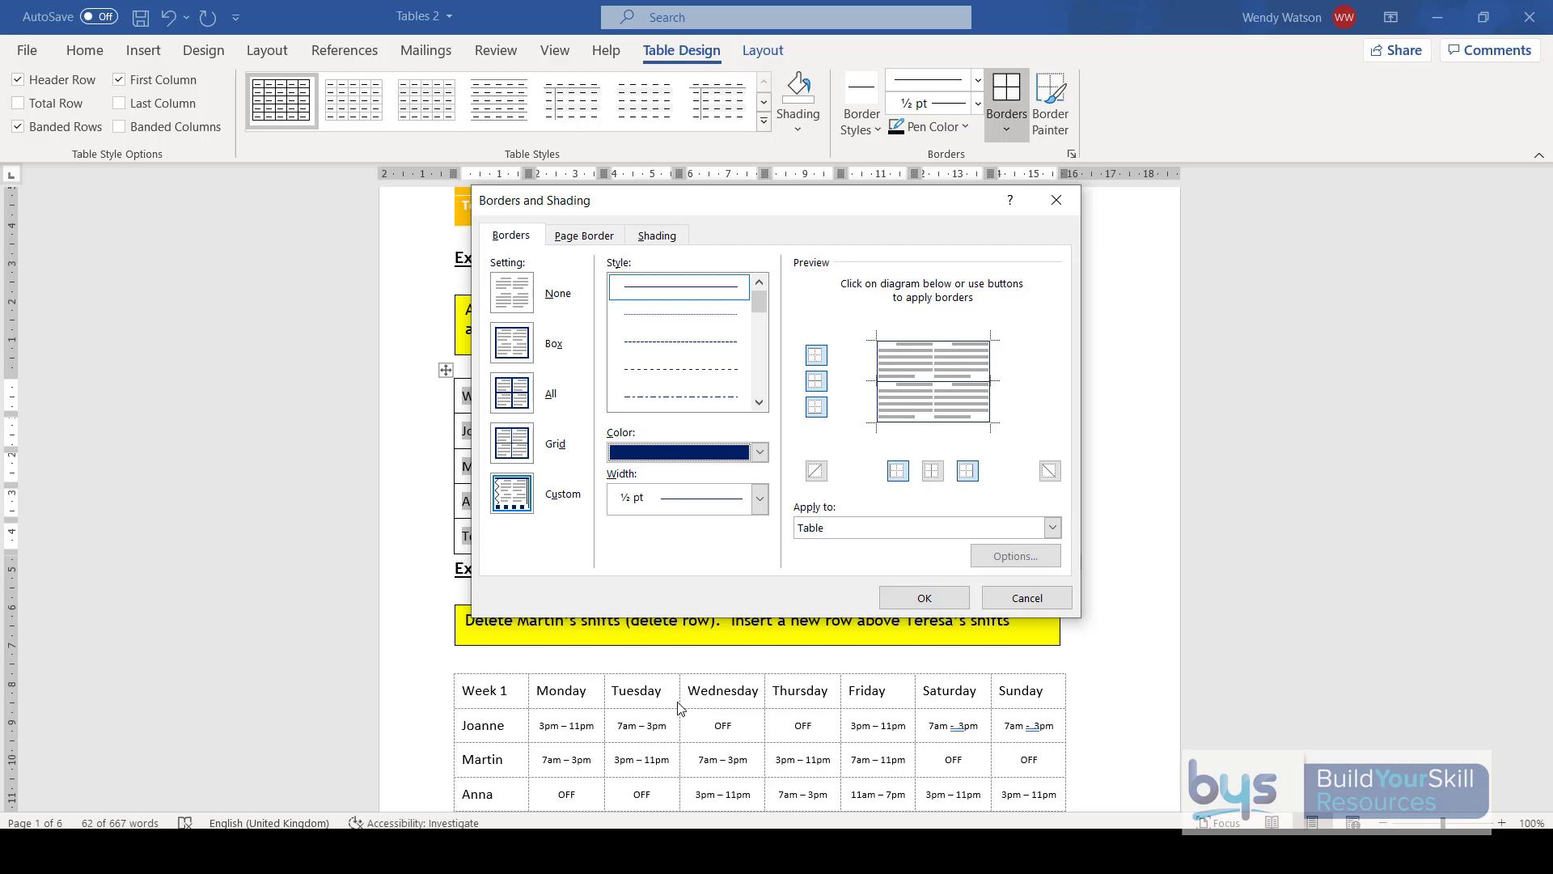
pyautogui.click(900, 595)
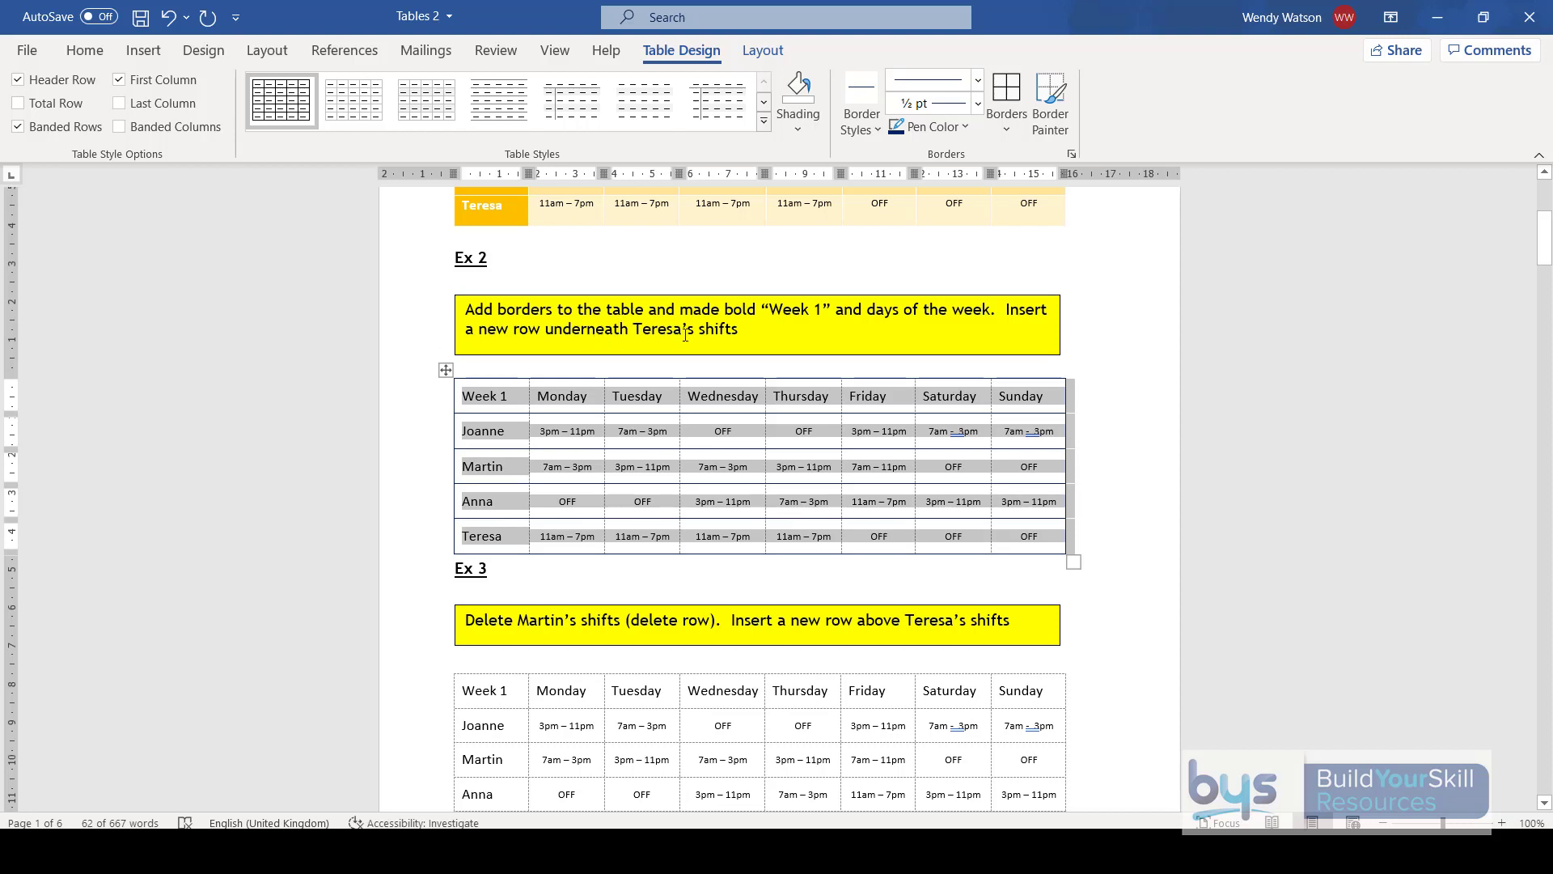
# Add a new row at the end of the Ex 2 table, beneath the last employee's shifts.
pyautogui.click(506, 537)
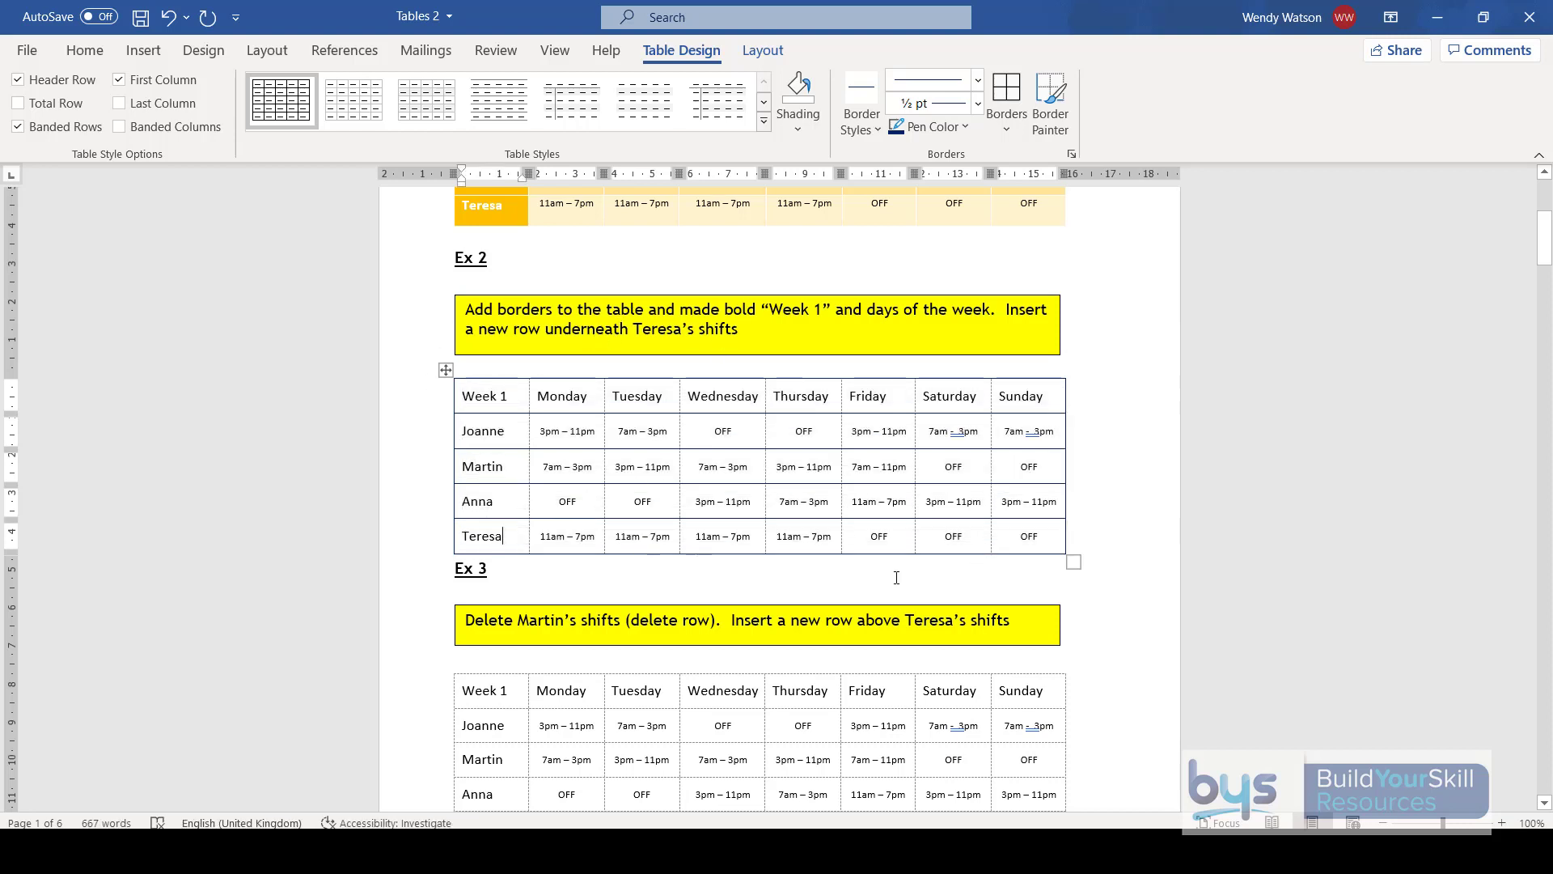
pyautogui.click(1027, 537)
pyautogui.press('Tab')
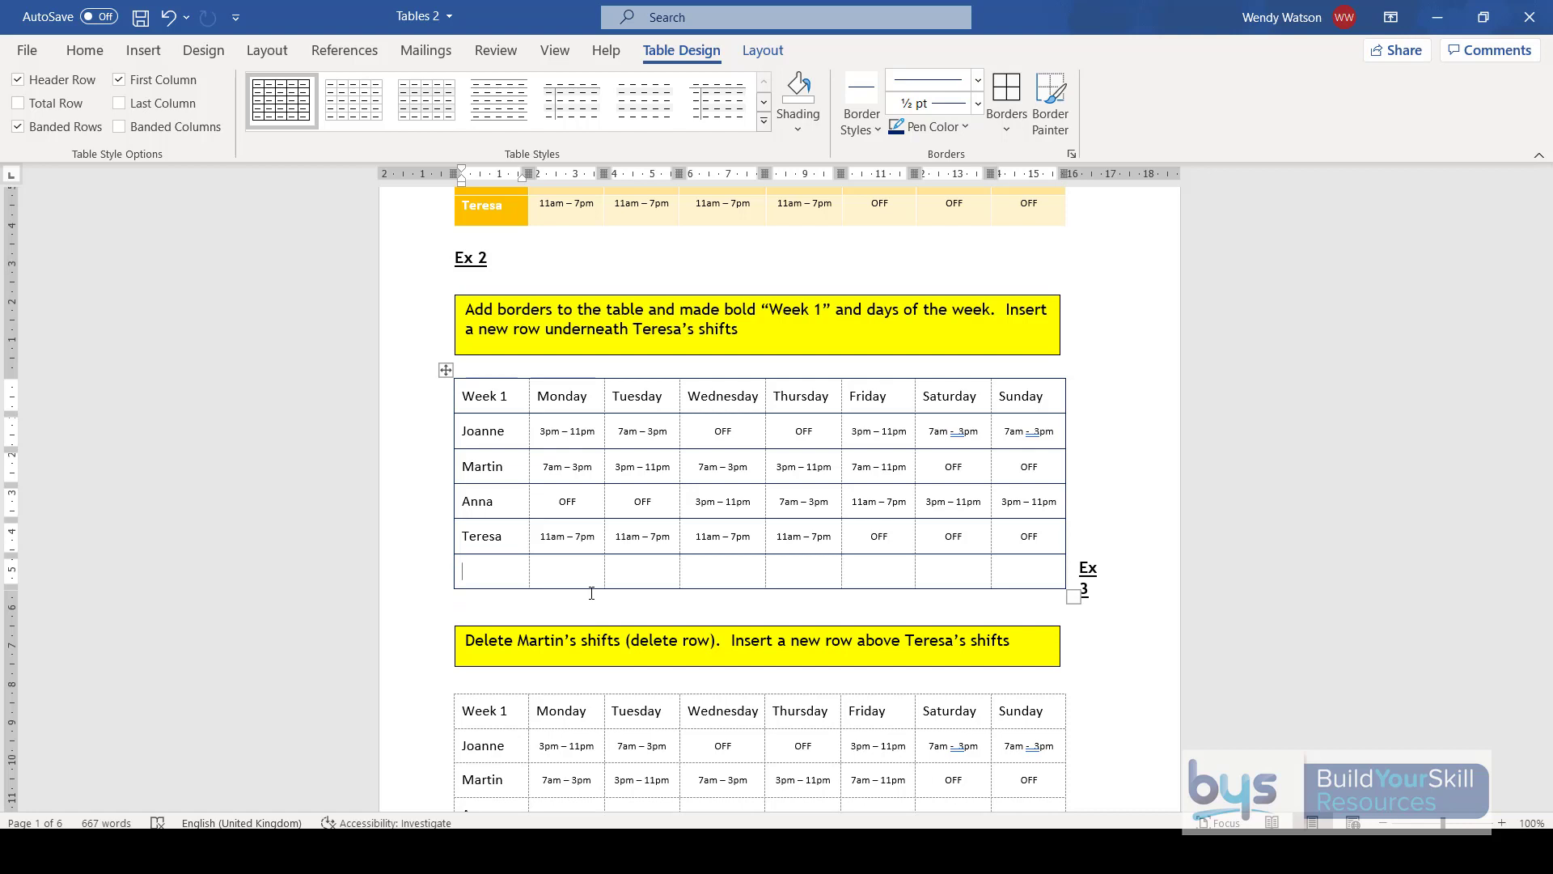
# Move through the empty last row of the Ex 2 table to add another row beneath it.
pyautogui.press('Tab')
pyautogui.press('Tab')
pyautogui.press('Tab')
pyautogui.press('Tab')
pyautogui.press('Tab')
pyautogui.press('Tab')
pyautogui.press('Tab')
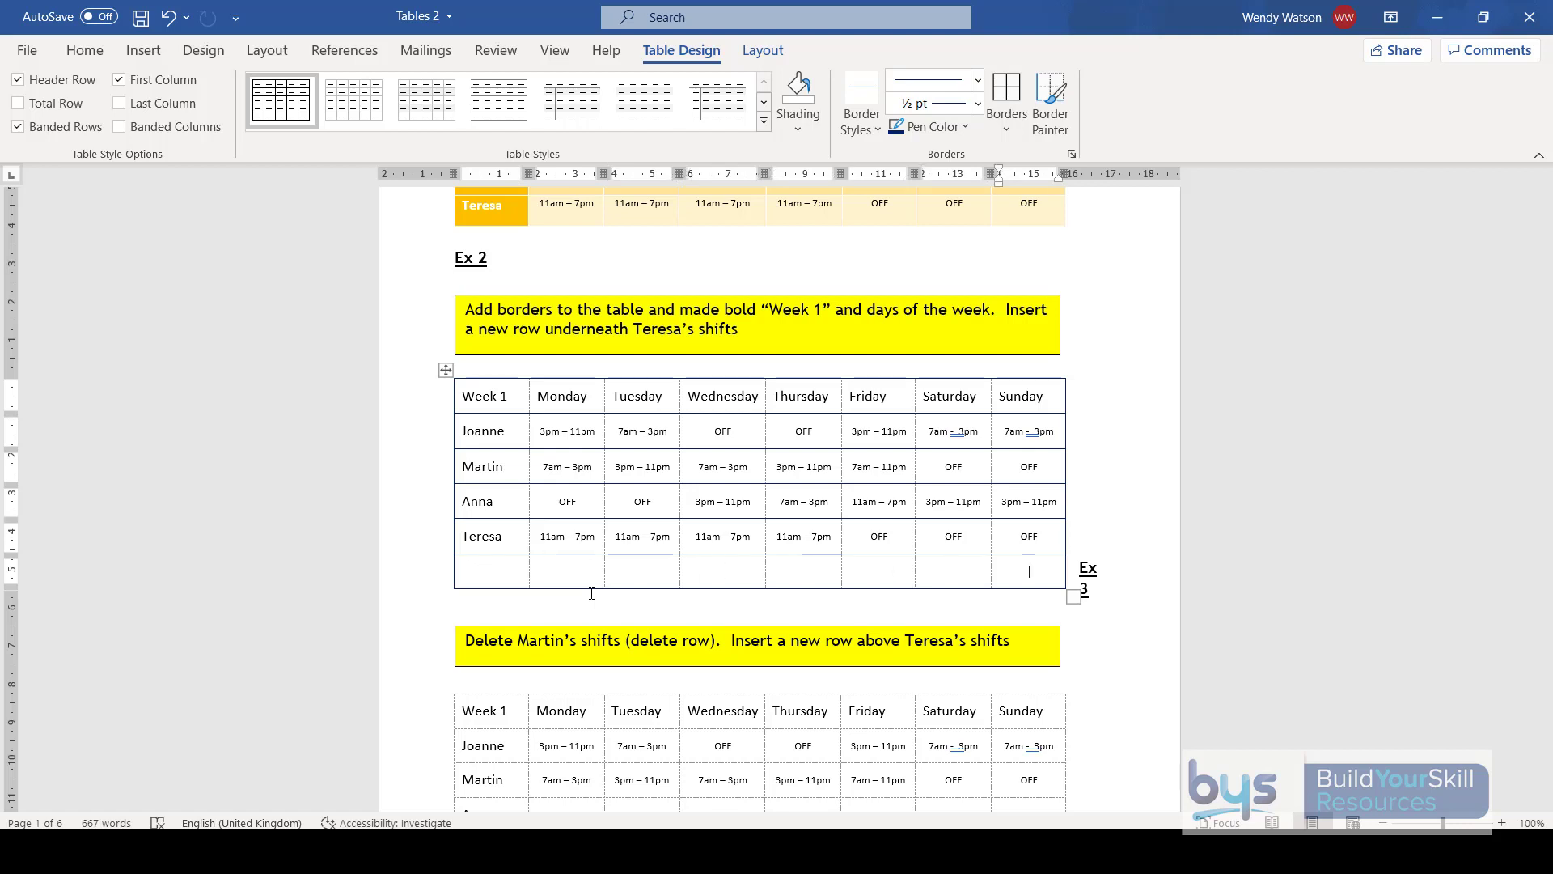
pyautogui.press('Tab')
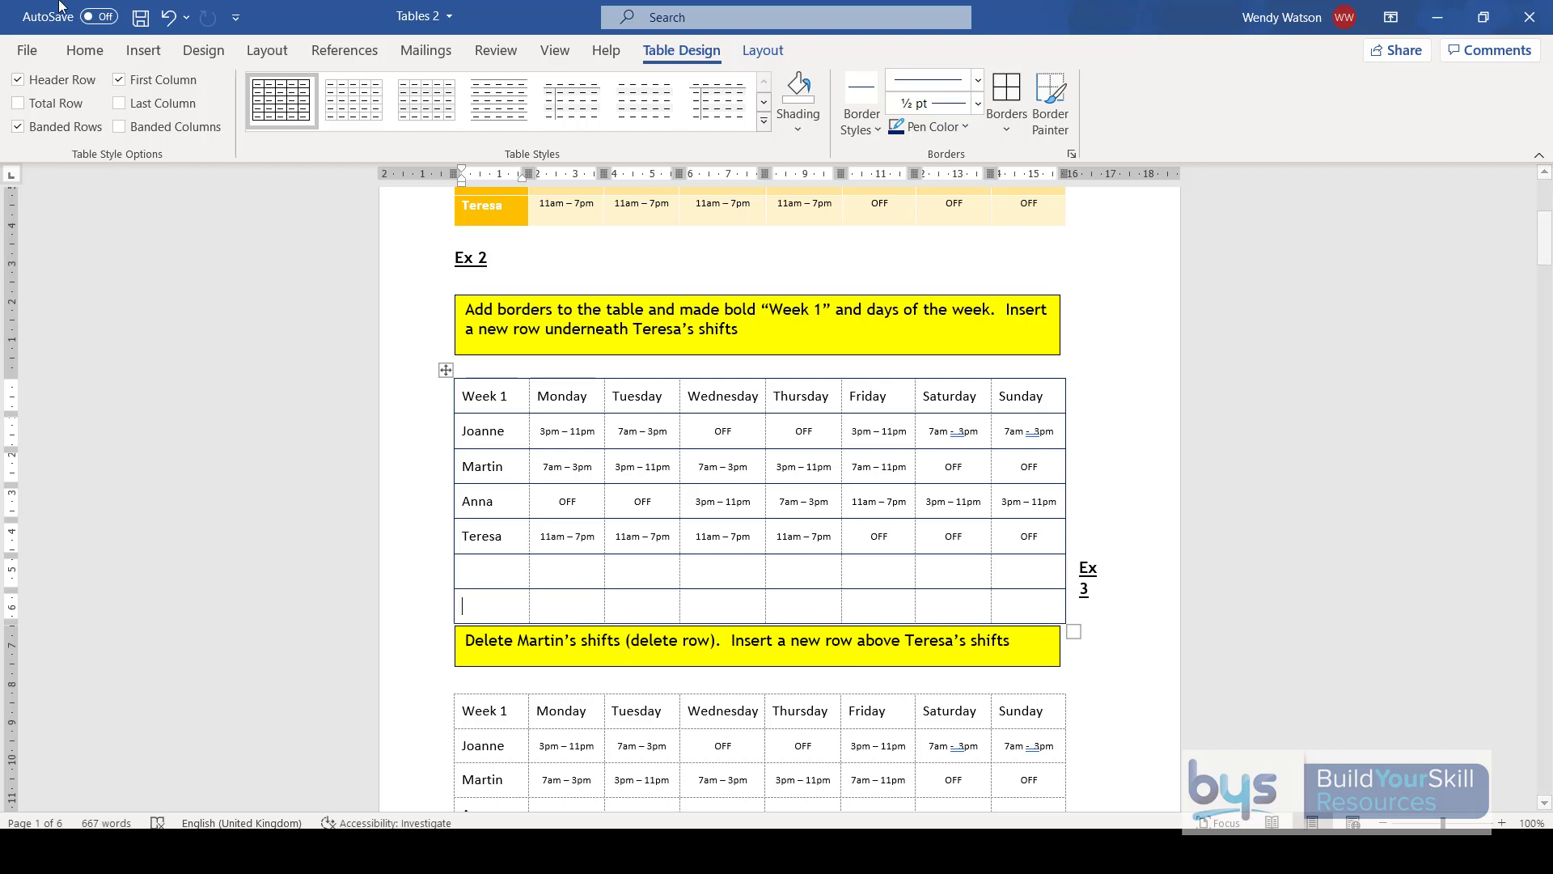
# Undo both row additions in the Ex 2 table and insert a blank line before the Ex 3 heading.
pyautogui.click(166, 20)
pyautogui.click(167, 20)
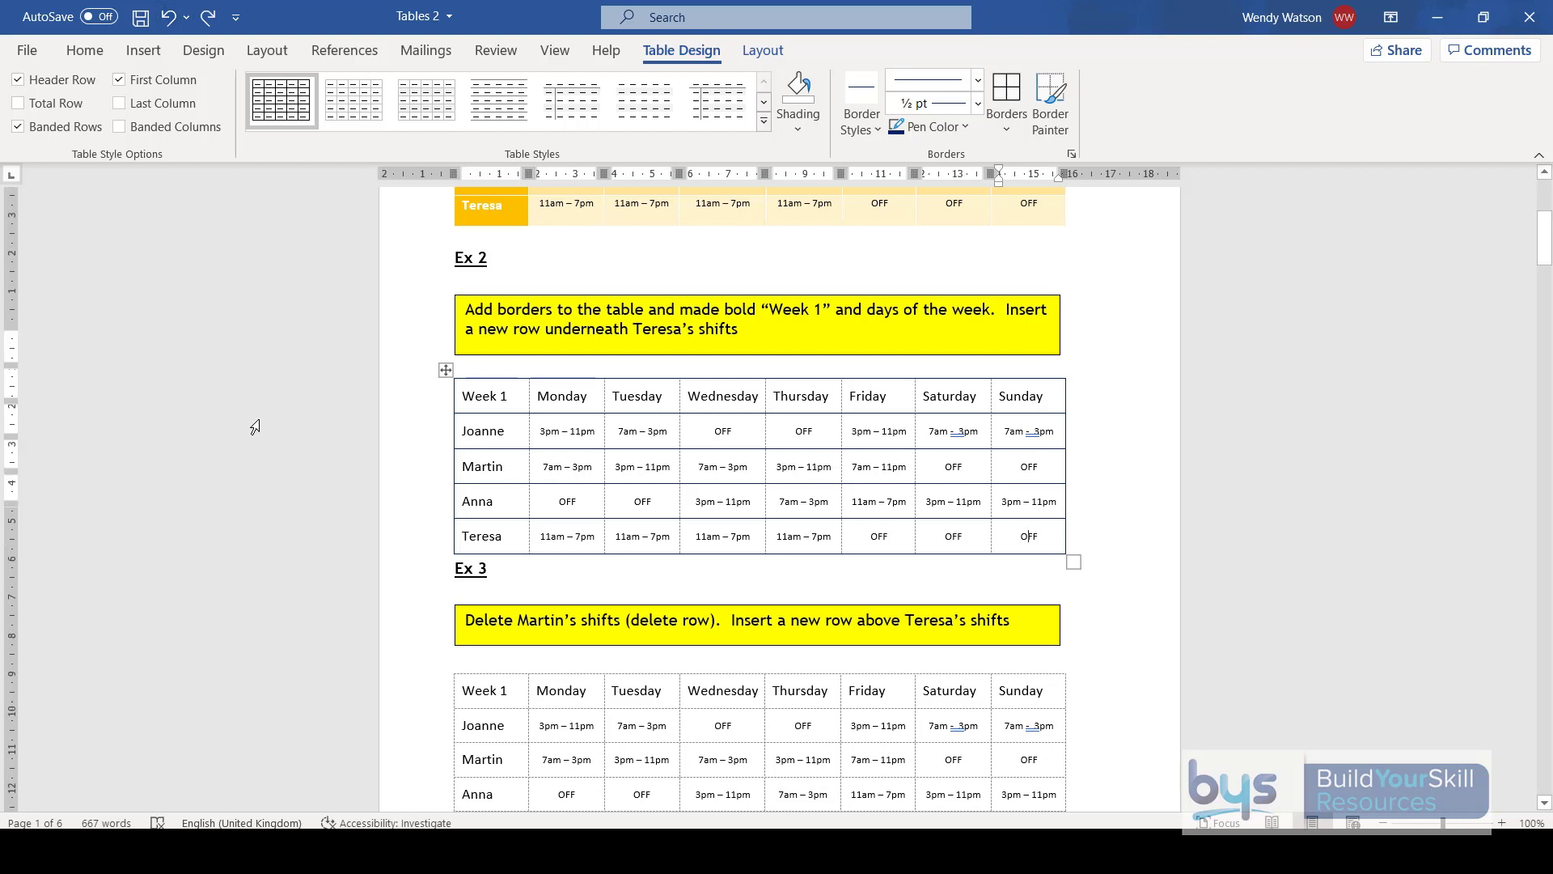
pyautogui.scroll(-4, 340, 409)
pyautogui.click(458, 374)
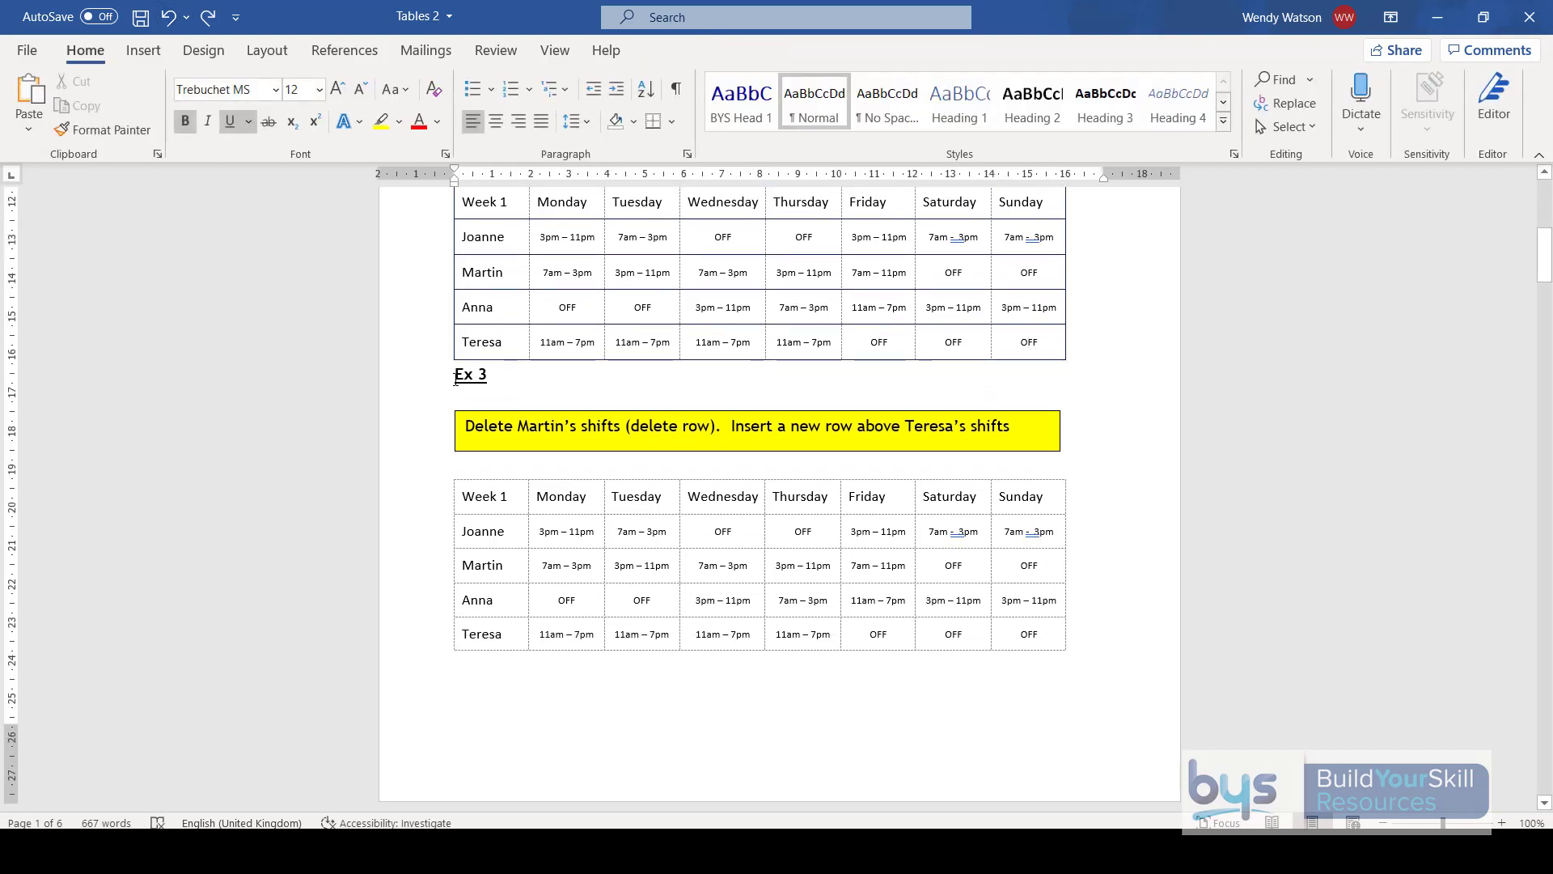
pyautogui.press('Return')
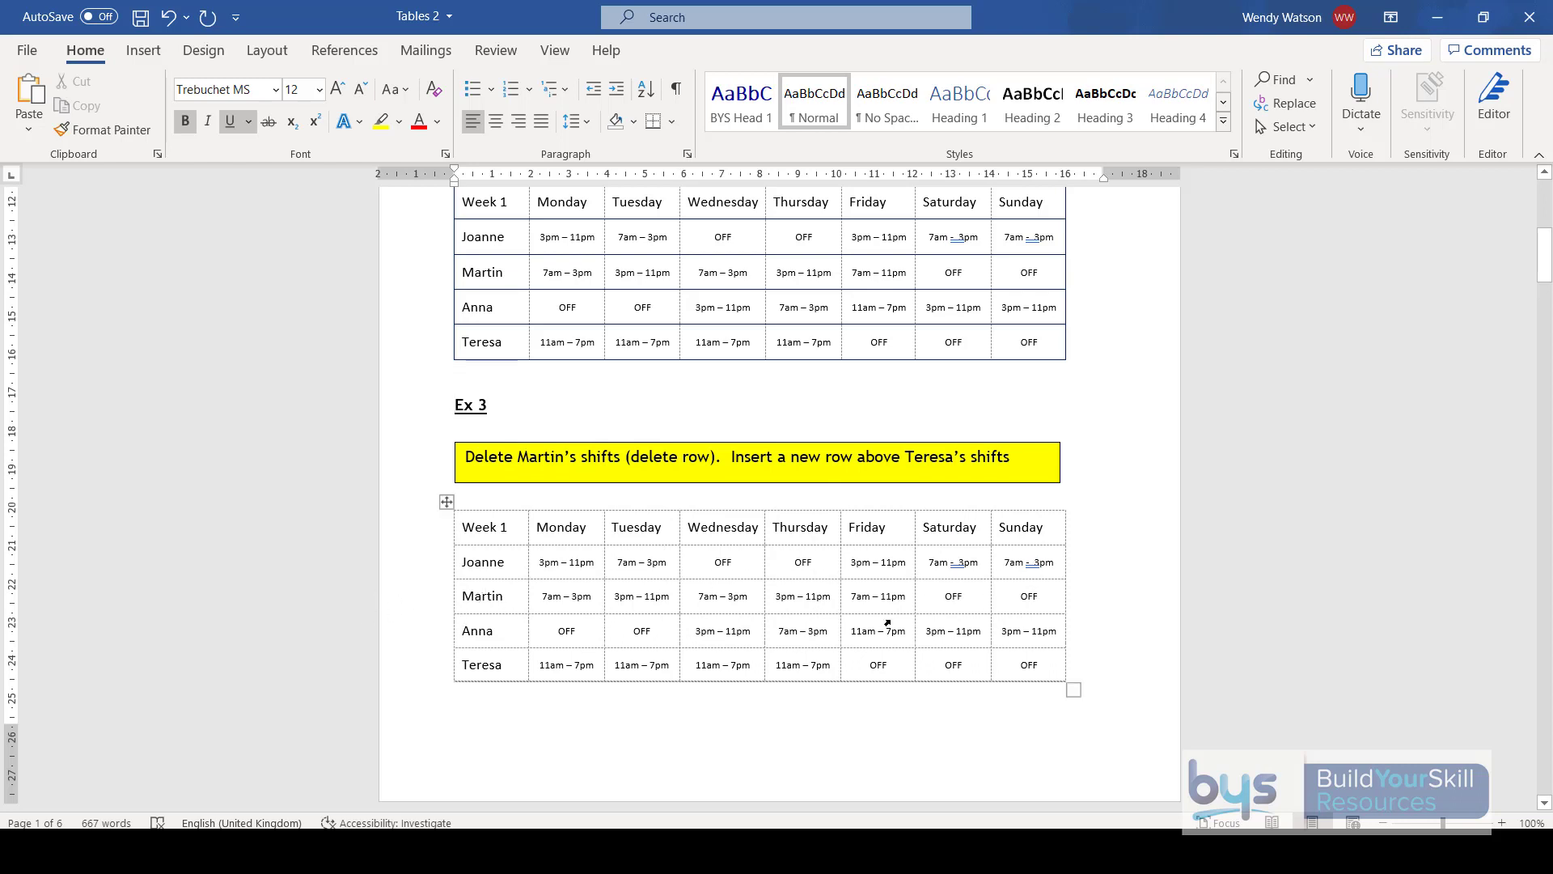
# Delete the entire row with the second employee's shifts from the Ex 3 table.
pyautogui.click(476, 595)
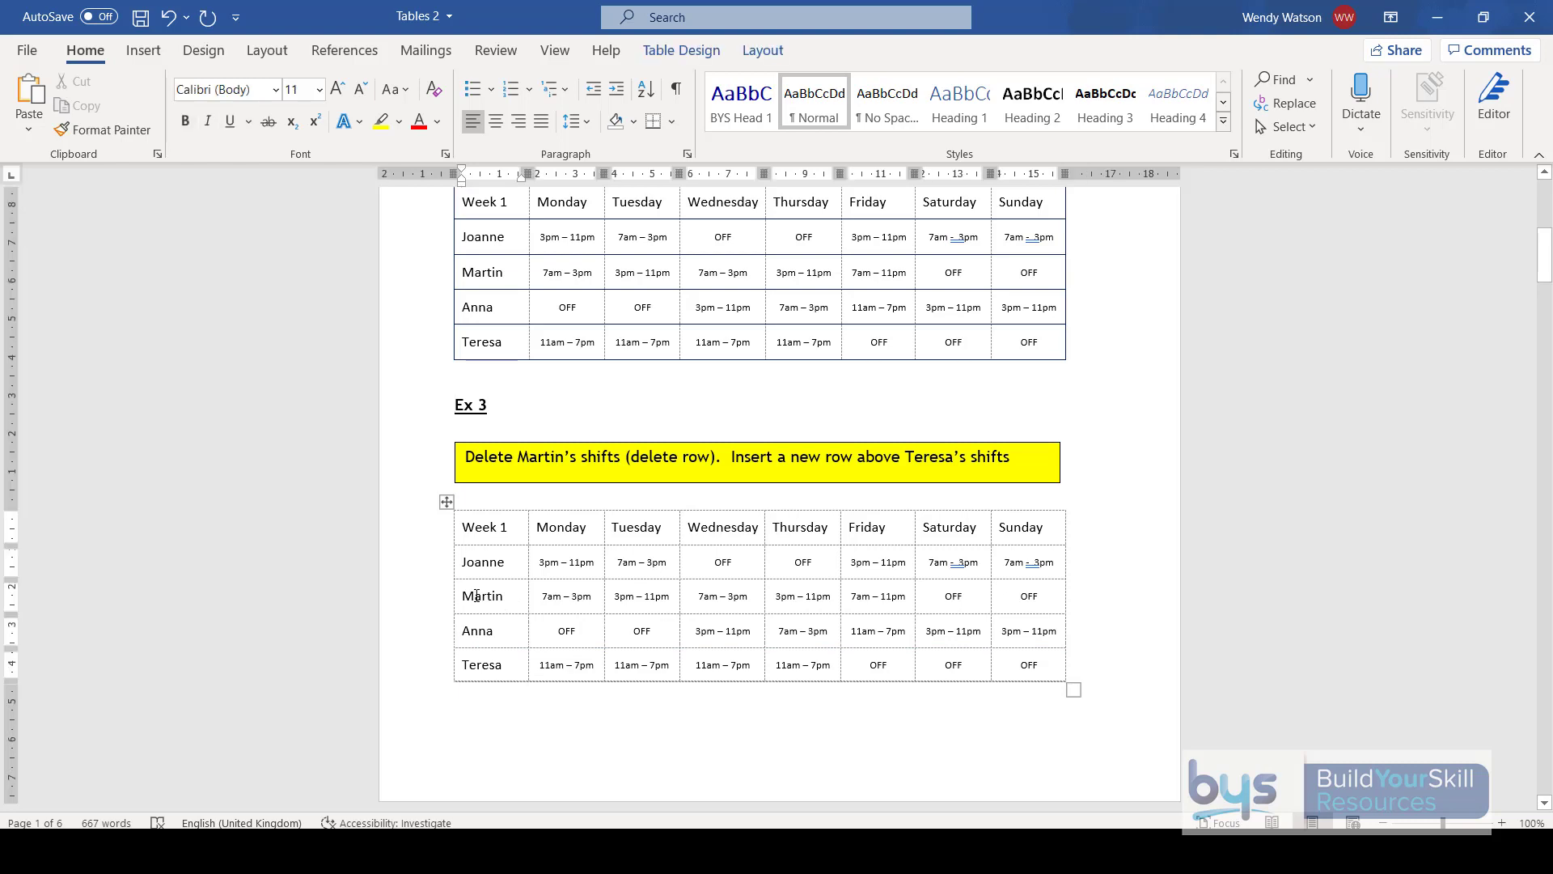
pyautogui.rightClick(477, 595)
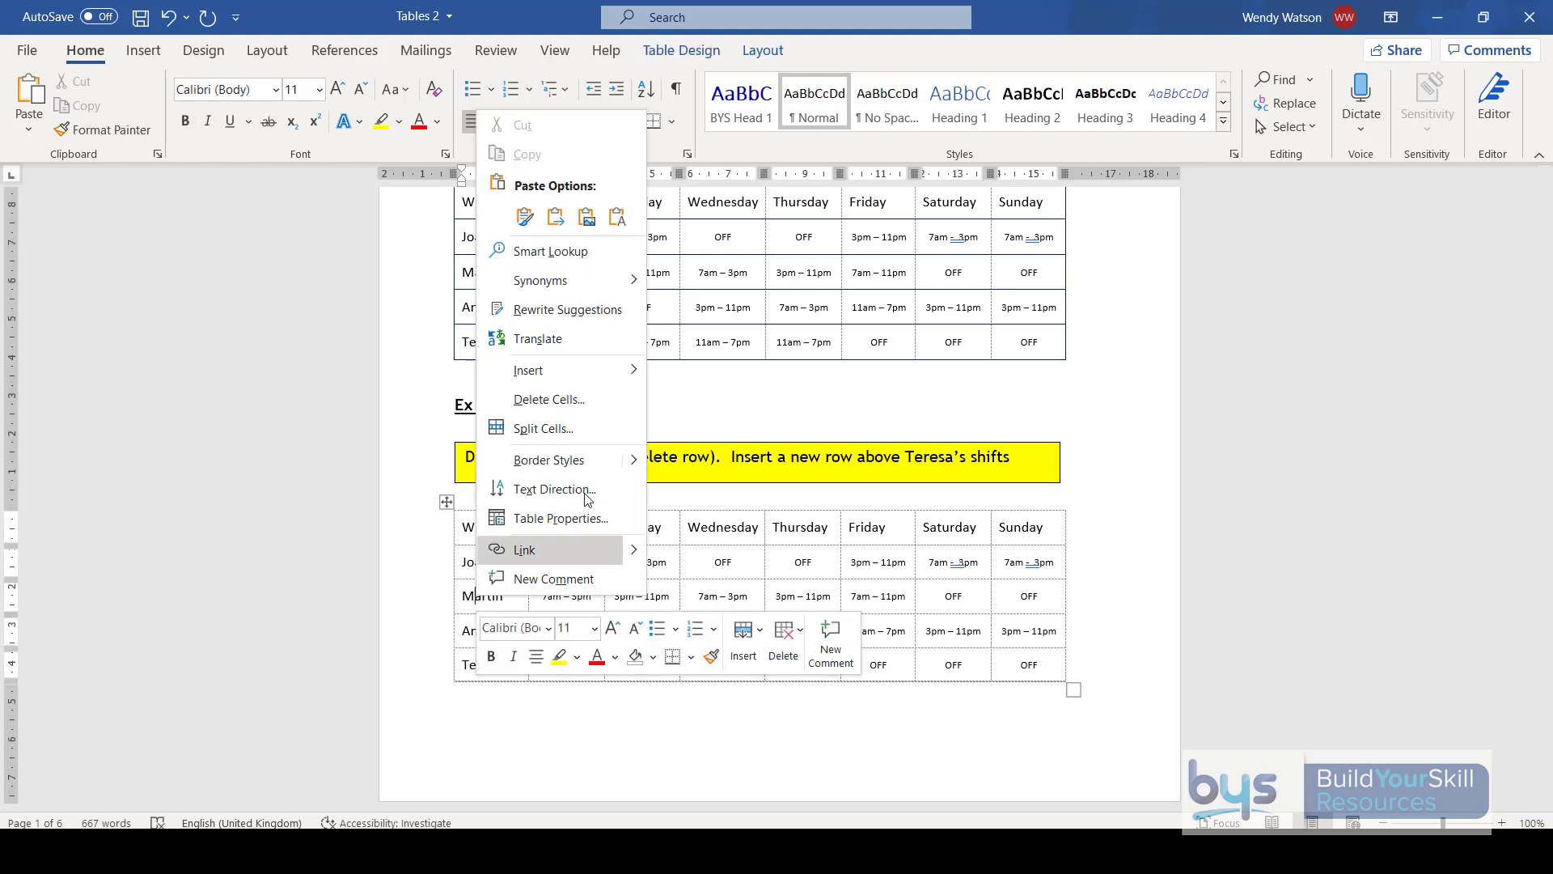
pyautogui.click(587, 401)
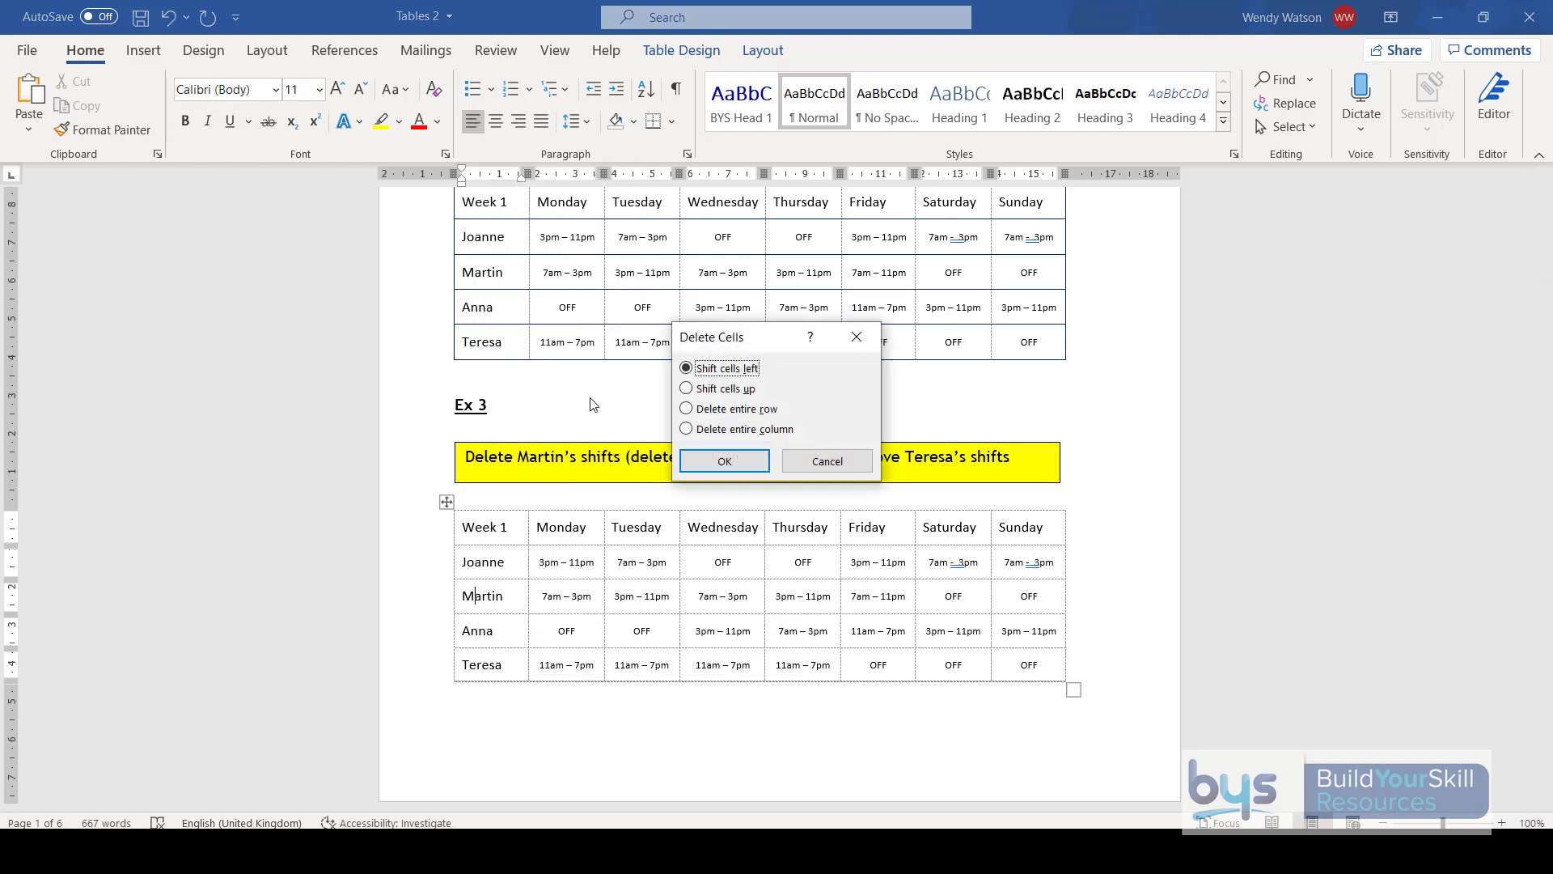
pyautogui.click(690, 409)
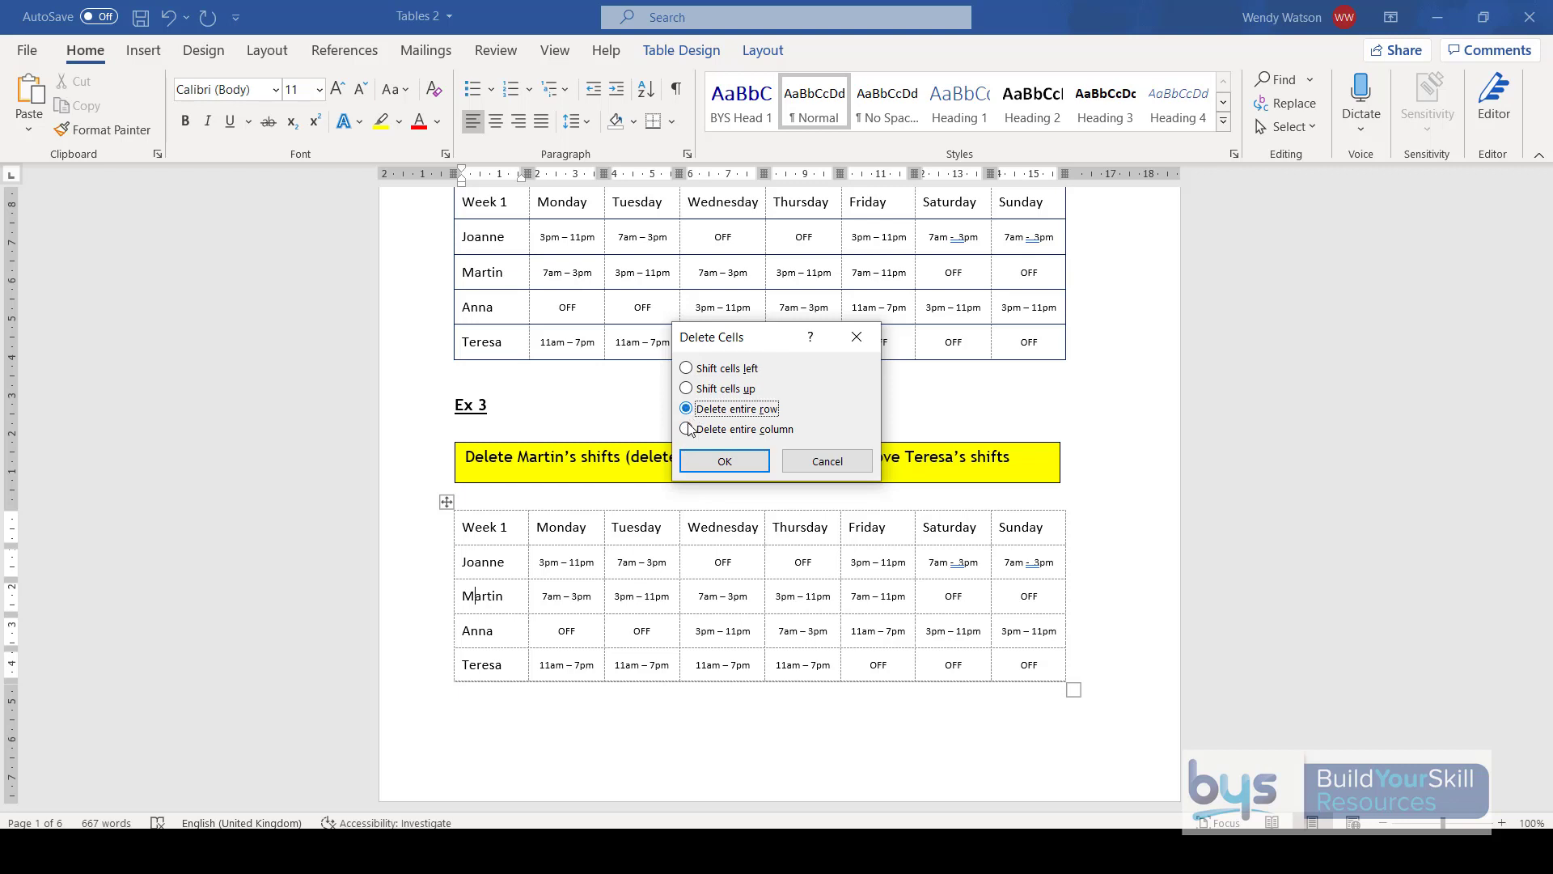
pyautogui.click(697, 468)
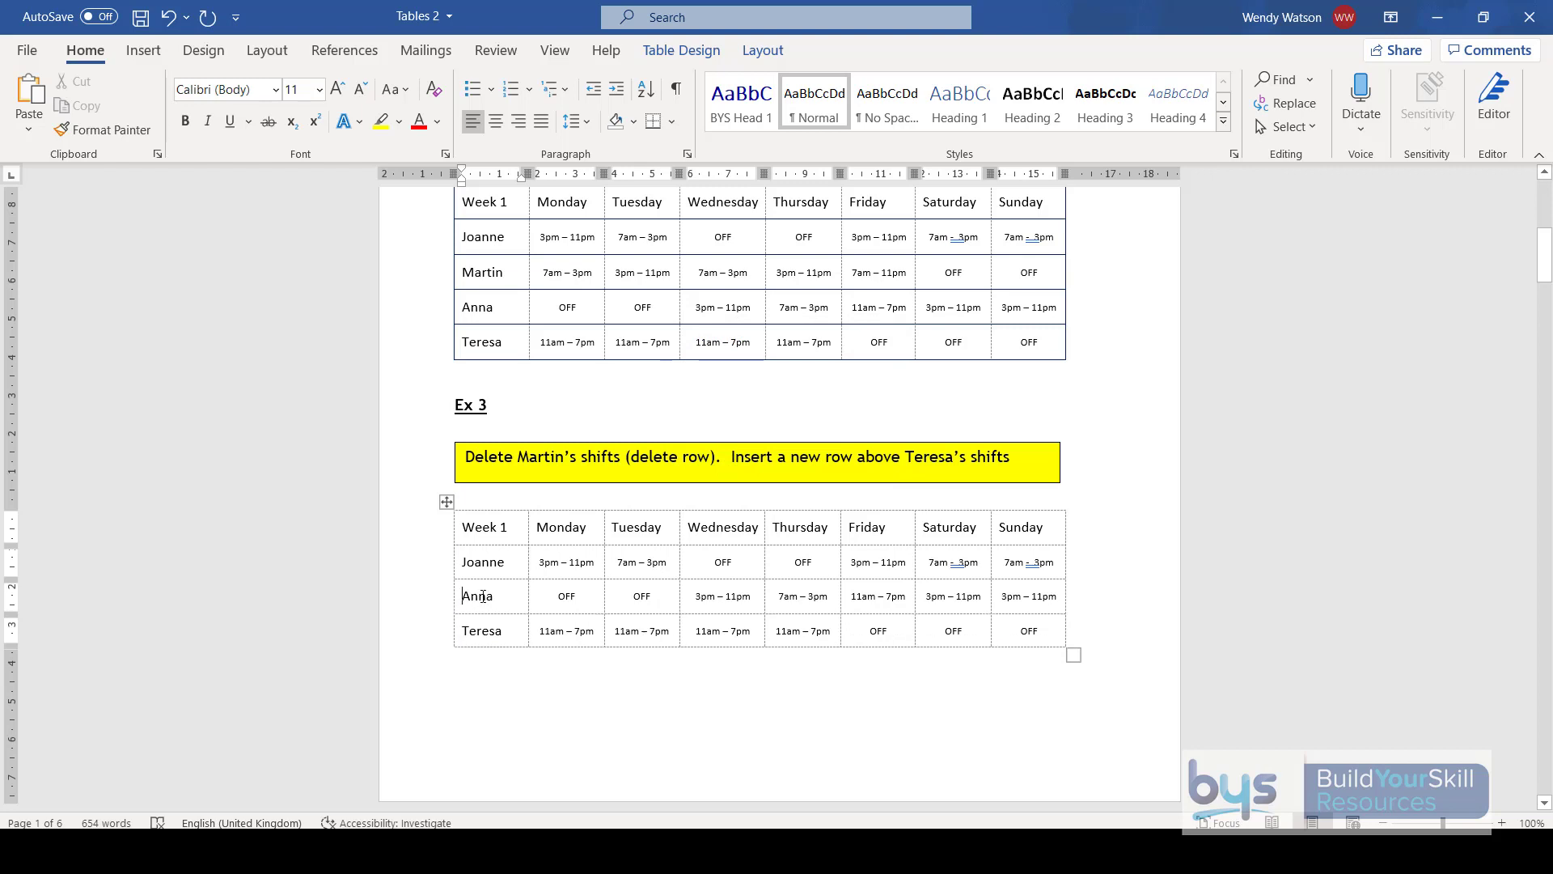
# Insert an empty row directly below the first employee's shifts in the Ex 3 table.
pyautogui.click(754, 52)
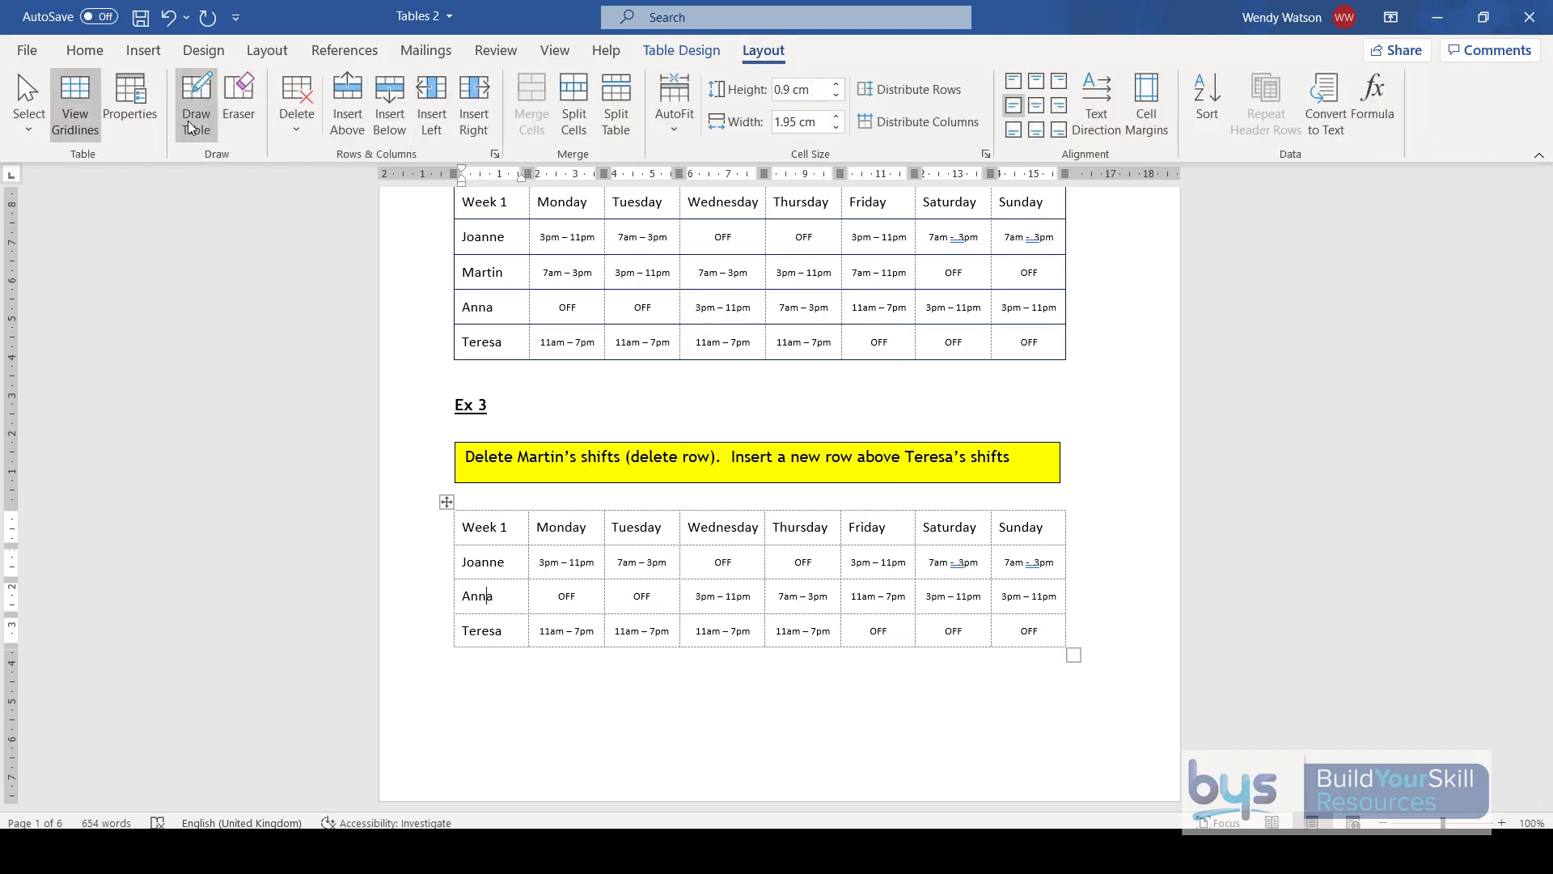
pyautogui.click(299, 132)
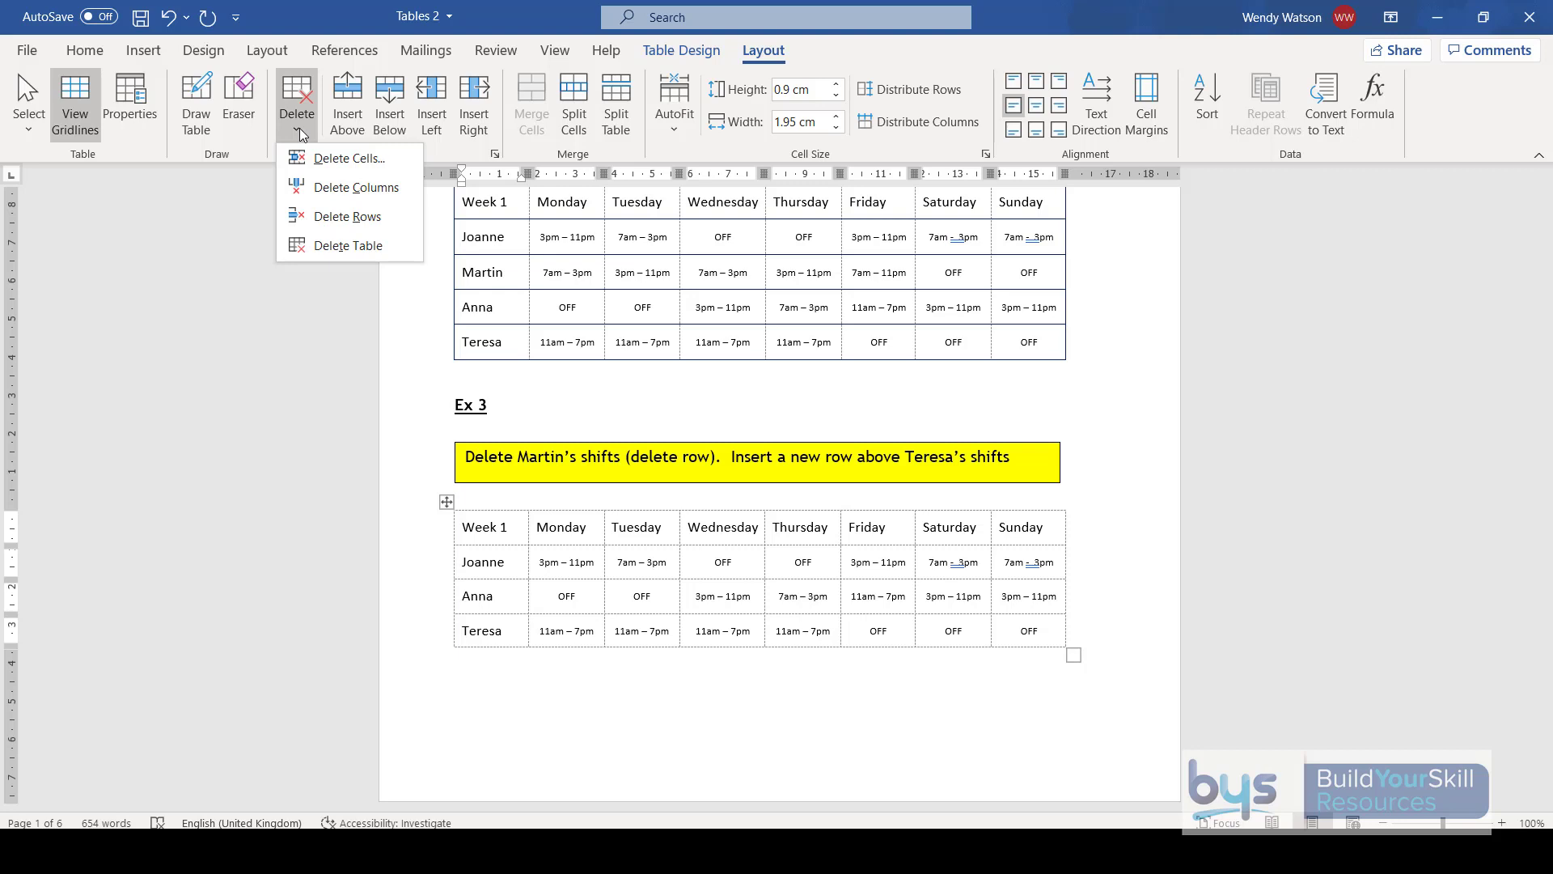
pyautogui.click(490, 599)
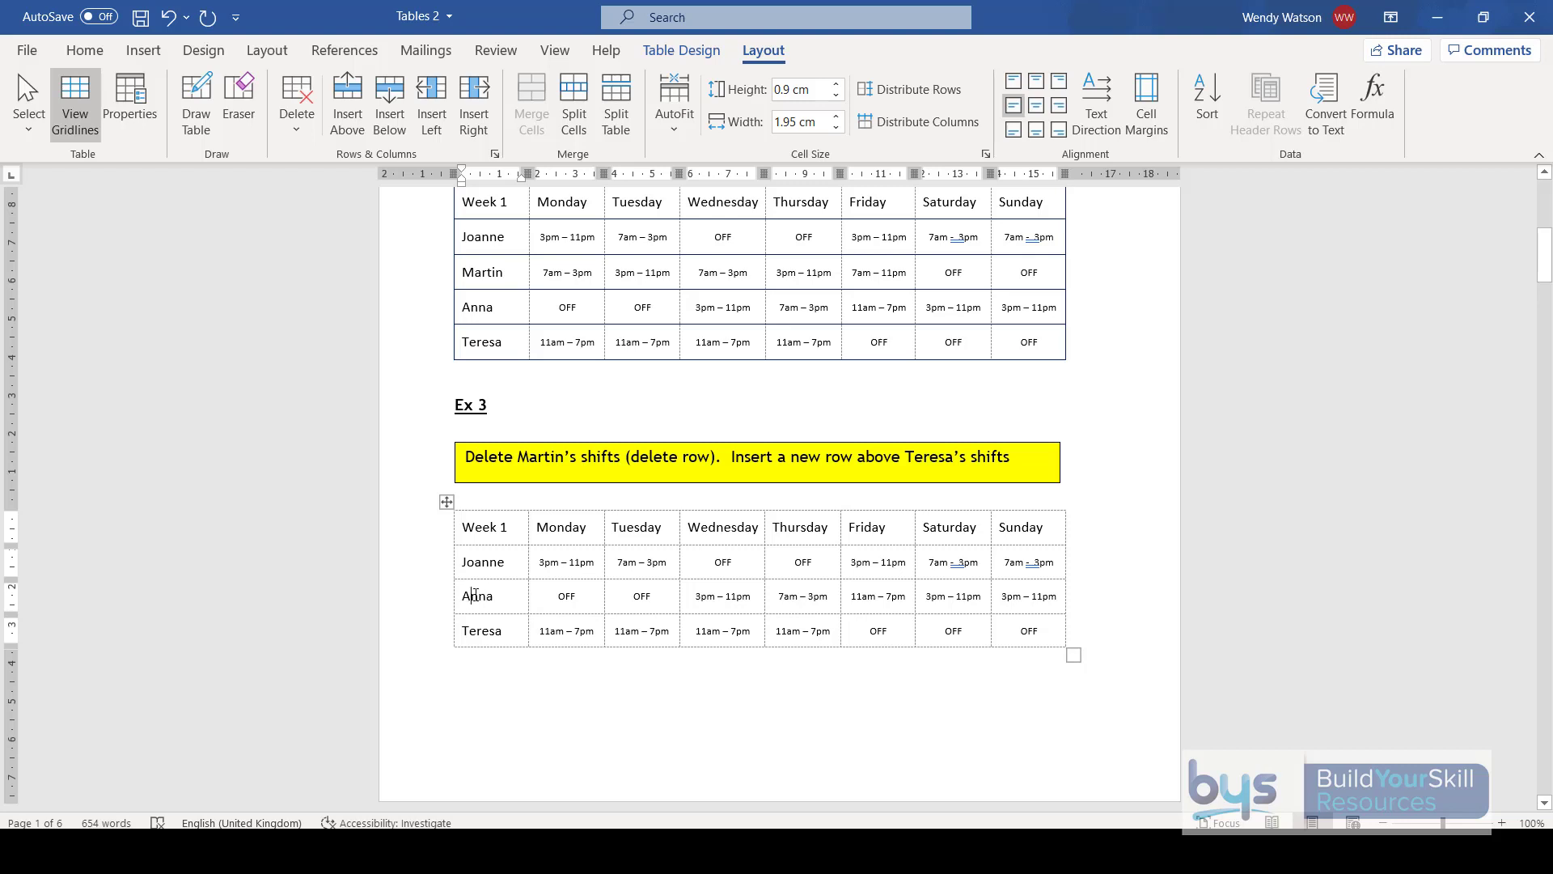
pyautogui.click(353, 91)
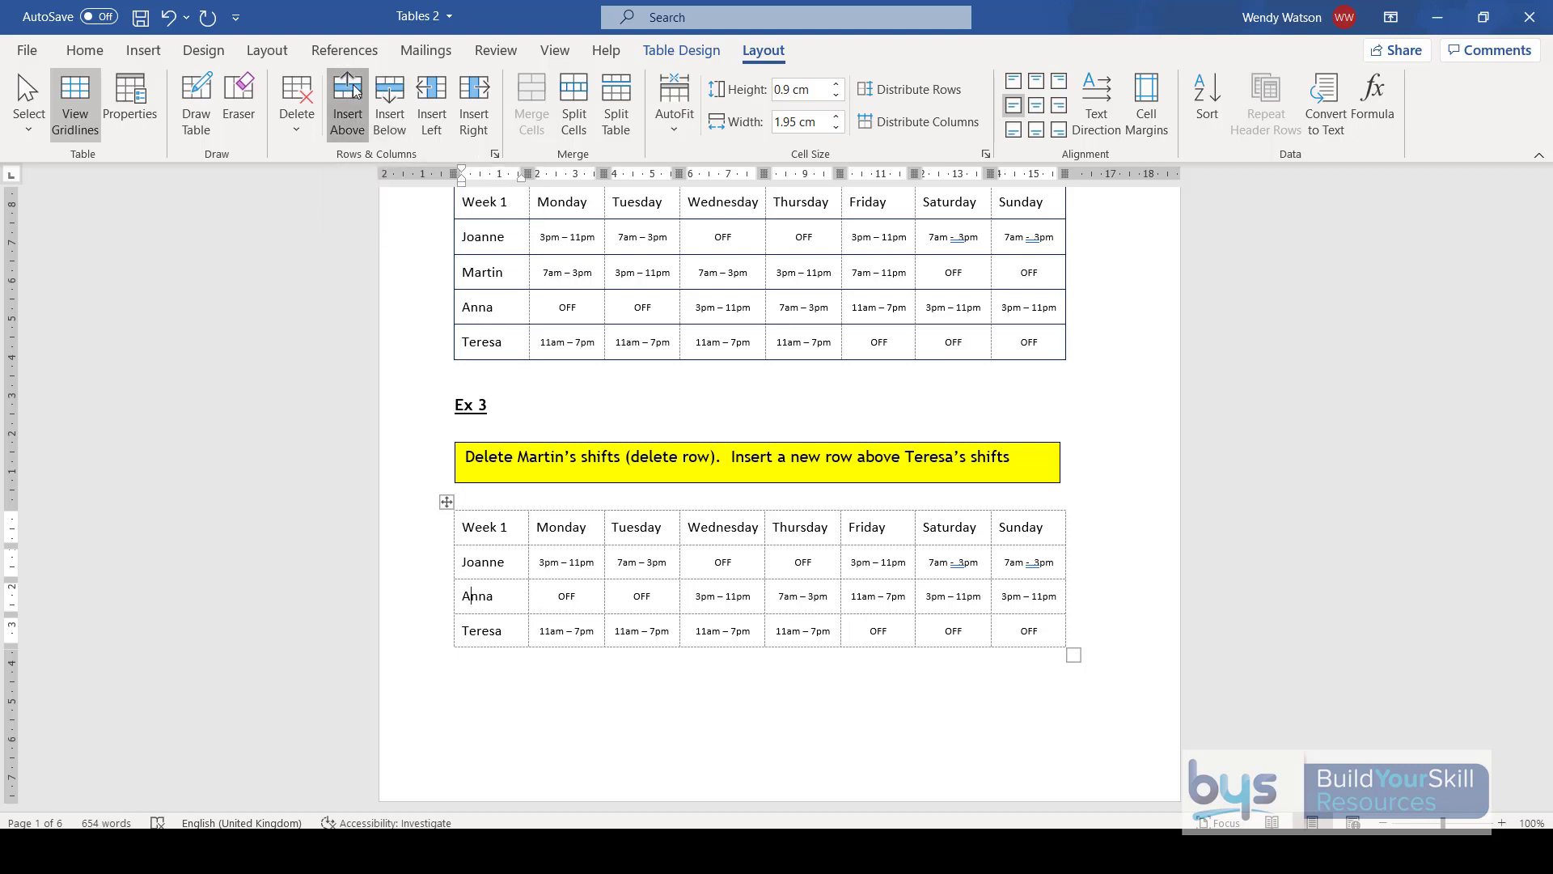
# Insert an empty column before the Monday column in the Ex 3 table.
pyautogui.click(550, 532)
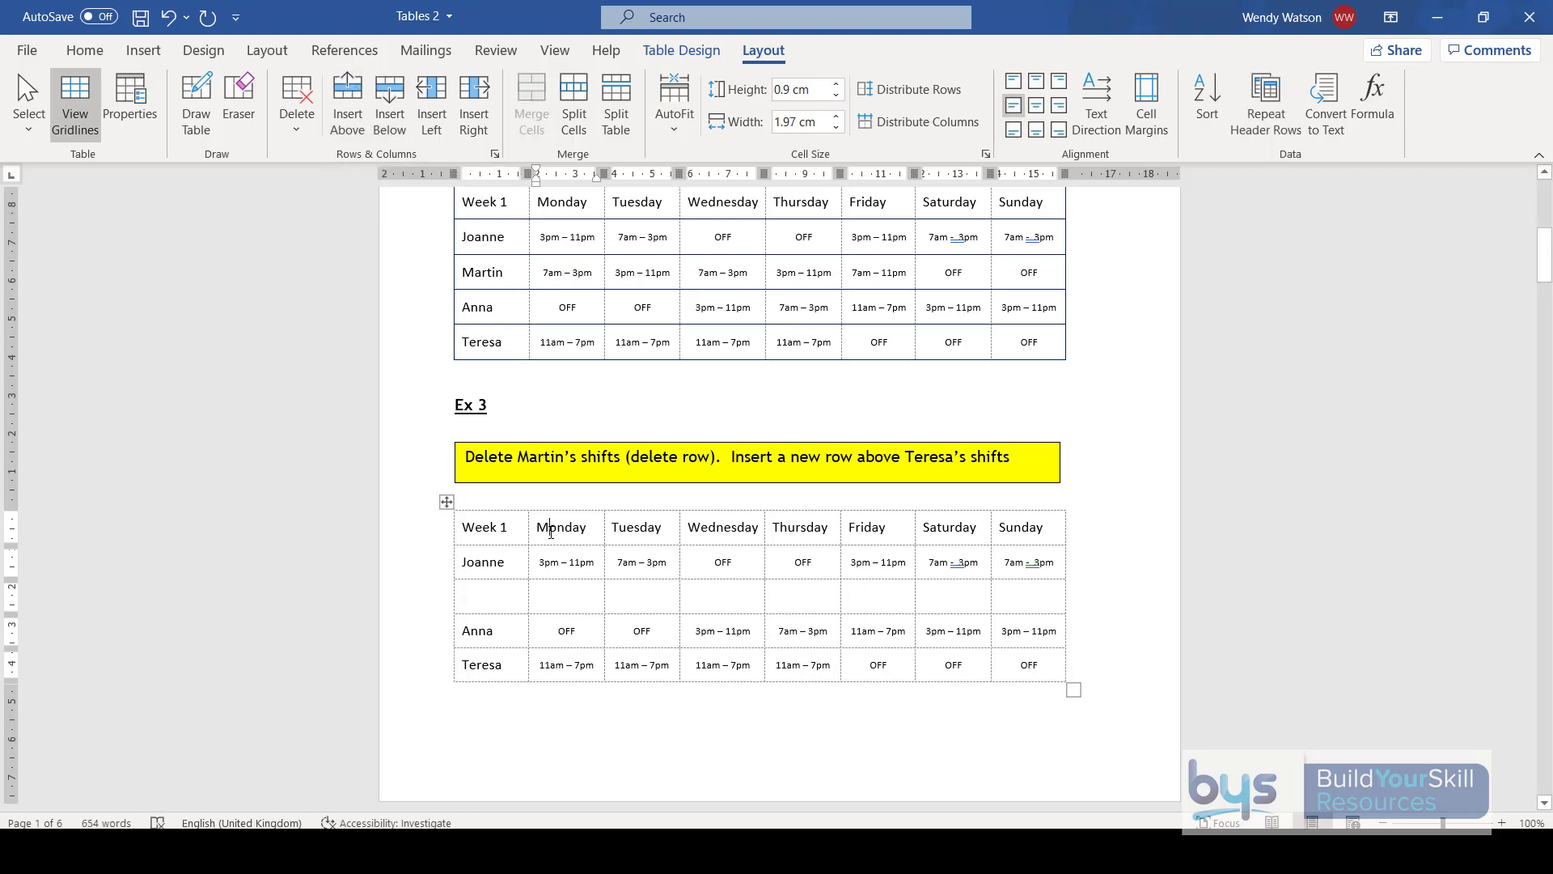
pyautogui.click(434, 95)
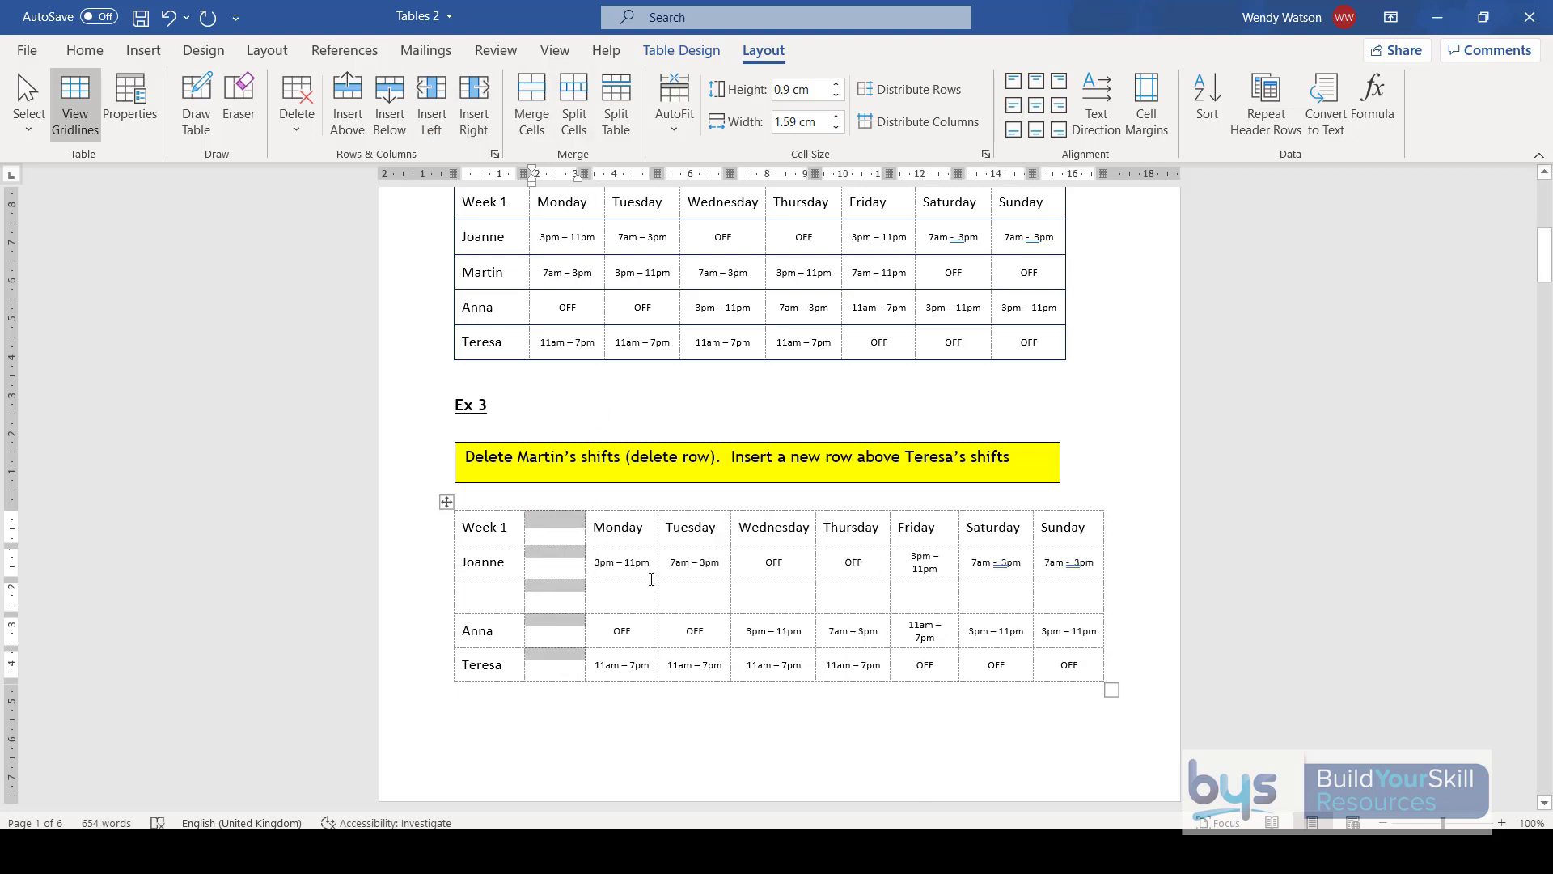
pyautogui.rightClick(611, 576)
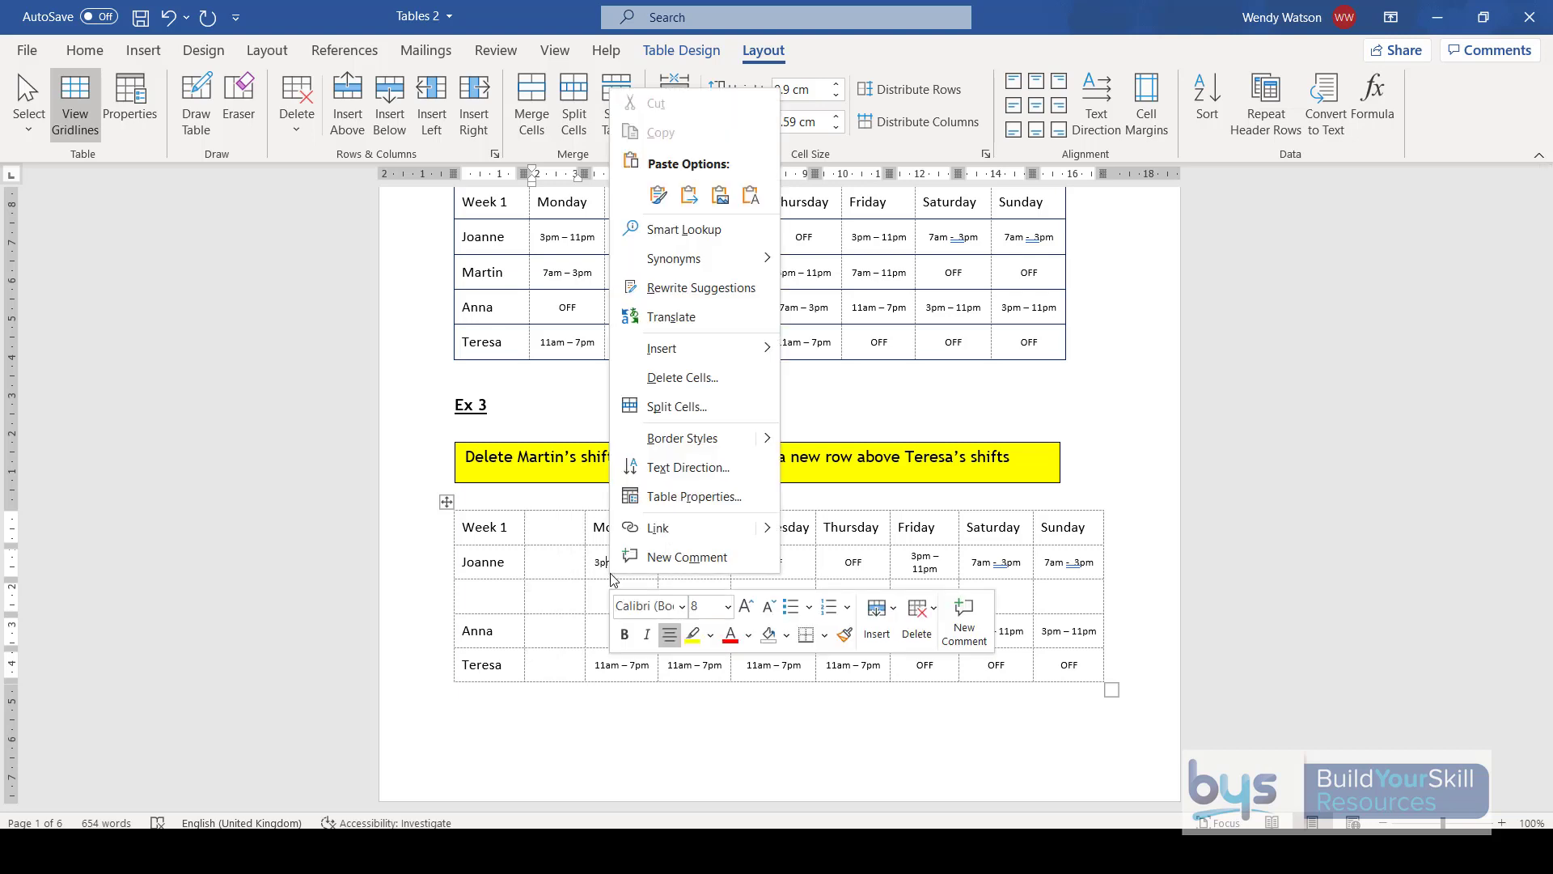
pyautogui.click(544, 628)
# Set the font size of the whole Ex 4 shop sales table to 12.
pyautogui.scroll(-7, 535, 546)
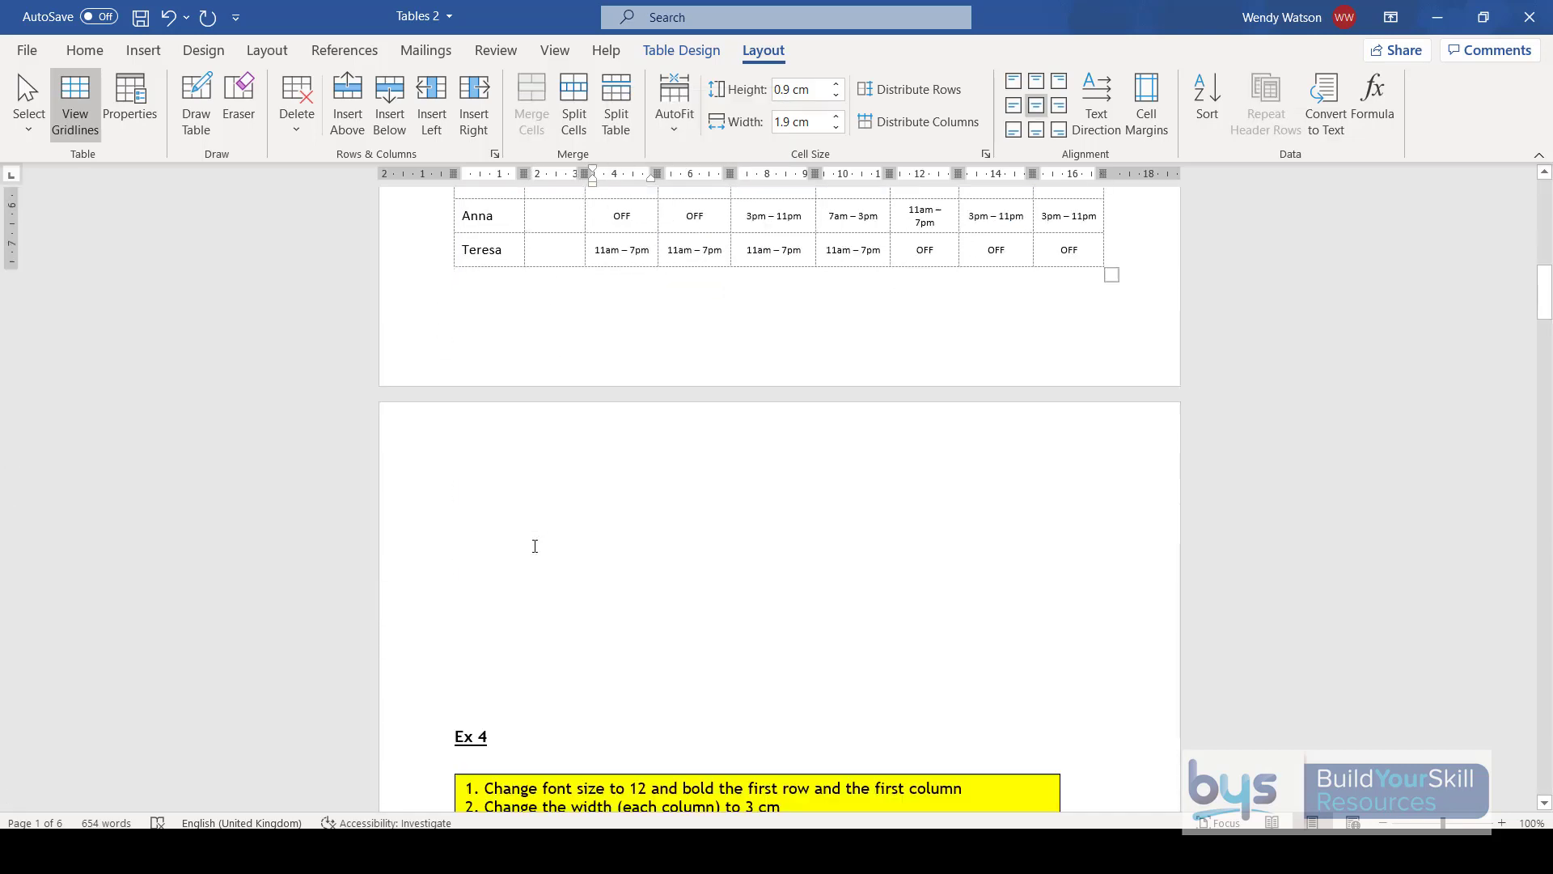
pyautogui.scroll(-9, 535, 546)
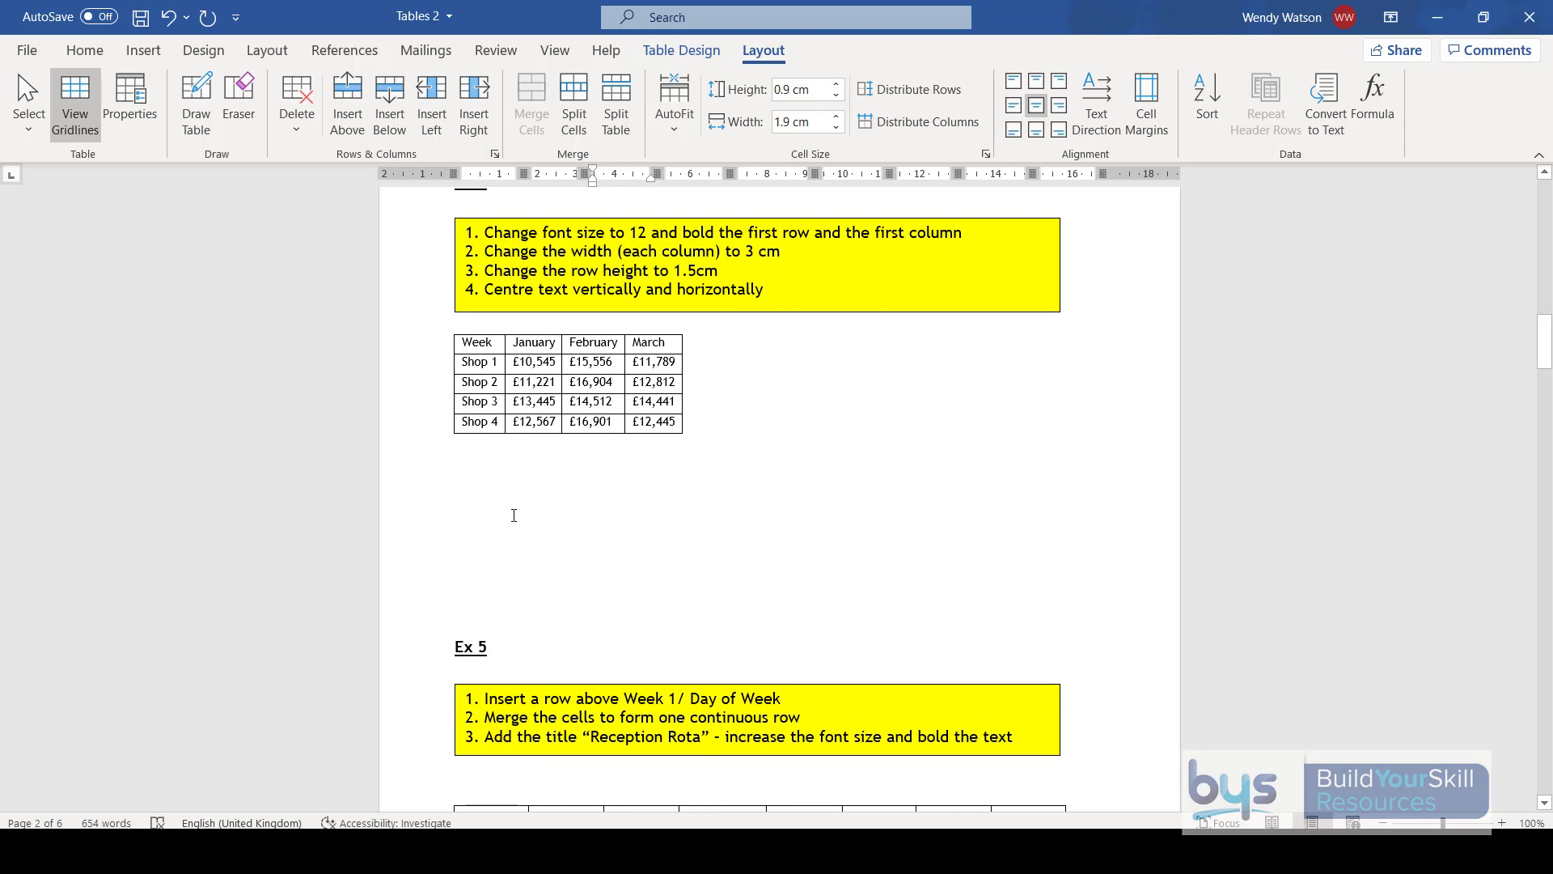
pyautogui.click(486, 348)
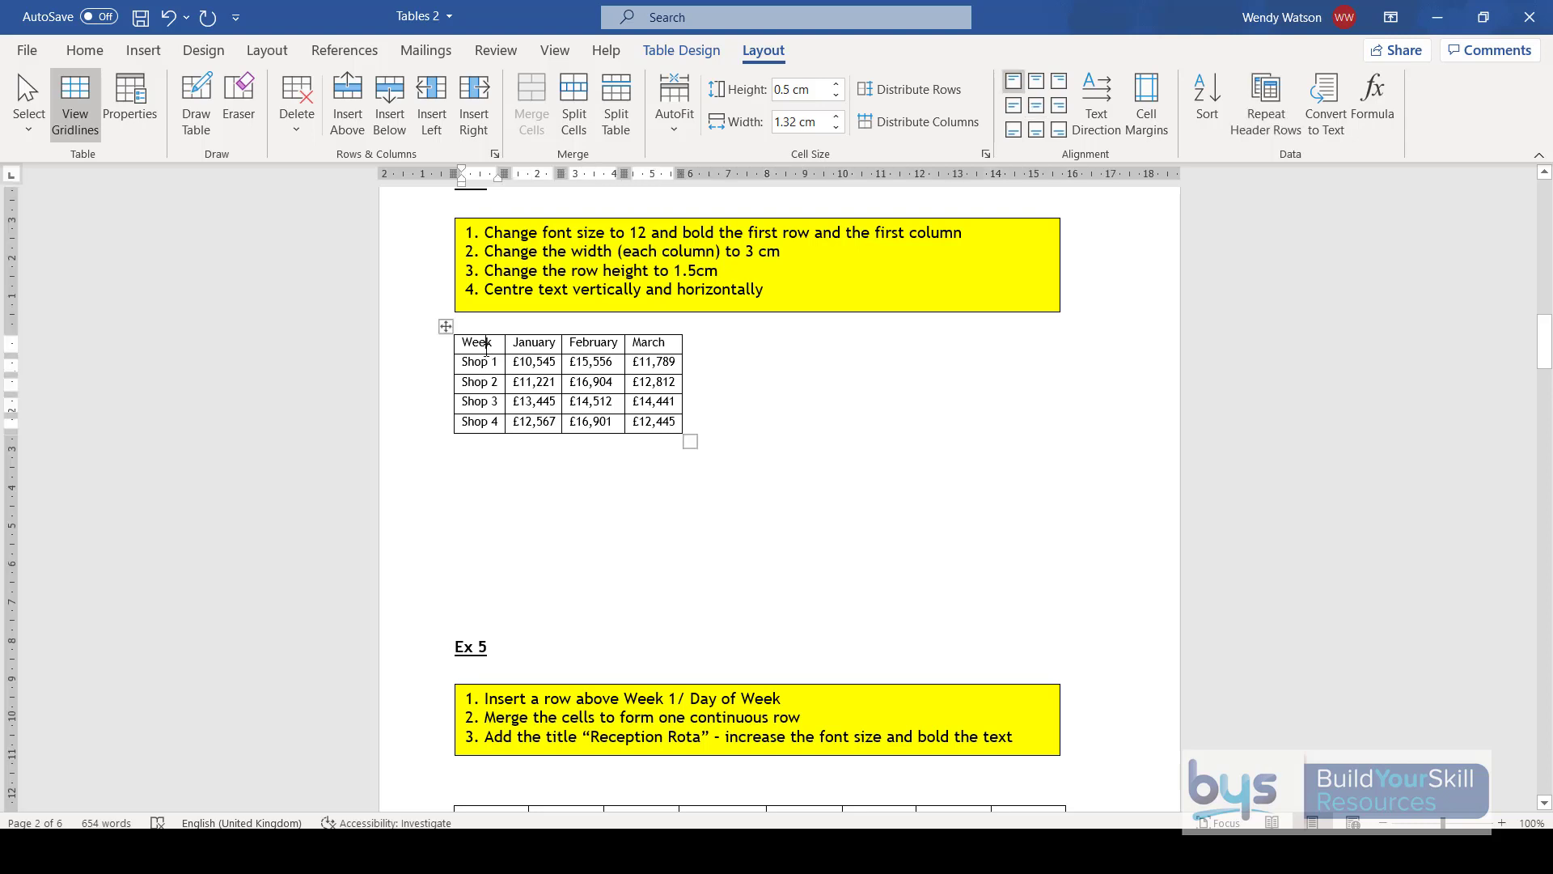
pyautogui.click(446, 326)
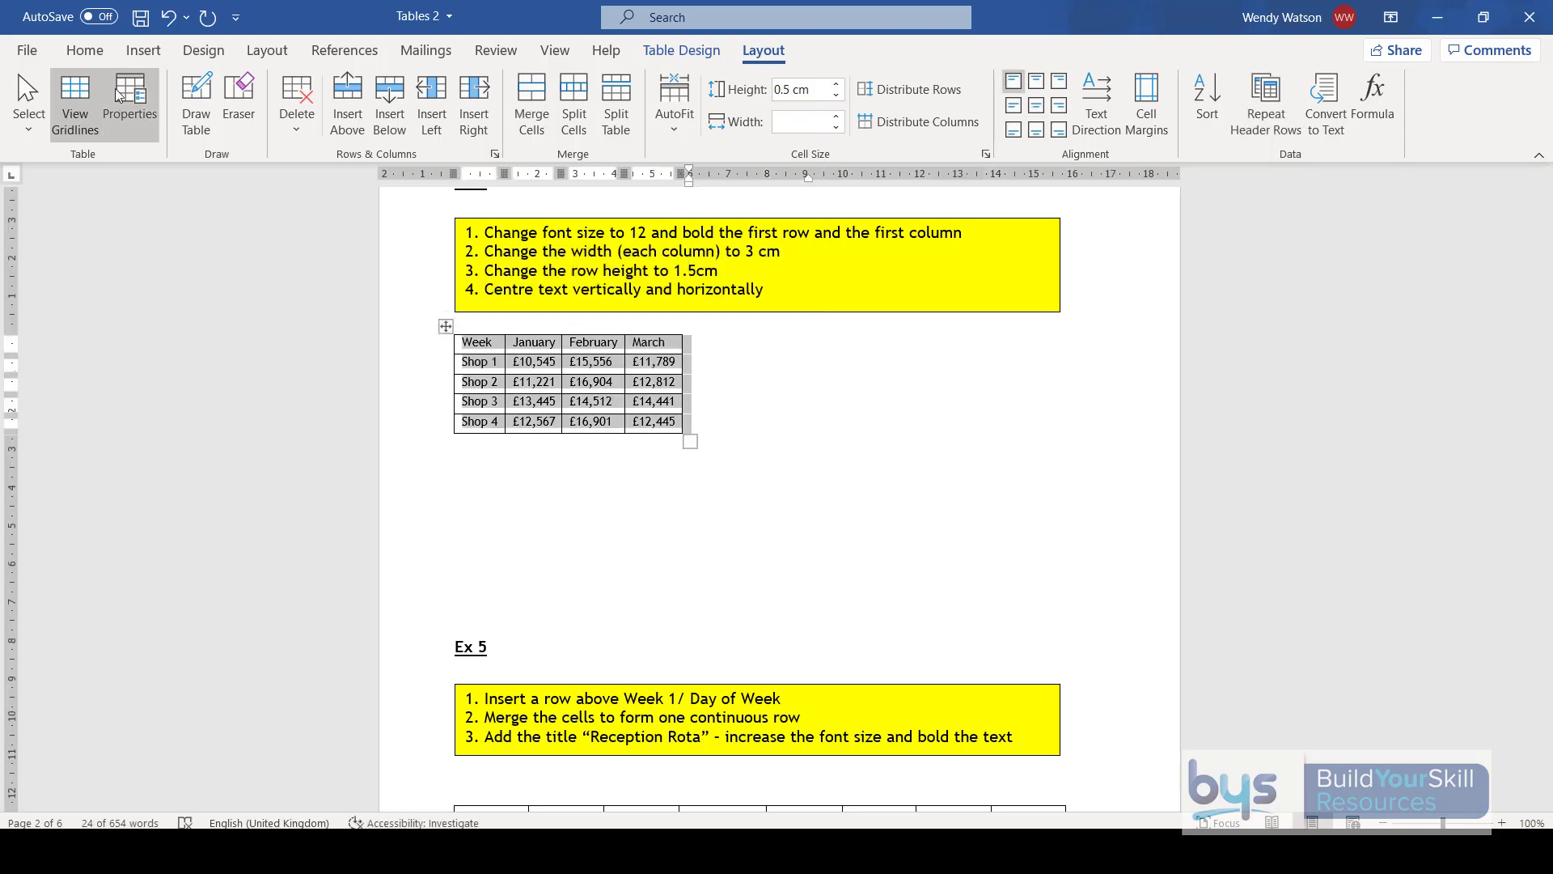
pyautogui.click(84, 50)
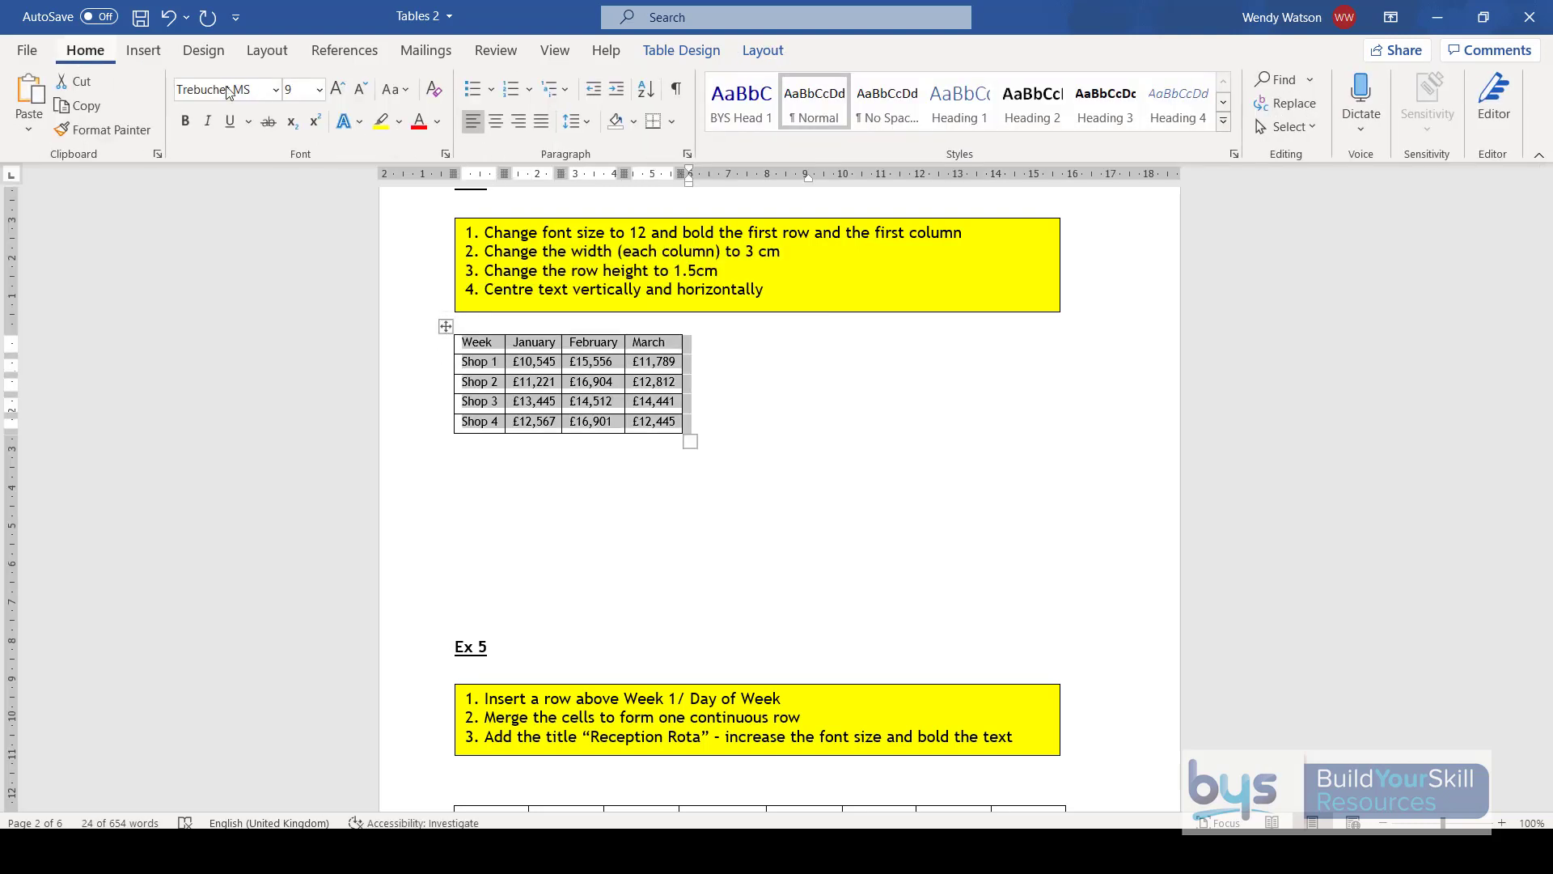
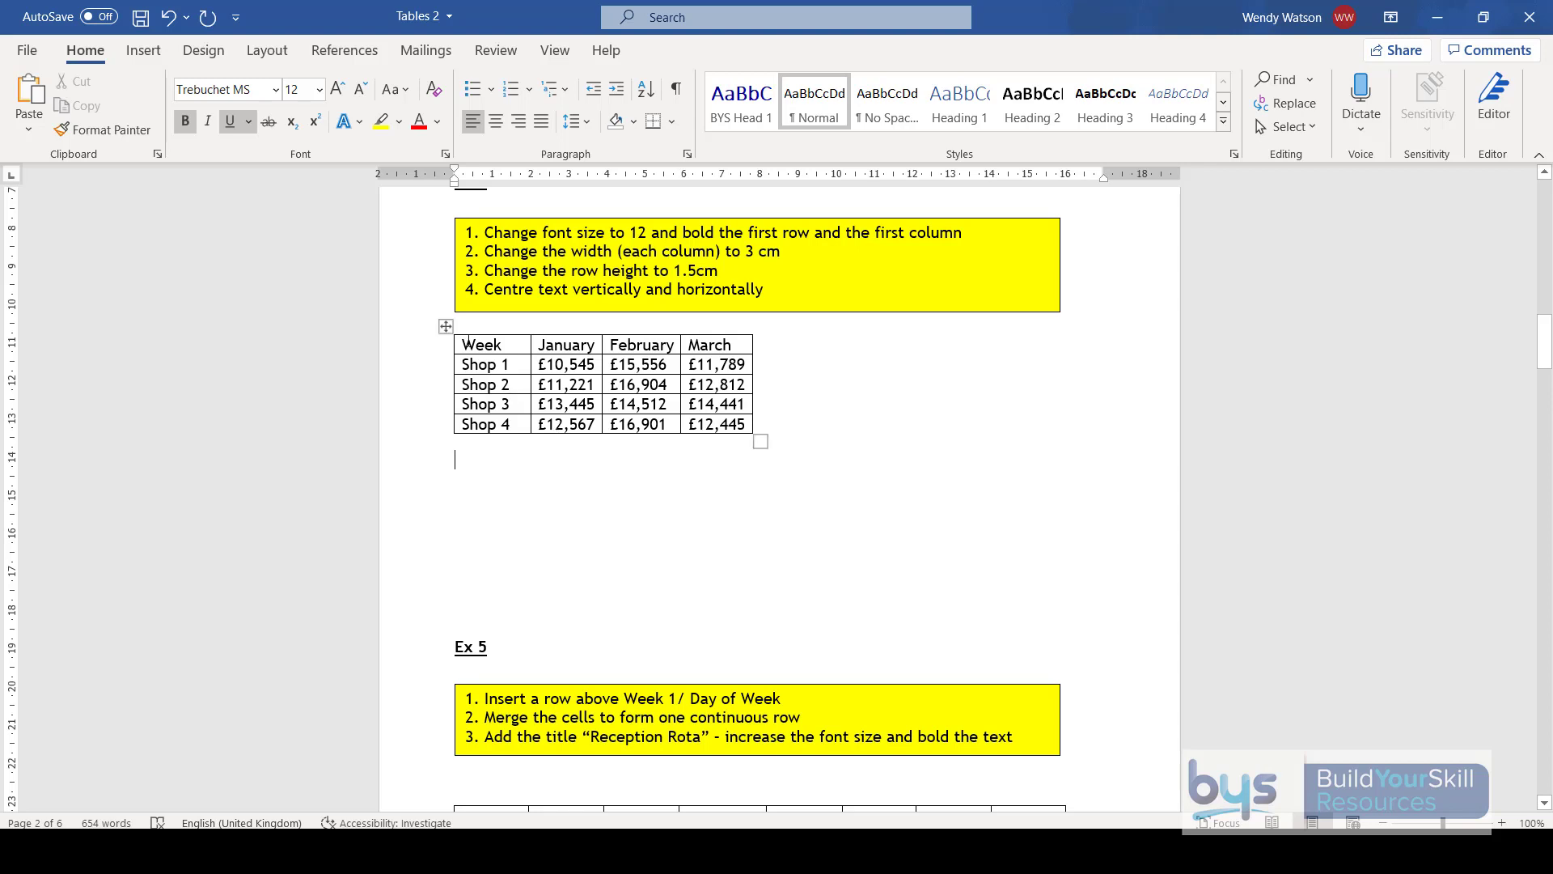
# Set every column in the Ex 4 table to 3 cm wide and every row to 1.5 cm high.
pyautogui.click(446, 328)
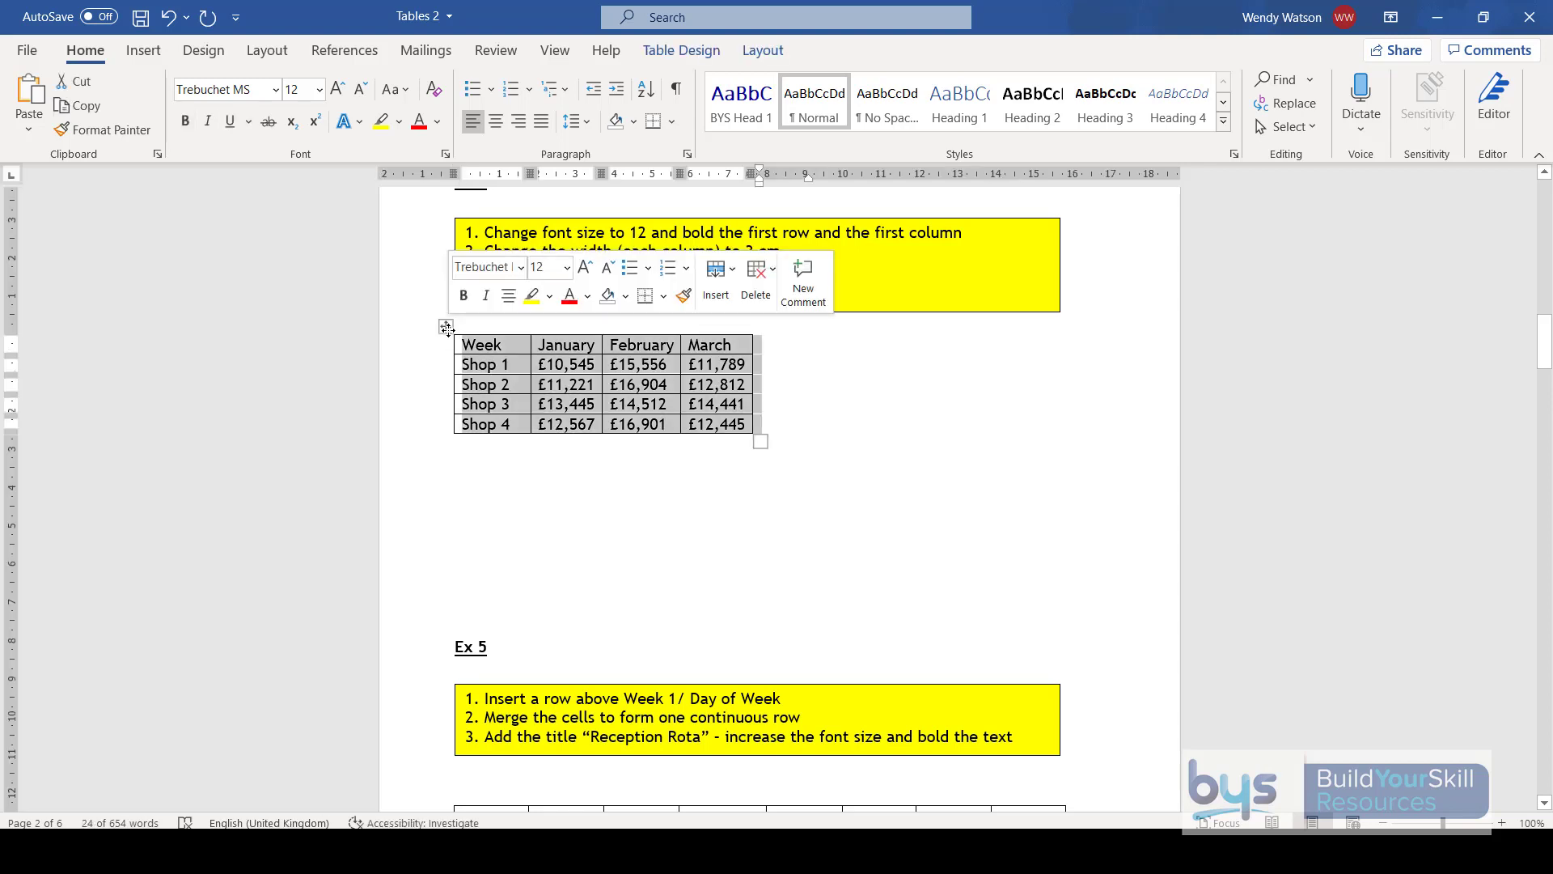
pyautogui.click(761, 52)
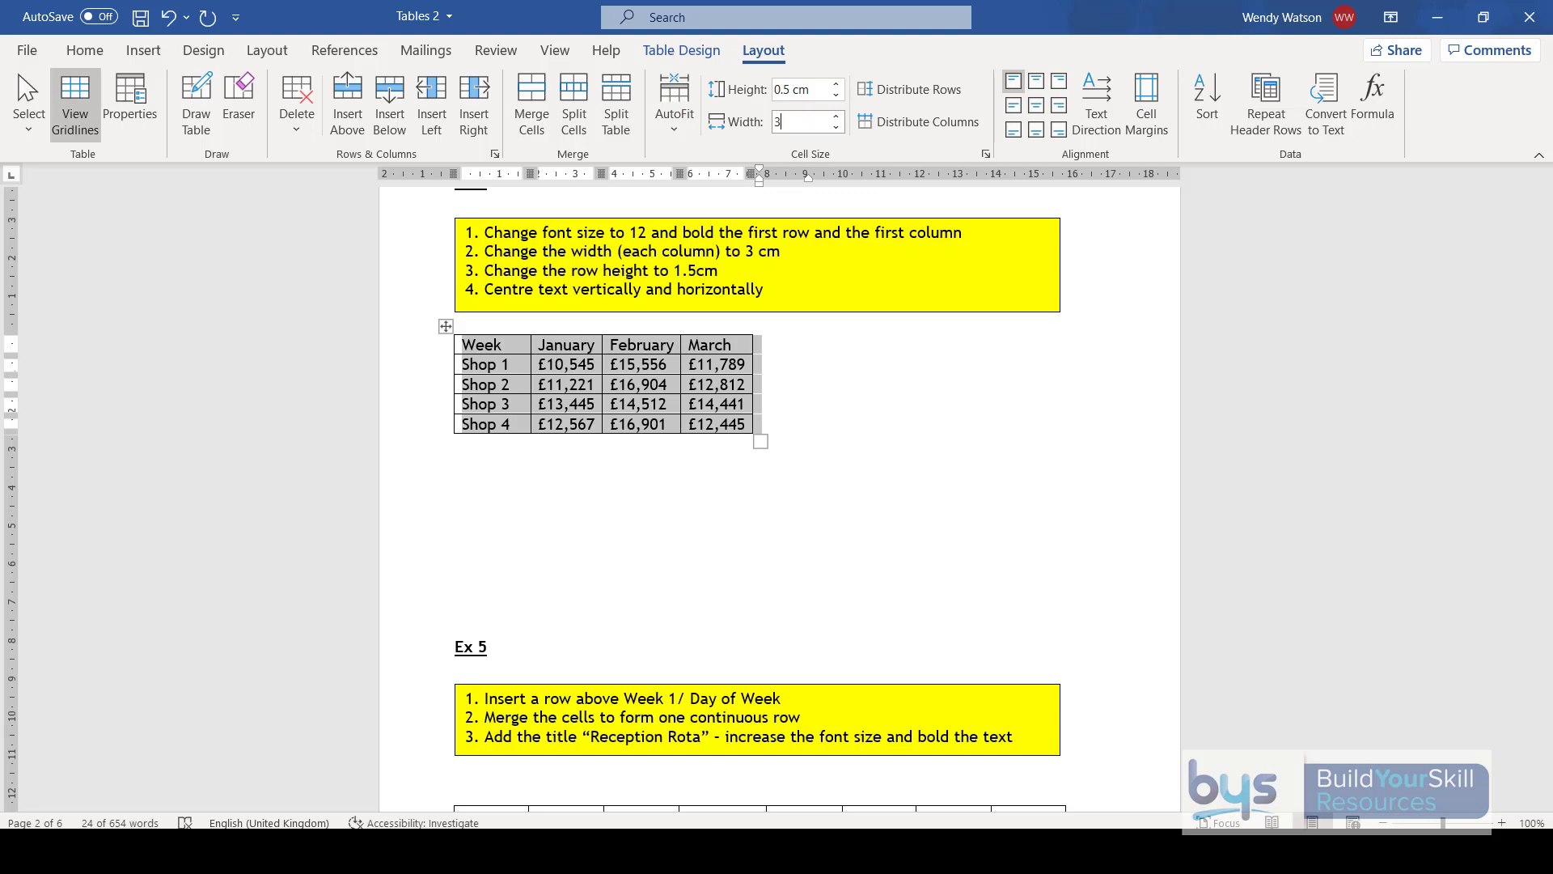
pyautogui.click(819, 97)
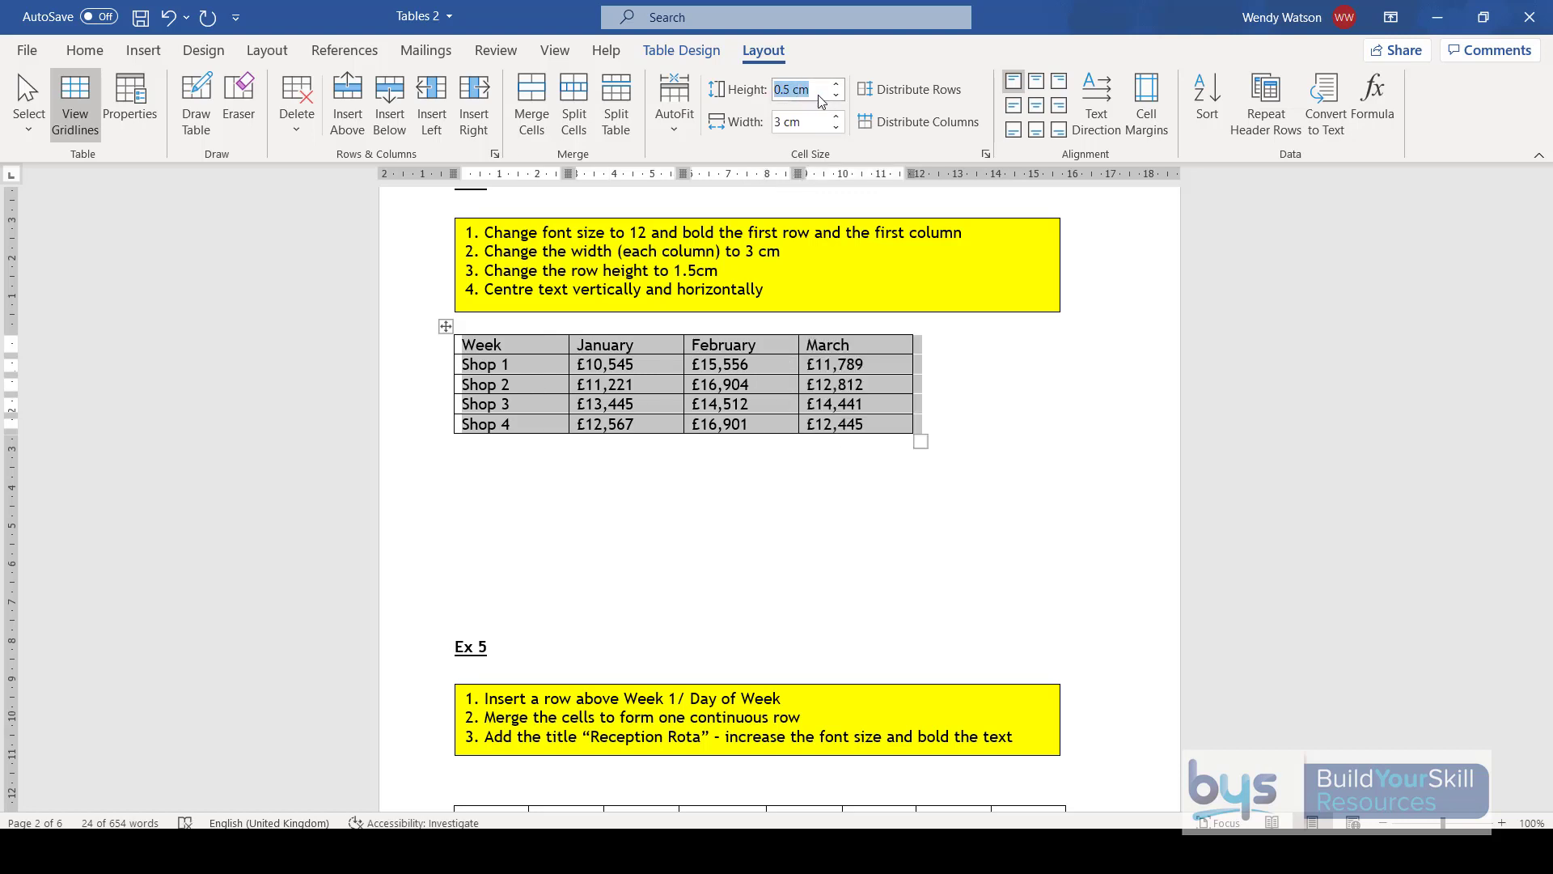
pyautogui.write('1.5')
pyautogui.click(767, 497)
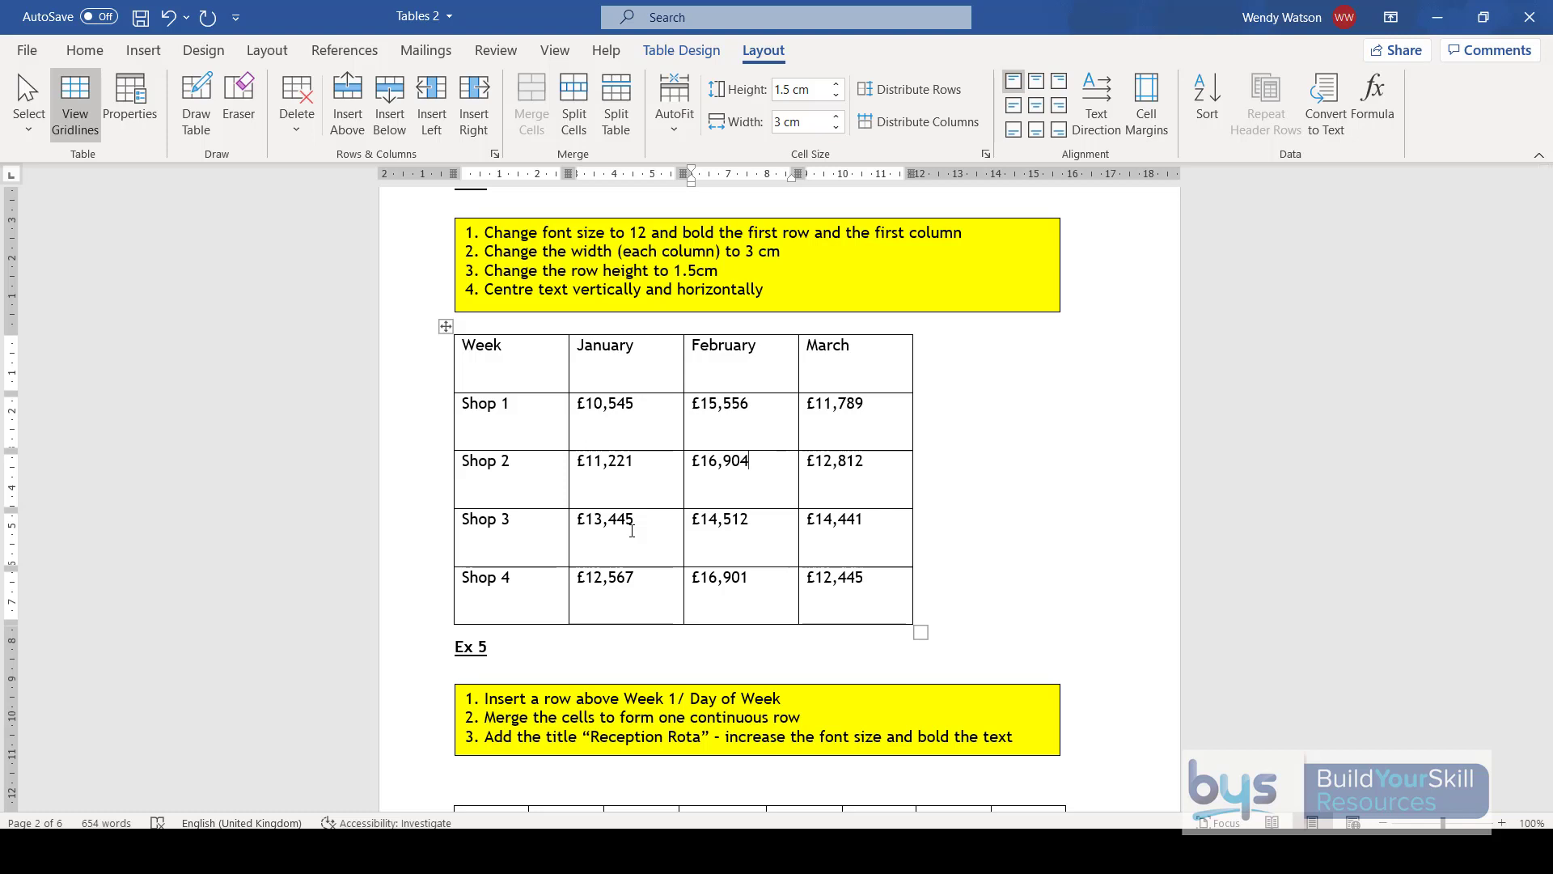
# Try several cell alignments on the whole Ex 4 table and centre its text vertically and horizontally.
pyautogui.click(446, 326)
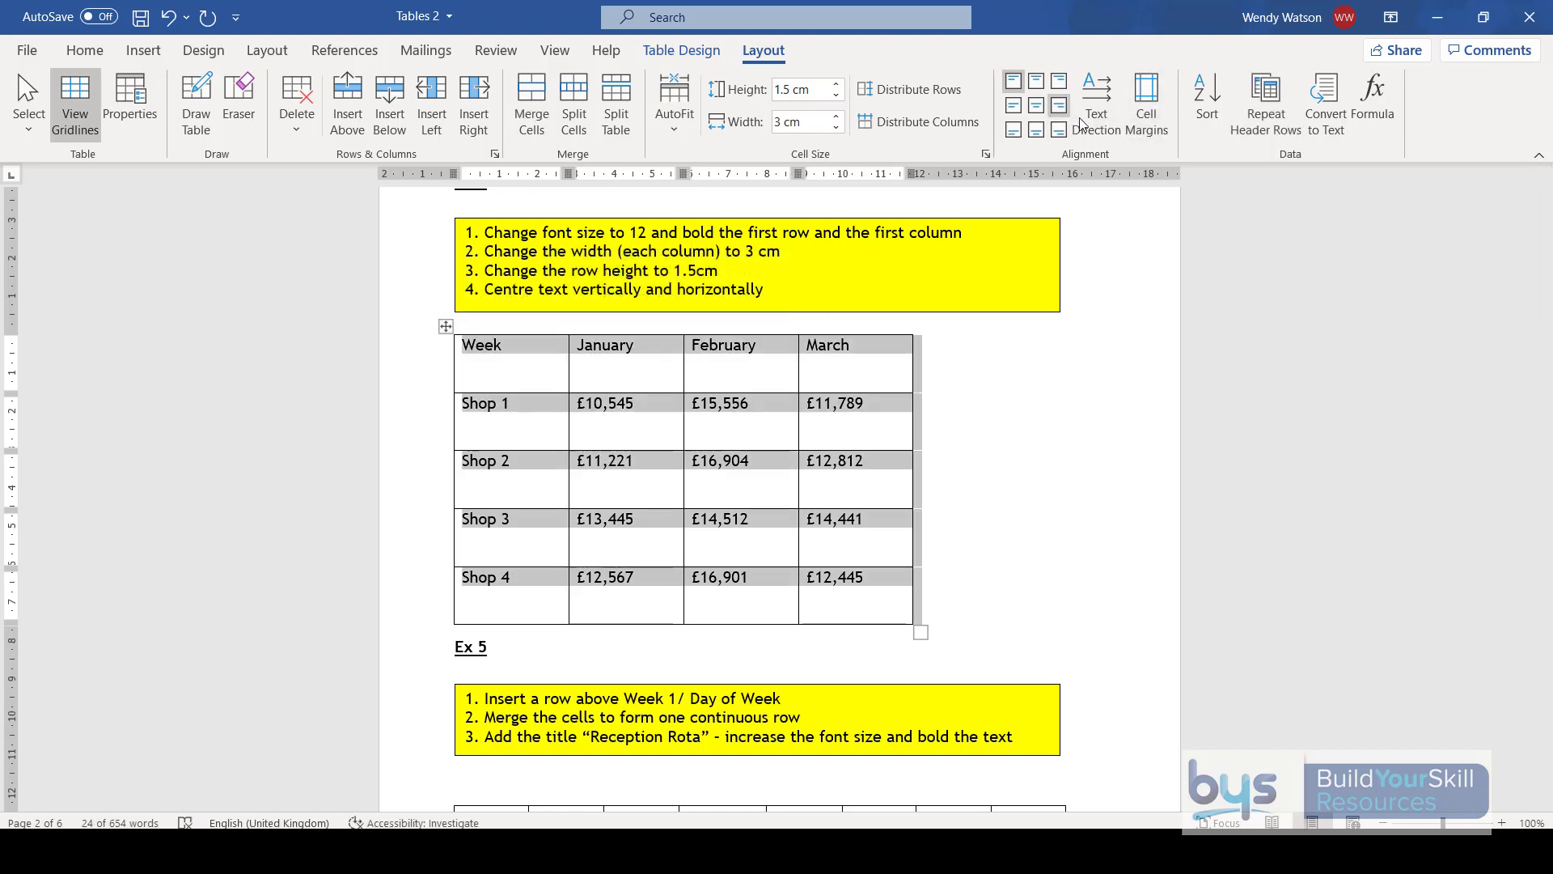
pyautogui.click(1036, 106)
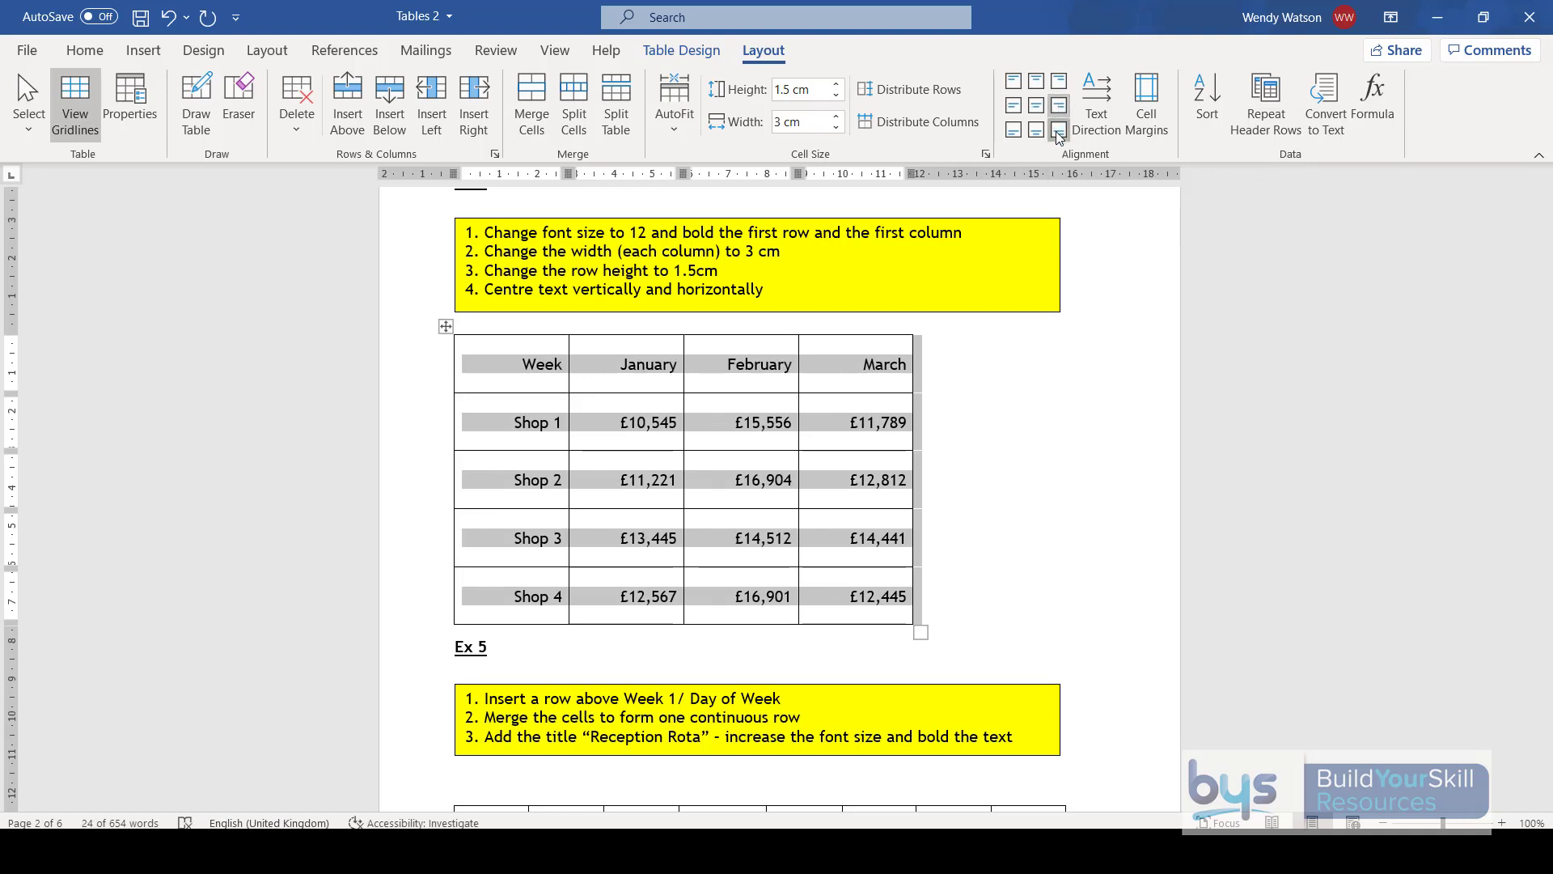
pyautogui.click(1058, 130)
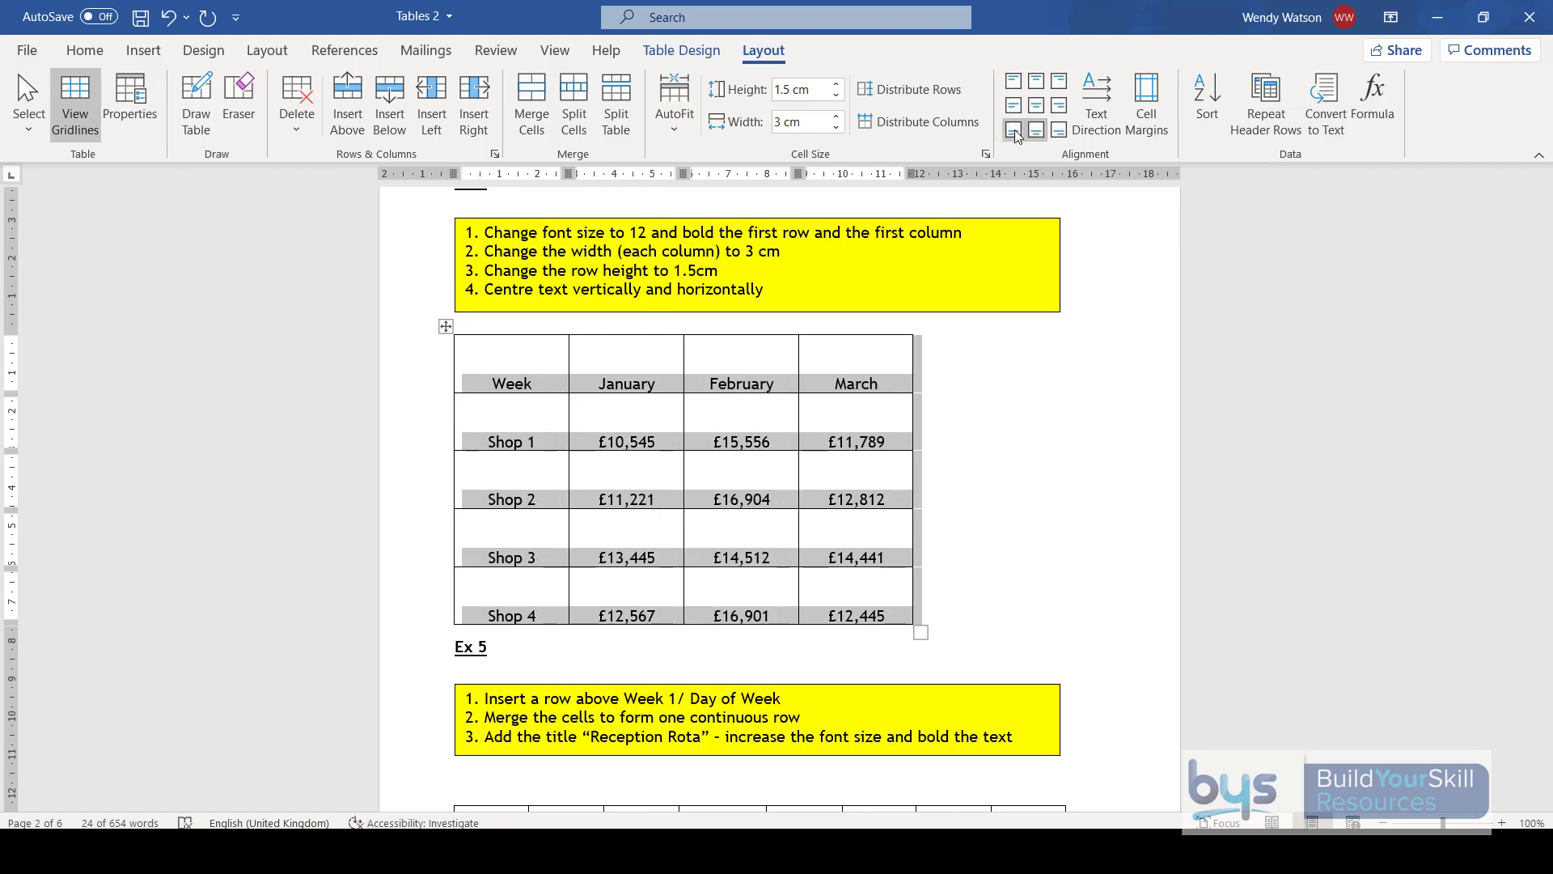
pyautogui.click(1014, 129)
pyautogui.click(1013, 105)
pyautogui.click(1013, 80)
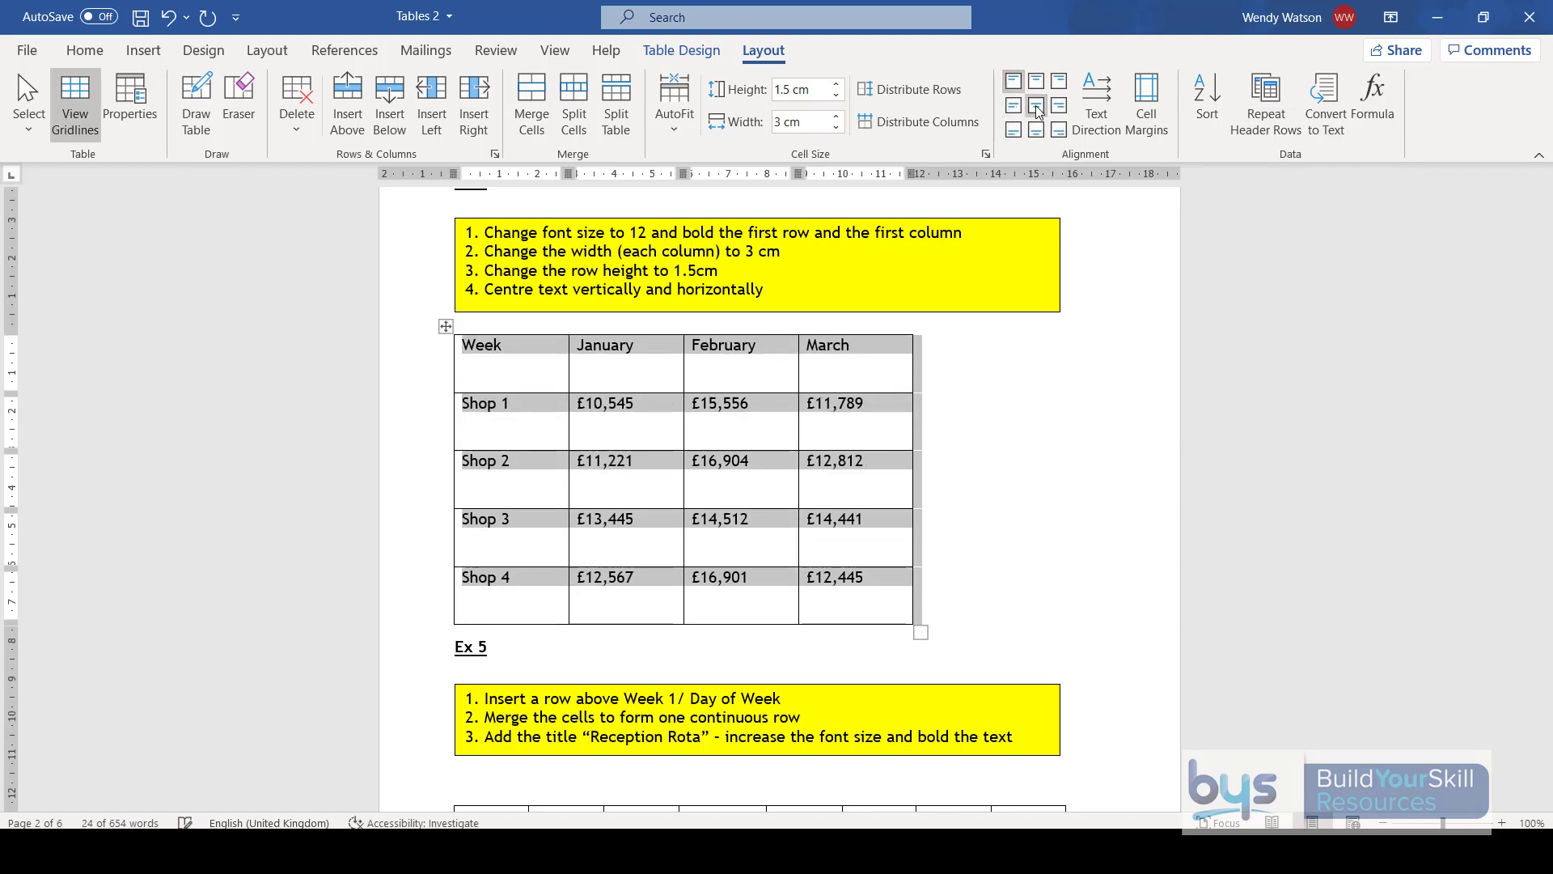
pyautogui.click(1035, 105)
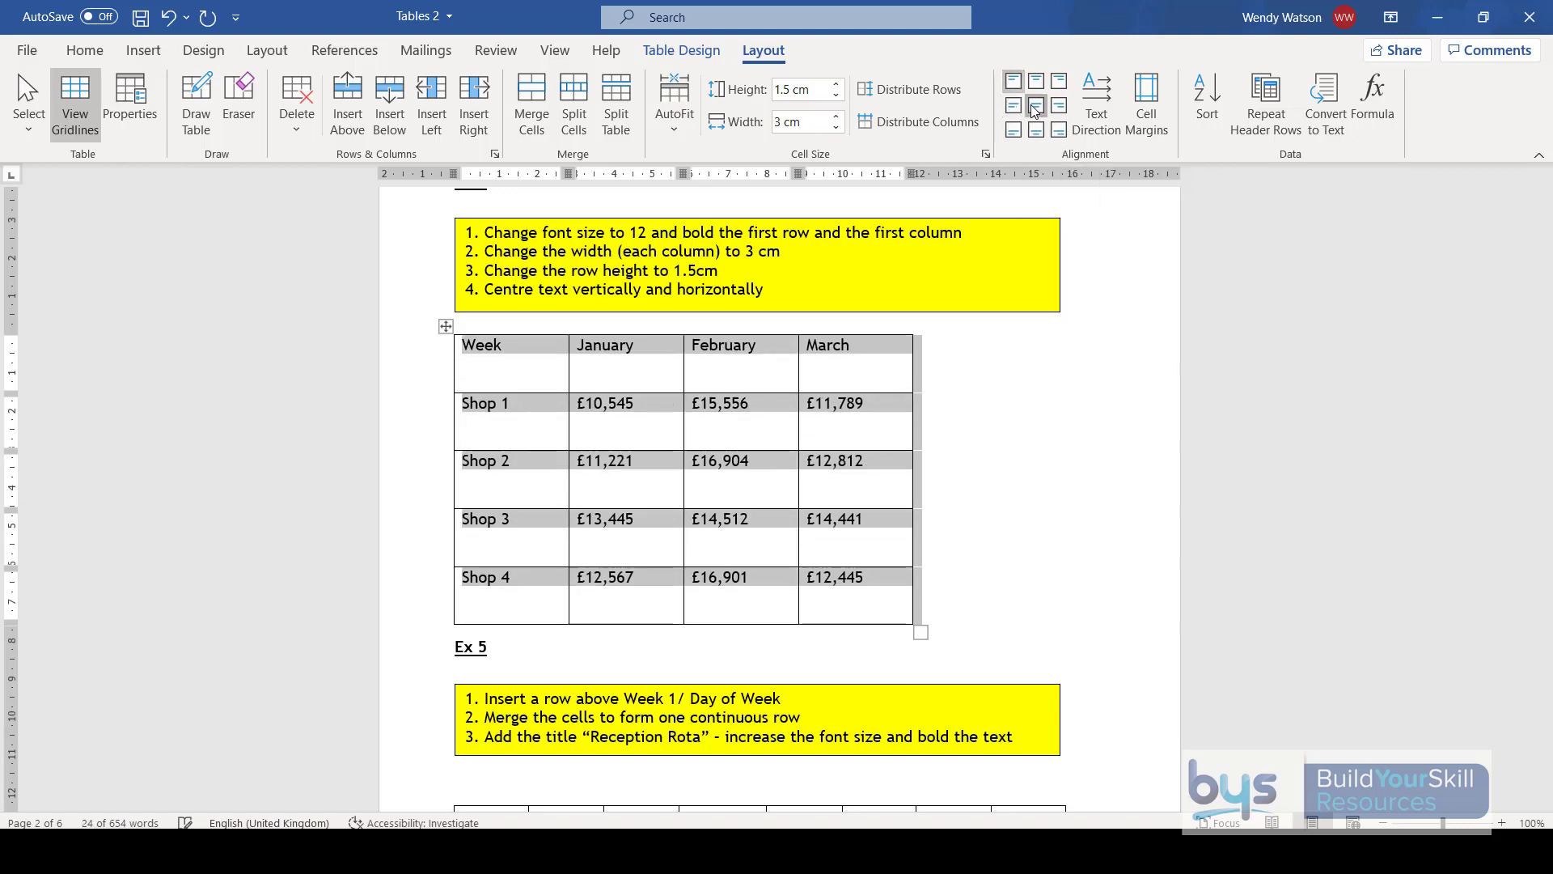
pyautogui.click(617, 416)
# Cycle the text direction of the Ex 4 table's header row through the vertical orientations and back to horizontal.
pyautogui.click(450, 364)
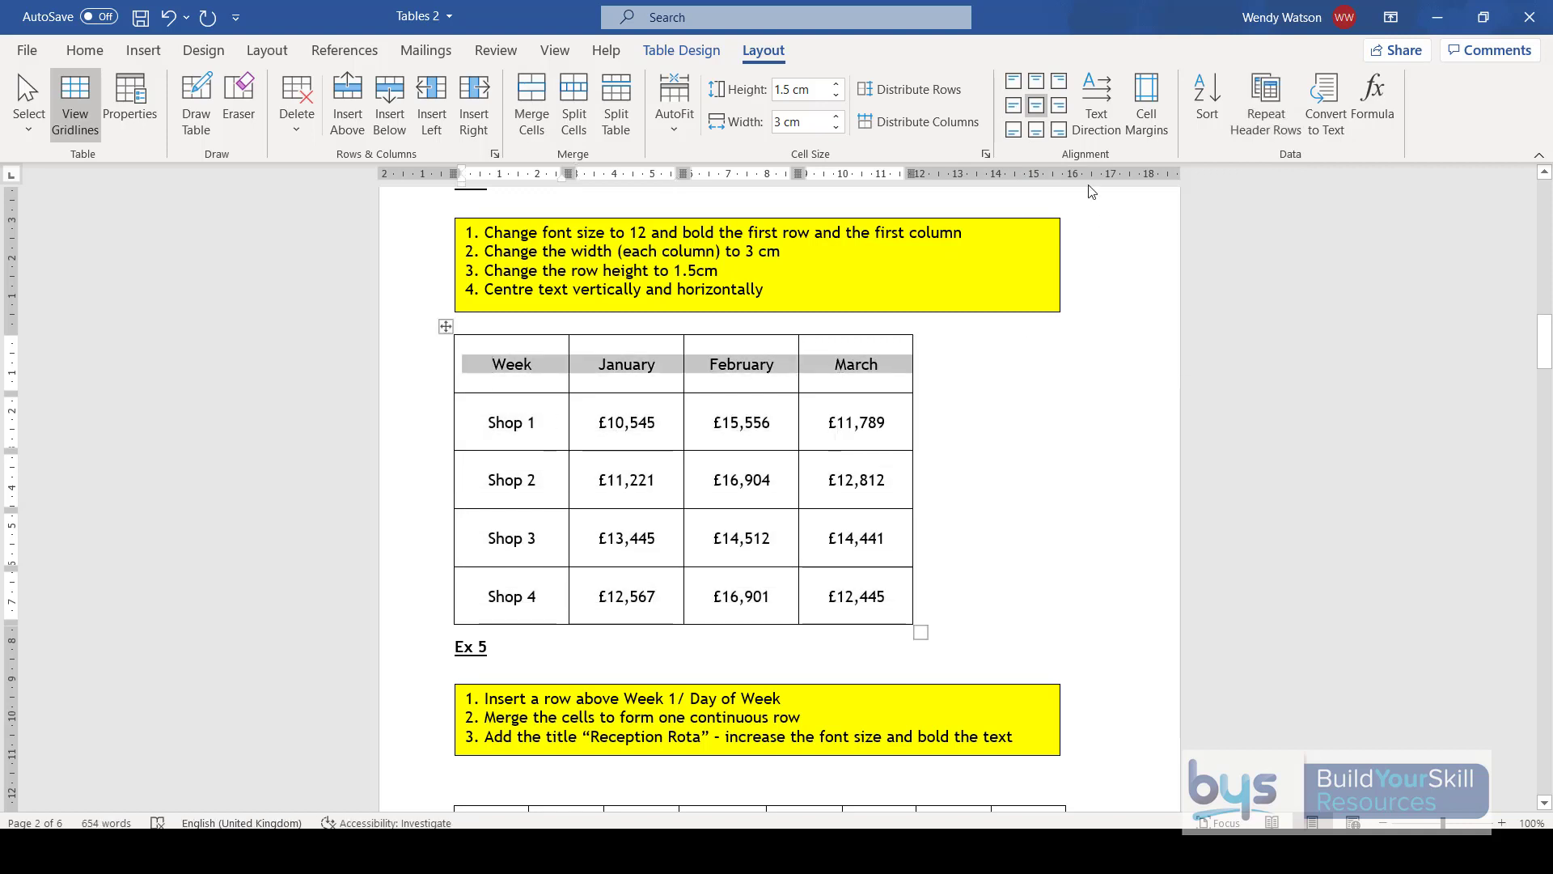
pyautogui.click(1094, 99)
pyautogui.click(1093, 98)
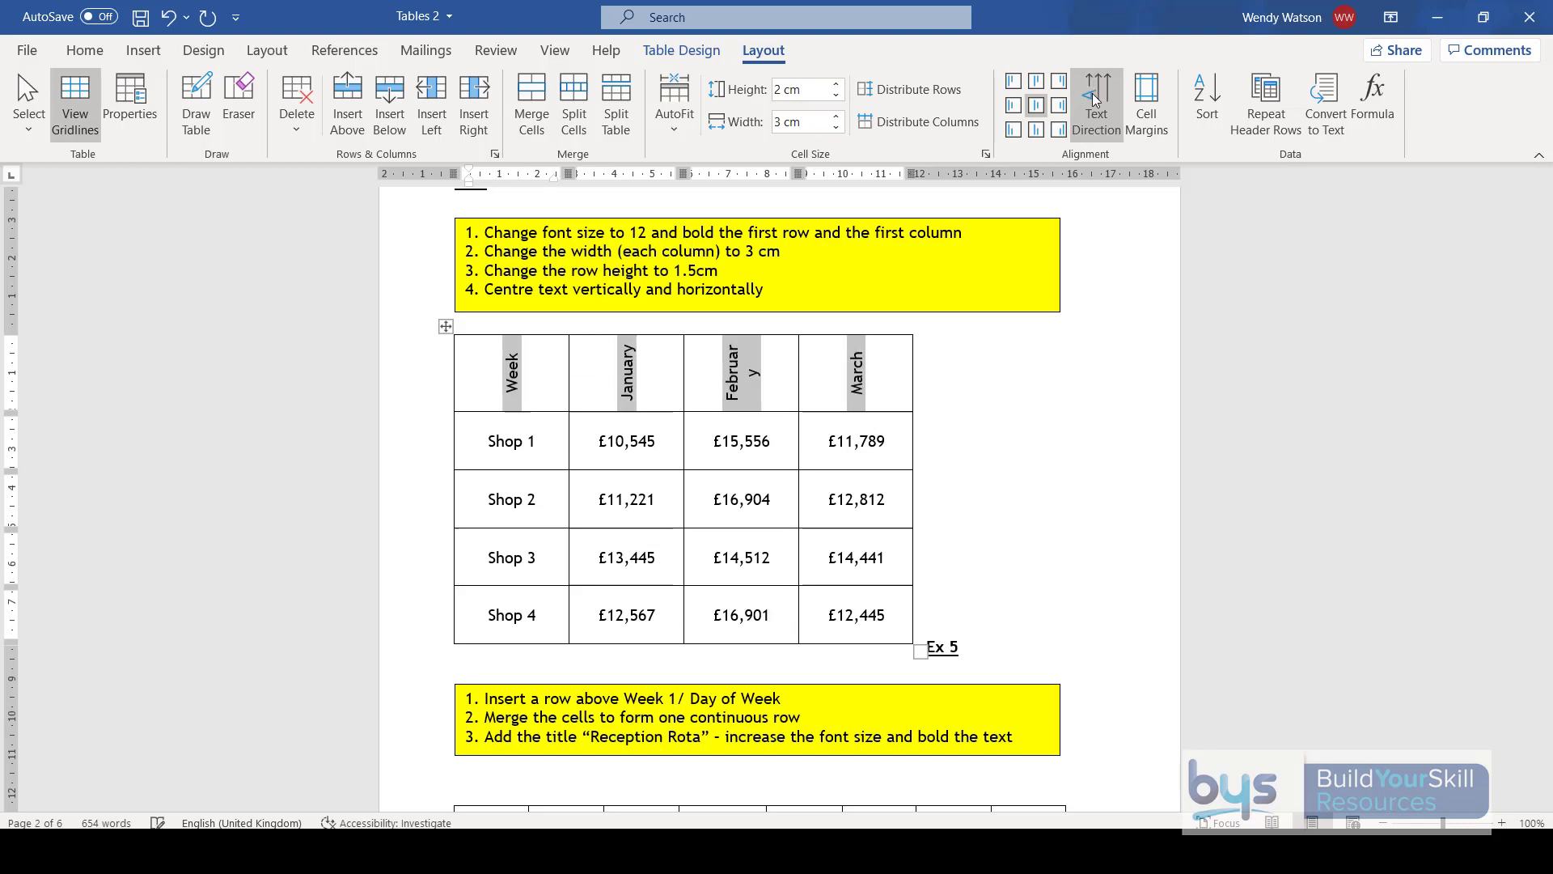
pyautogui.click(1093, 98)
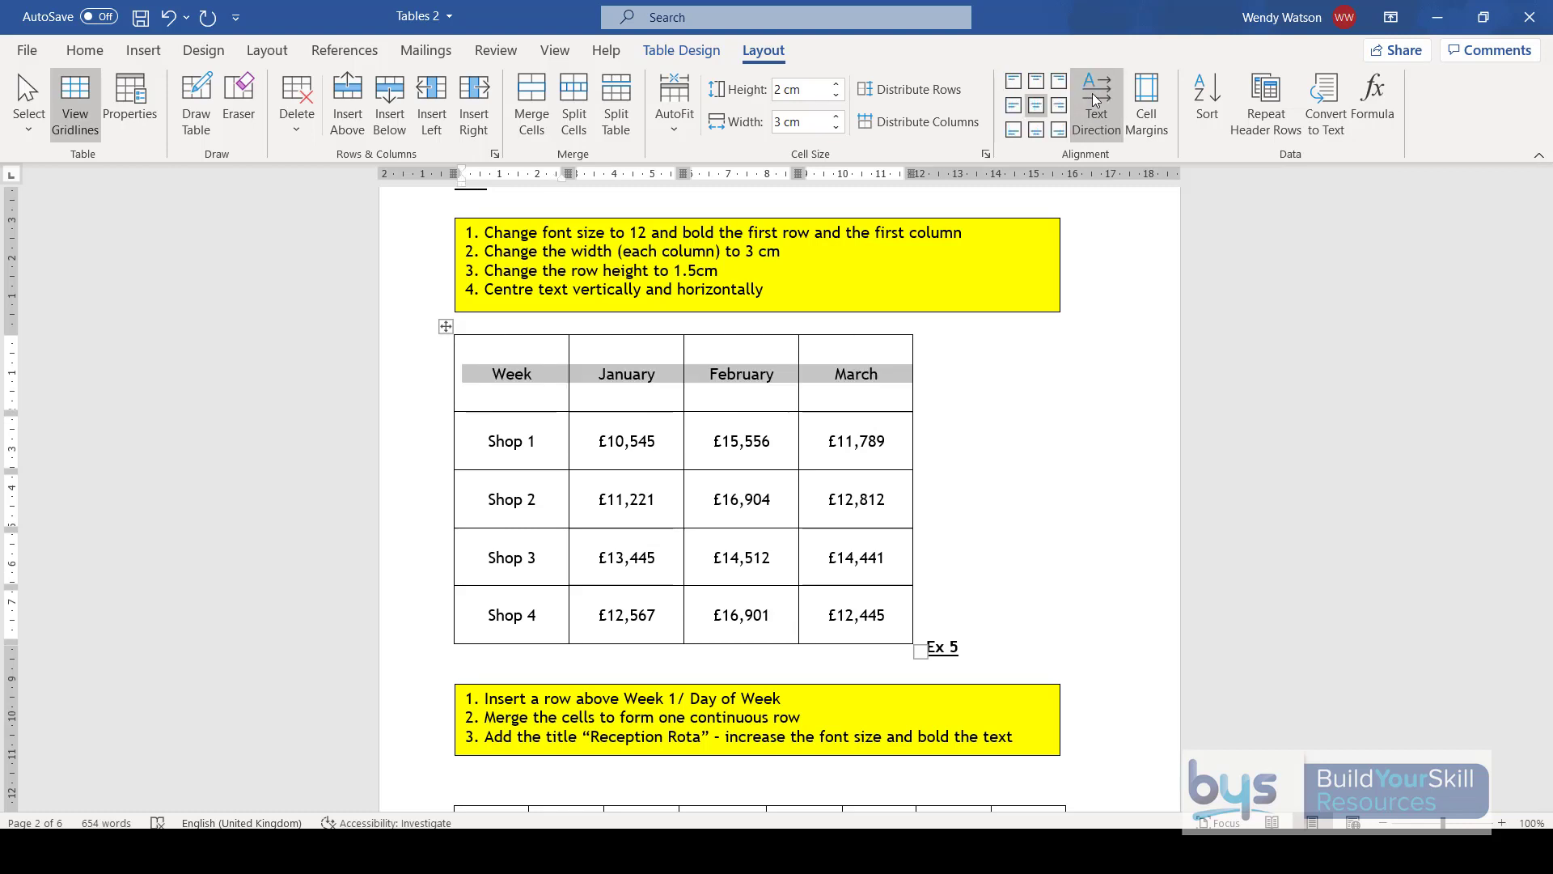
# Insert a page break before the Ex 5 instruction box so the exercise starts on a new page.
pyautogui.scroll(-5, 702, 398)
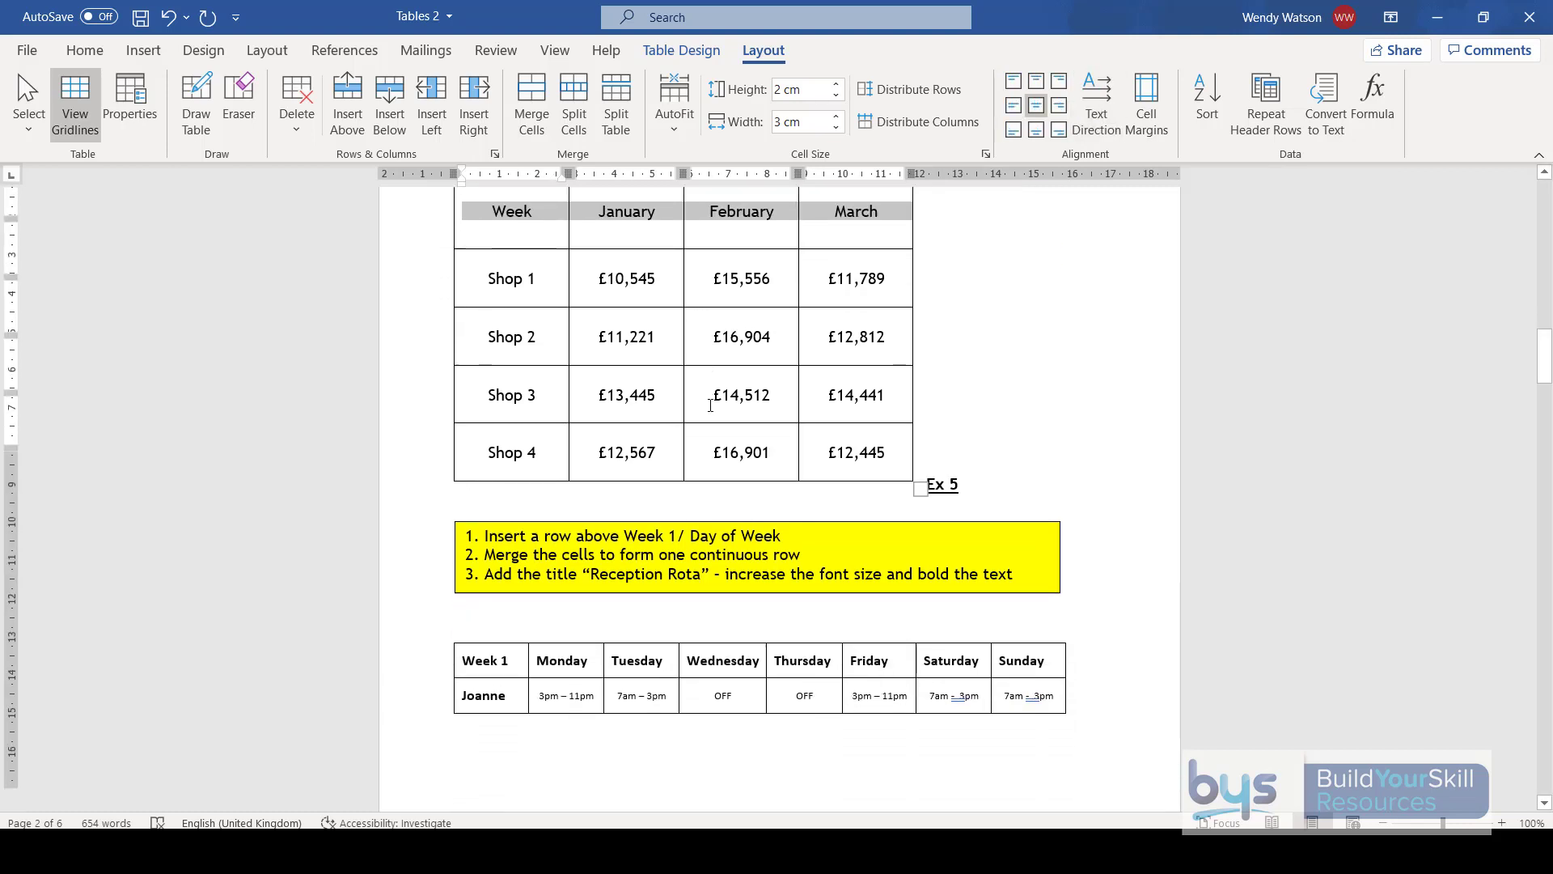
pyautogui.scroll(-1, 702, 398)
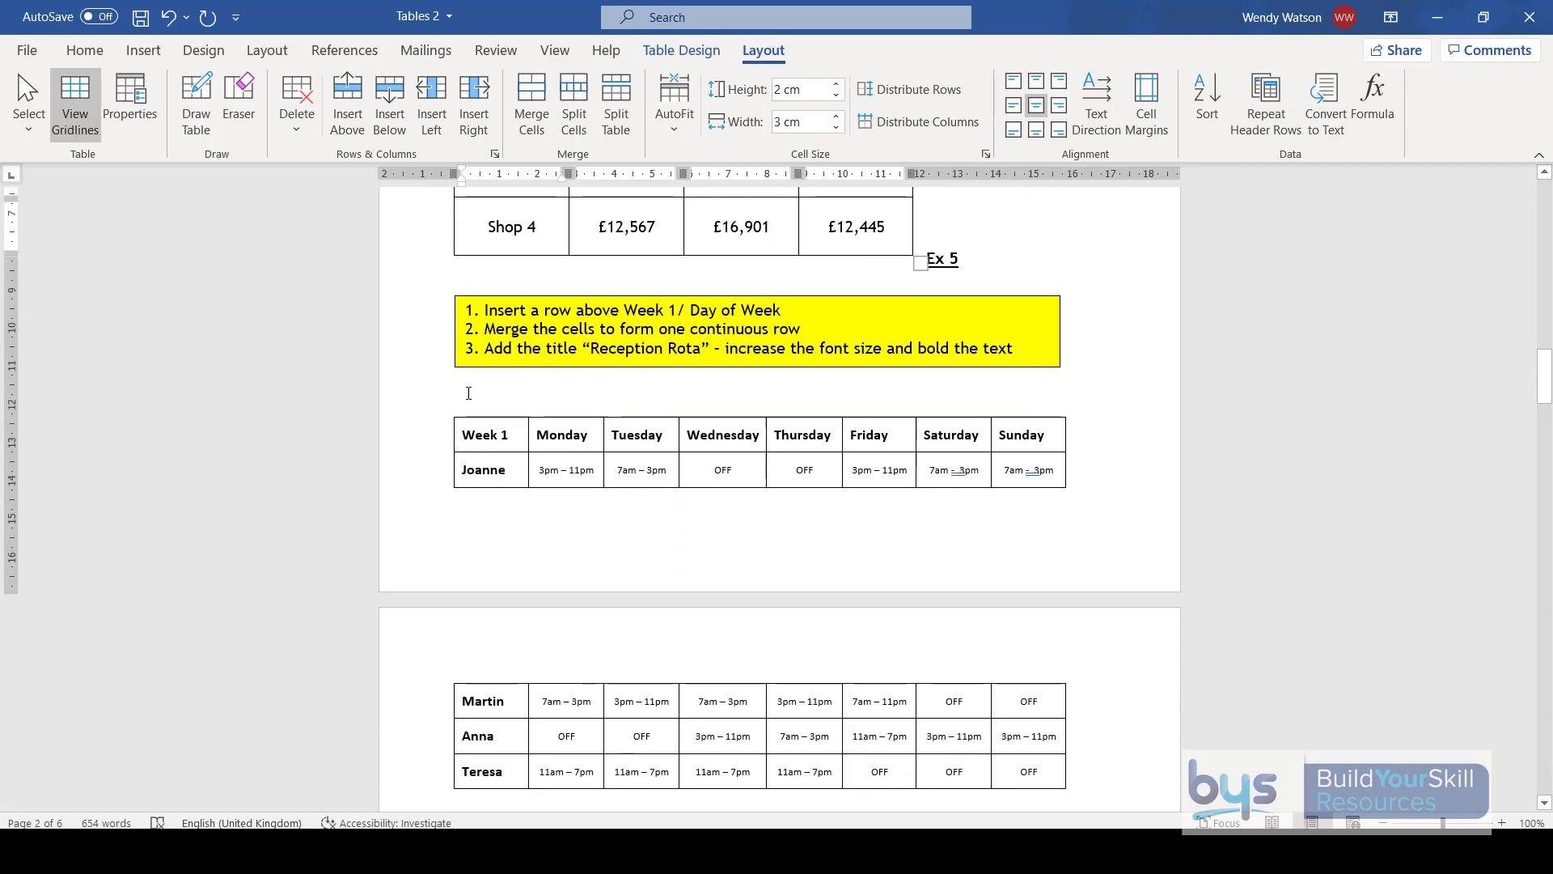
pyautogui.click(465, 287)
pyautogui.click(144, 51)
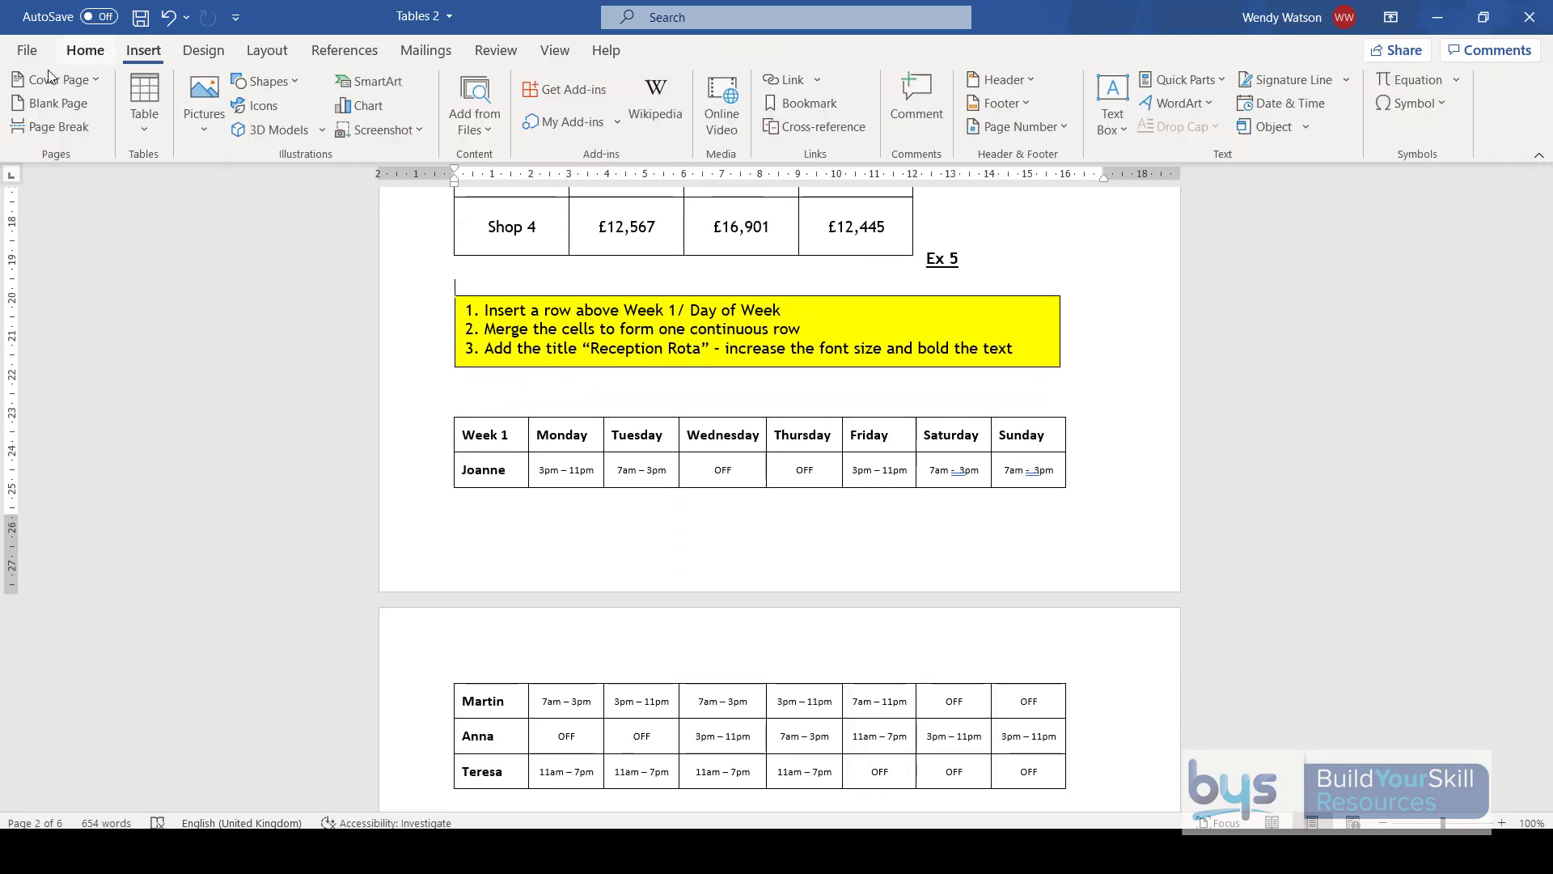
pyautogui.click(36, 127)
# Insert a row above the Week 1 header row of the Ex 5 rota table.
pyautogui.scroll(-4, 532, 408)
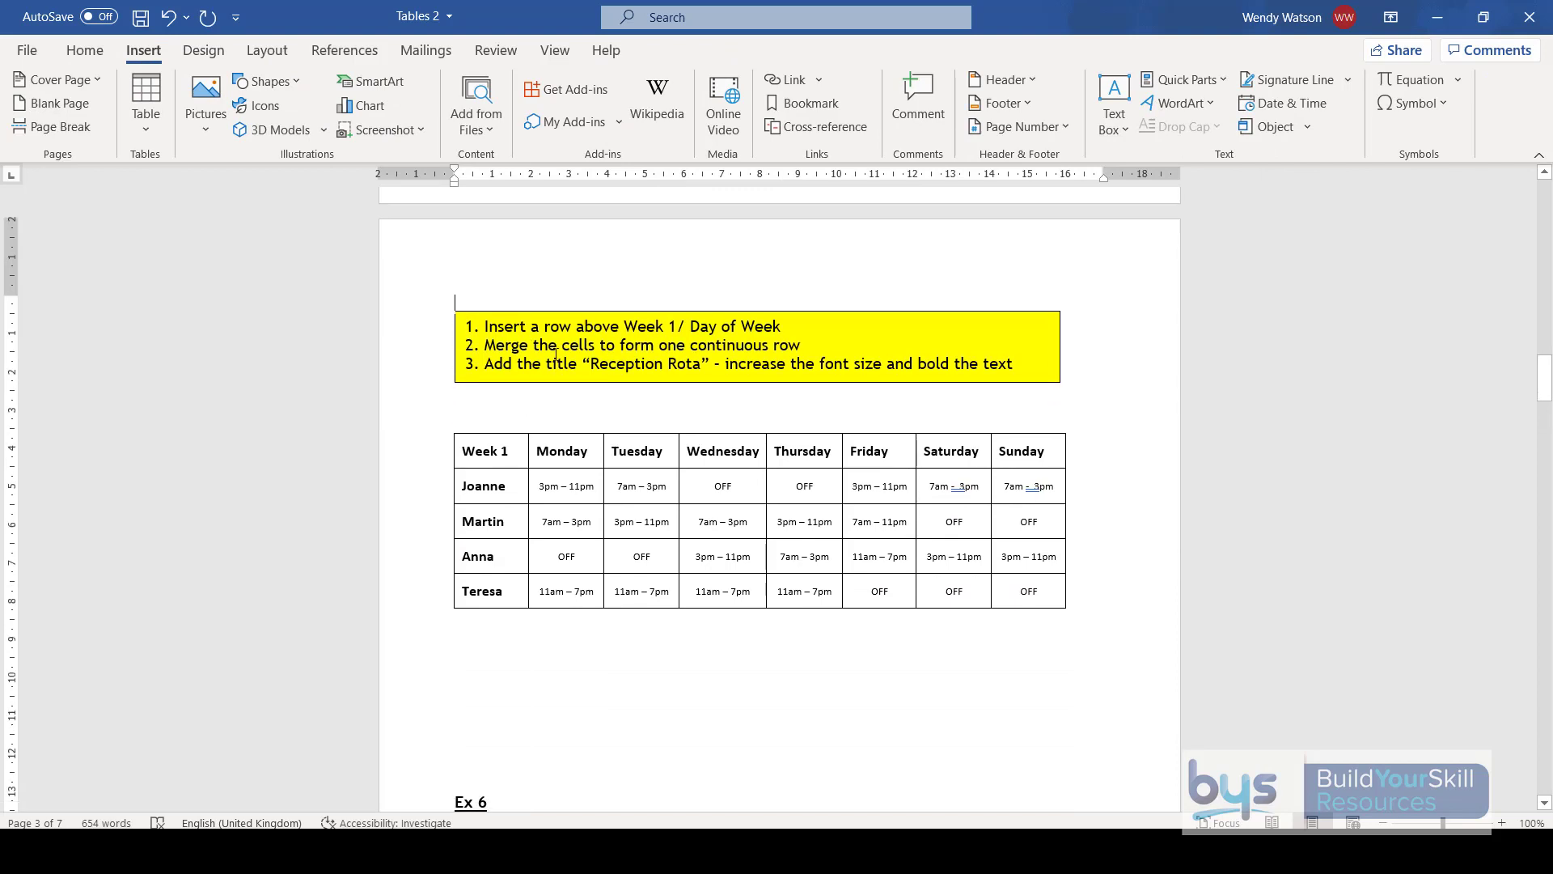
pyautogui.click(496, 457)
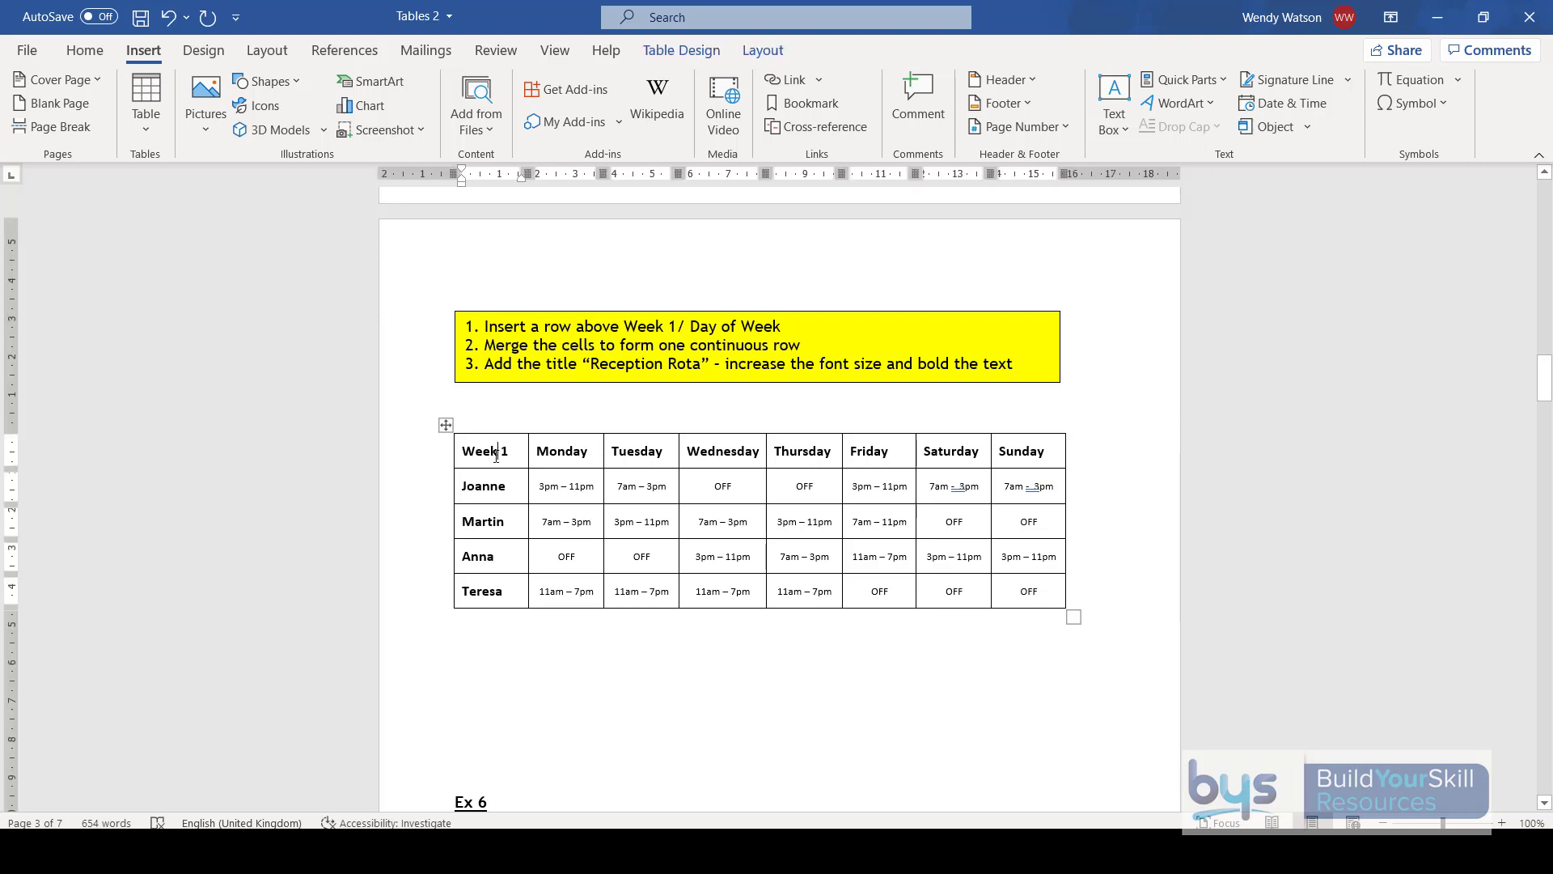
pyautogui.click(761, 56)
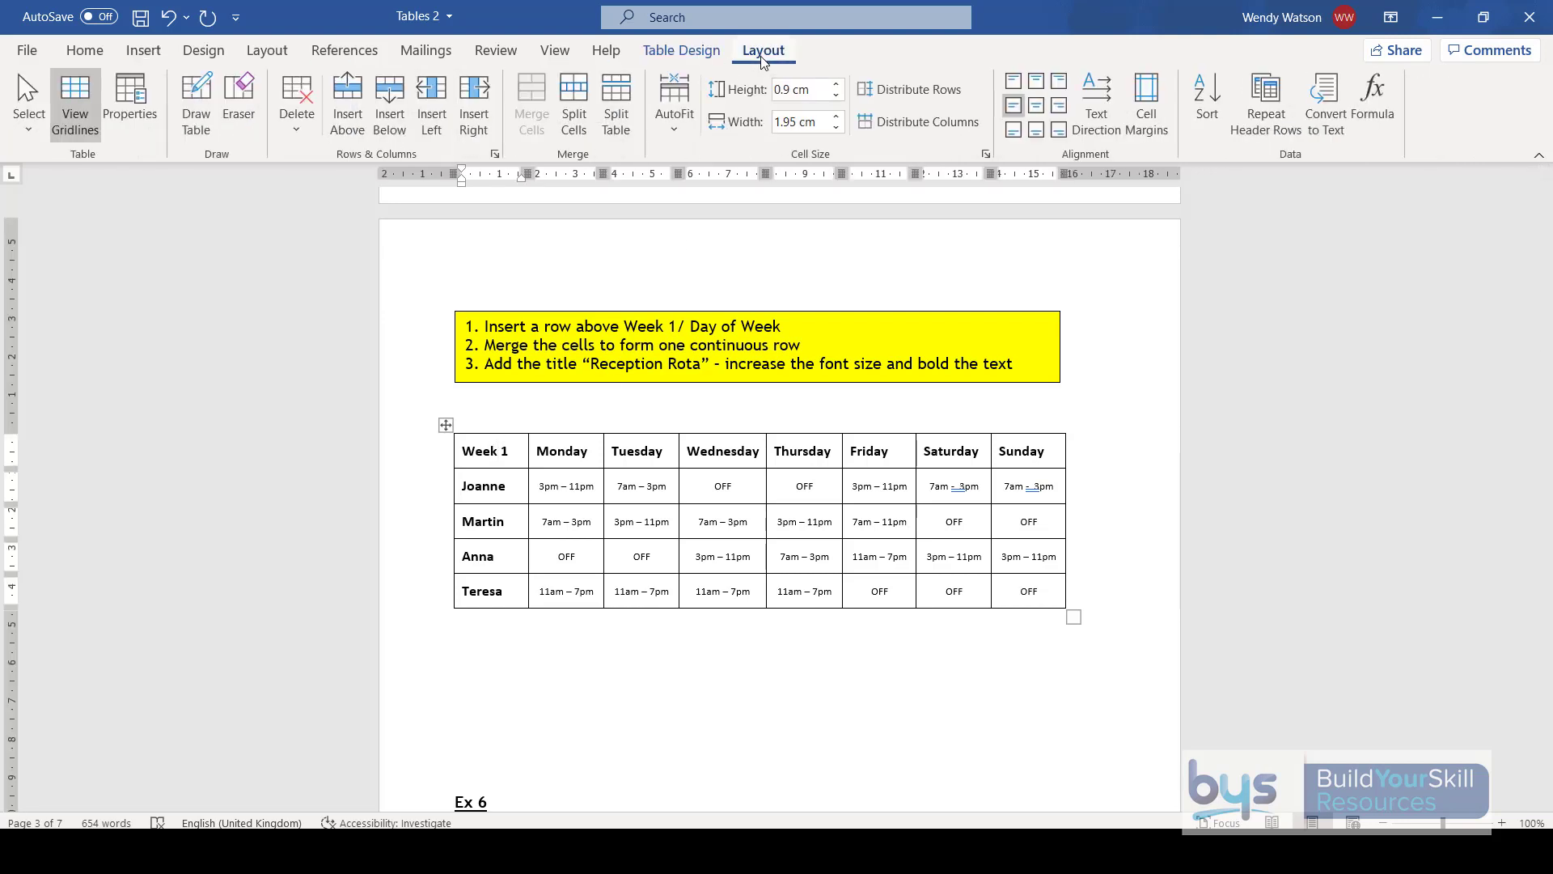
pyautogui.click(347, 102)
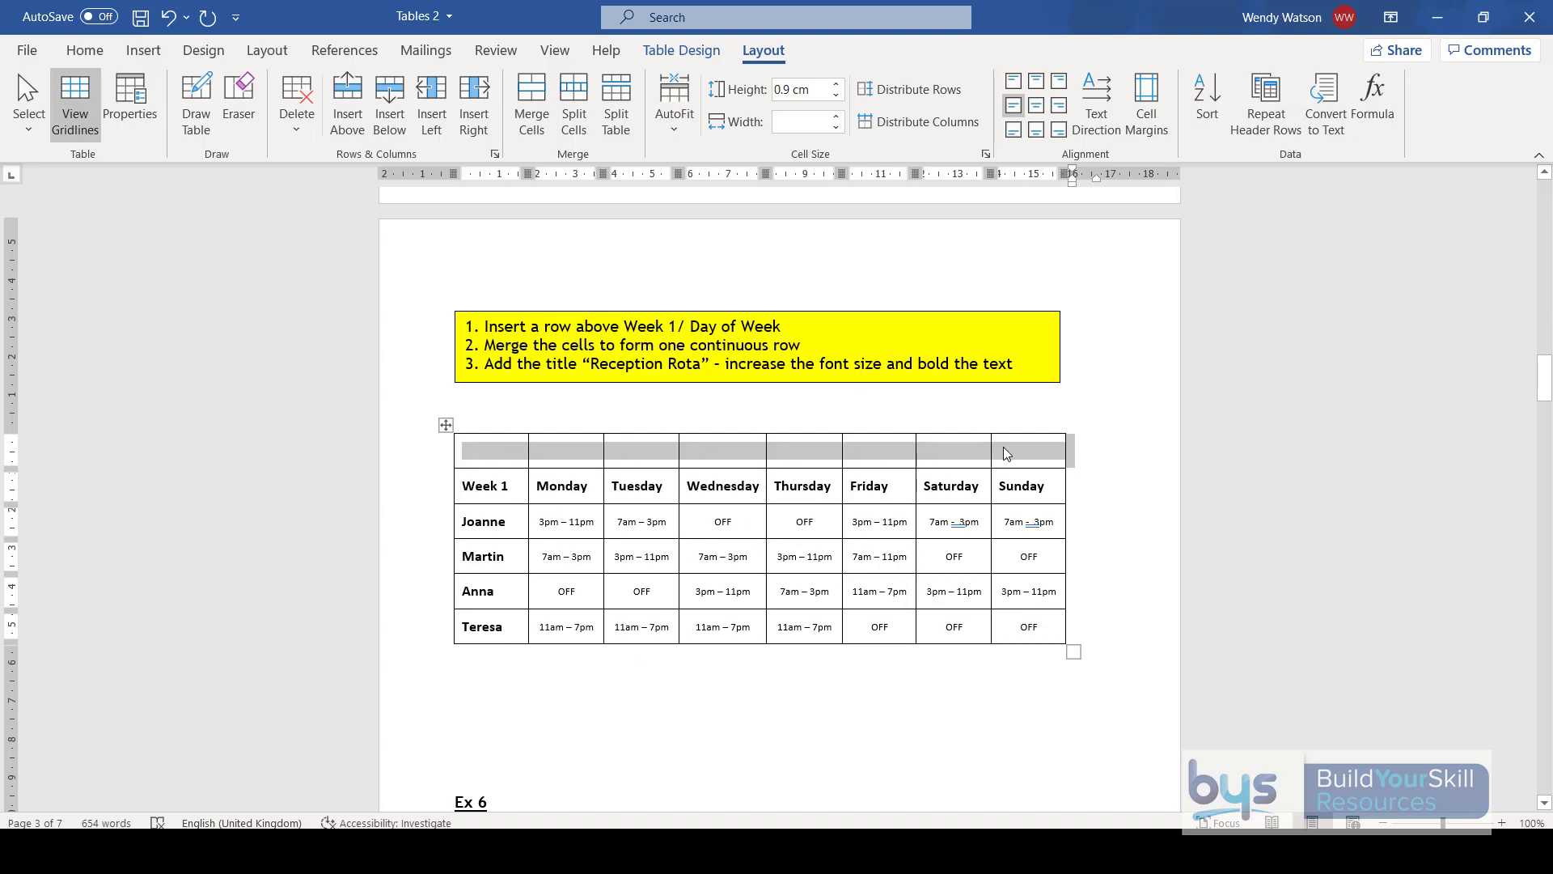
# Merge all the cells of the new first row in the Ex 5 table into one continuous cell.
pyautogui.click(476, 450)
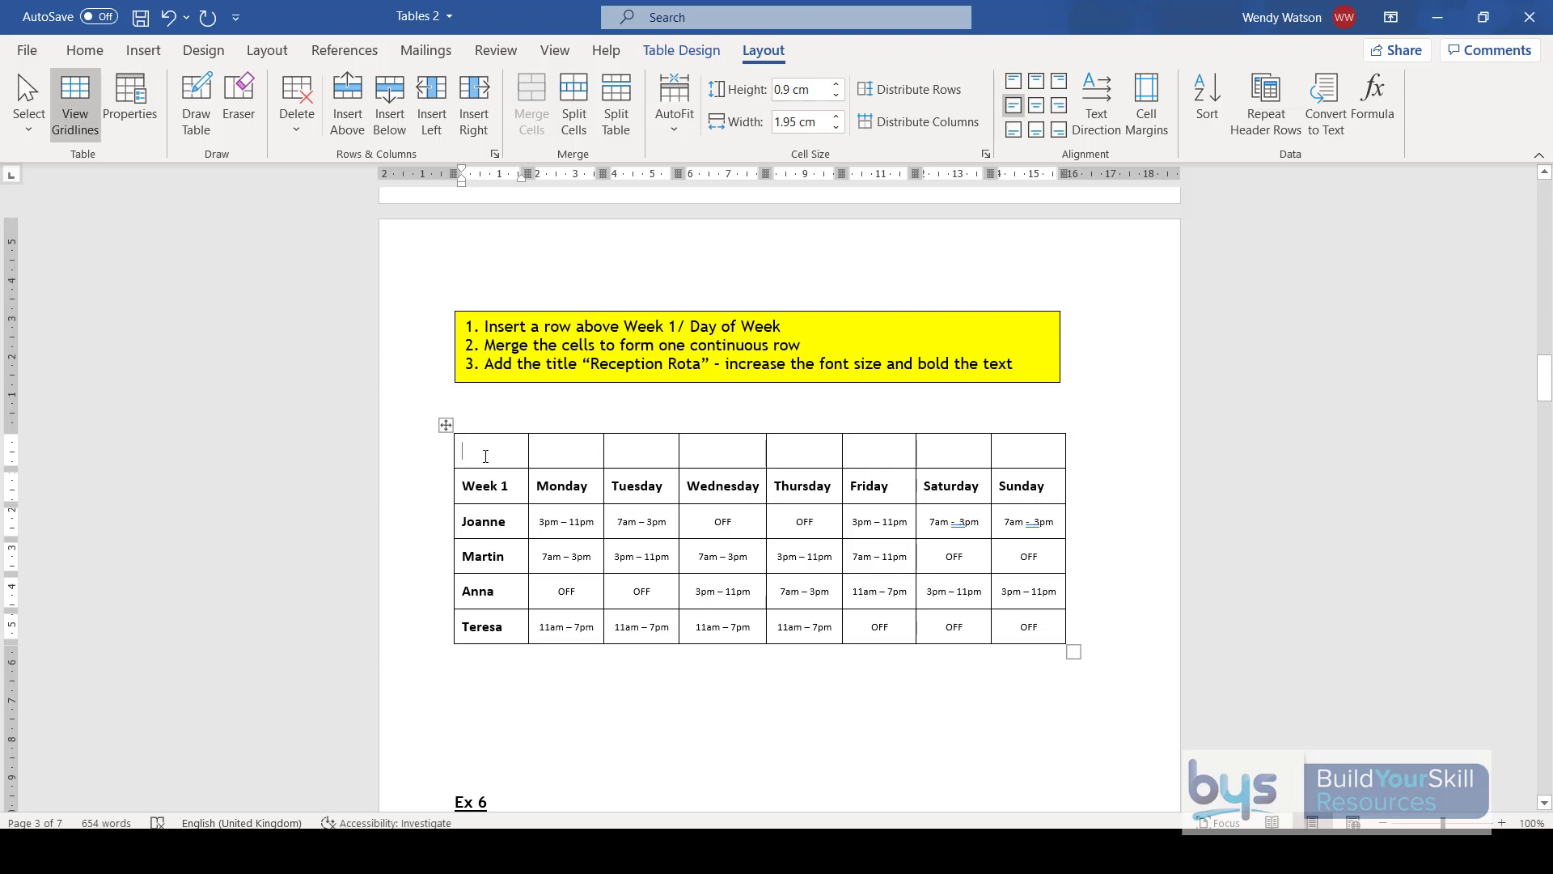
pyautogui.moveTo(480, 450); pyautogui.dragTo(1016, 460)
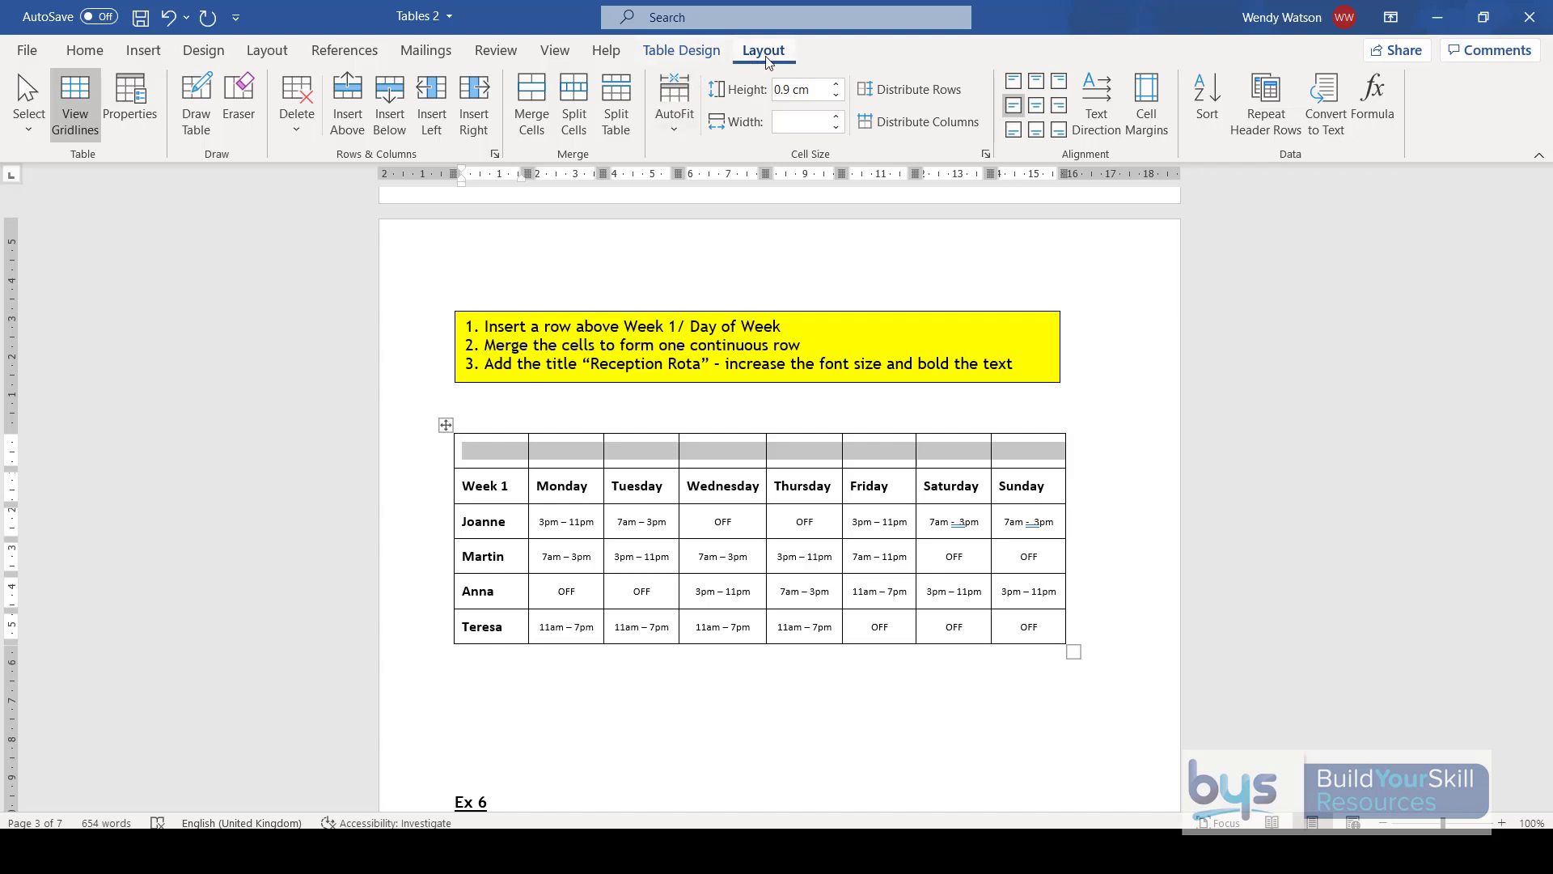
pyautogui.click(530, 96)
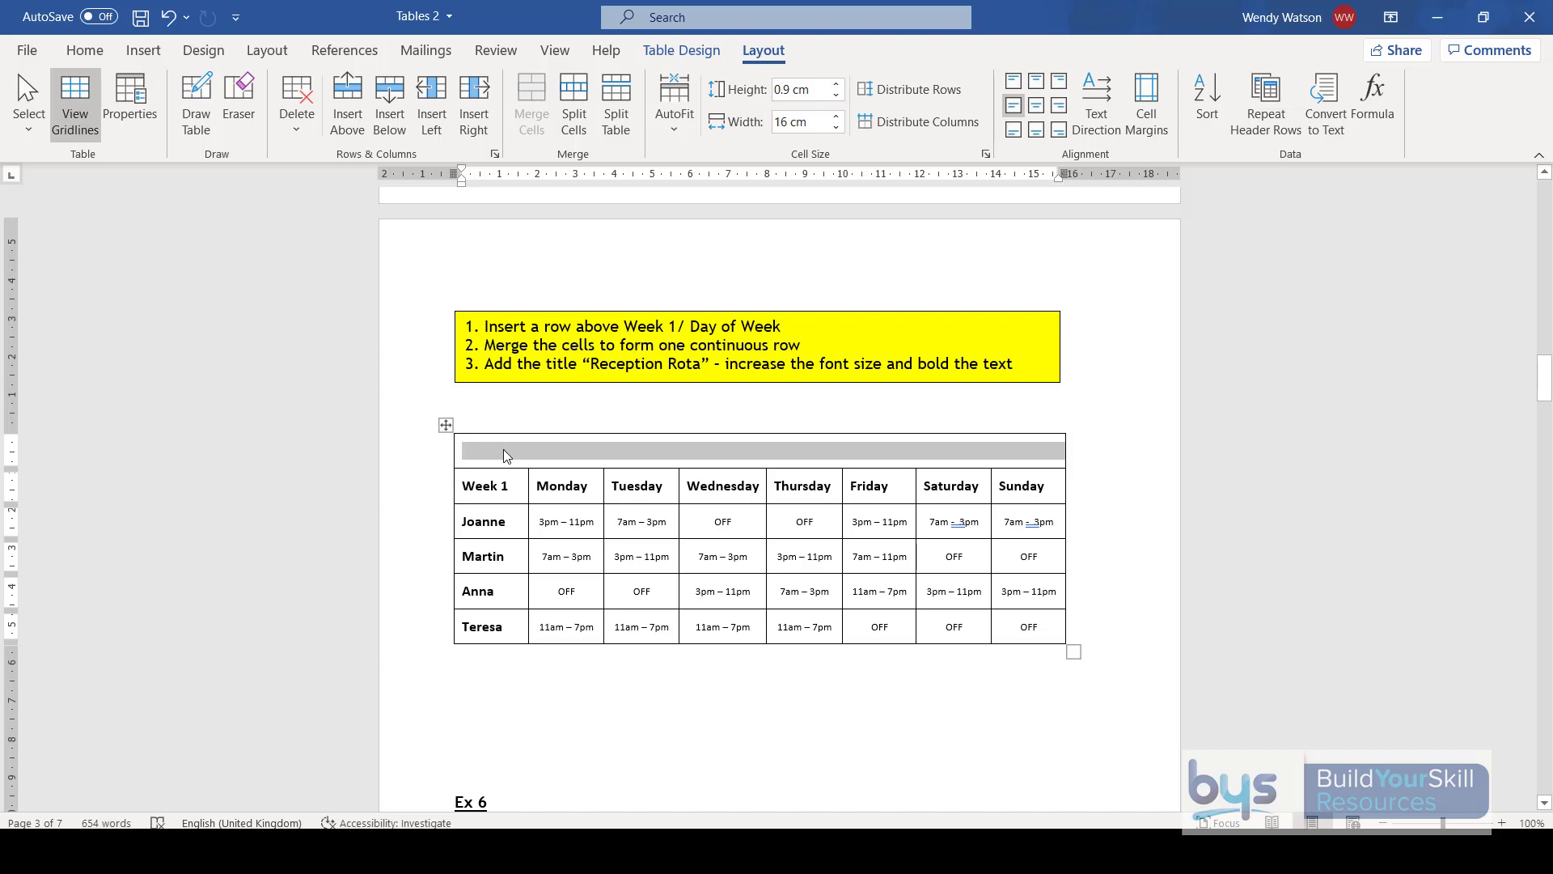
# Enter the title "RECEPTION ROTA" in capitals in the merged first row of the Ex 5 table.
pyautogui.click(469, 463)
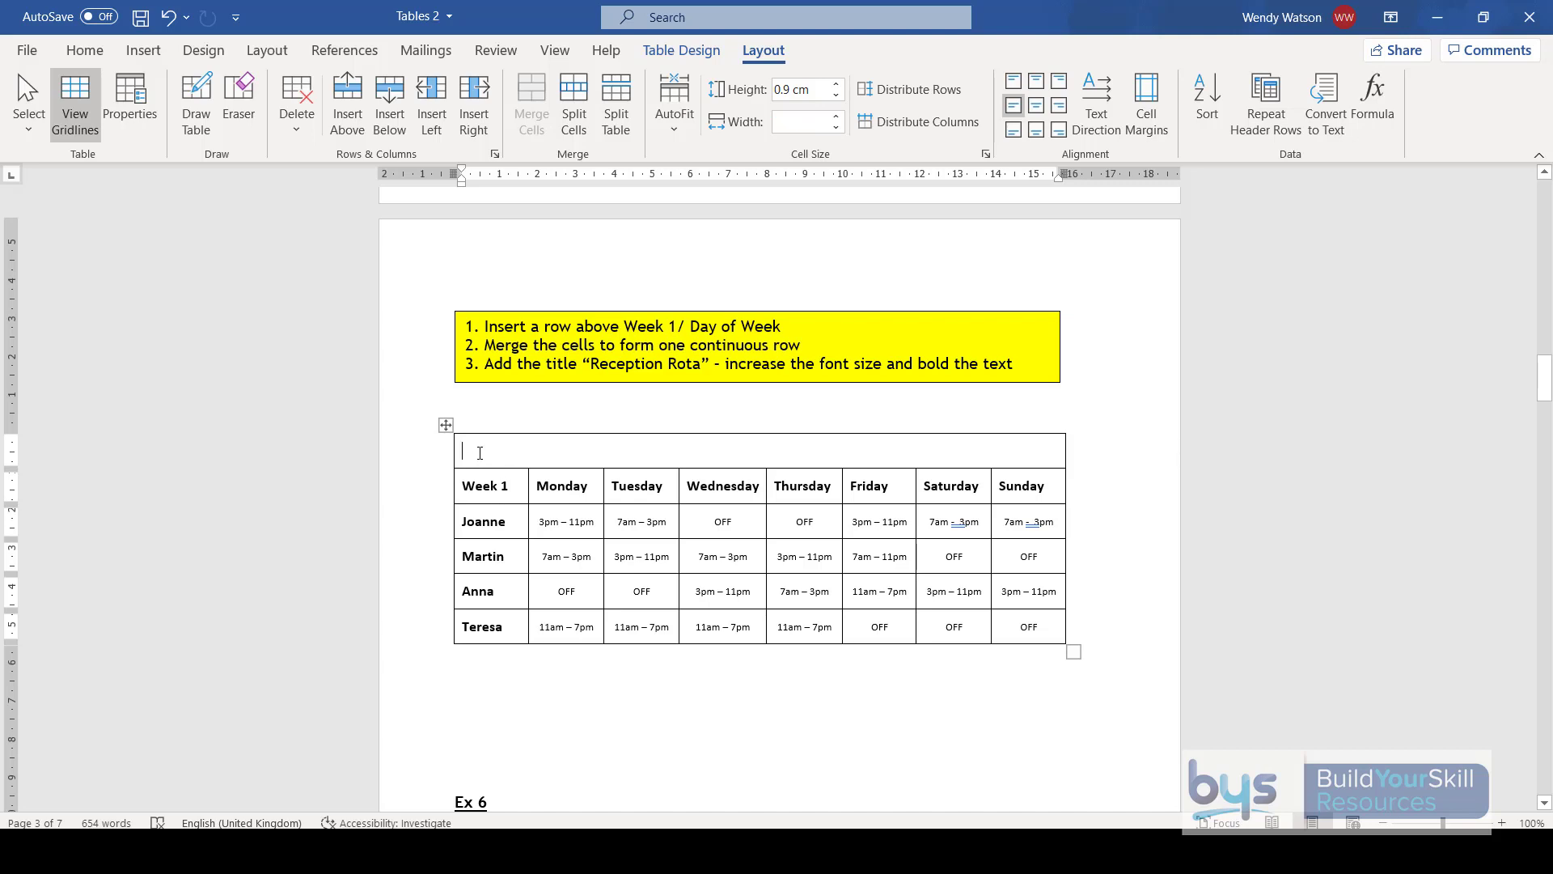
pyautogui.press('capslock')
pyautogui.write('REC')
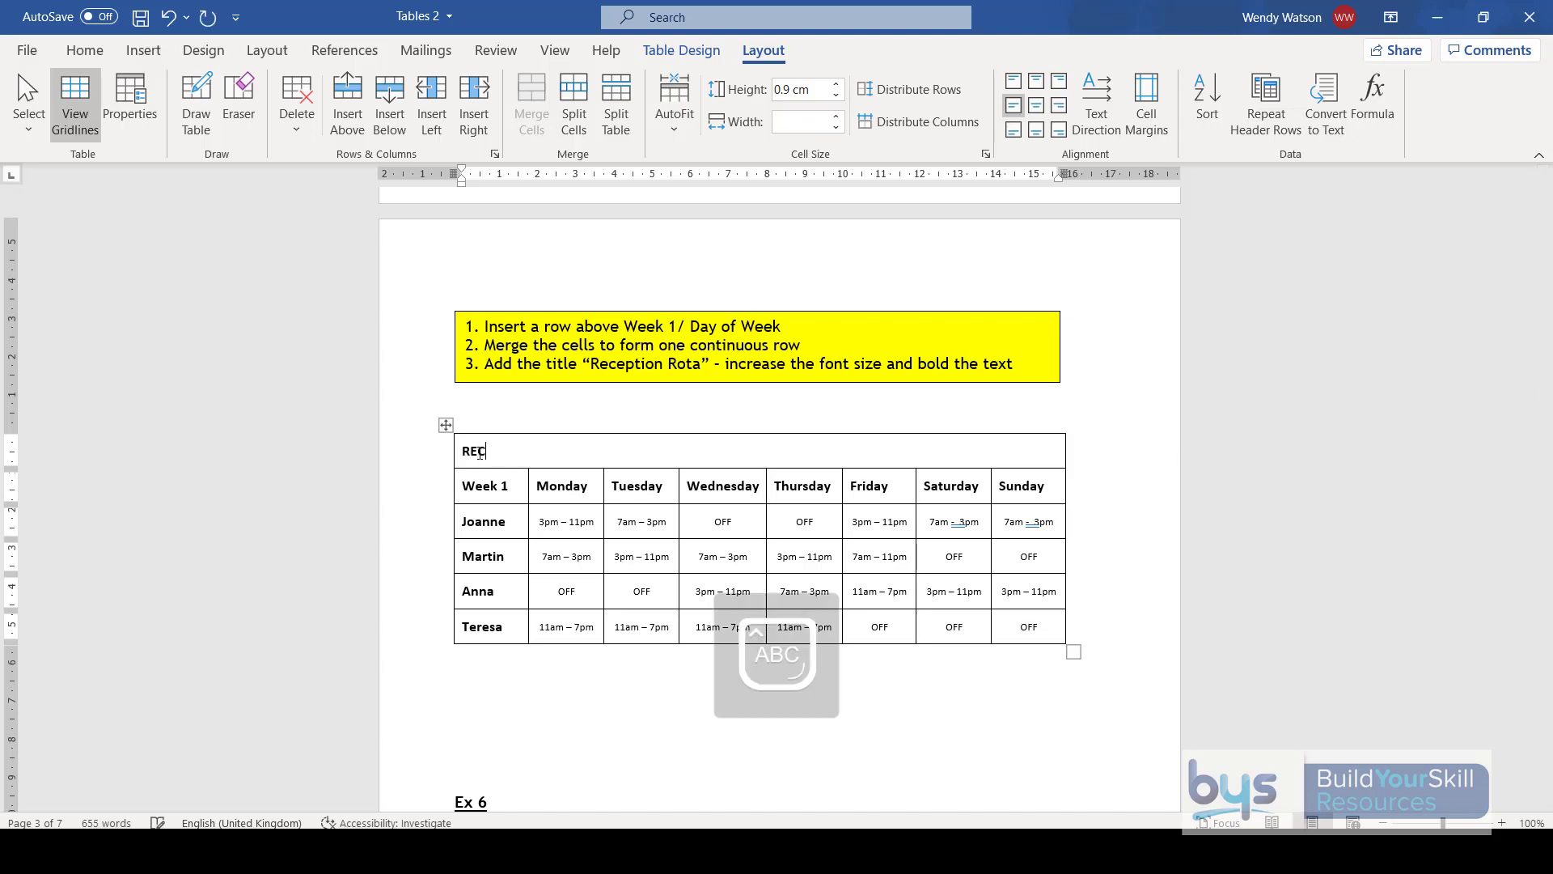
pyautogui.write('EPTION ROTA')
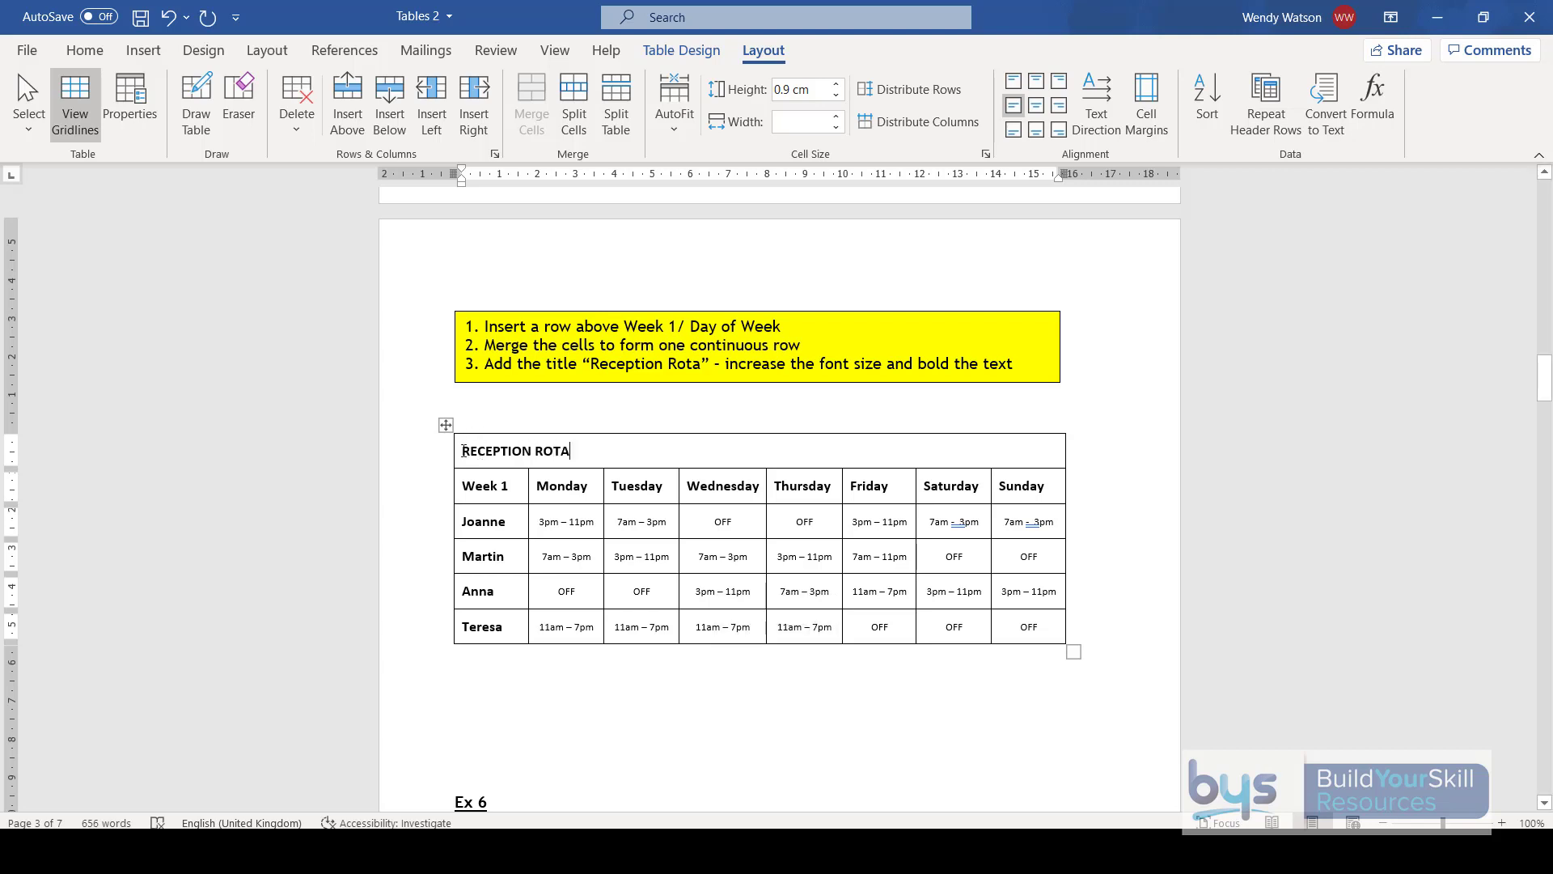
# Centre the RECEPTION ROTA title vertically and horizontally in its row and set its font size to 22.
pyautogui.moveTo(462, 451); pyautogui.dragTo(571, 453)
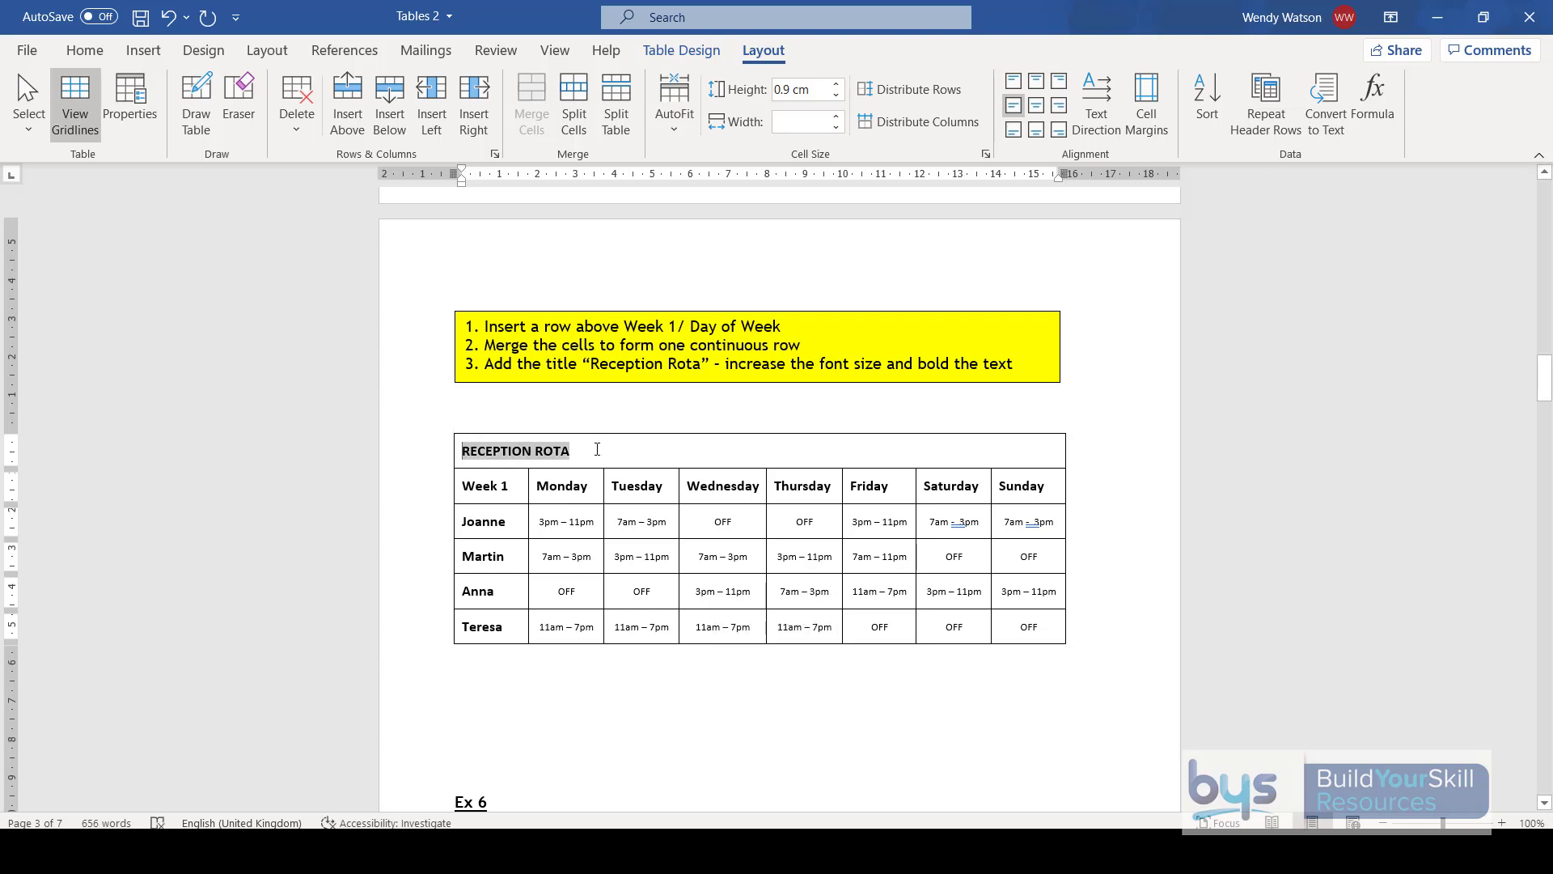
pyautogui.click(1036, 105)
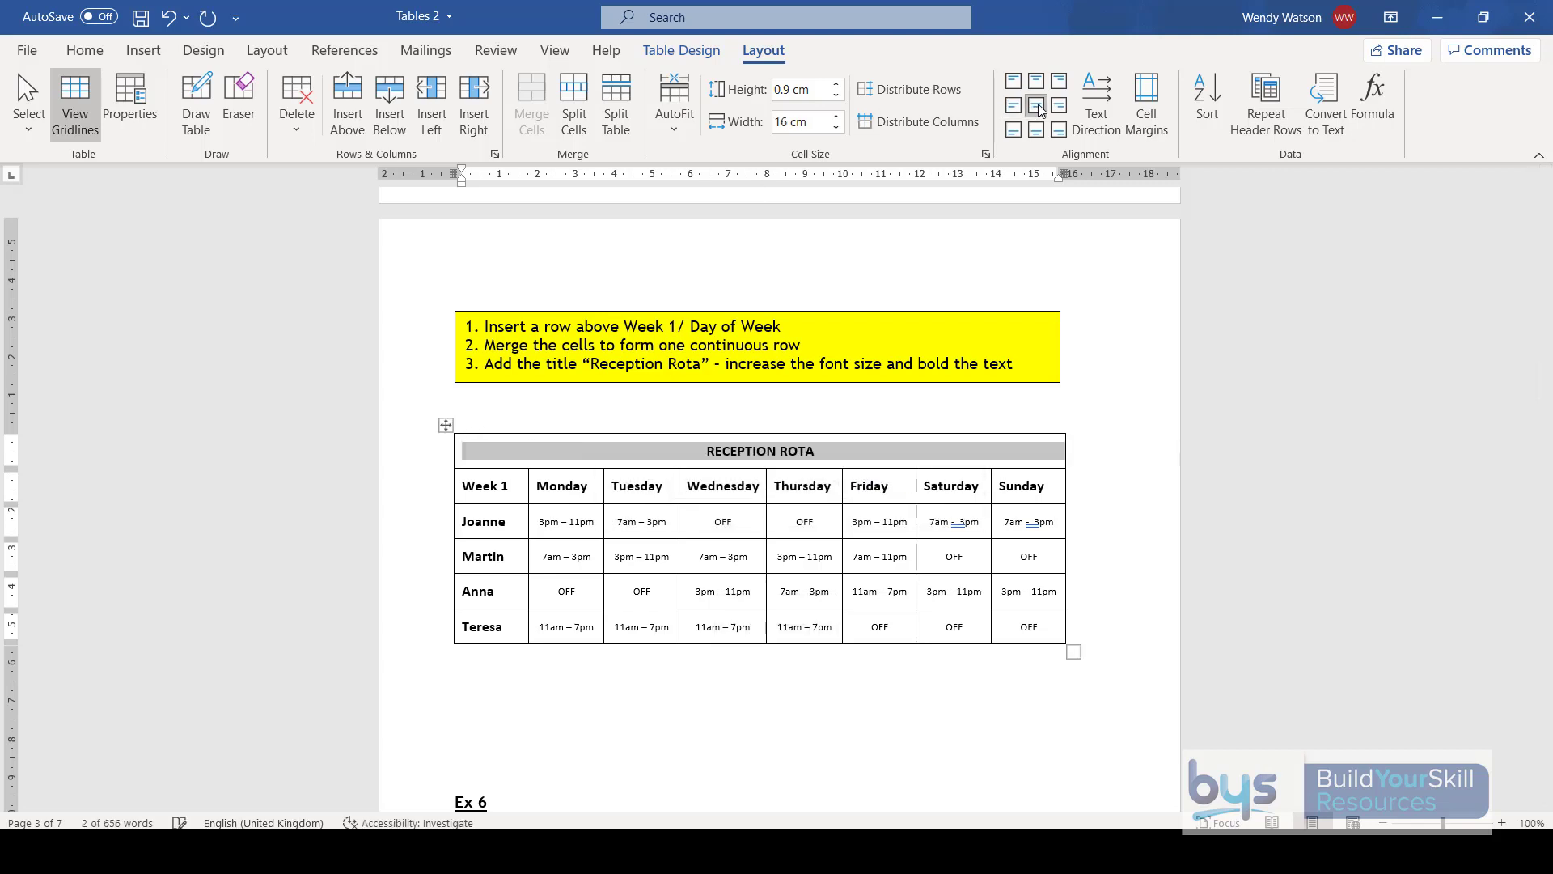
pyautogui.click(85, 51)
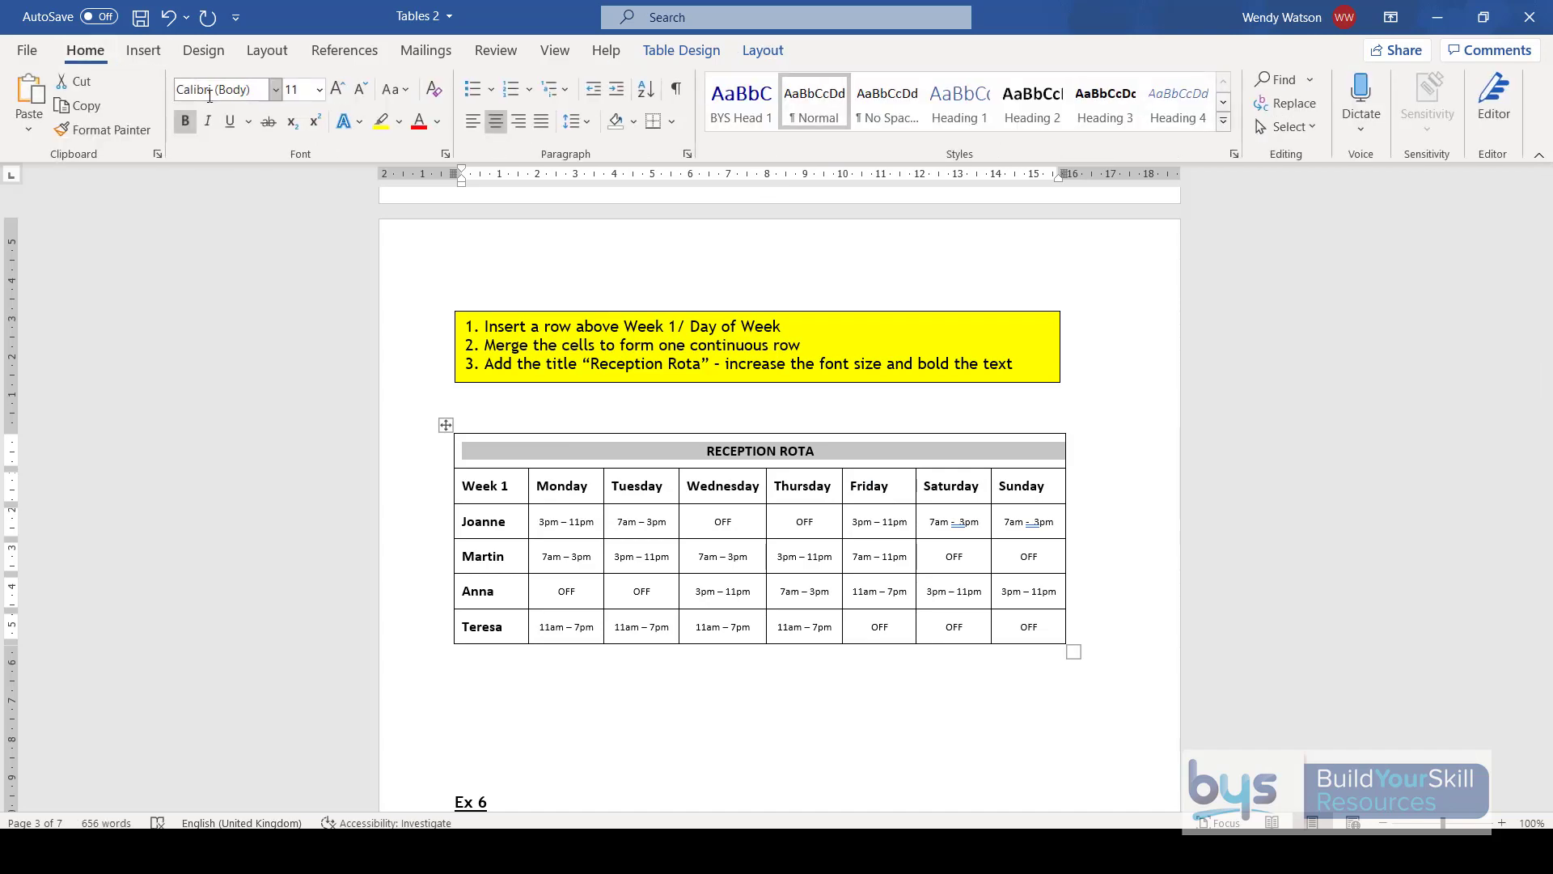
pyautogui.click(320, 92)
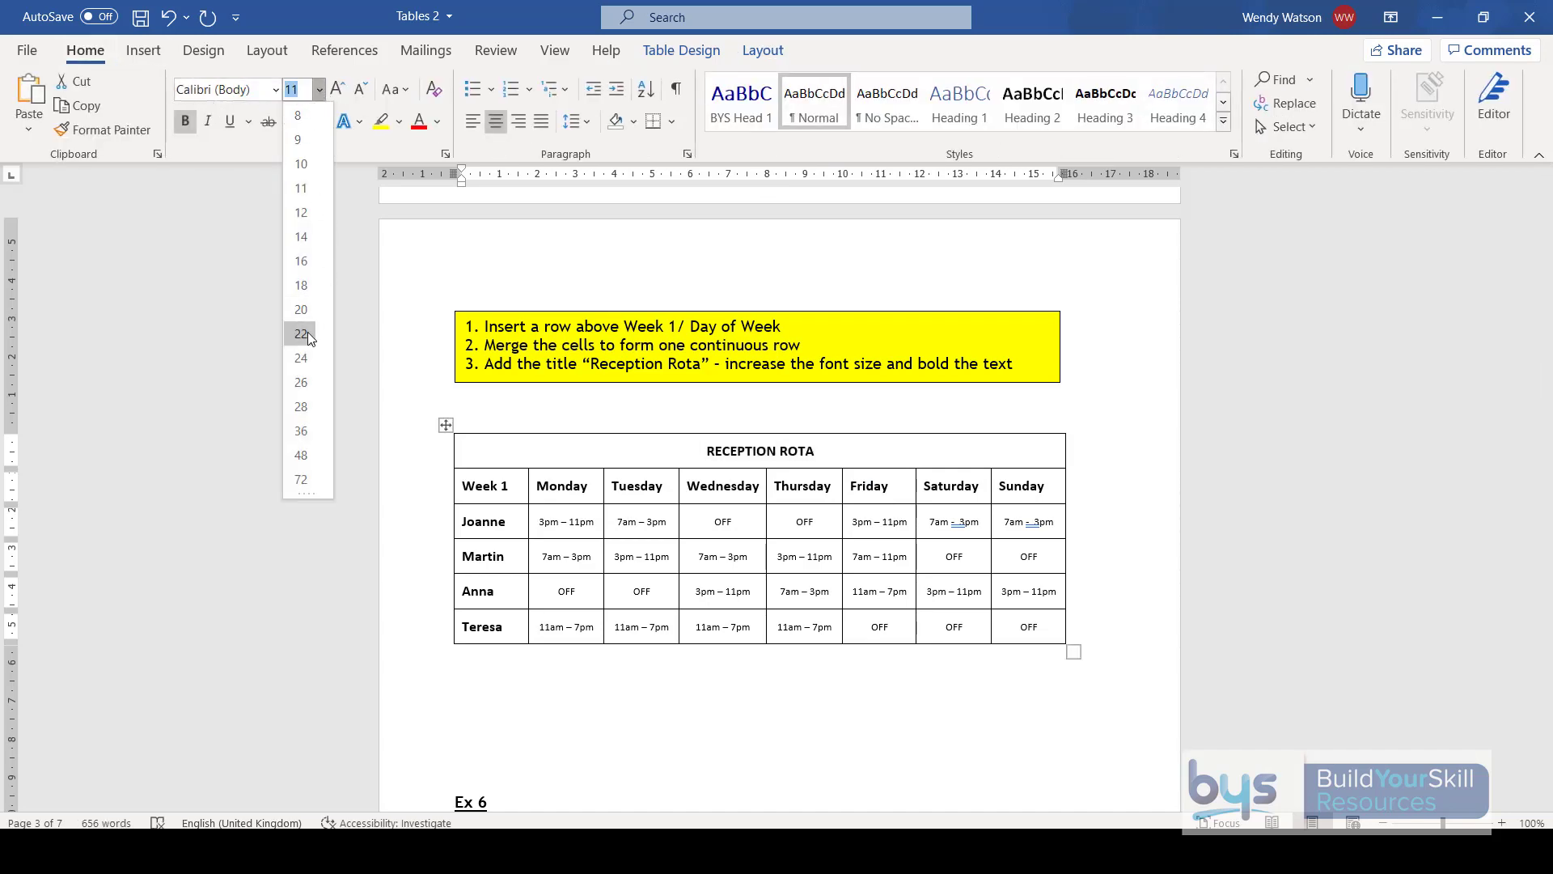
pyautogui.click(308, 340)
pyautogui.click(641, 723)
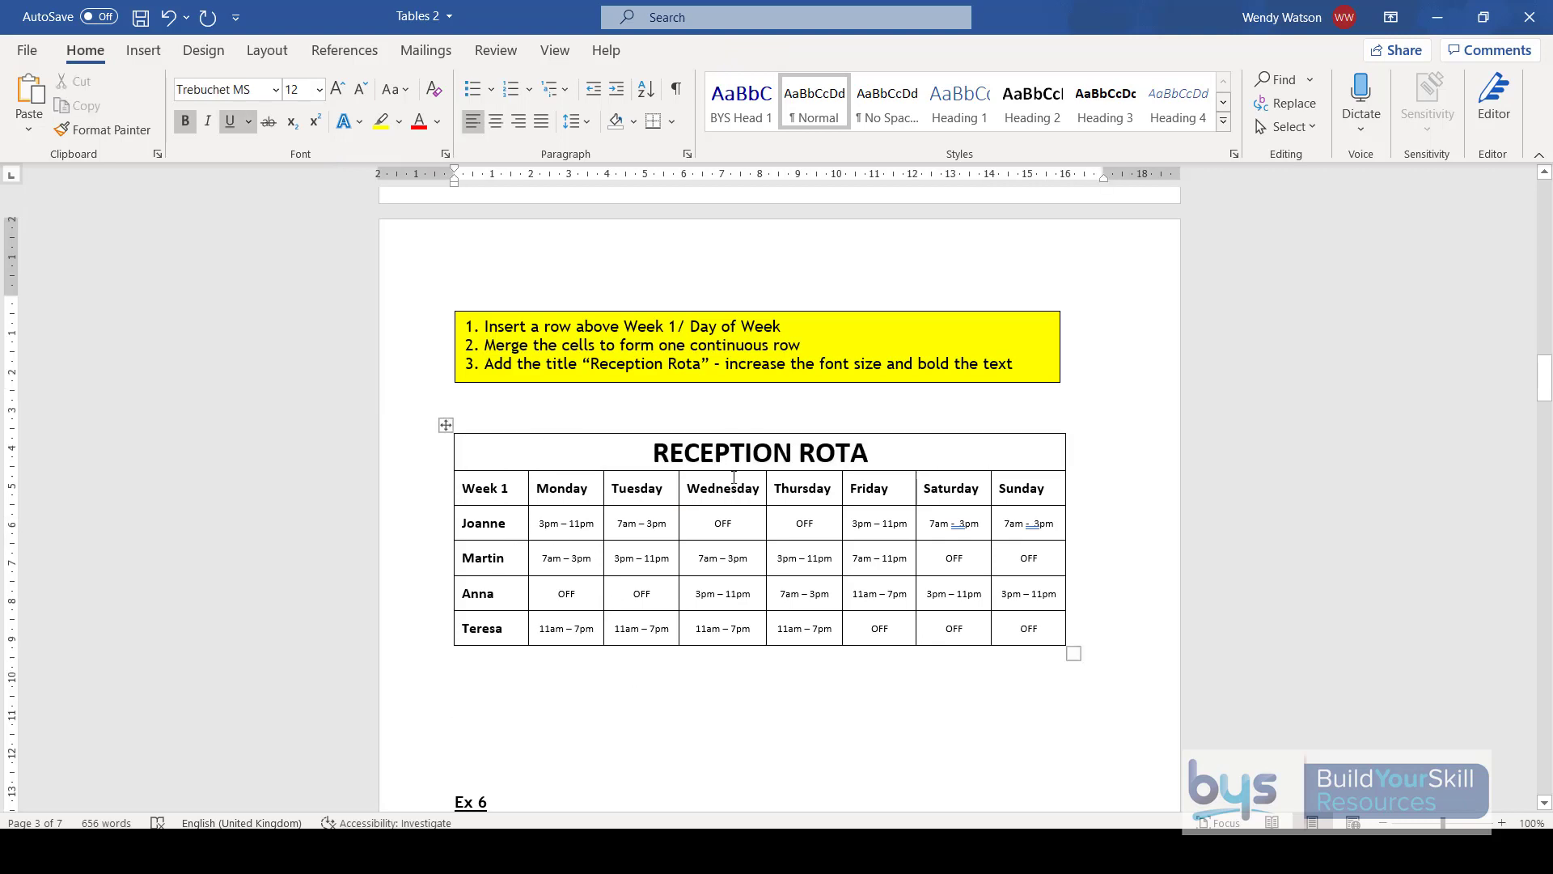
# Split the Ex 6 rota table at the Week 2 header row to separate Week 1 from Week 2, and check the two tables.
pyautogui.scroll(-3, 674, 433)
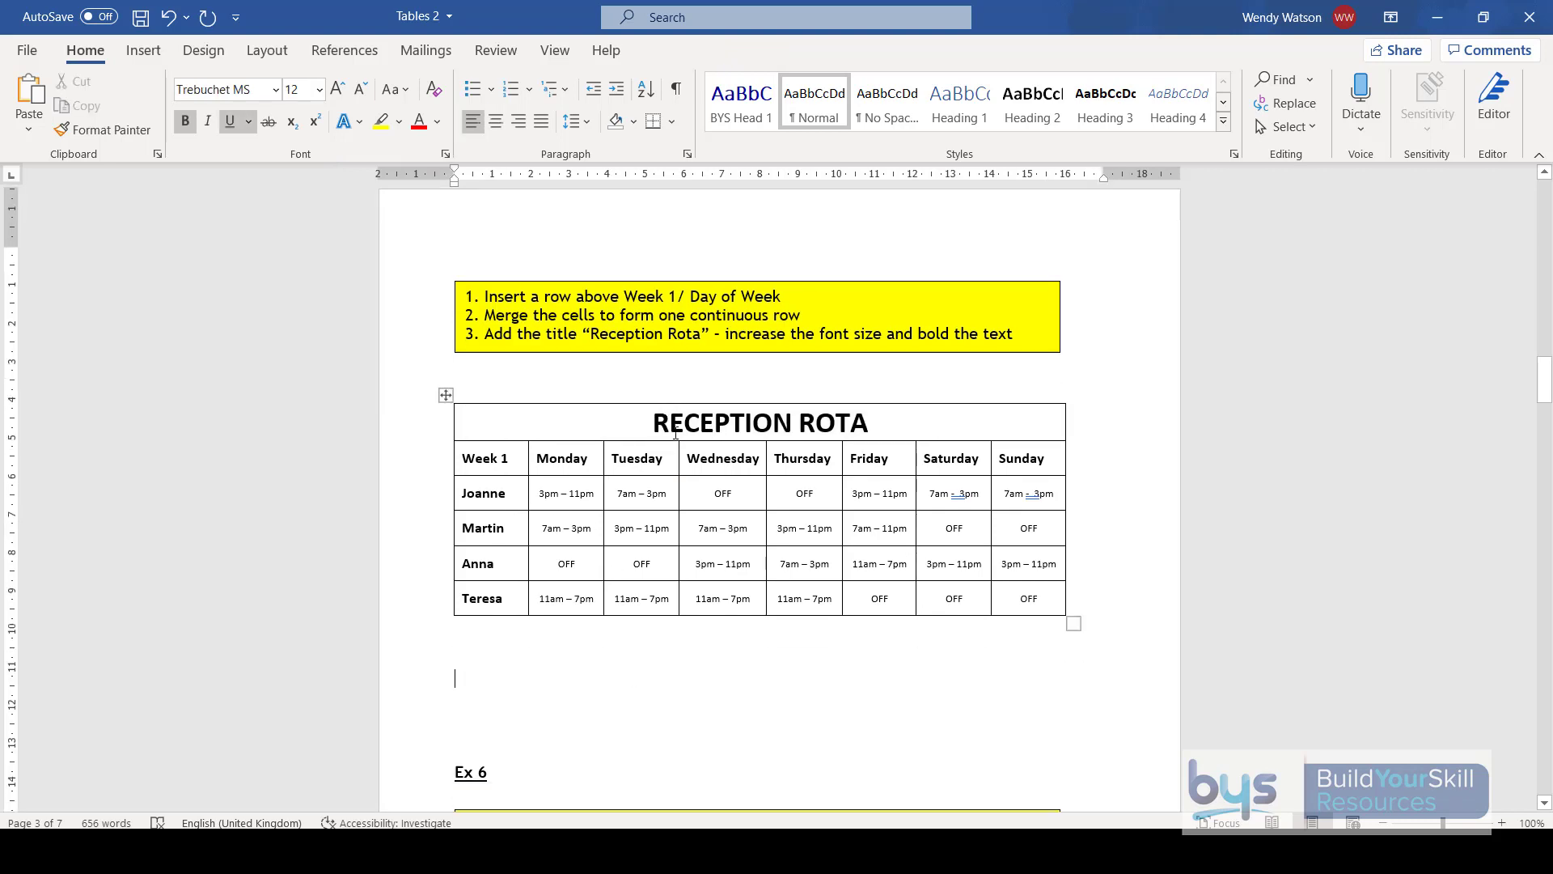
pyautogui.scroll(-9, 674, 433)
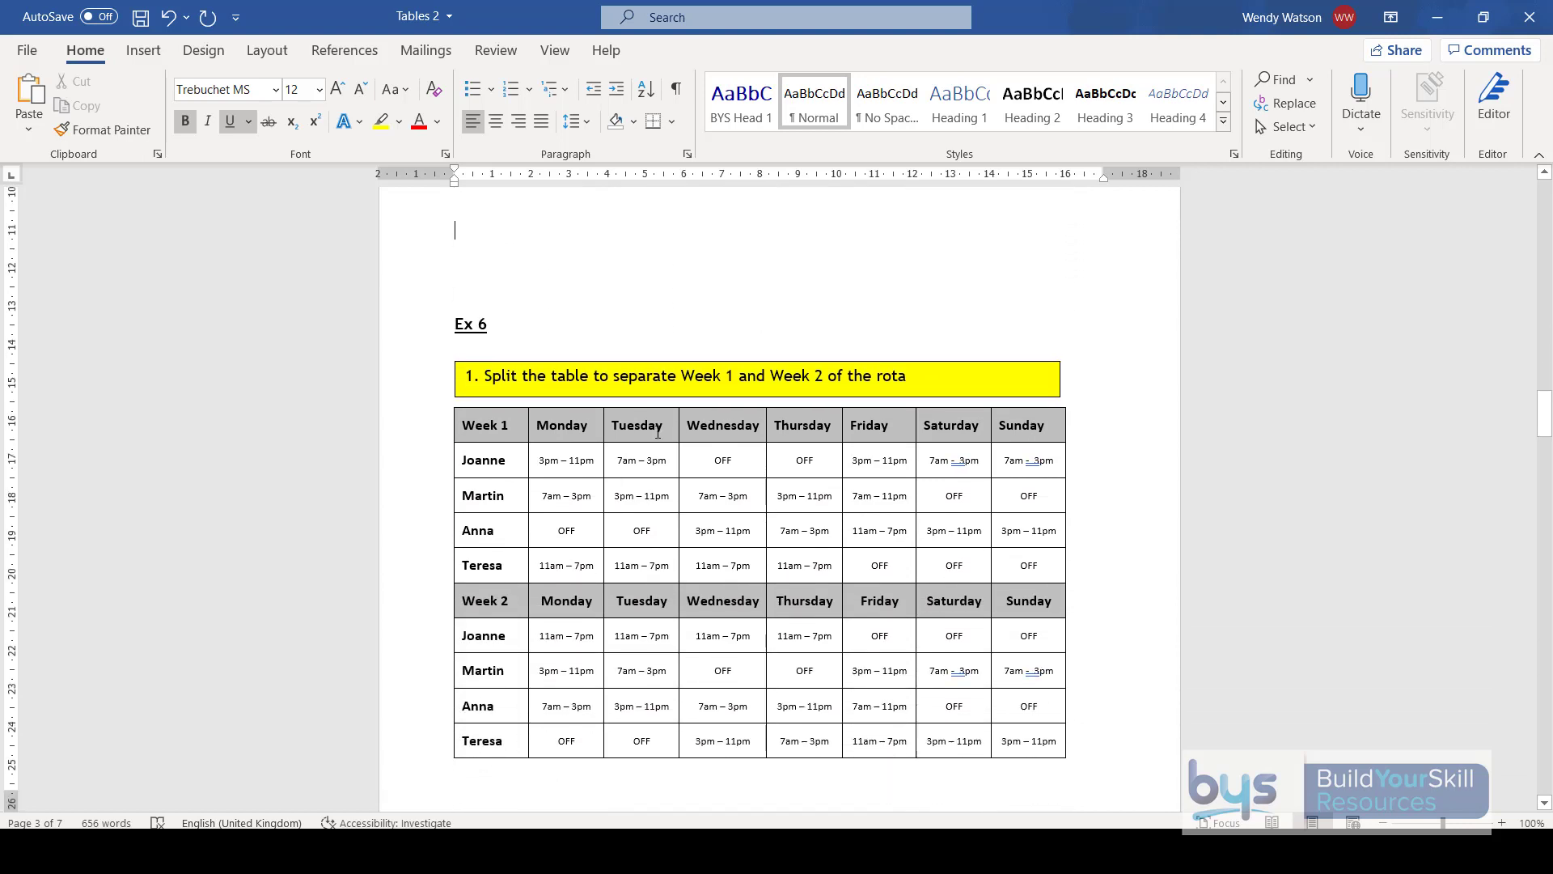
pyautogui.scroll(-2, 657, 431)
pyautogui.scroll(2, 657, 431)
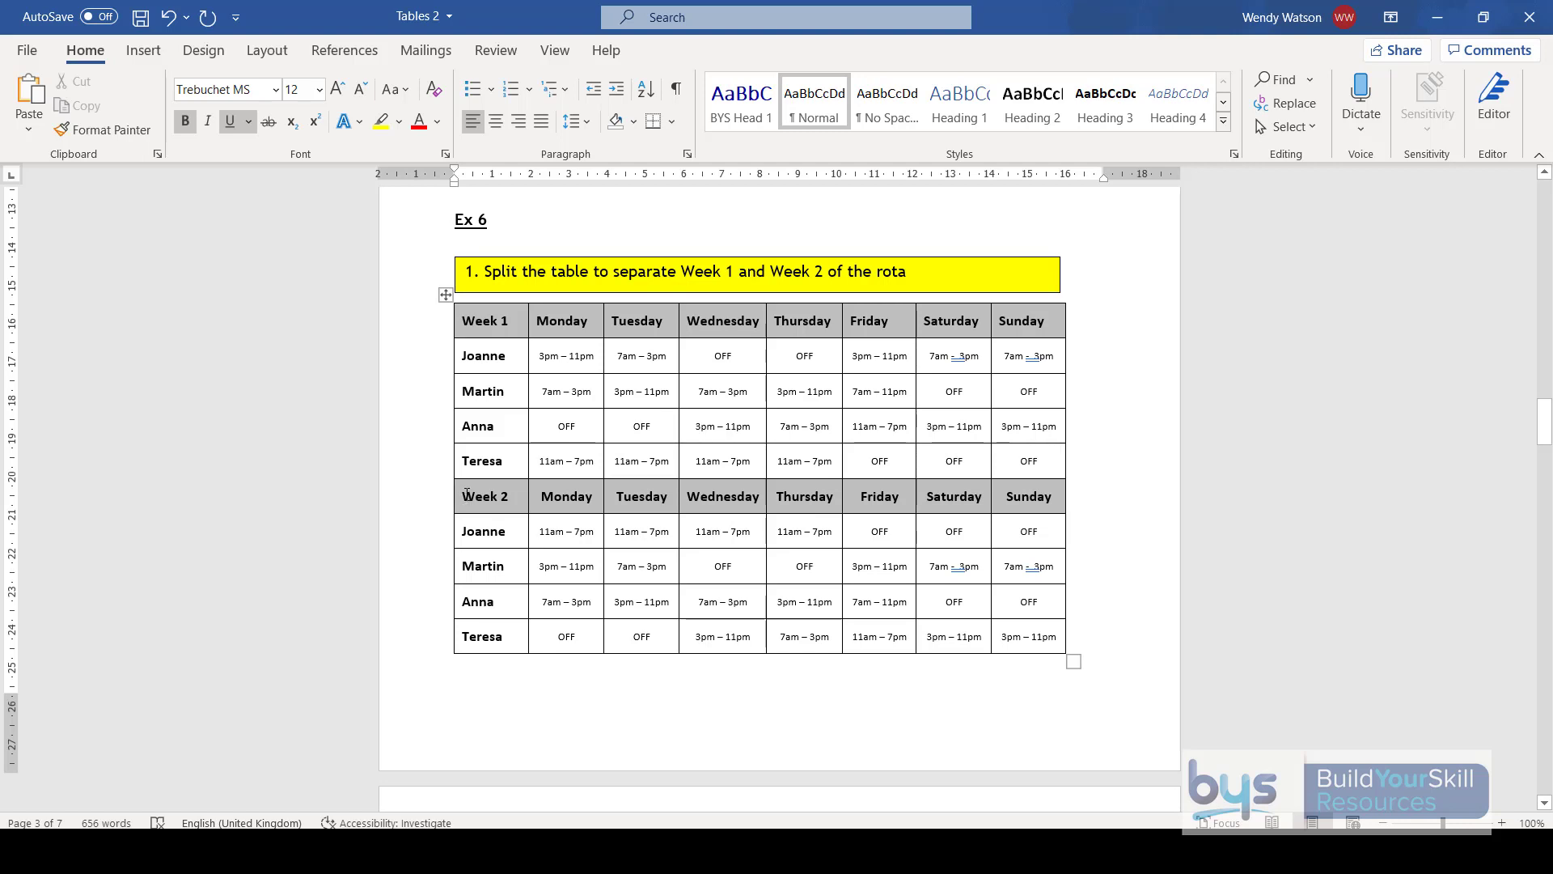
pyautogui.click(467, 494)
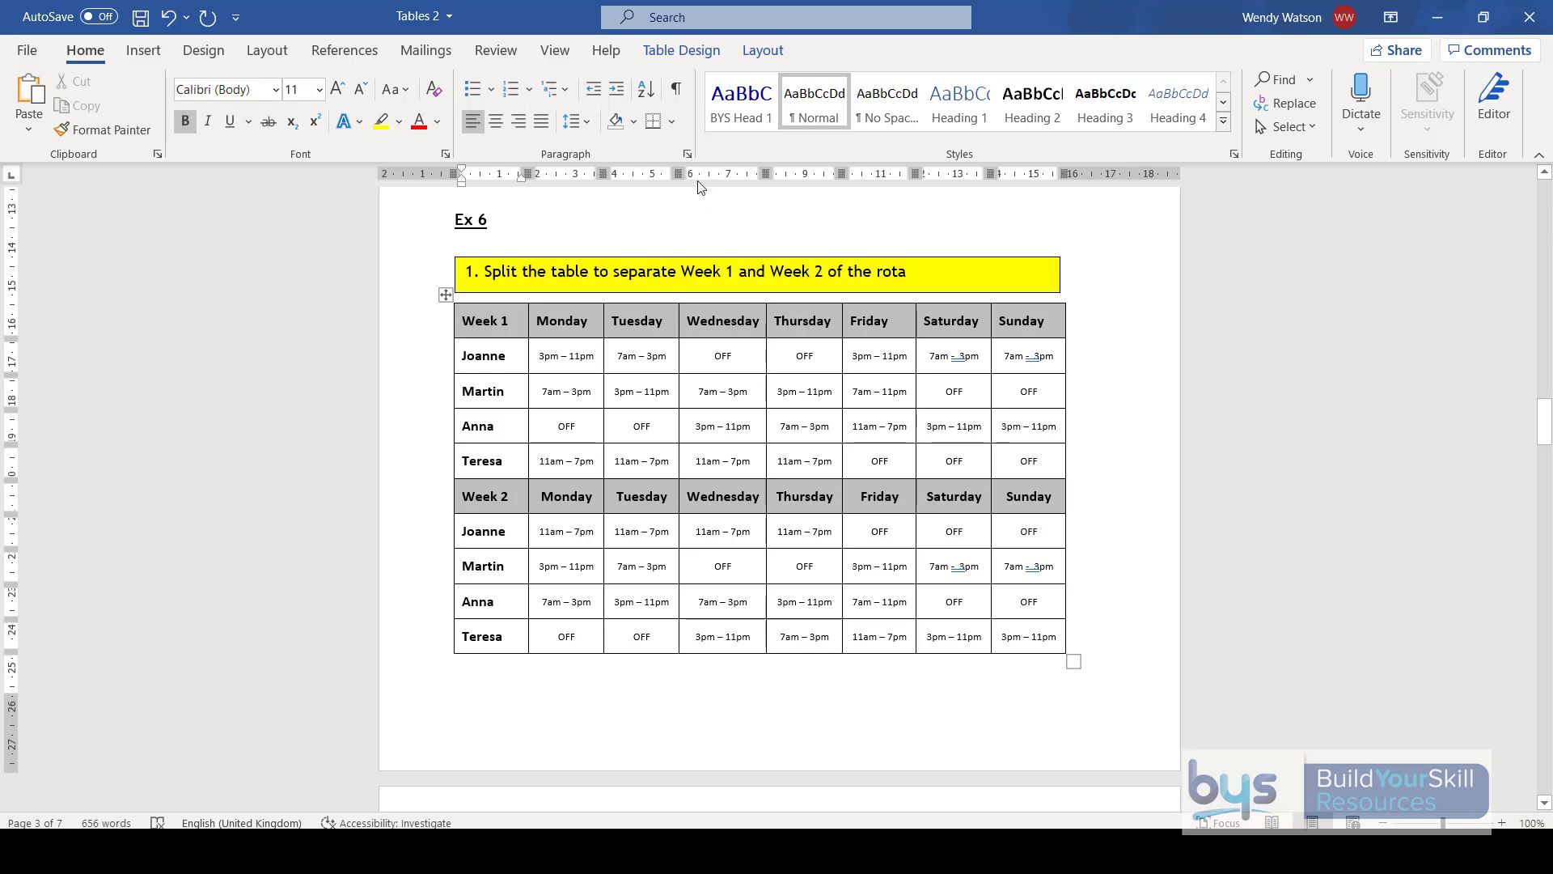
pyautogui.click(763, 50)
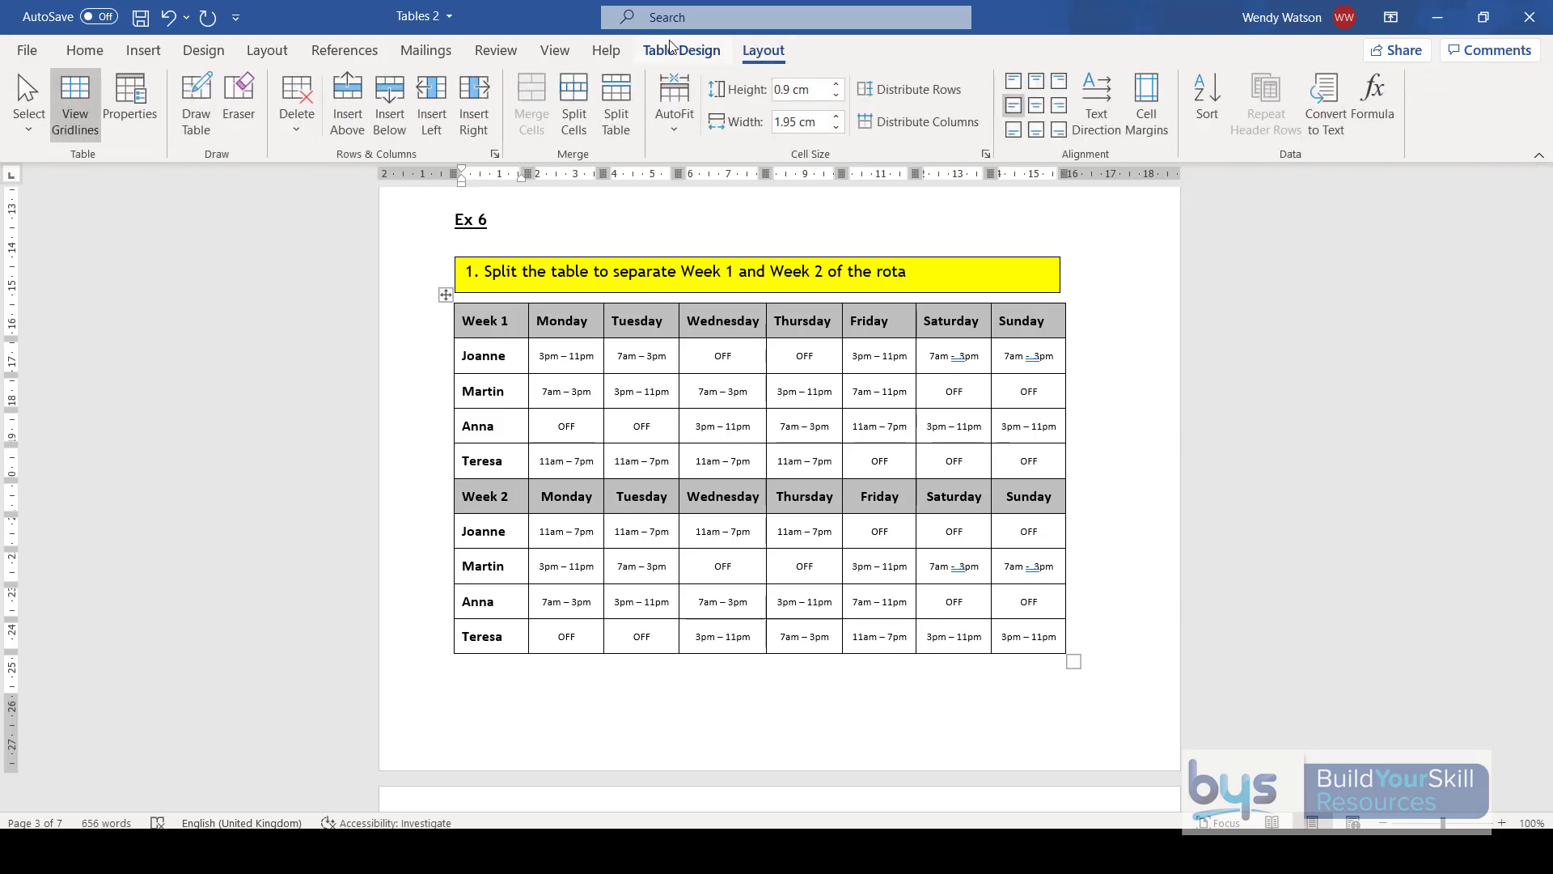
pyautogui.click(612, 103)
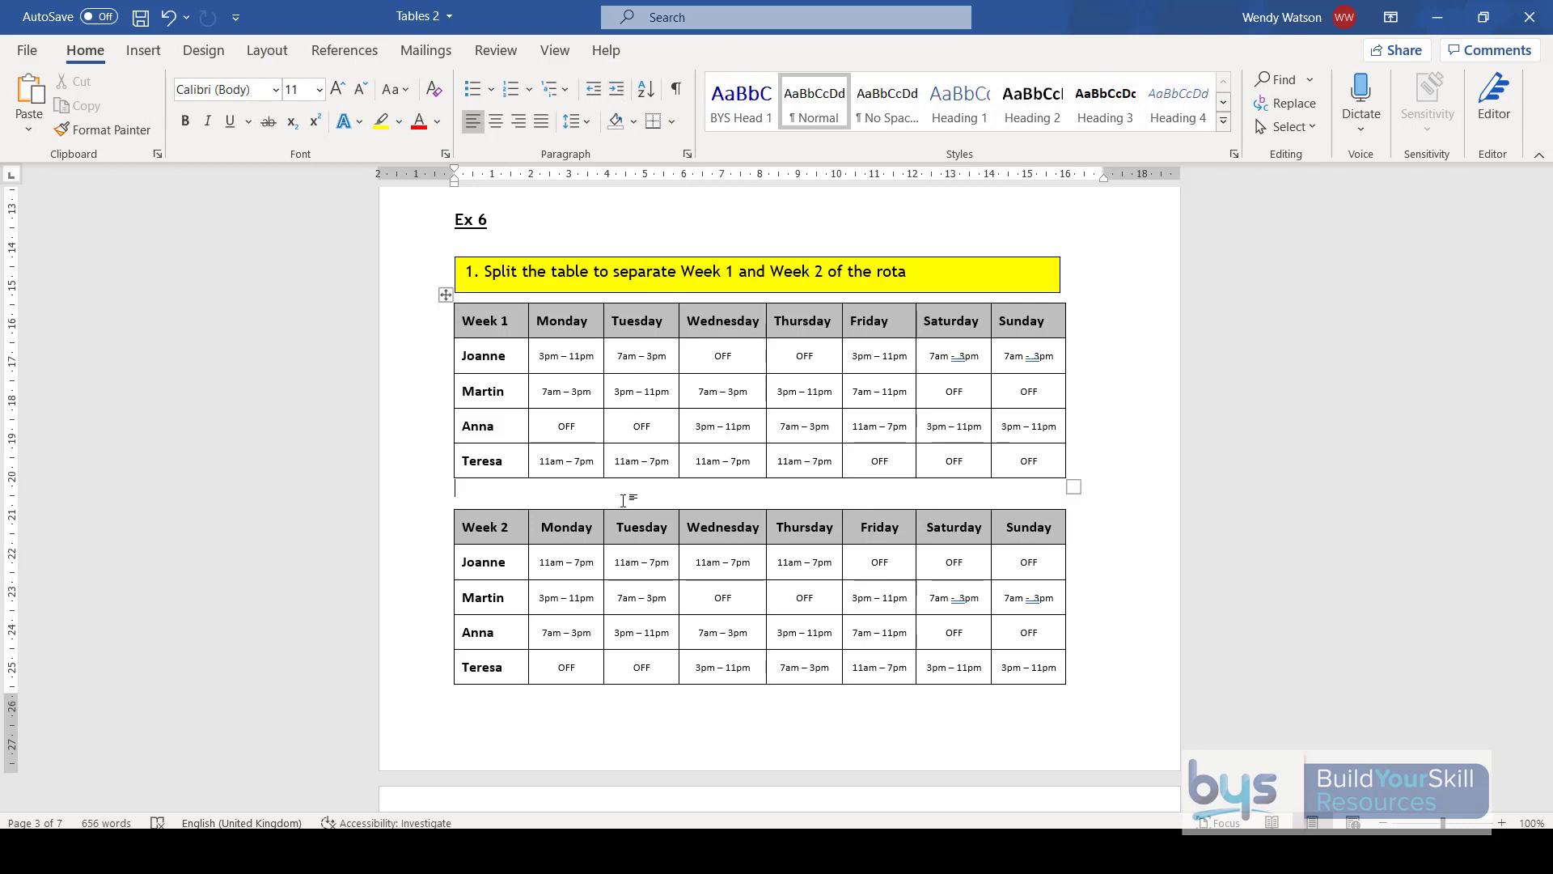
pyautogui.click(446, 500)
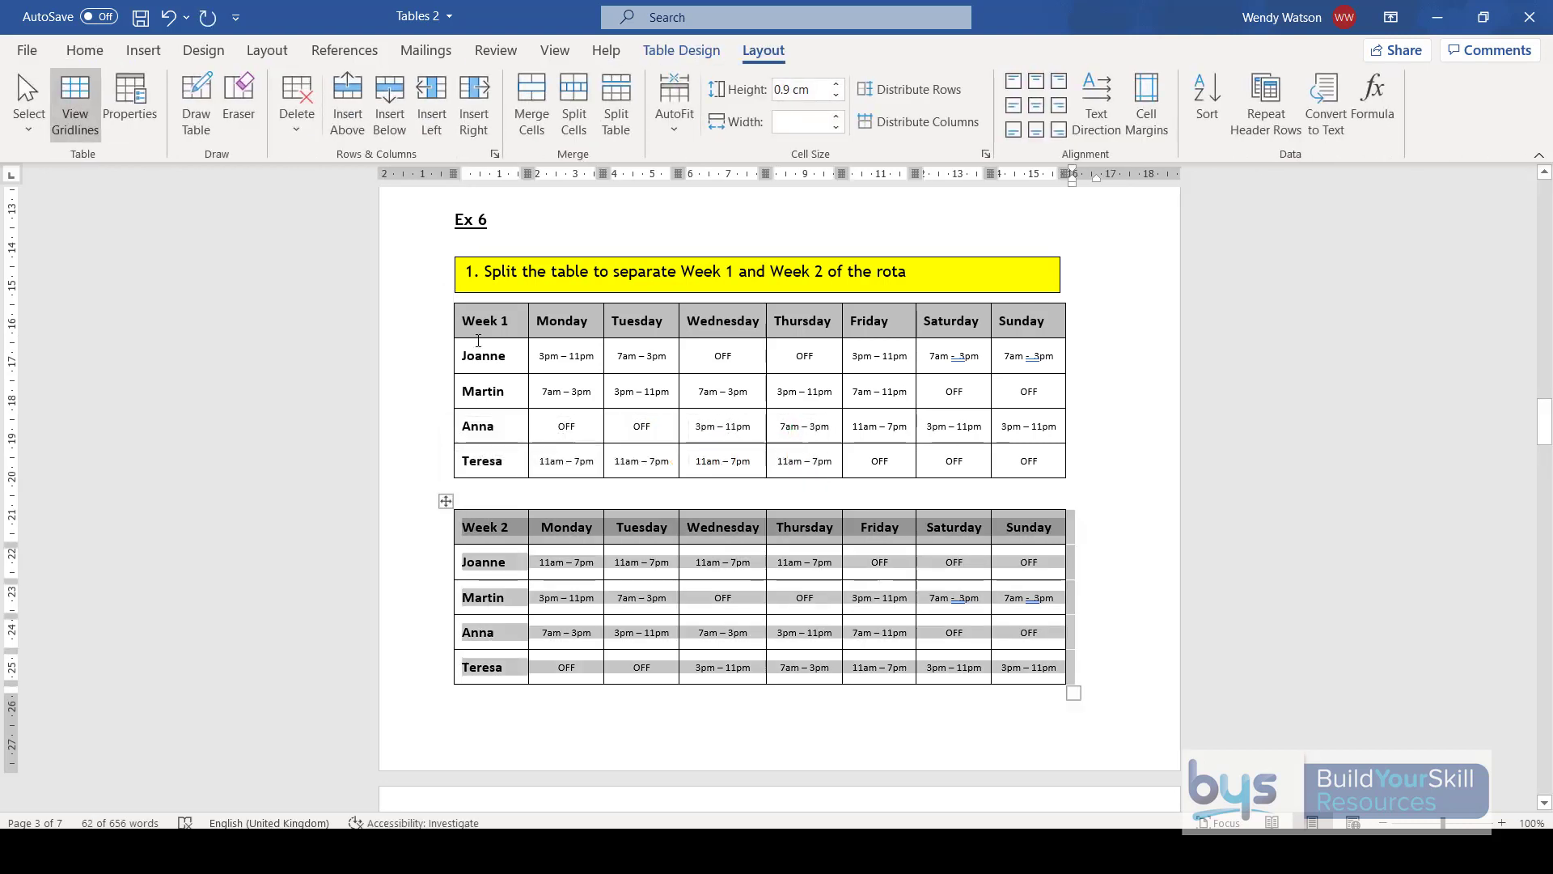
pyautogui.click(454, 322)
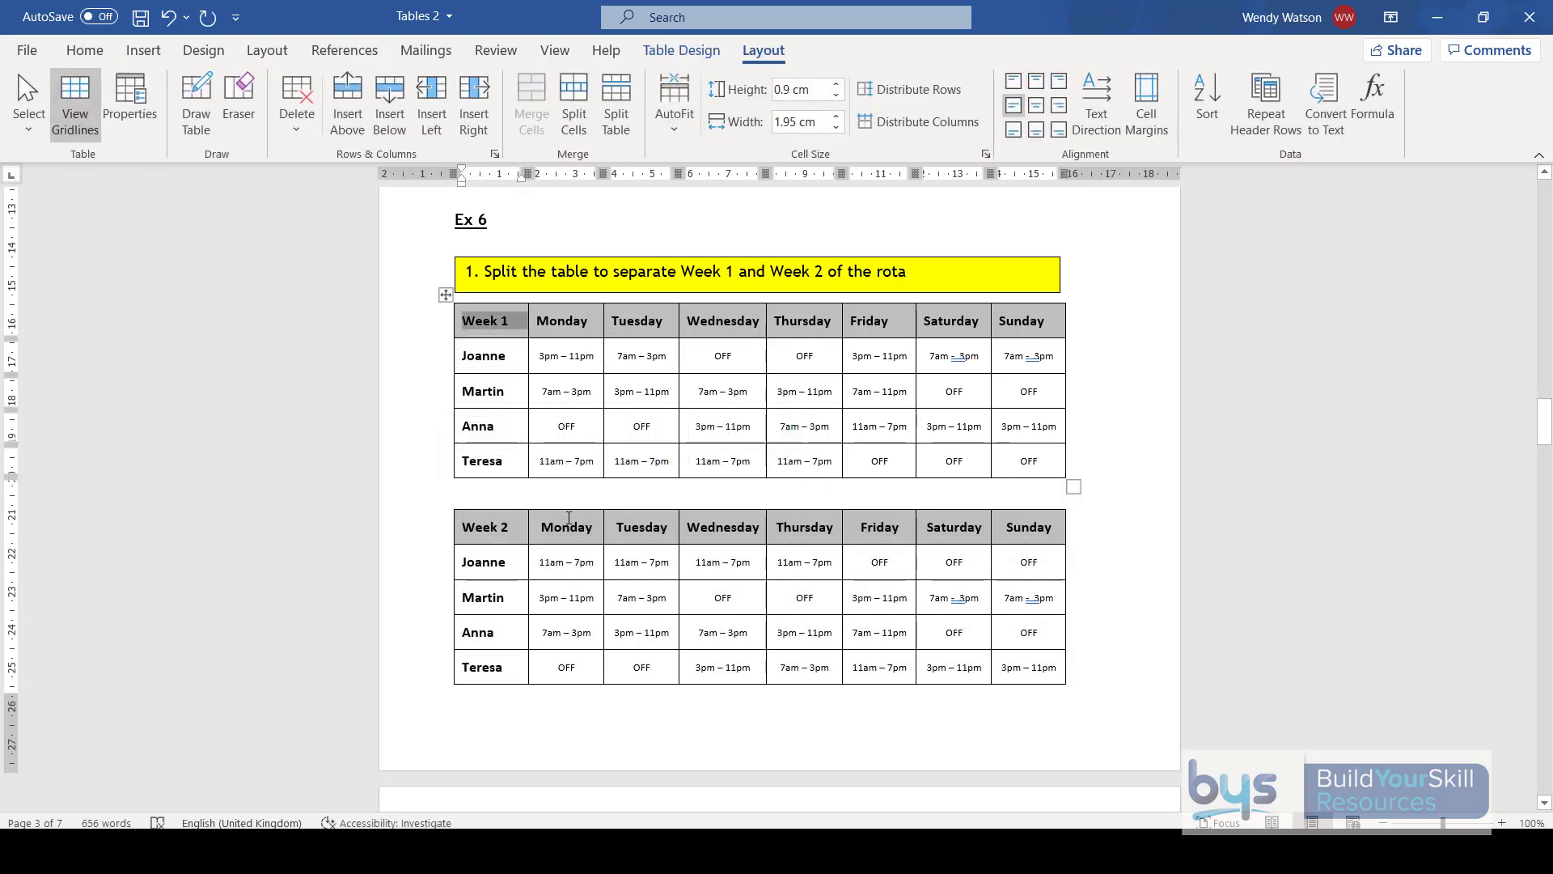
# Split the first row of the empty Ex 7 form table into 6 columns and 1 row.
pyautogui.scroll(-10, 566, 478)
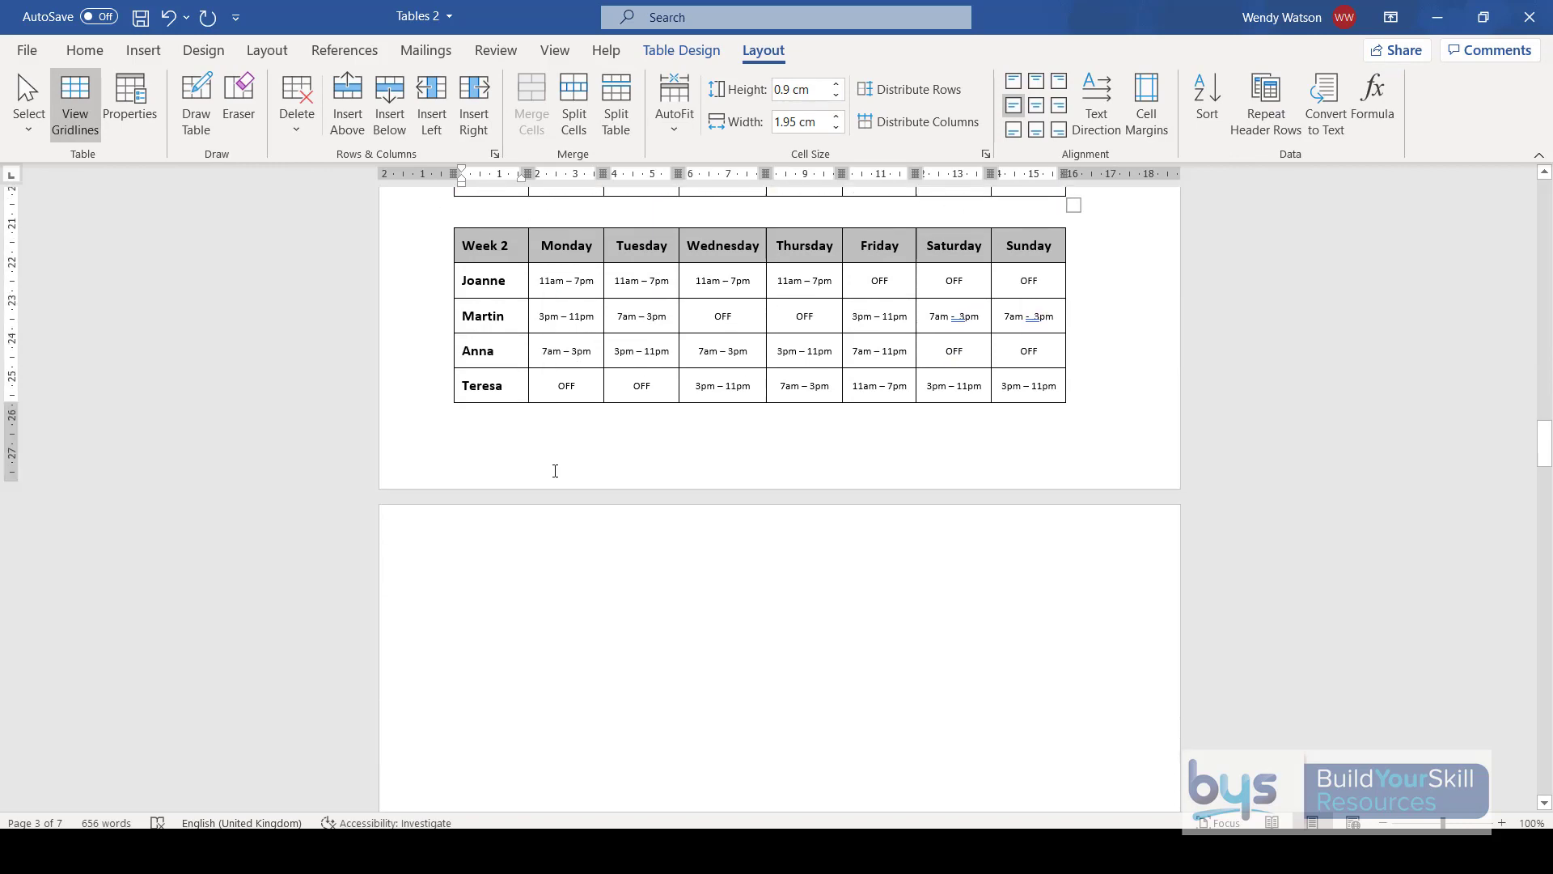
pyautogui.scroll(-10, 518, 486)
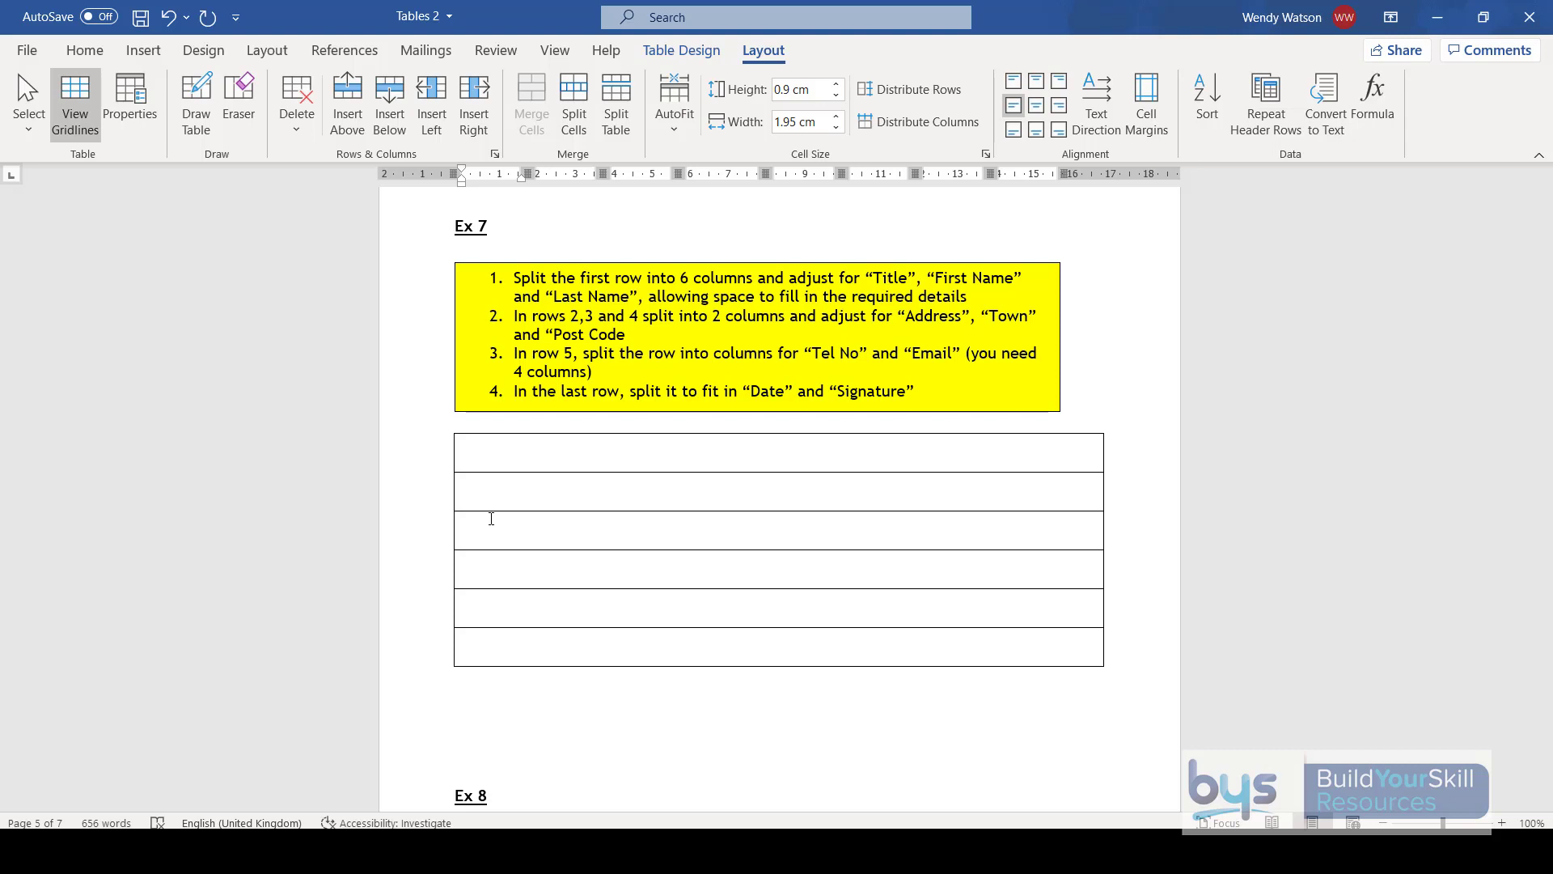
pyautogui.click(512, 454)
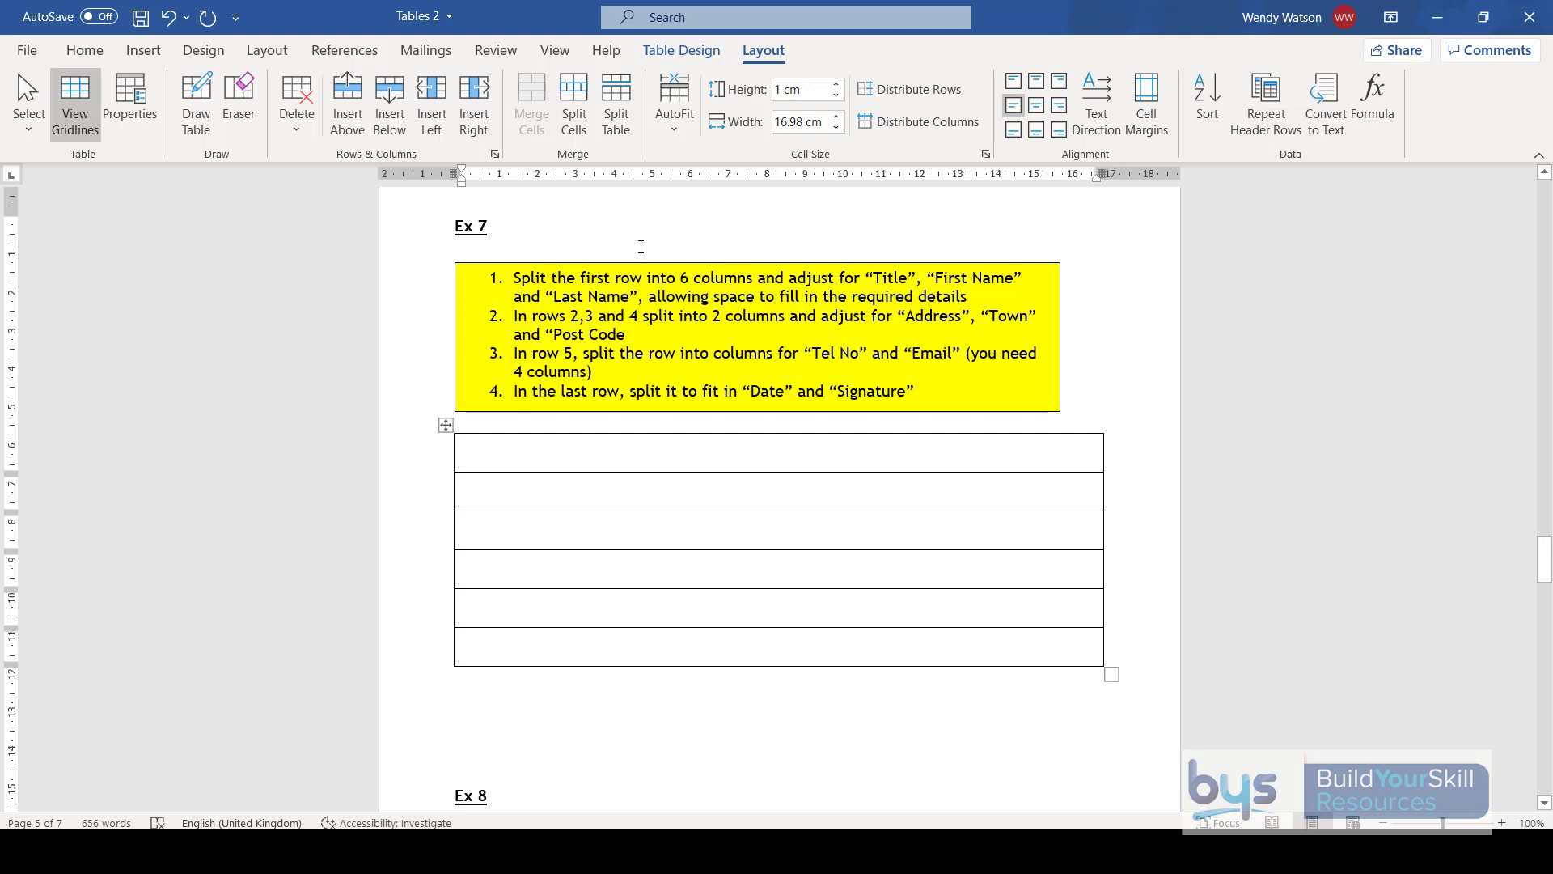
pyautogui.click(570, 91)
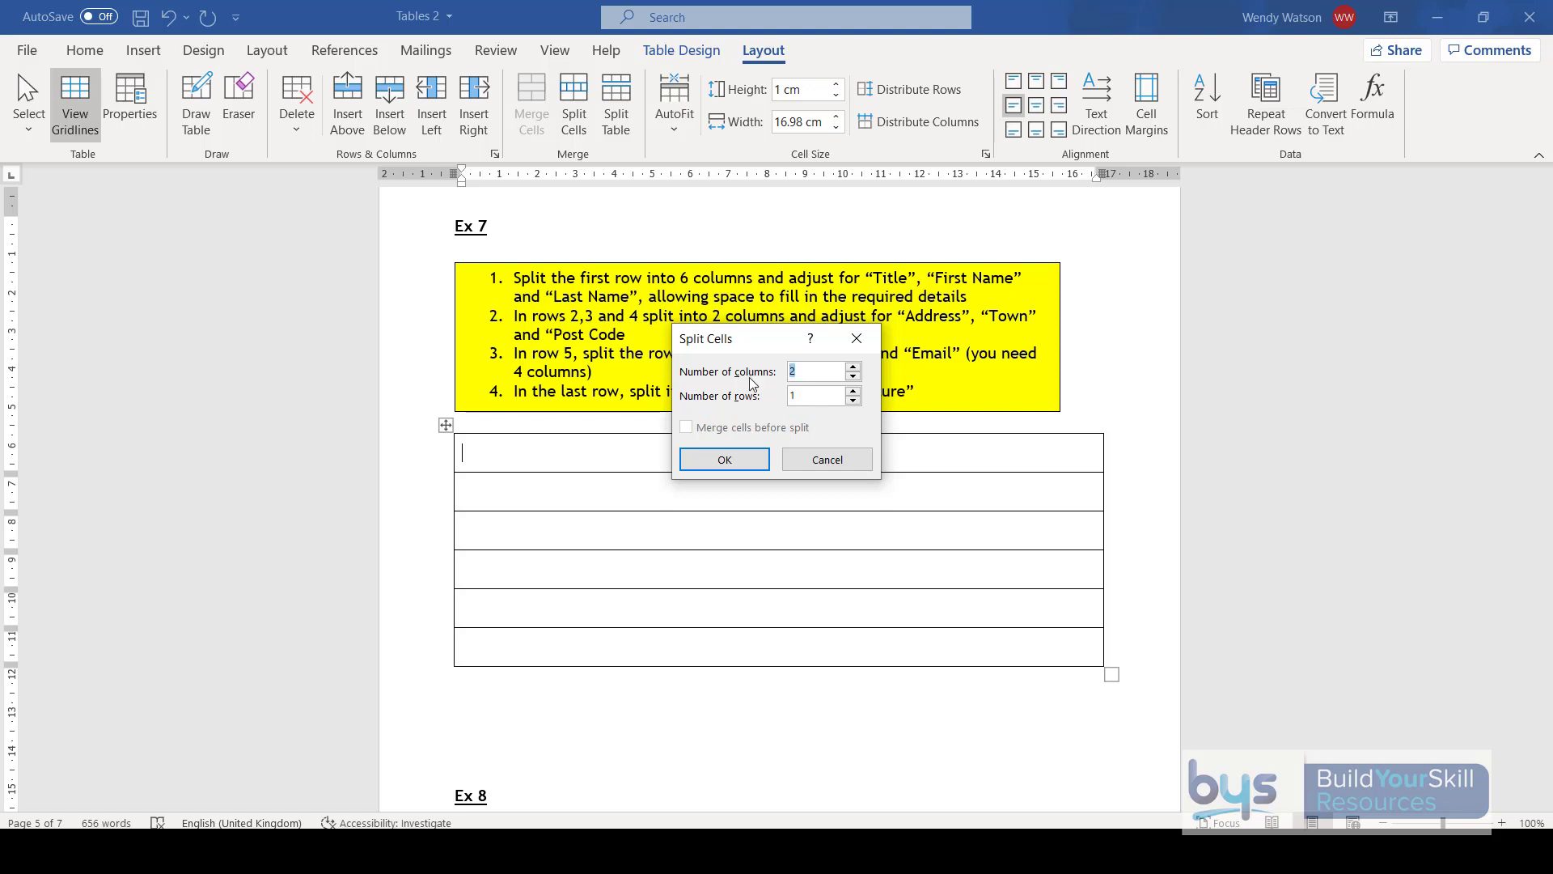
pyautogui.write('6')
pyautogui.click(715, 459)
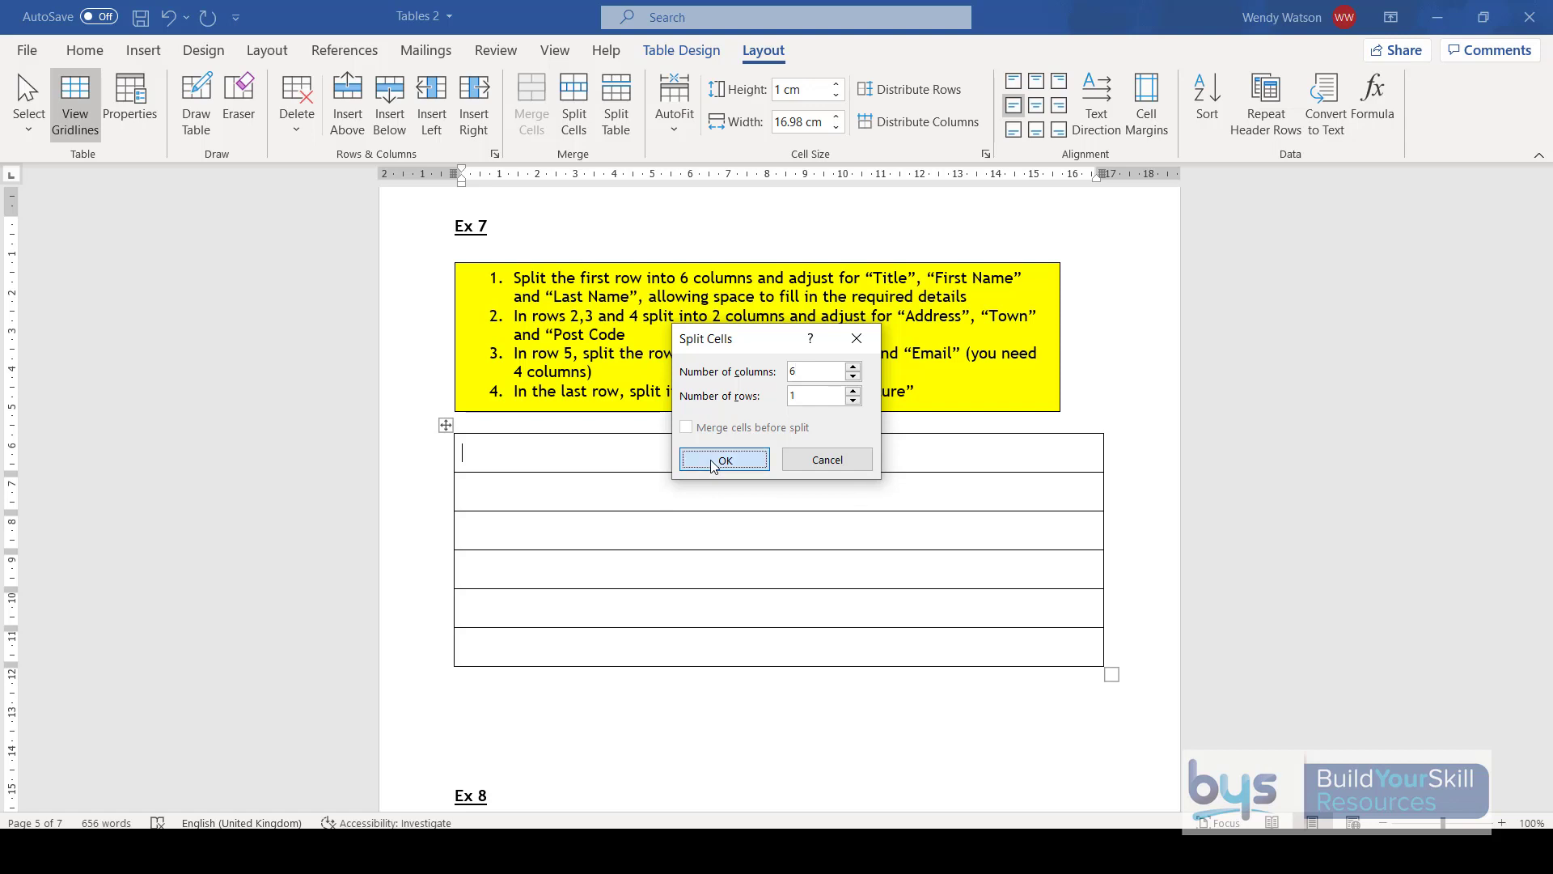
pyautogui.click(501, 455)
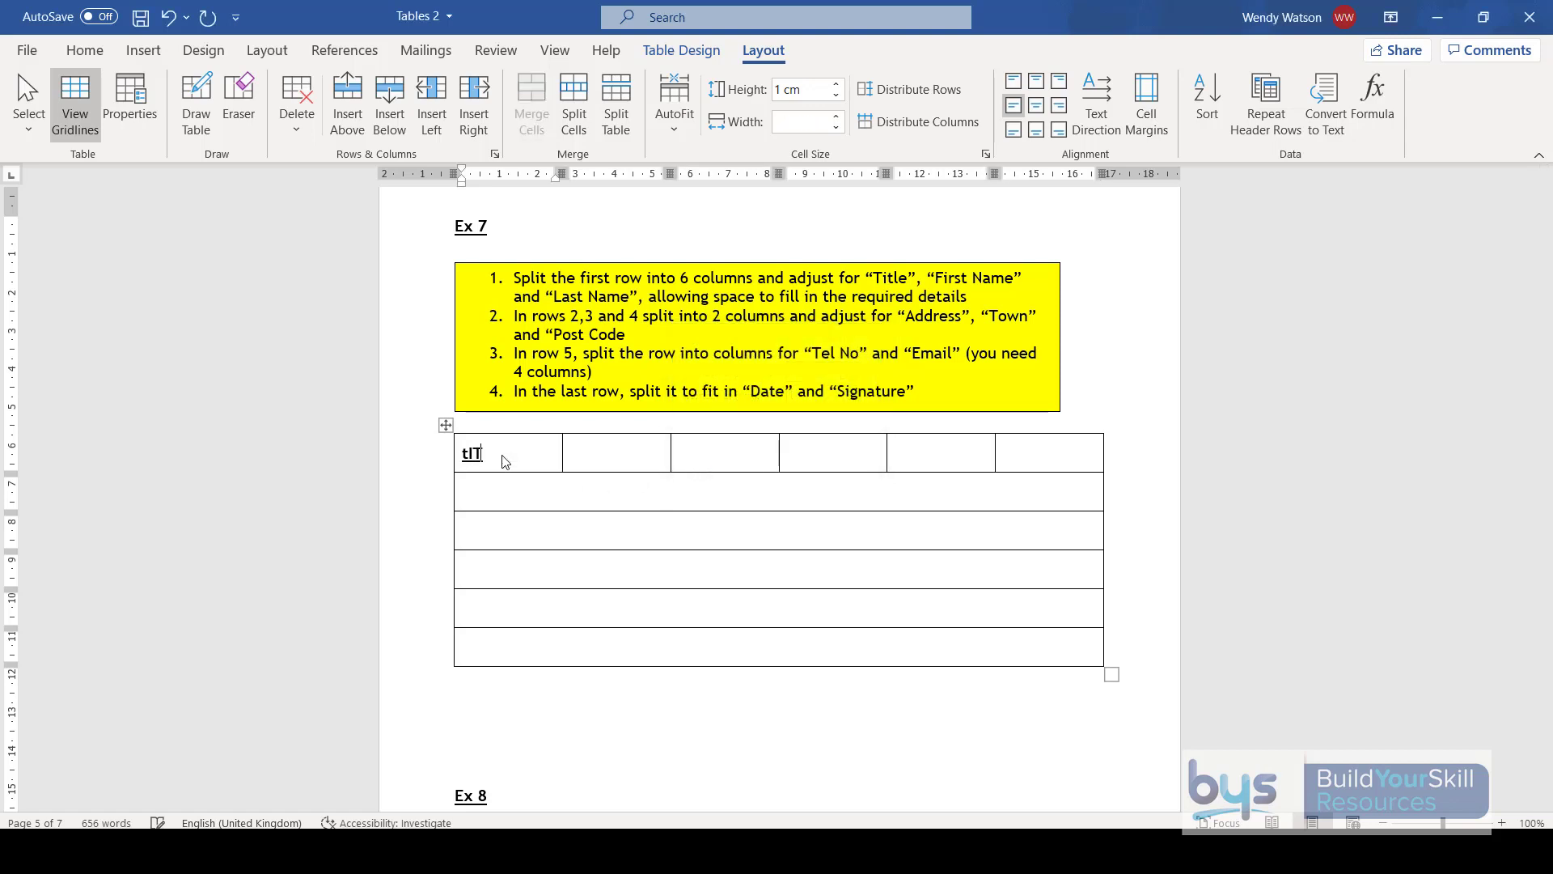
pyautogui.moveTo(447, 468)
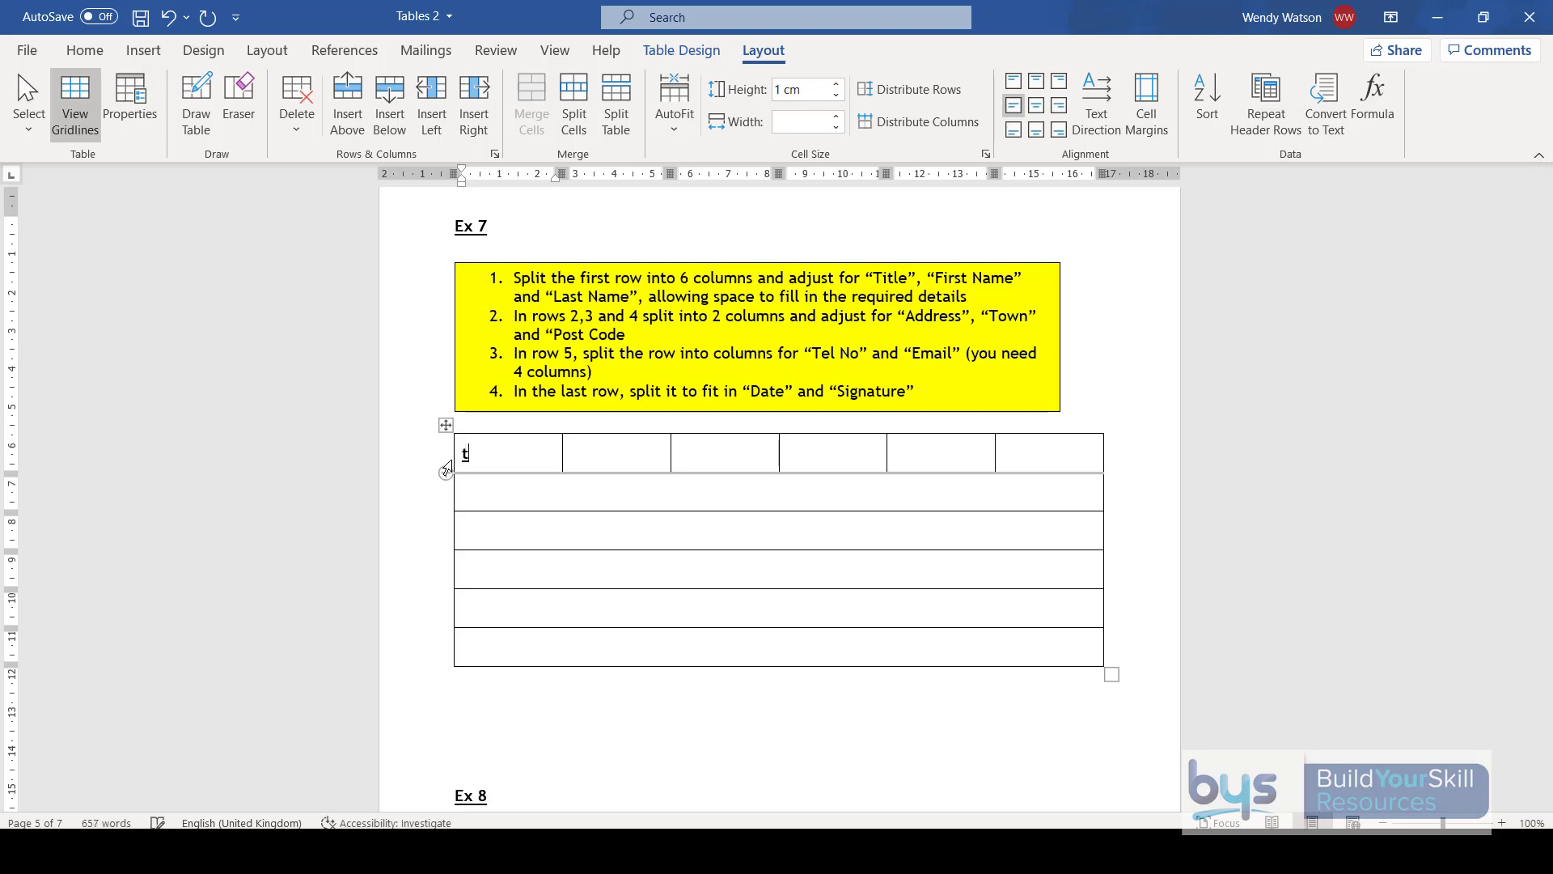
pyautogui.press('capslock')
pyautogui.write('Ti')
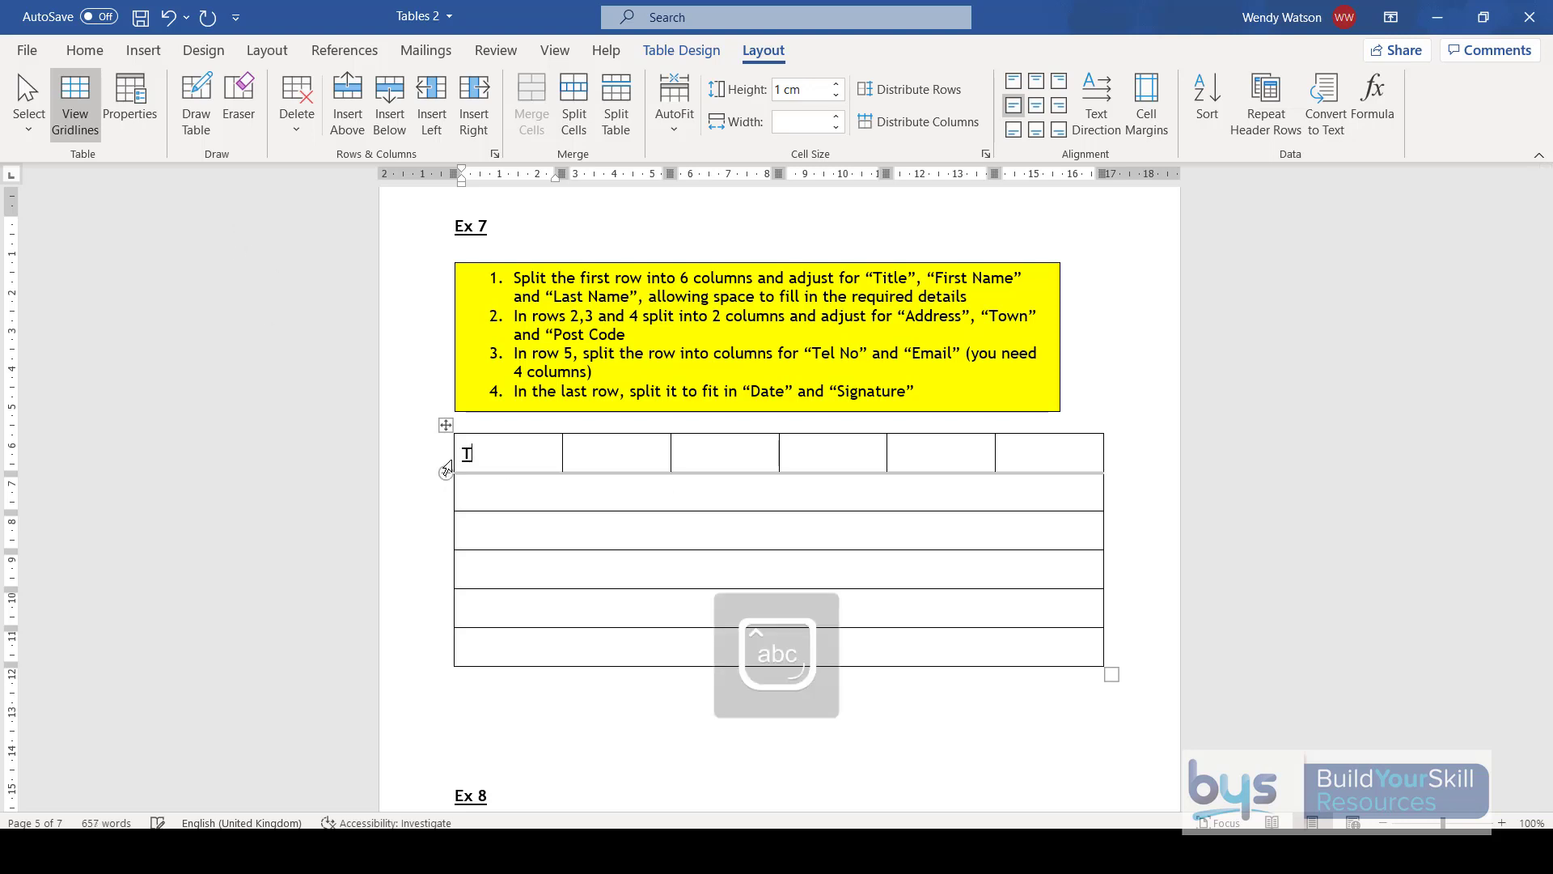
pyautogui.press('BackSpace')
pyautogui.press('BackSpace')
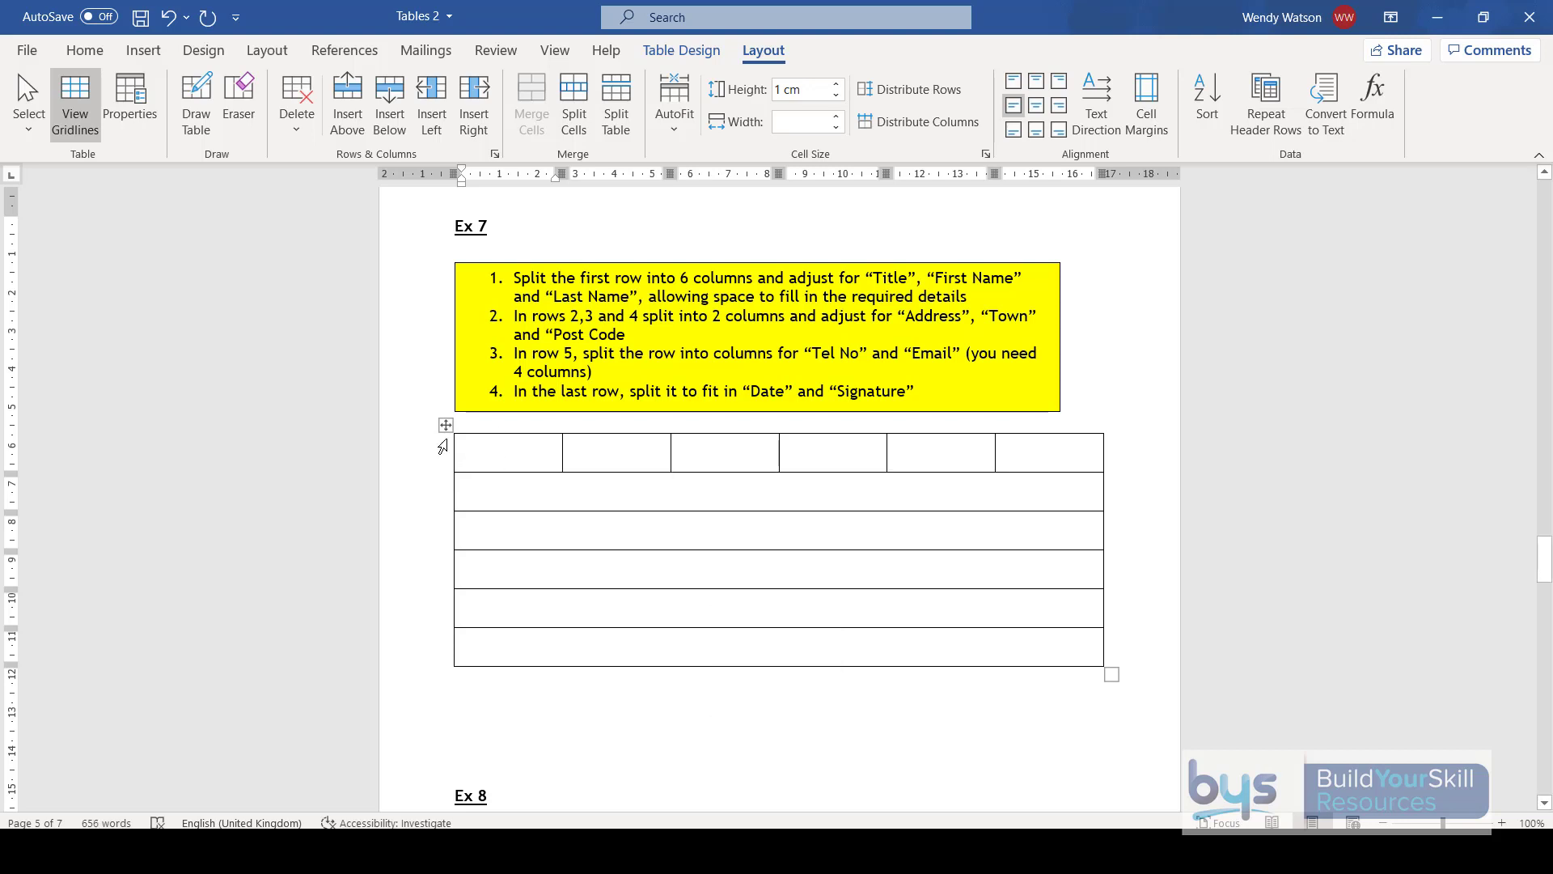
# Remove the bold formatting from the whole Ex 7 form table.
pyautogui.click(445, 427)
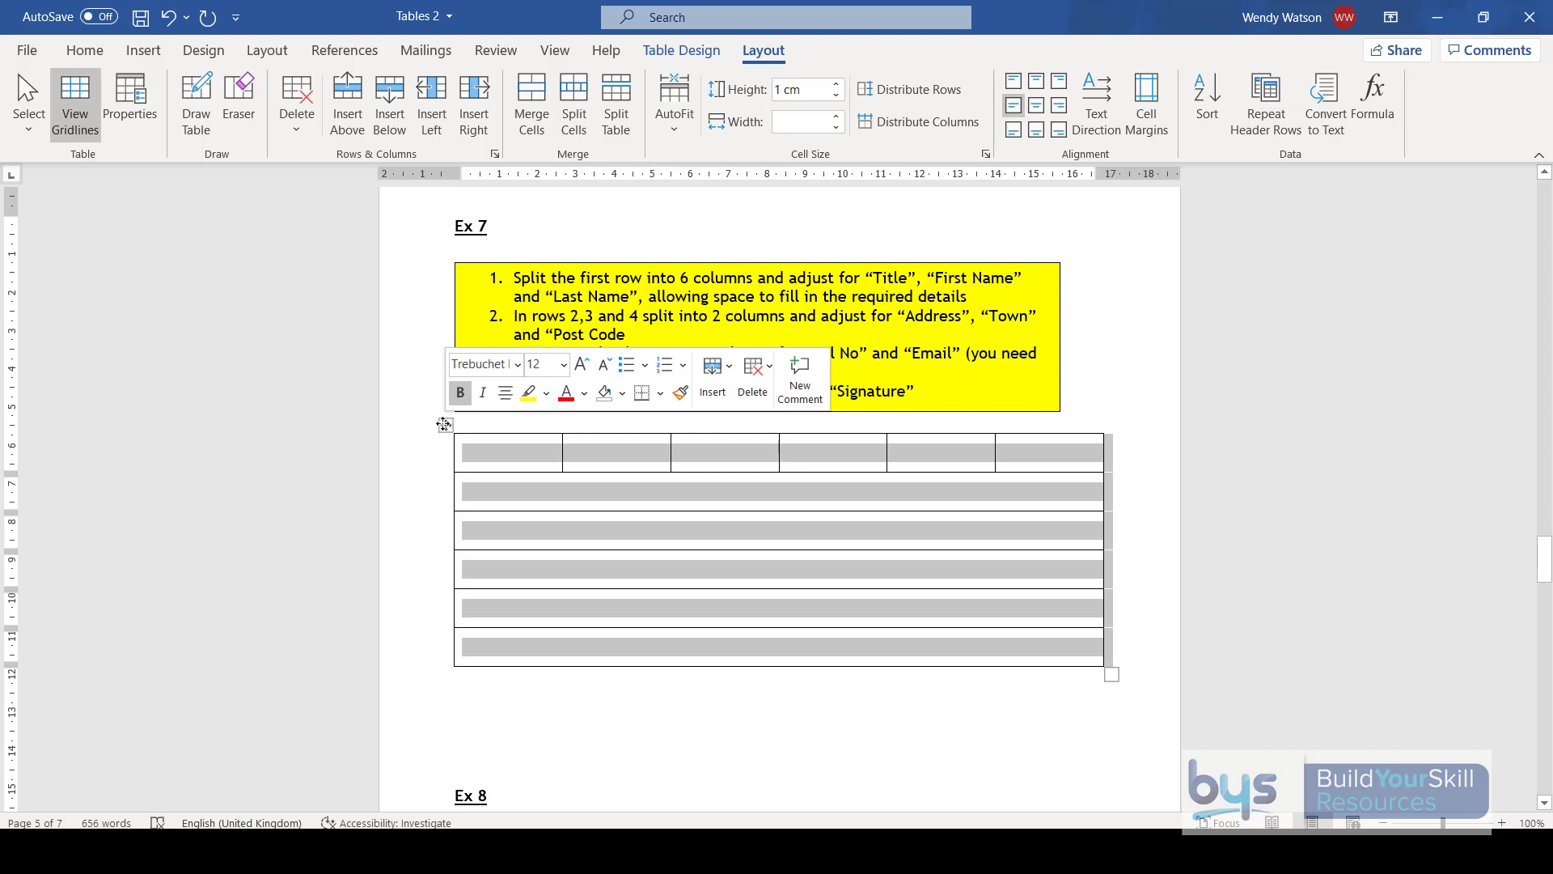
pyautogui.click(86, 51)
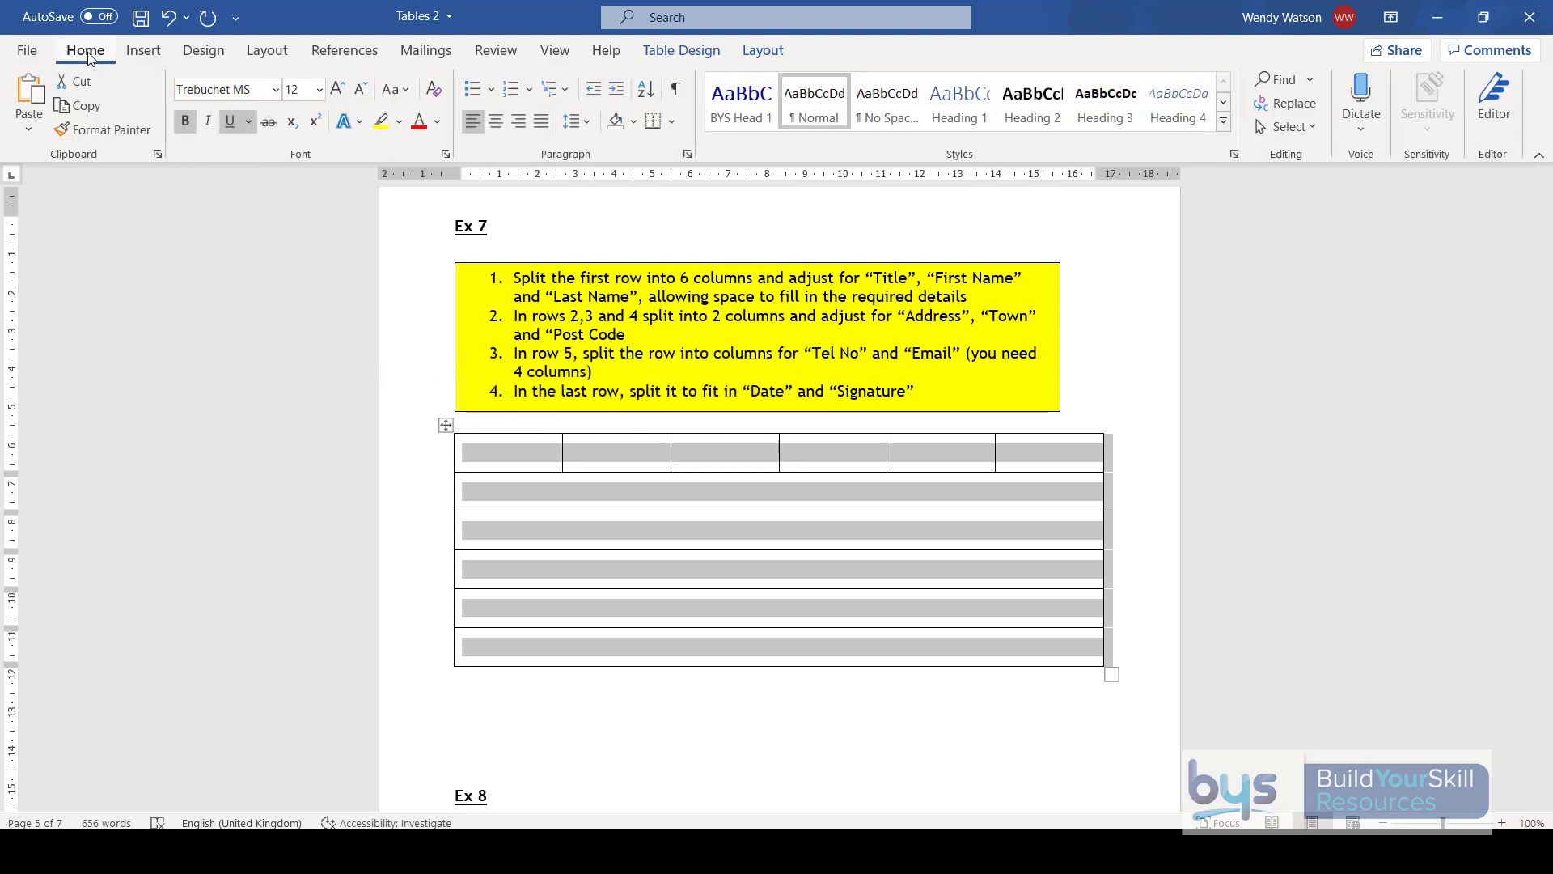
pyautogui.click(181, 126)
# Enter the labels "Title", "First Name" and "Last Name" in the first, third and fifth cells of the form's first row.
pyautogui.click(510, 457)
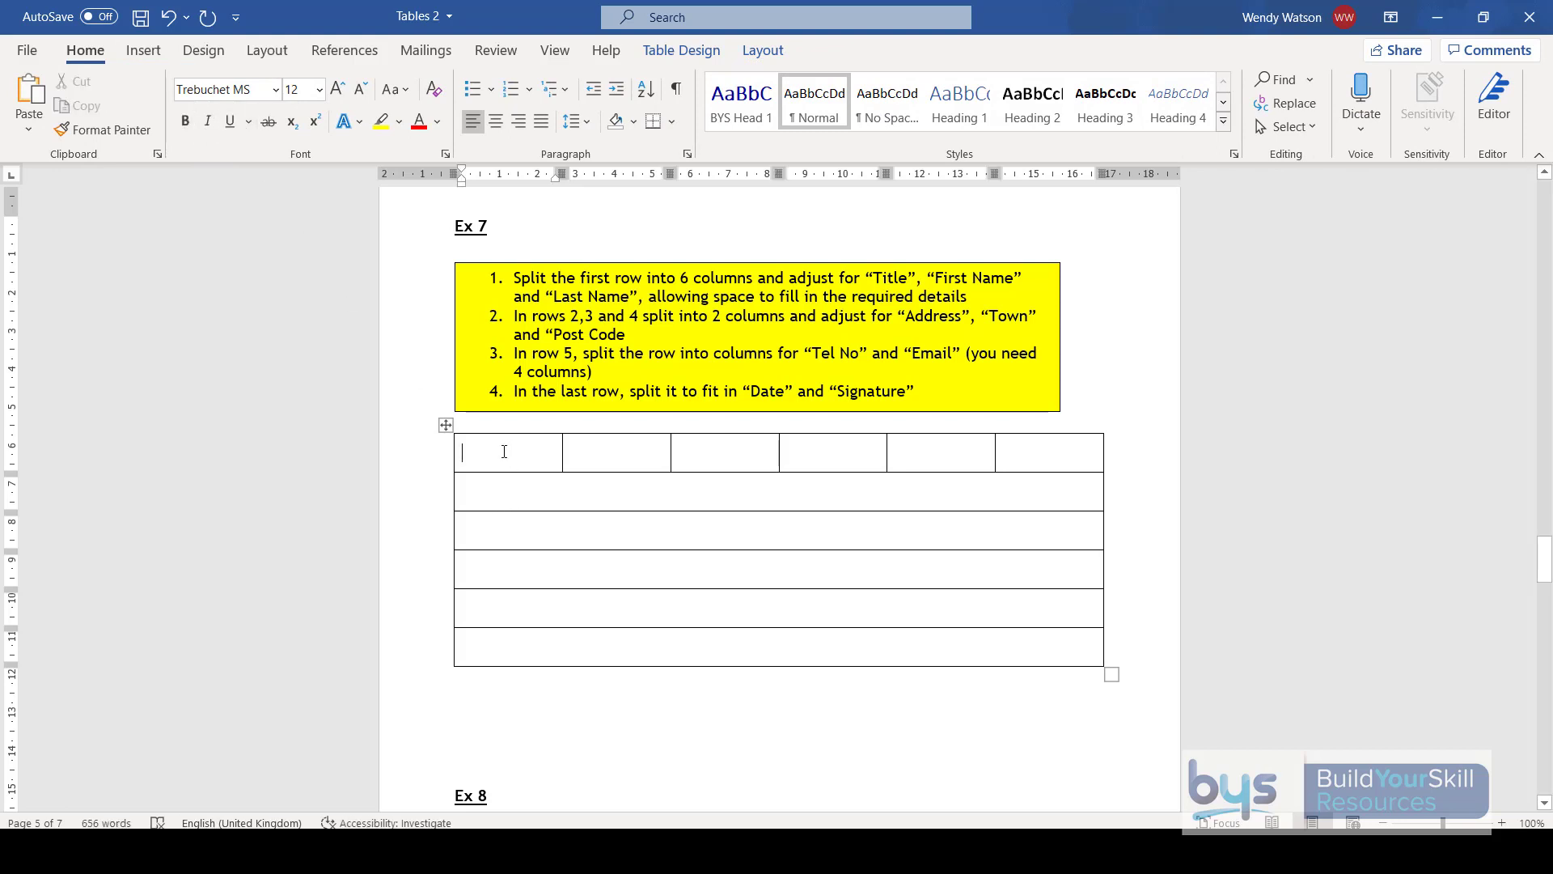
pyautogui.write('Title')
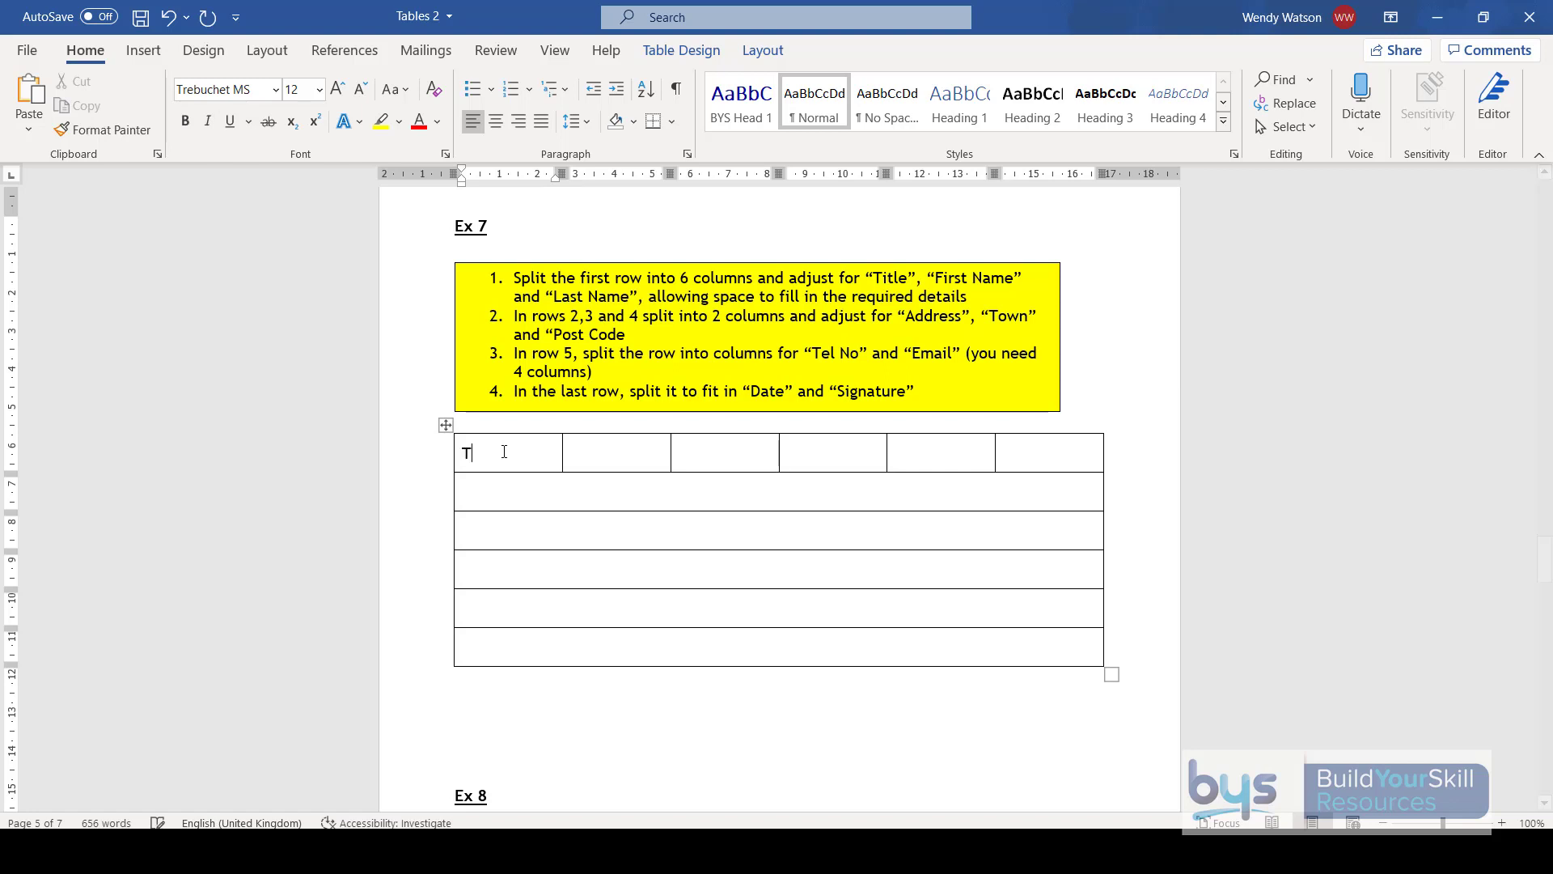
pyautogui.press('Tab')
pyautogui.press('Tab')
pyautogui.write('First Name')
pyautogui.press('Tab')
pyautogui.press('Tab')
pyautogui.write('Last Name')
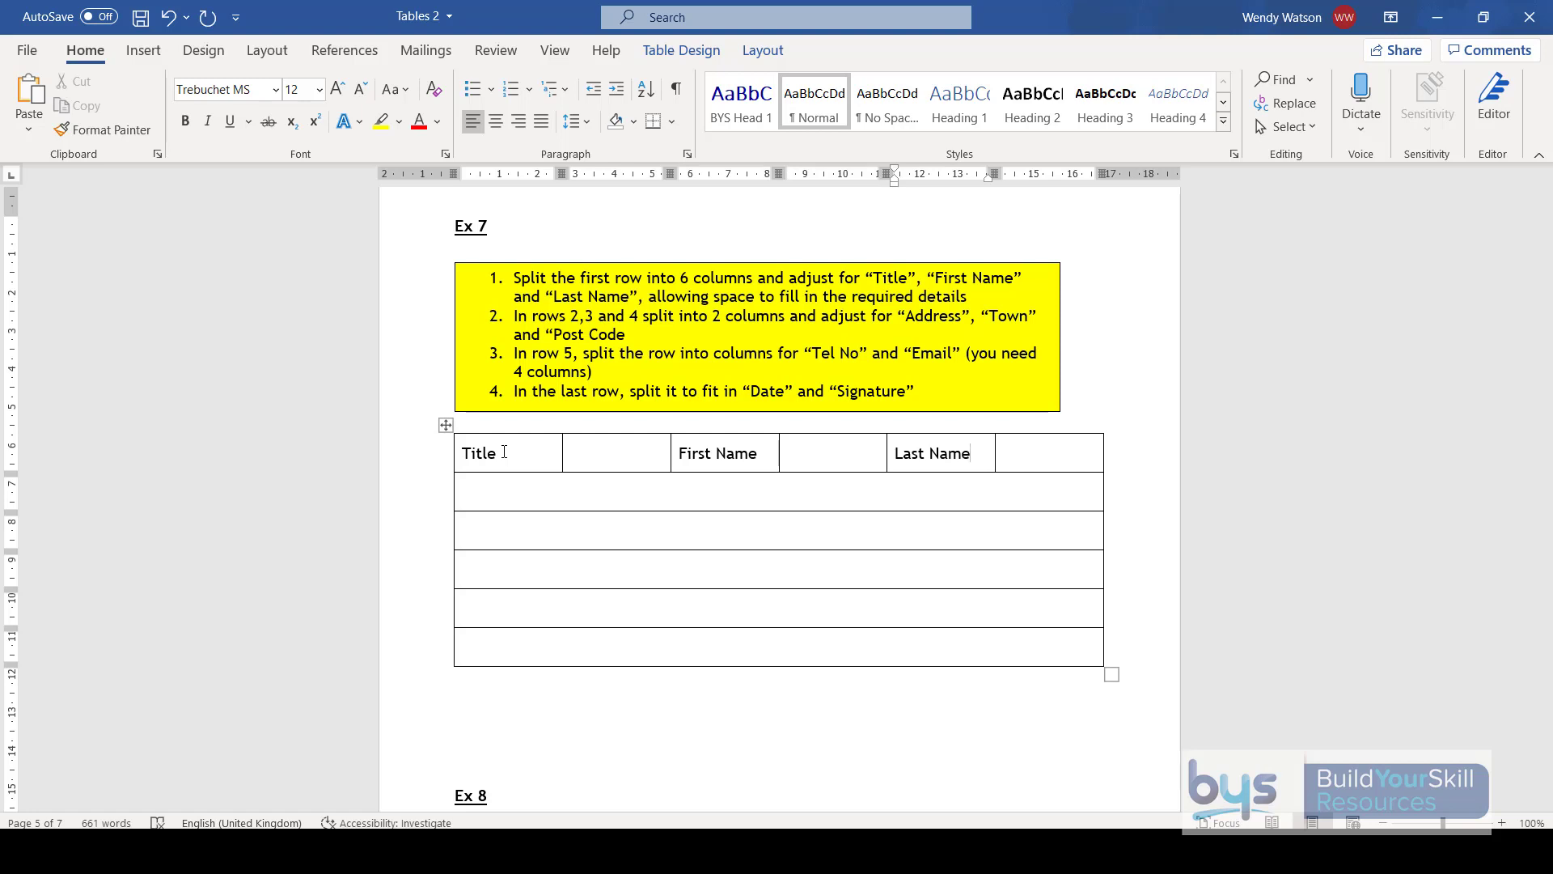
# Narrow the Title cell to fit its label and reduce the blank cell beside it.
pyautogui.moveTo(560, 449); pyautogui.dragTo(511, 449)
pyautogui.moveTo(671, 450); pyautogui.dragTo(598, 451)
pyautogui.click(557, 454)
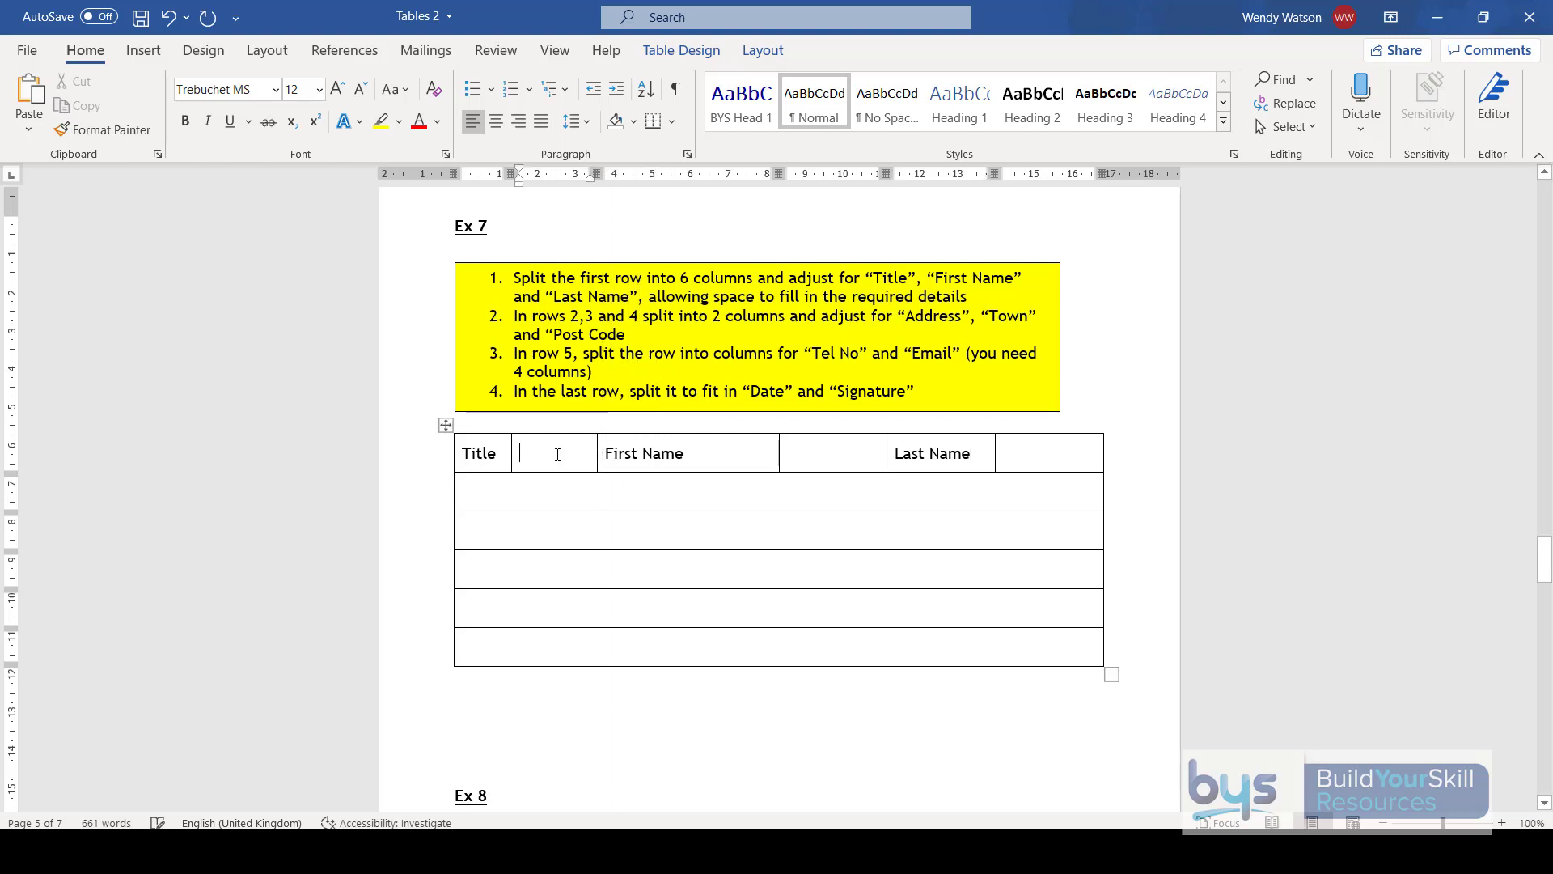
pyautogui.write('Mrs')
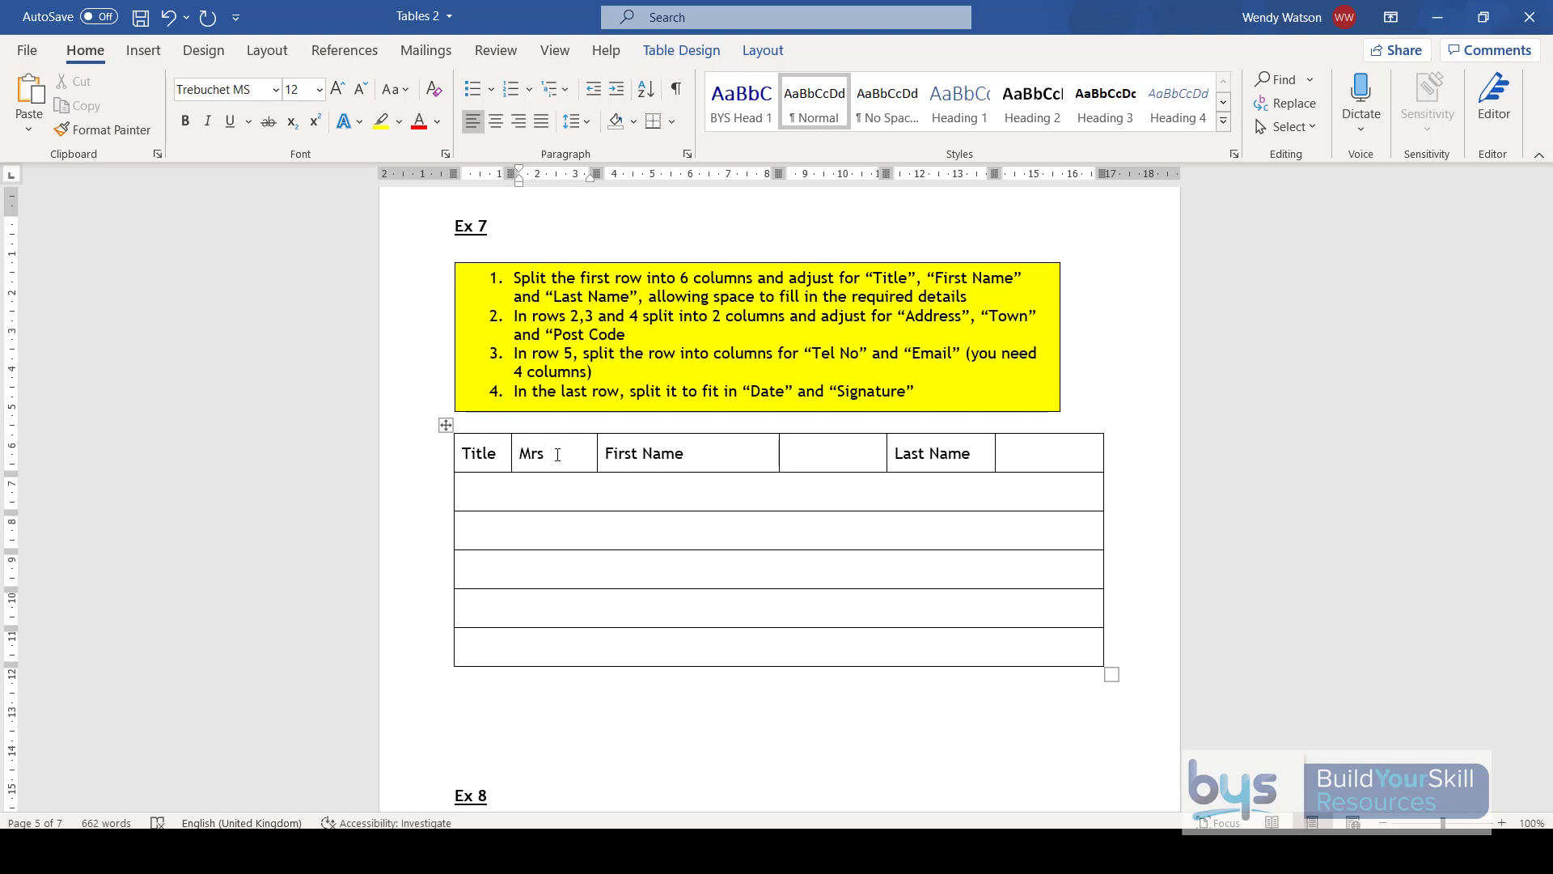
pyautogui.press('BackSpace')
pyautogui.press('BackSpace')
pyautogui.press('BackSpace')
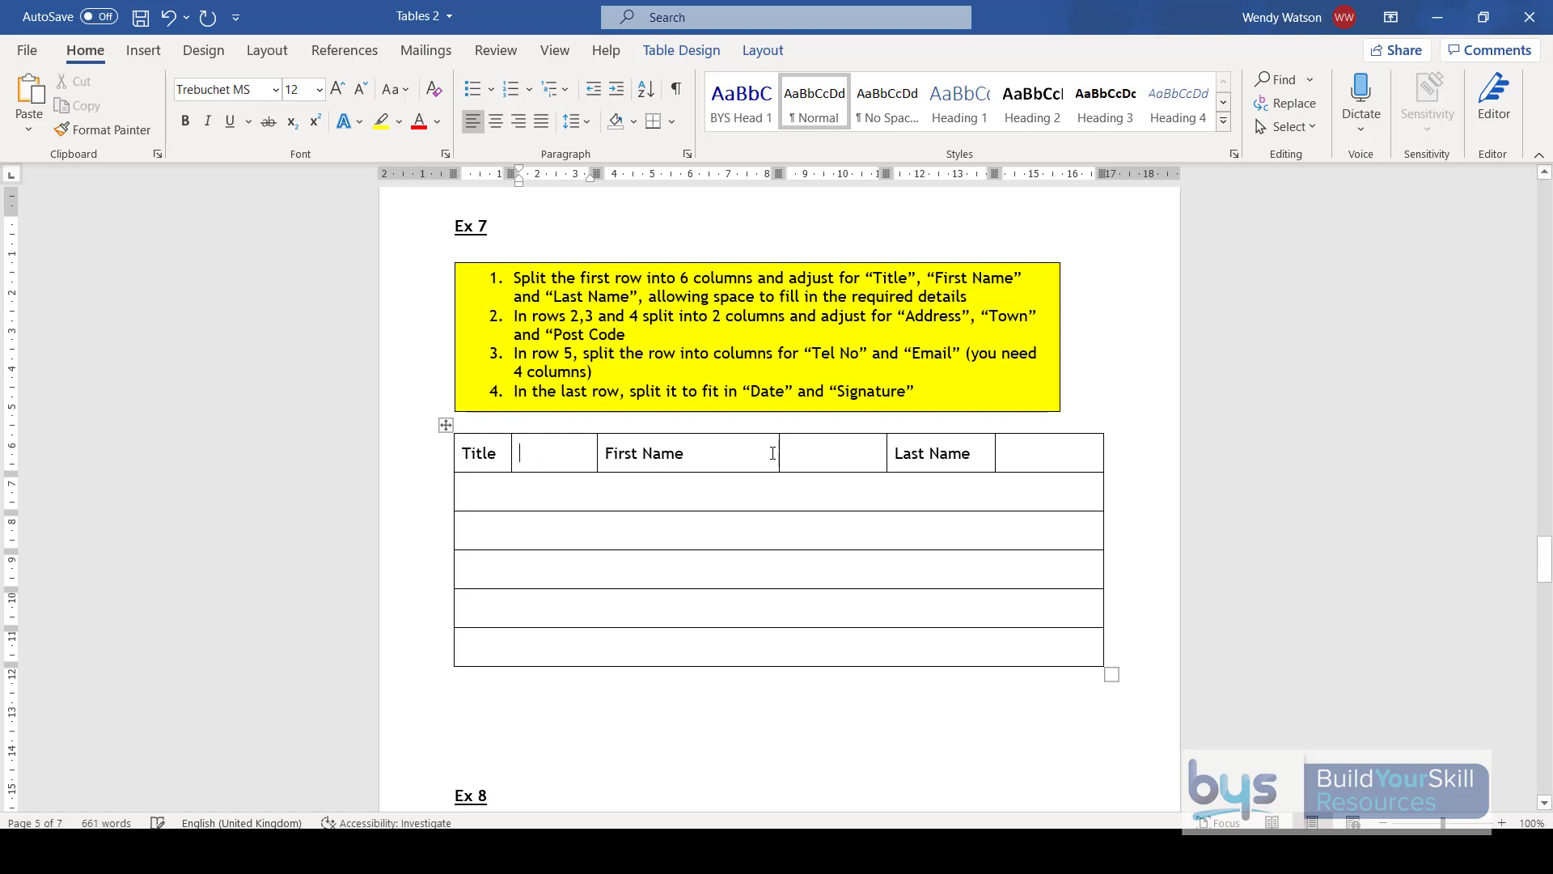
# Narrow the First Name and Last Name cells to fit their labels, leaving wider blank cells beside them.
pyautogui.moveTo(778, 453); pyautogui.dragTo(692, 457)
pyautogui.click(725, 455)
pyautogui.moveTo(993, 453); pyautogui.dragTo(865, 453)
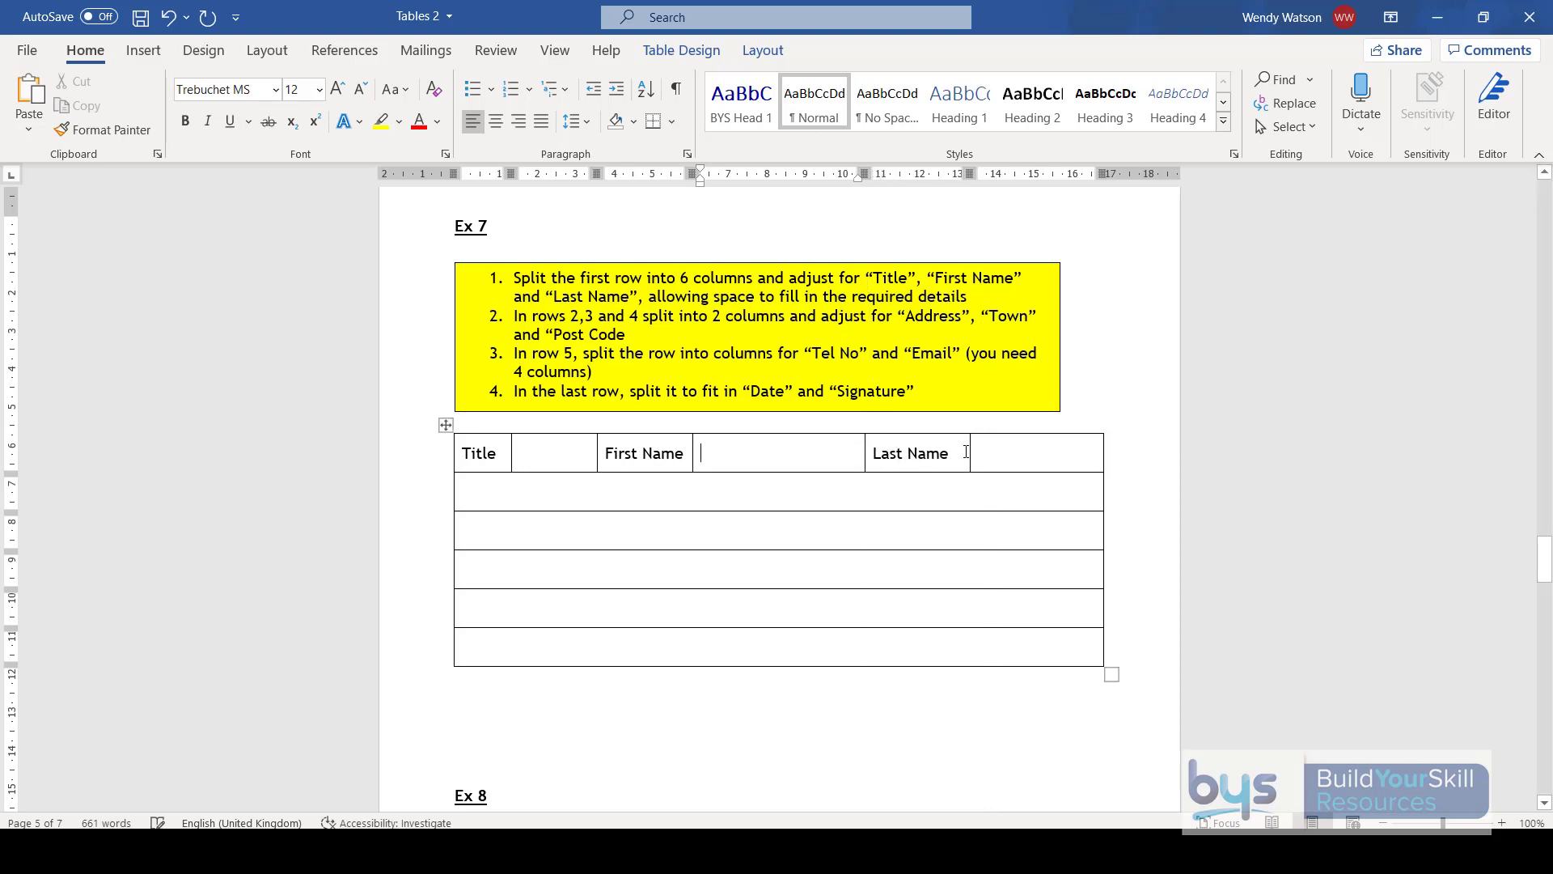
pyautogui.moveTo(971, 451); pyautogui.dragTo(960, 451)
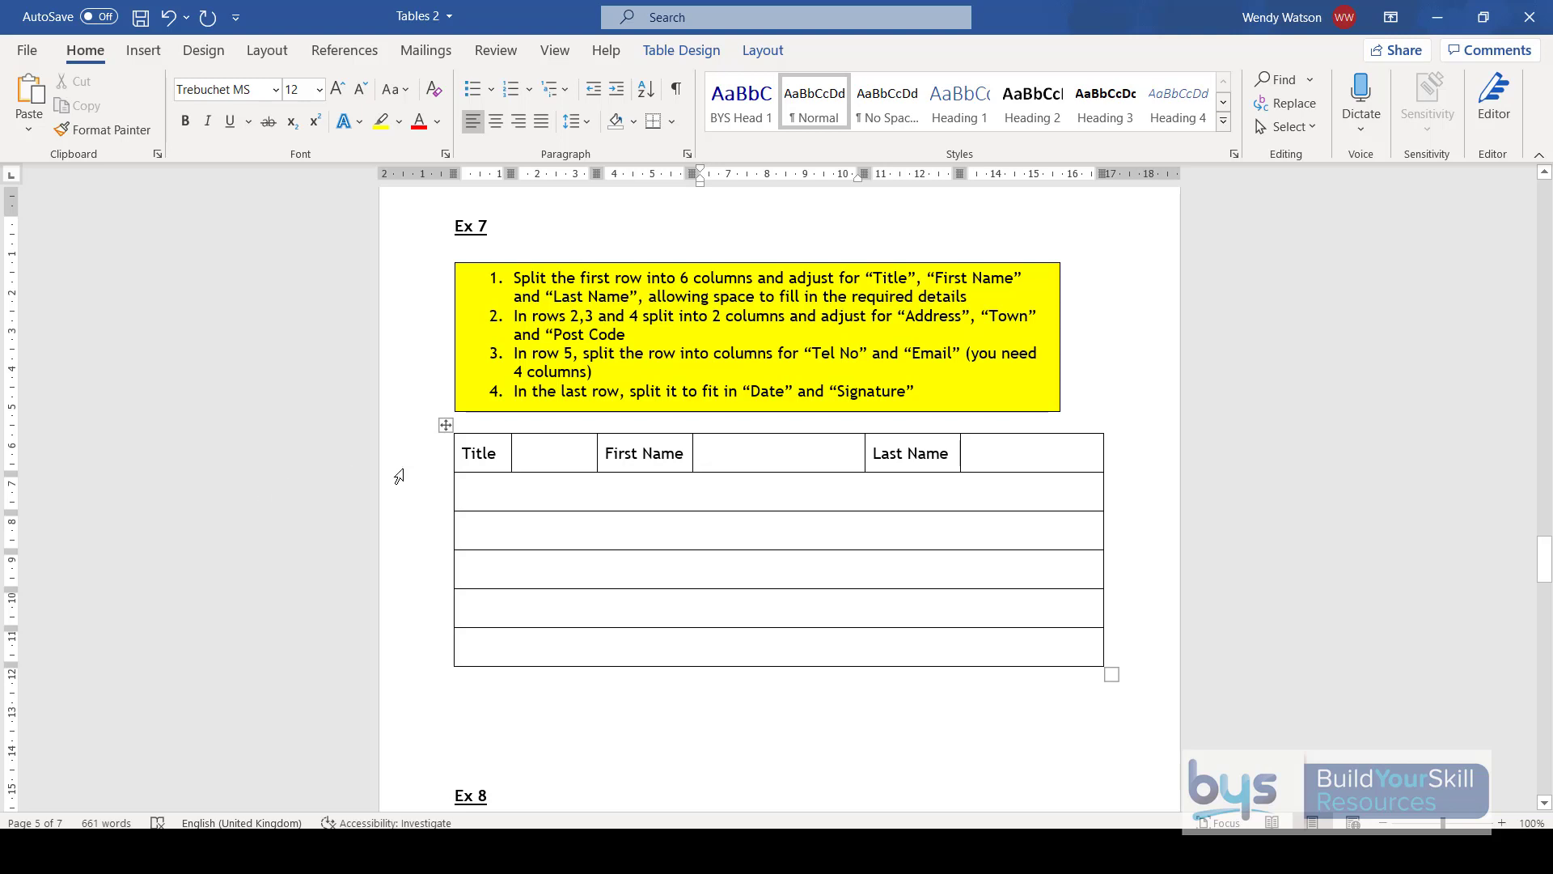
# Split the form table's second row into 2 columns and 1 row.
pyautogui.click(494, 495)
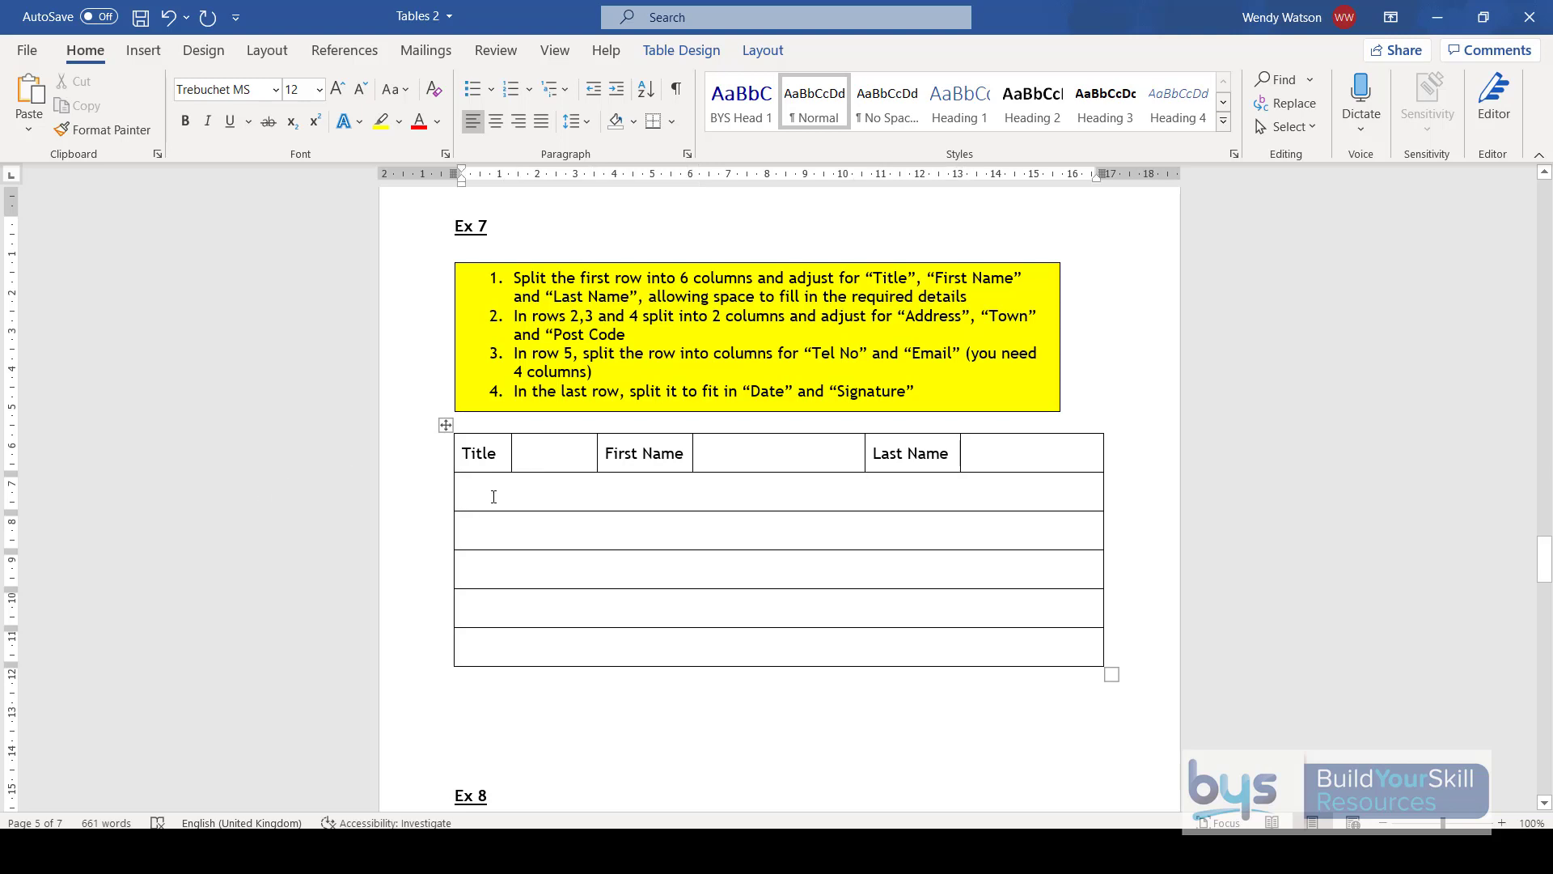
pyautogui.click(764, 53)
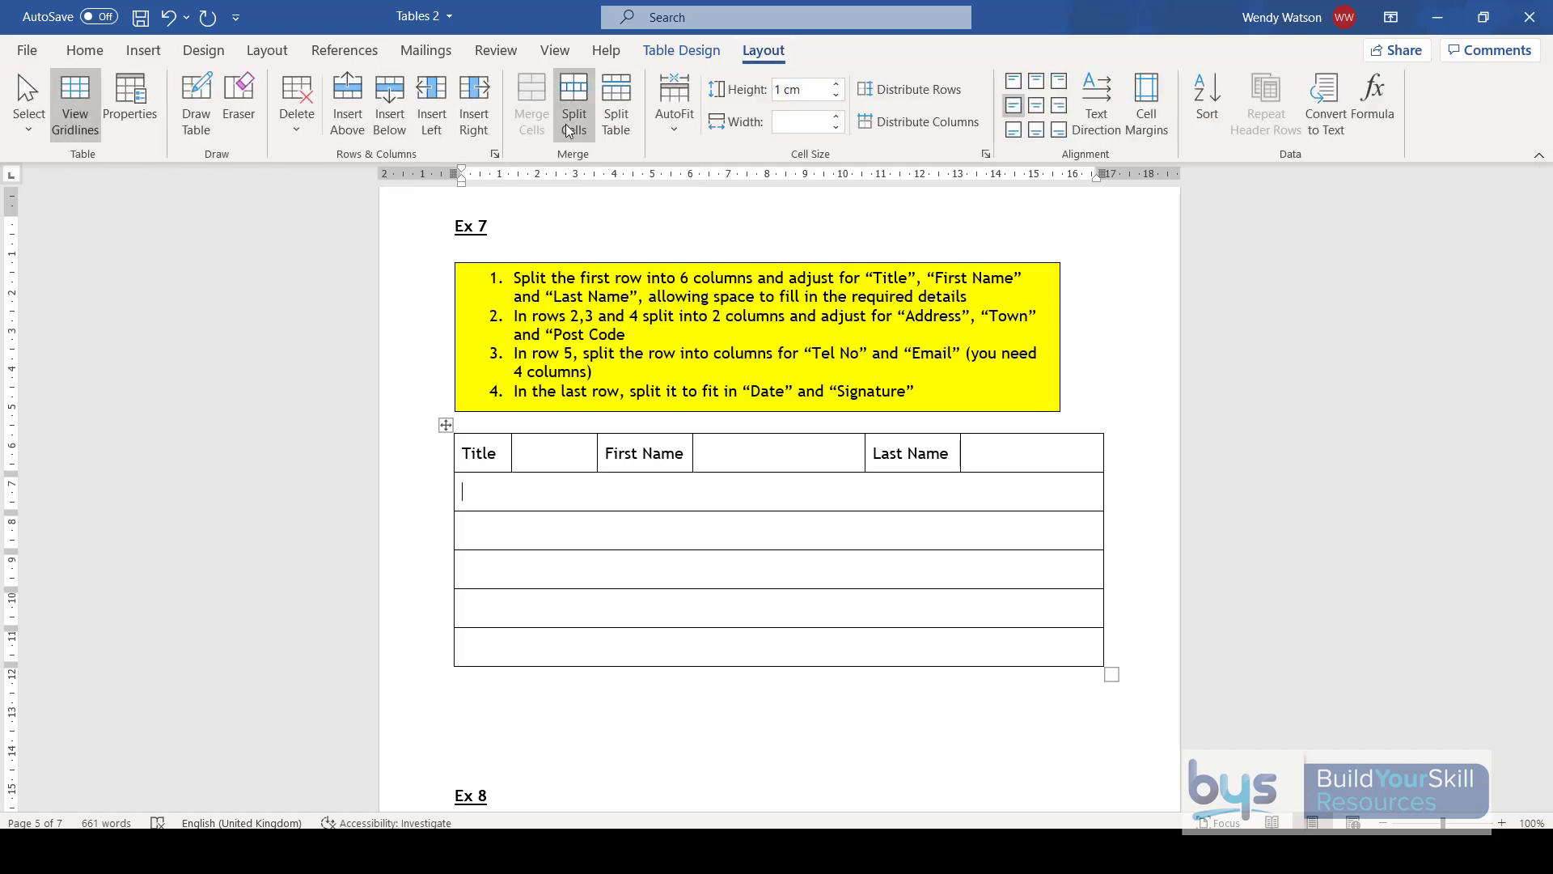
pyautogui.click(579, 100)
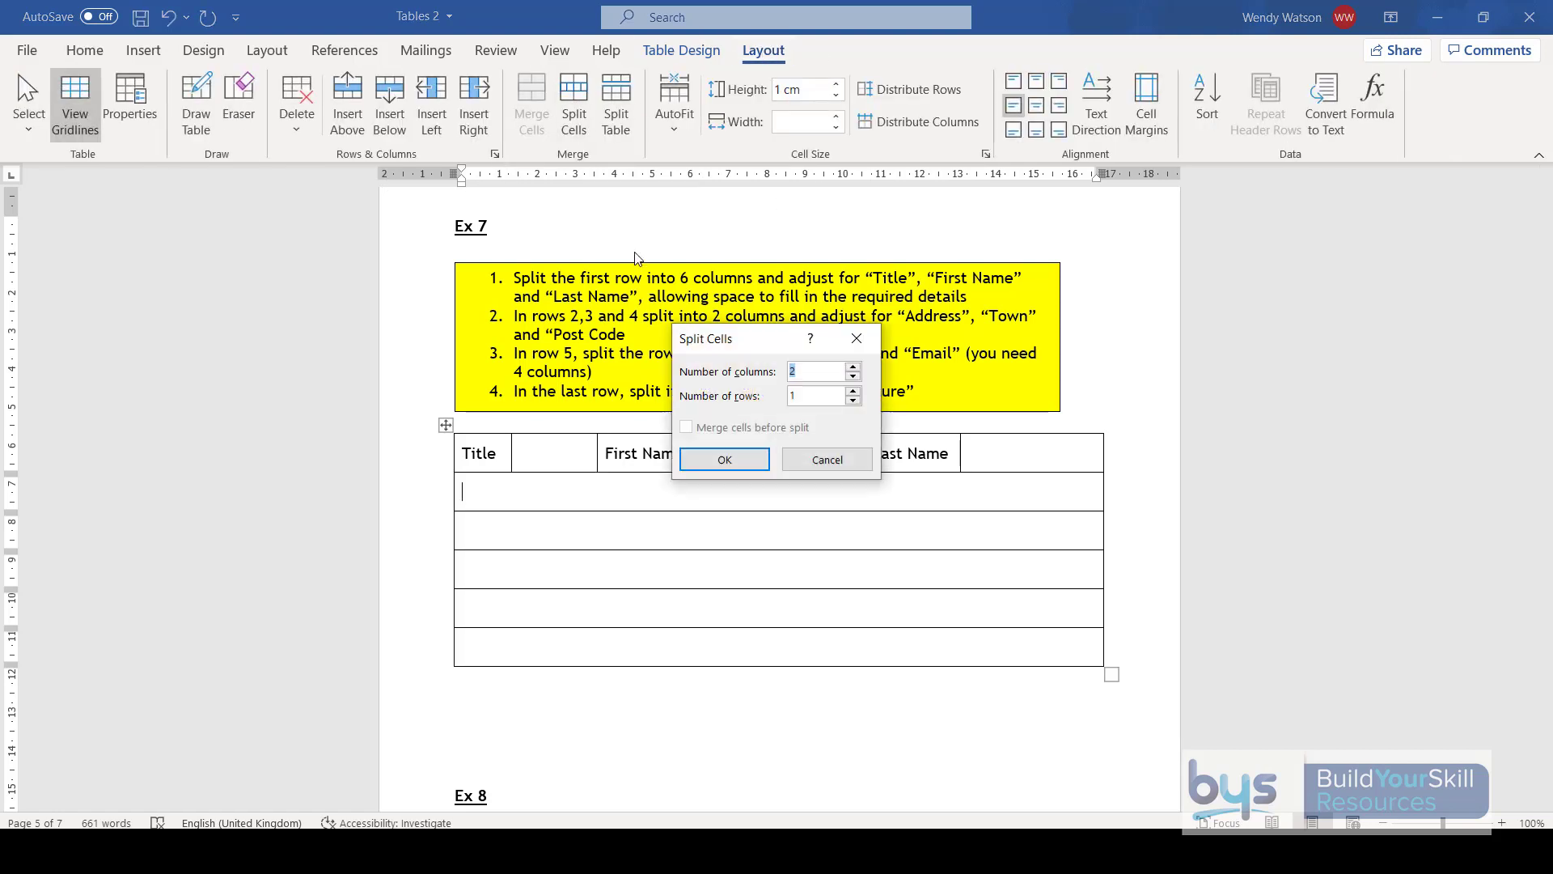
pyautogui.click(725, 460)
# Enter "Address" in the second row's first cell and narrow it to line up with the start of the First Name cell.
pyautogui.click(584, 489)
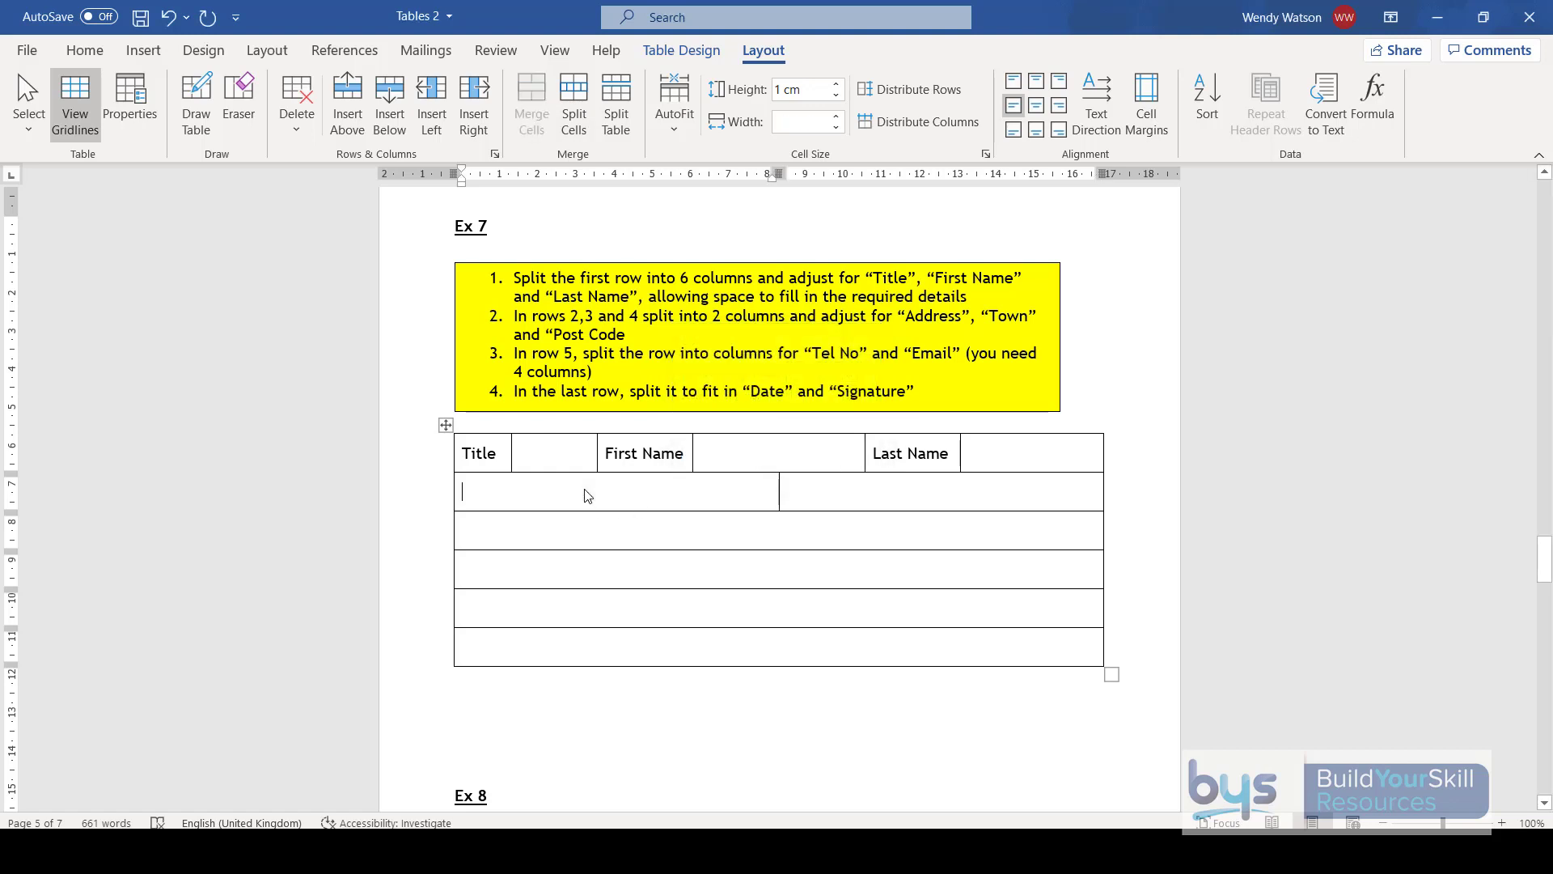
pyautogui.write('Address')
pyautogui.moveTo(776, 495); pyautogui.dragTo(599, 510)
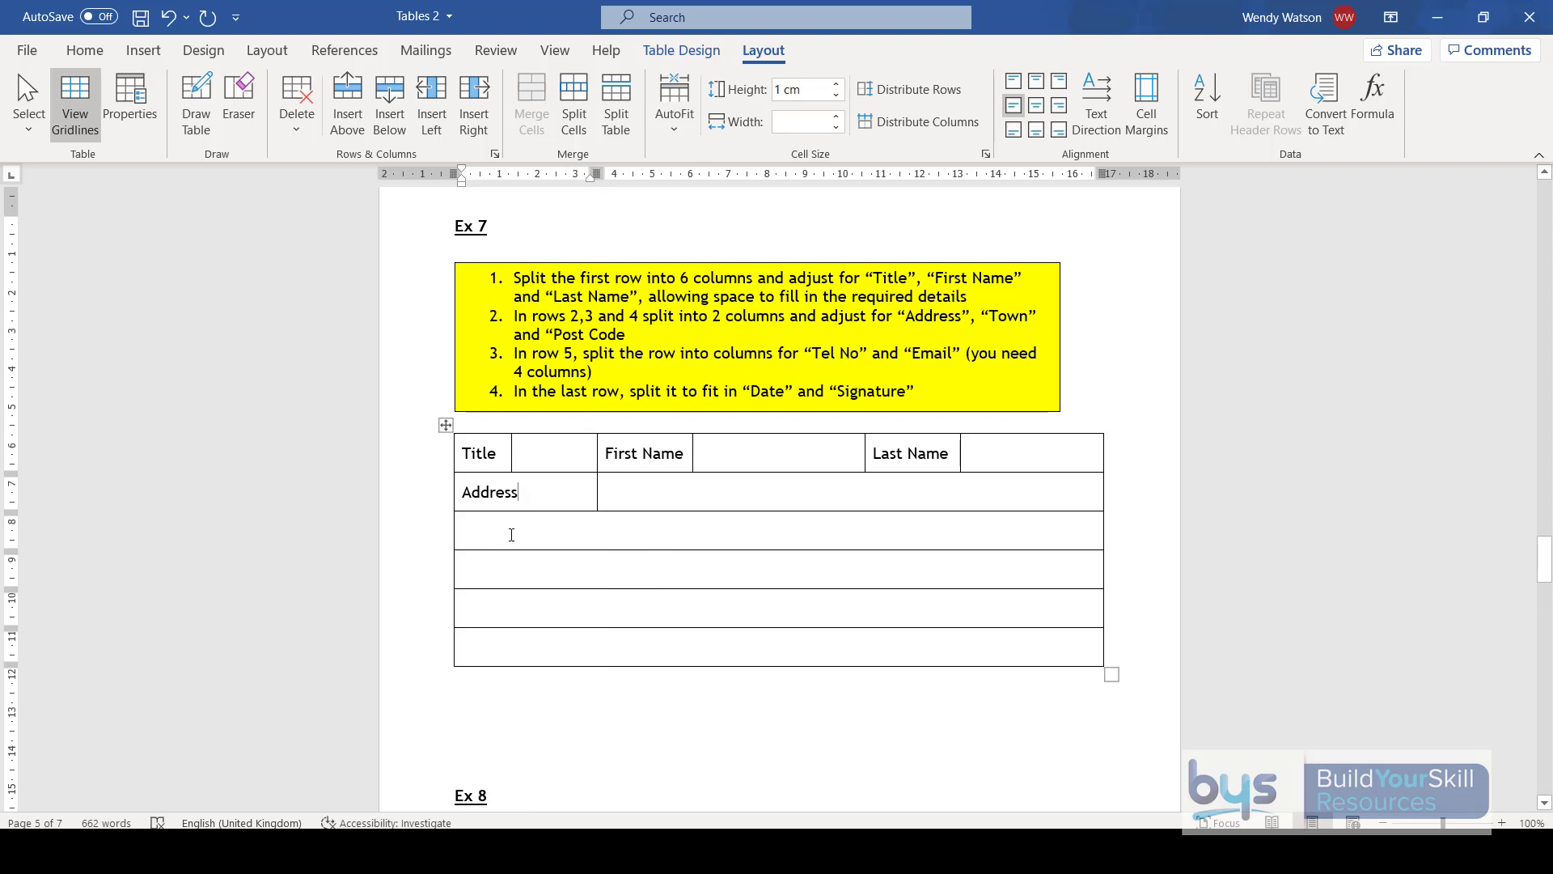
# Split the third and fourth rows into 2 columns and 2 rows, and align their divider with the Address cell's edge.
pyautogui.moveTo(512, 534); pyautogui.dragTo(518, 557)
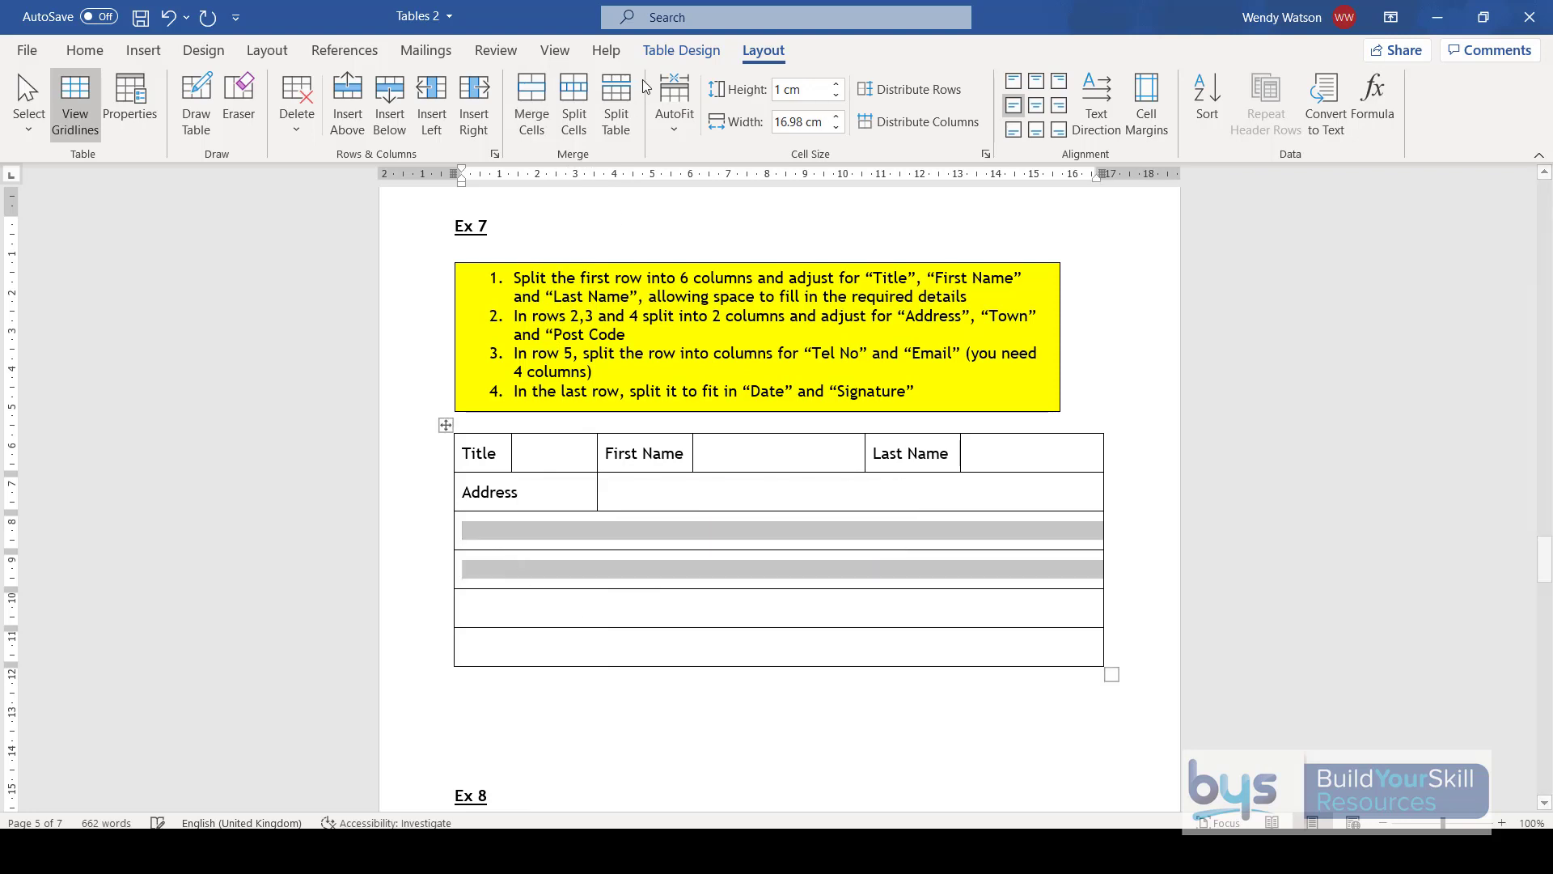
pyautogui.click(574, 111)
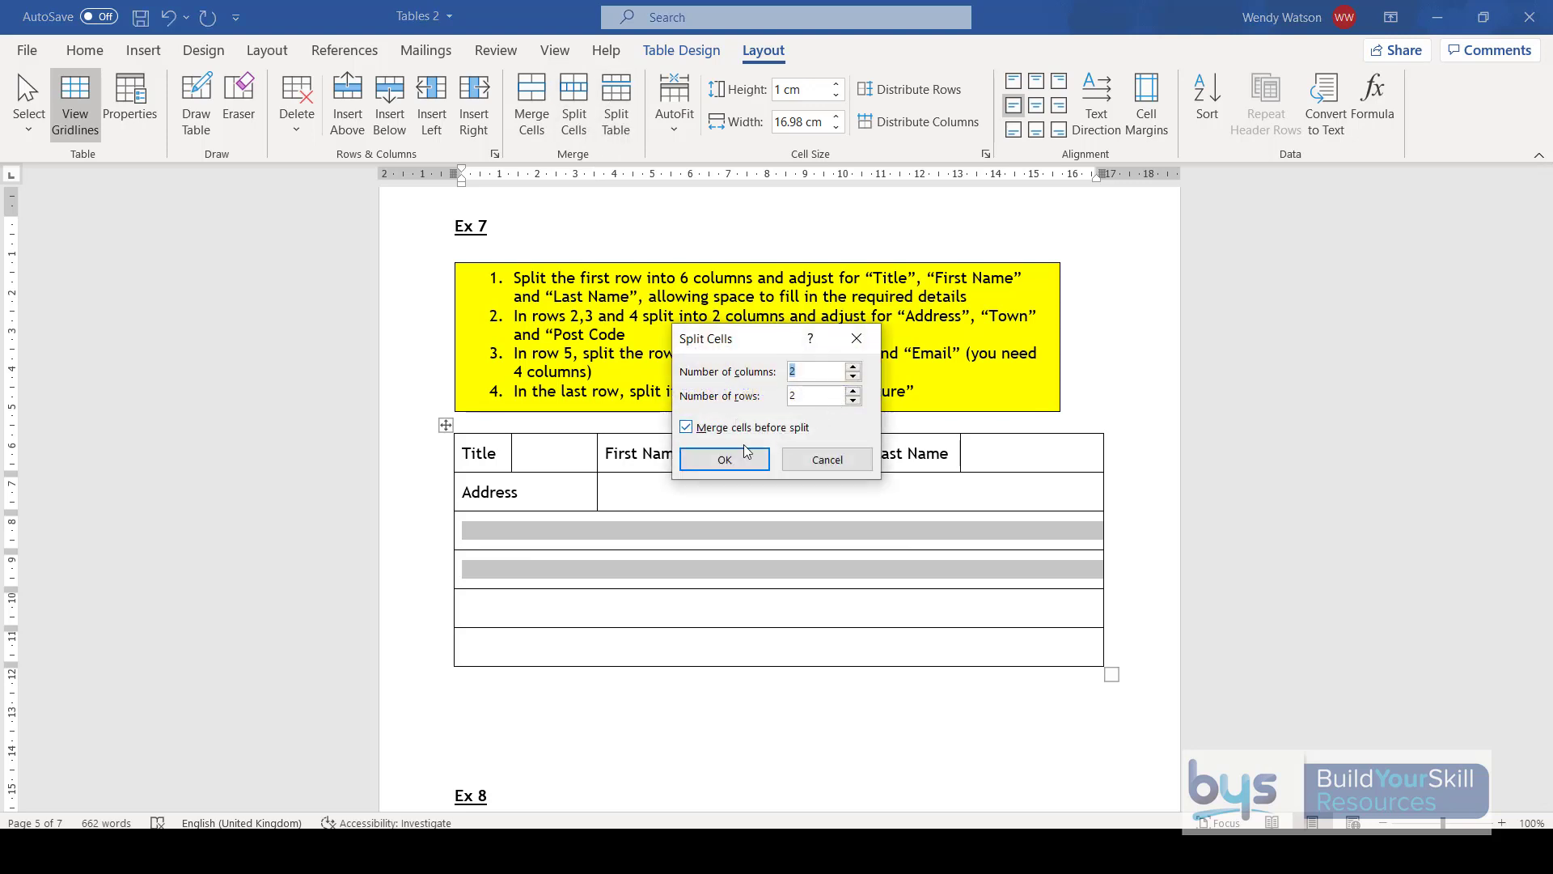
pyautogui.click(715, 457)
pyautogui.click(770, 534)
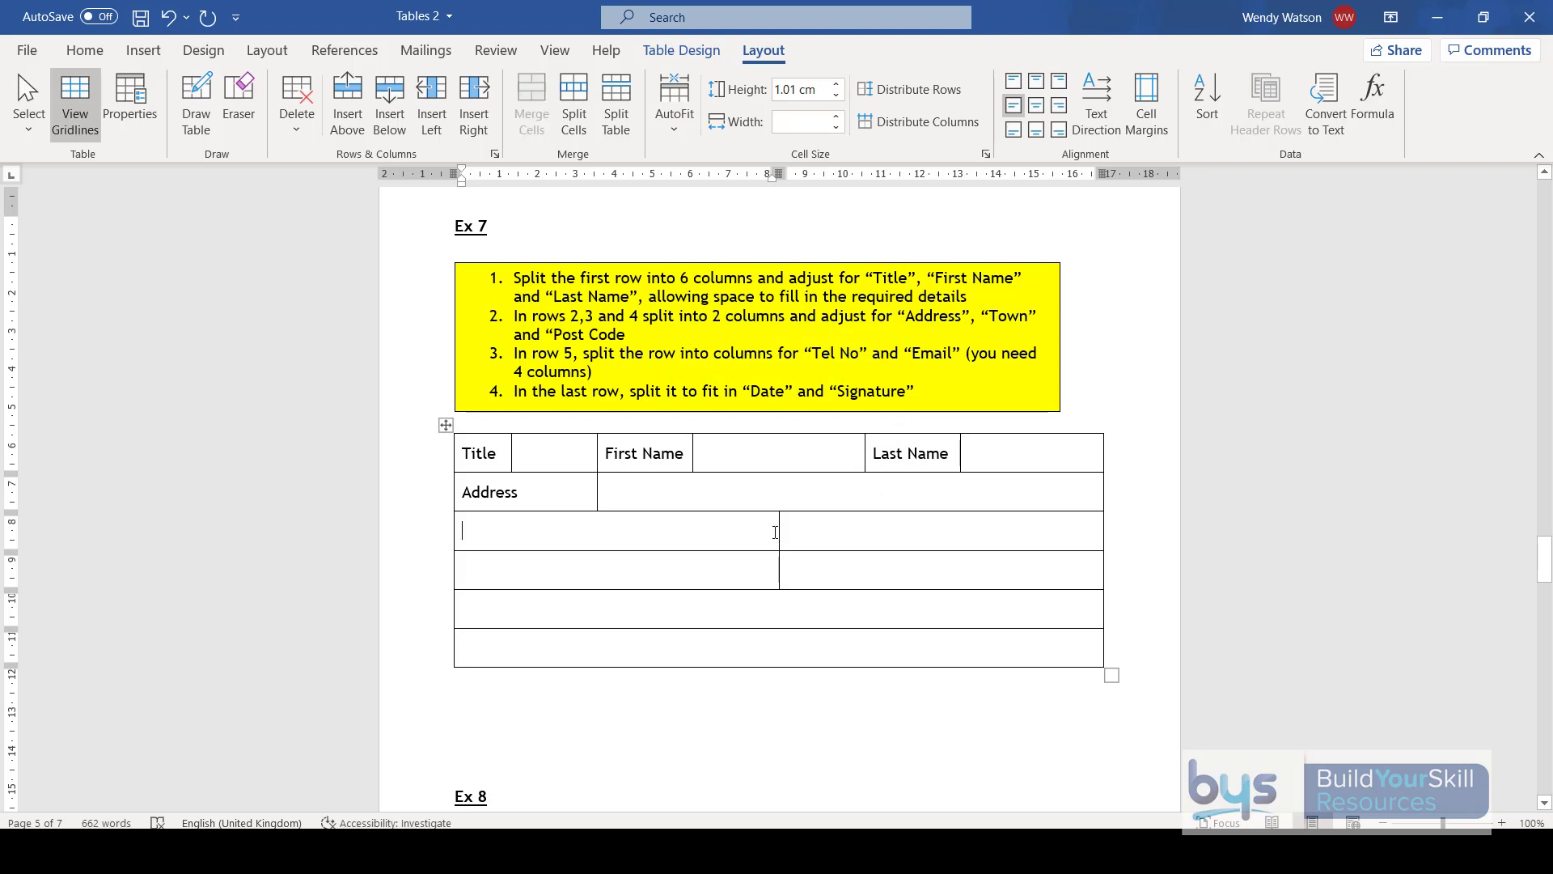
pyautogui.moveTo(778, 531); pyautogui.dragTo(597, 531)
# Merge the Address cell with the two empty cells below it.
pyautogui.moveTo(535, 502); pyautogui.dragTo(524, 570)
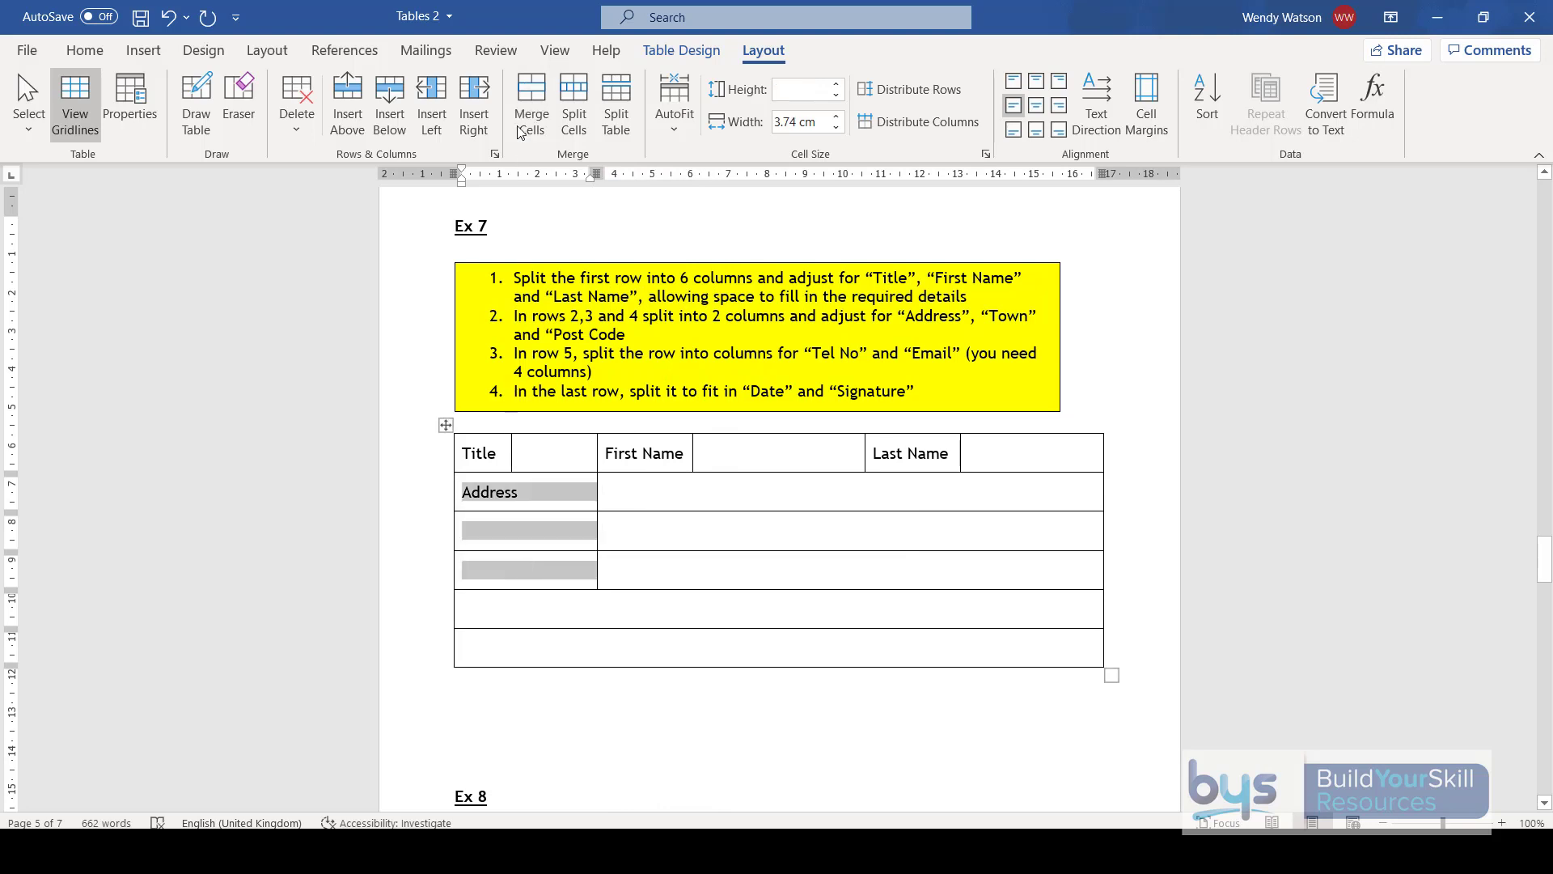
pyautogui.click(531, 101)
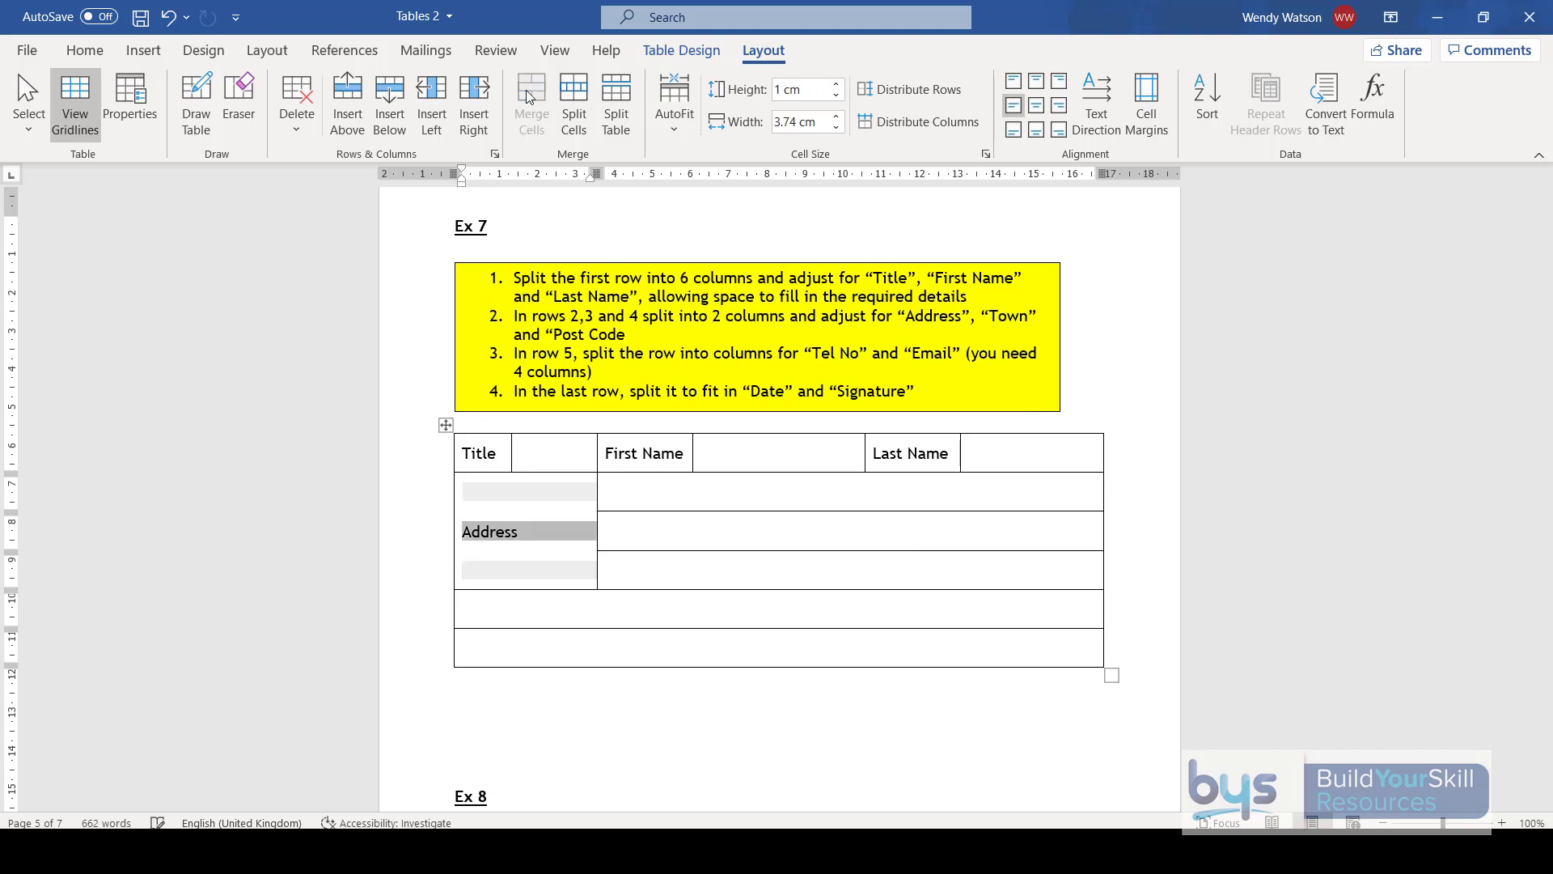
pyautogui.click(506, 532)
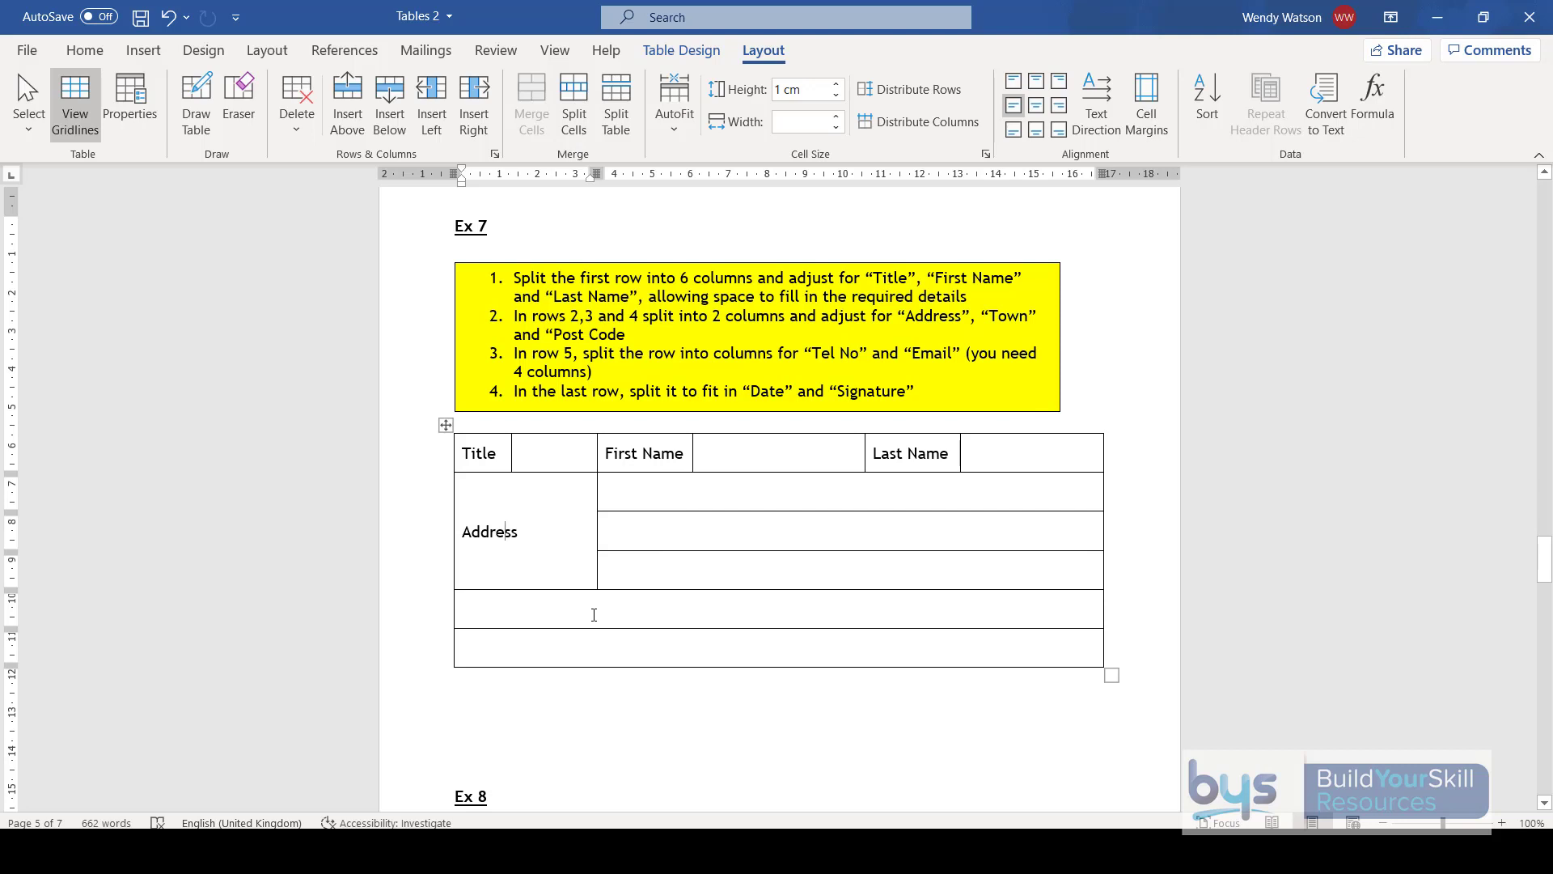
# Split the fifth row of the form table into 2 columns and 1 row.
pyautogui.click(520, 611)
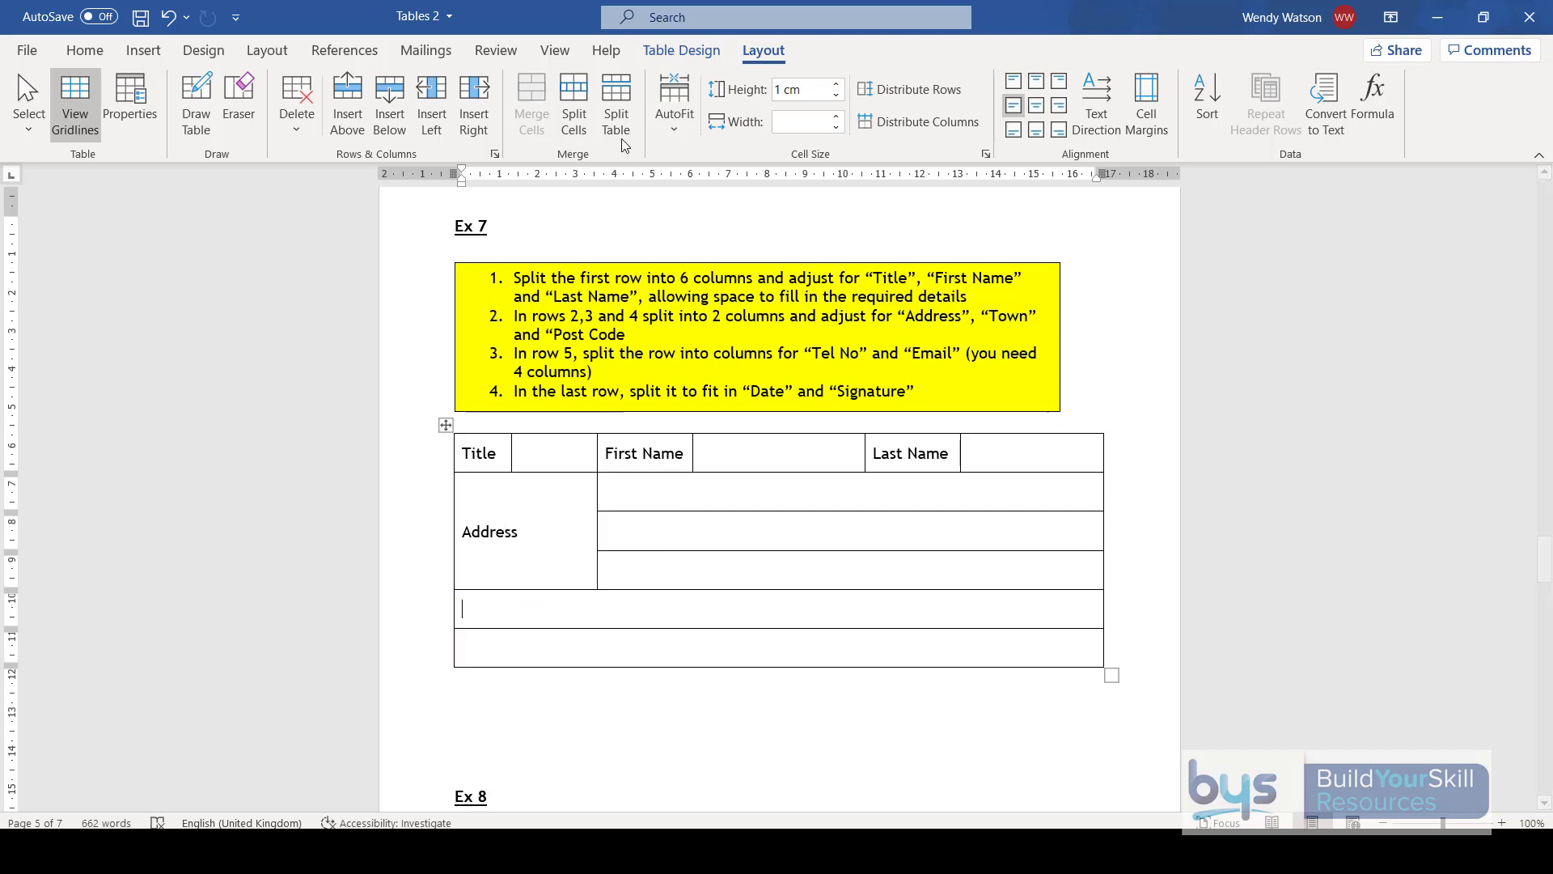
pyautogui.click(584, 104)
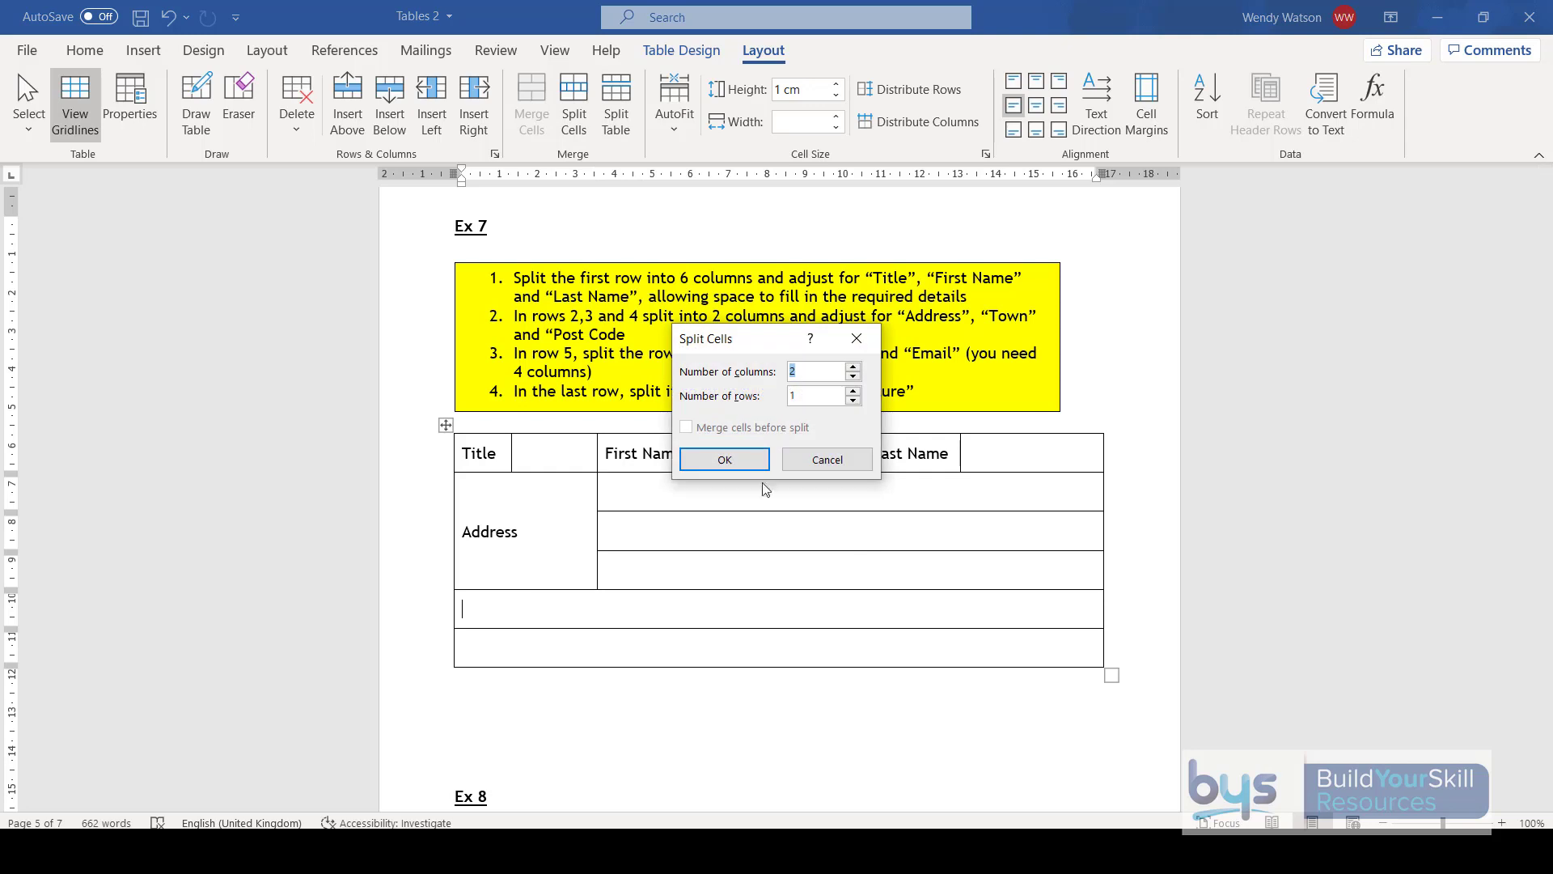
pyautogui.click(718, 456)
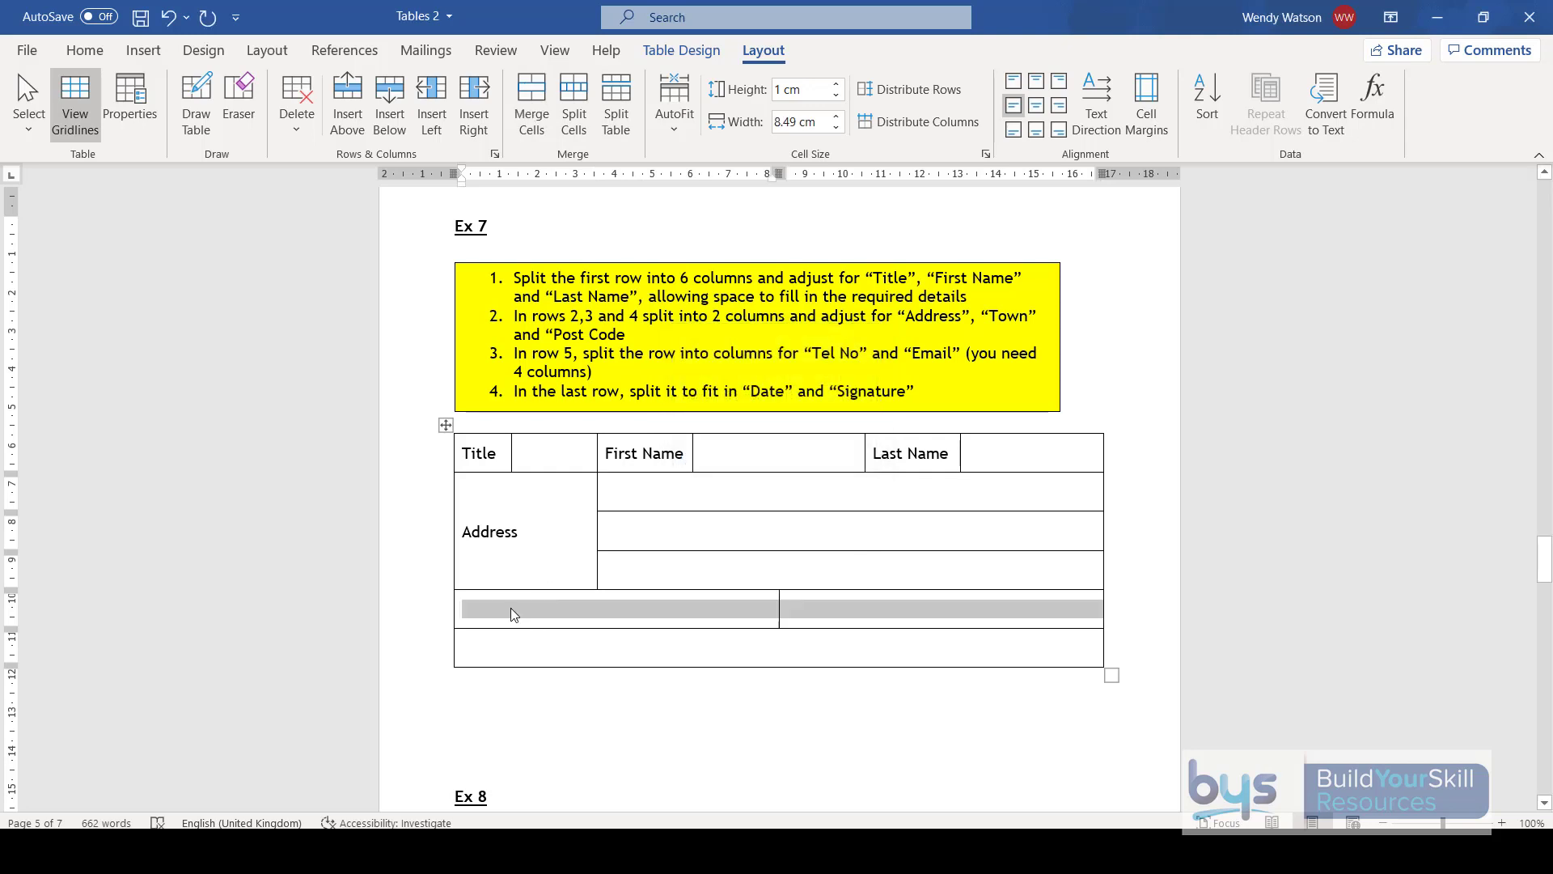
# Enter "Postcode" in the fifth row's first cell and narrow it to match the Address cell's width.
pyautogui.click(512, 612)
pyautogui.write('Postcode')
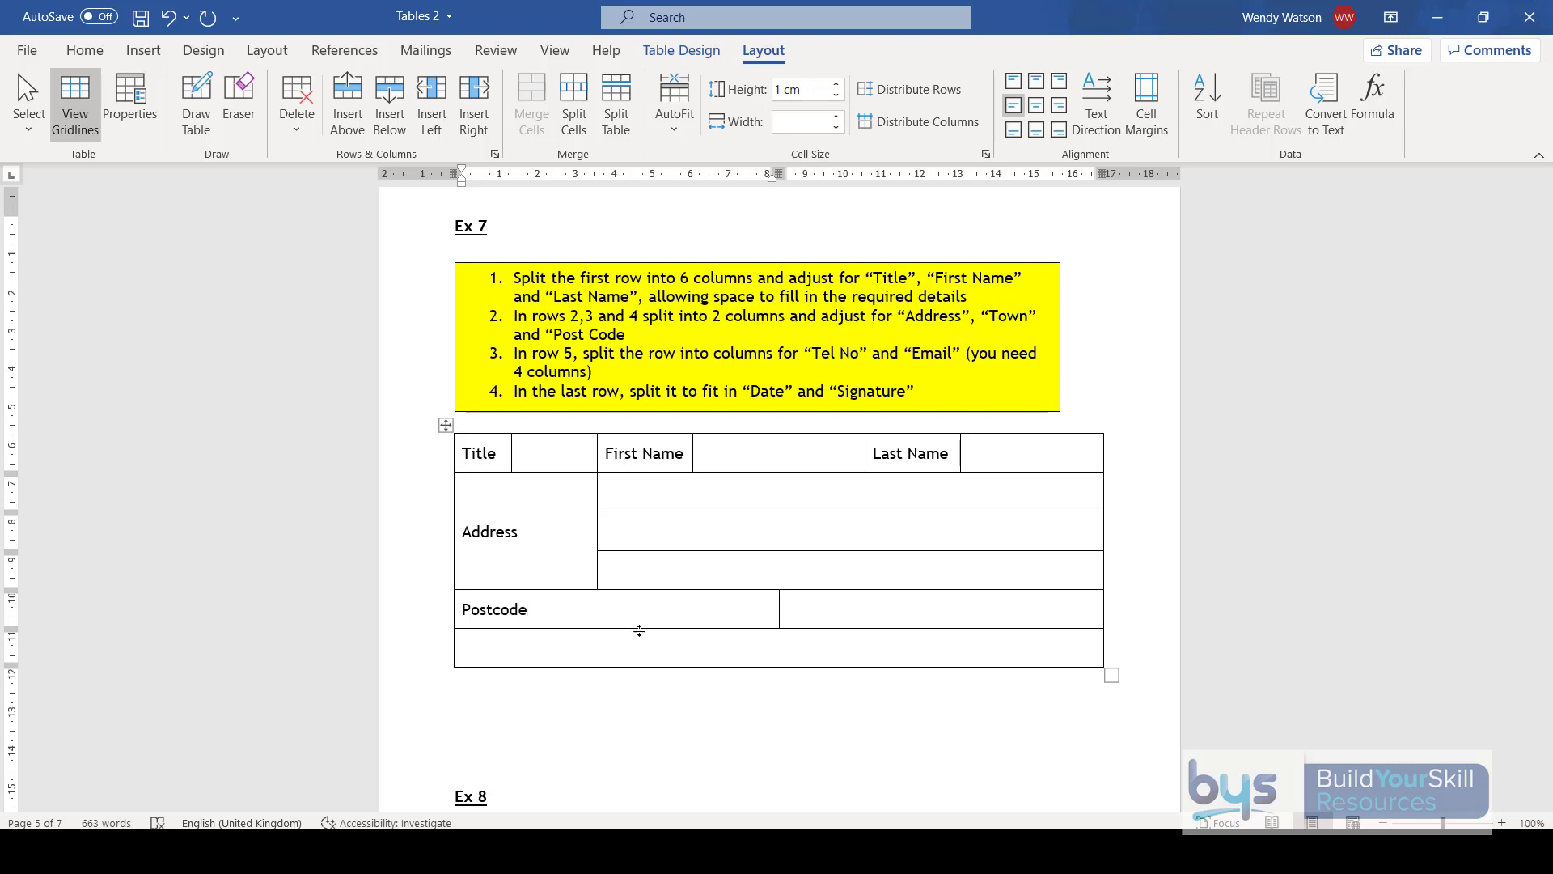
pyautogui.moveTo(776, 607); pyautogui.dragTo(597, 616)
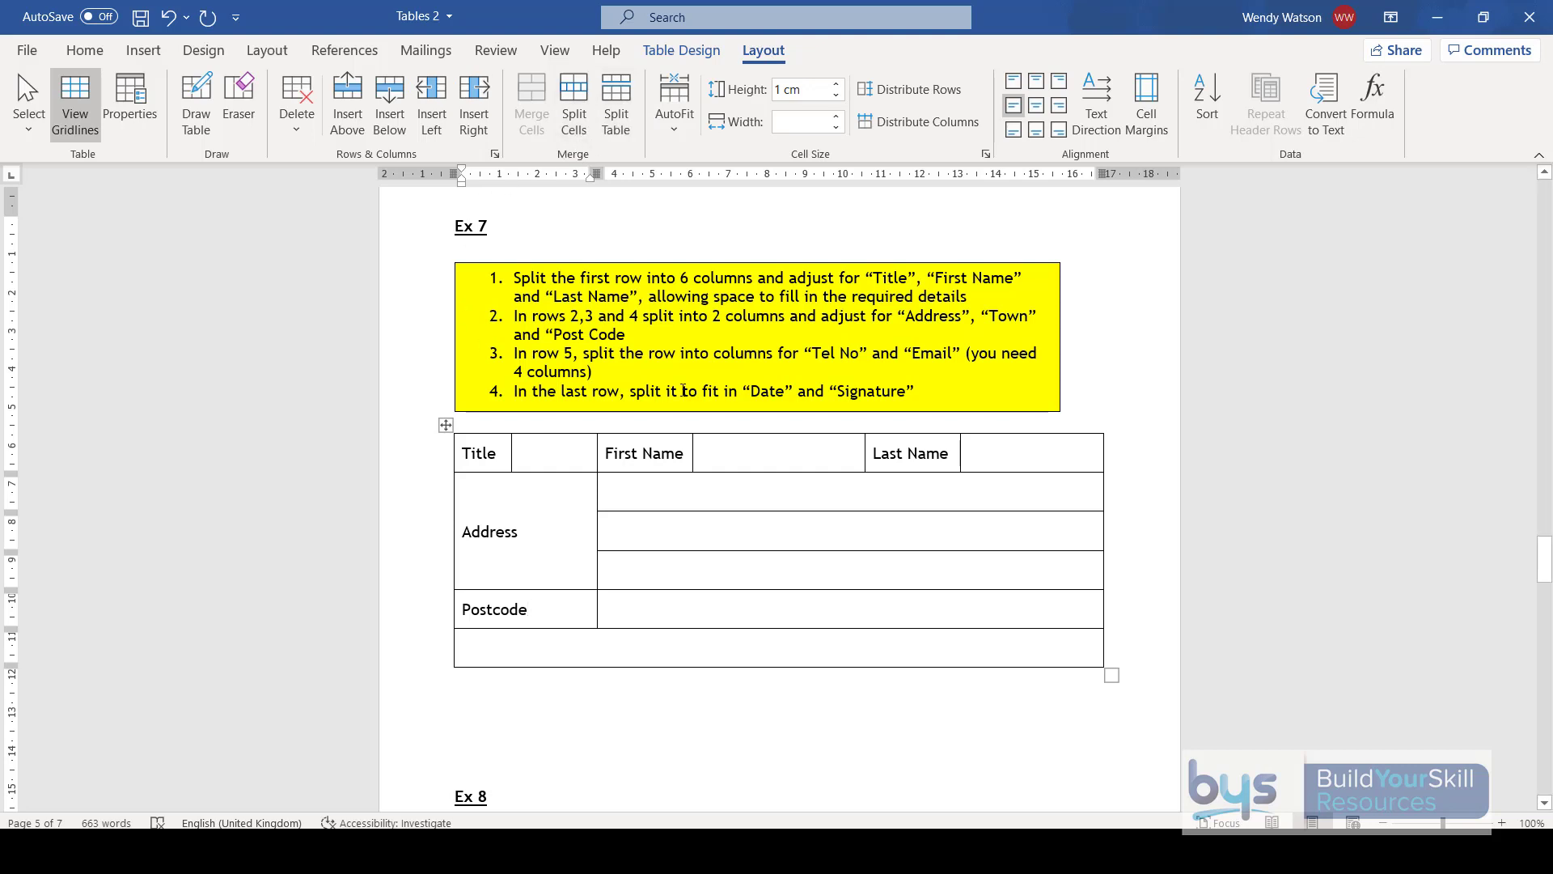
pyautogui.scroll(-4, 751, 432)
pyautogui.scroll(3, 746, 441)
pyautogui.scroll(1, 746, 441)
pyautogui.click(531, 514)
# Shade the Title cell of the form table grey.
pyautogui.doubleClick(485, 455)
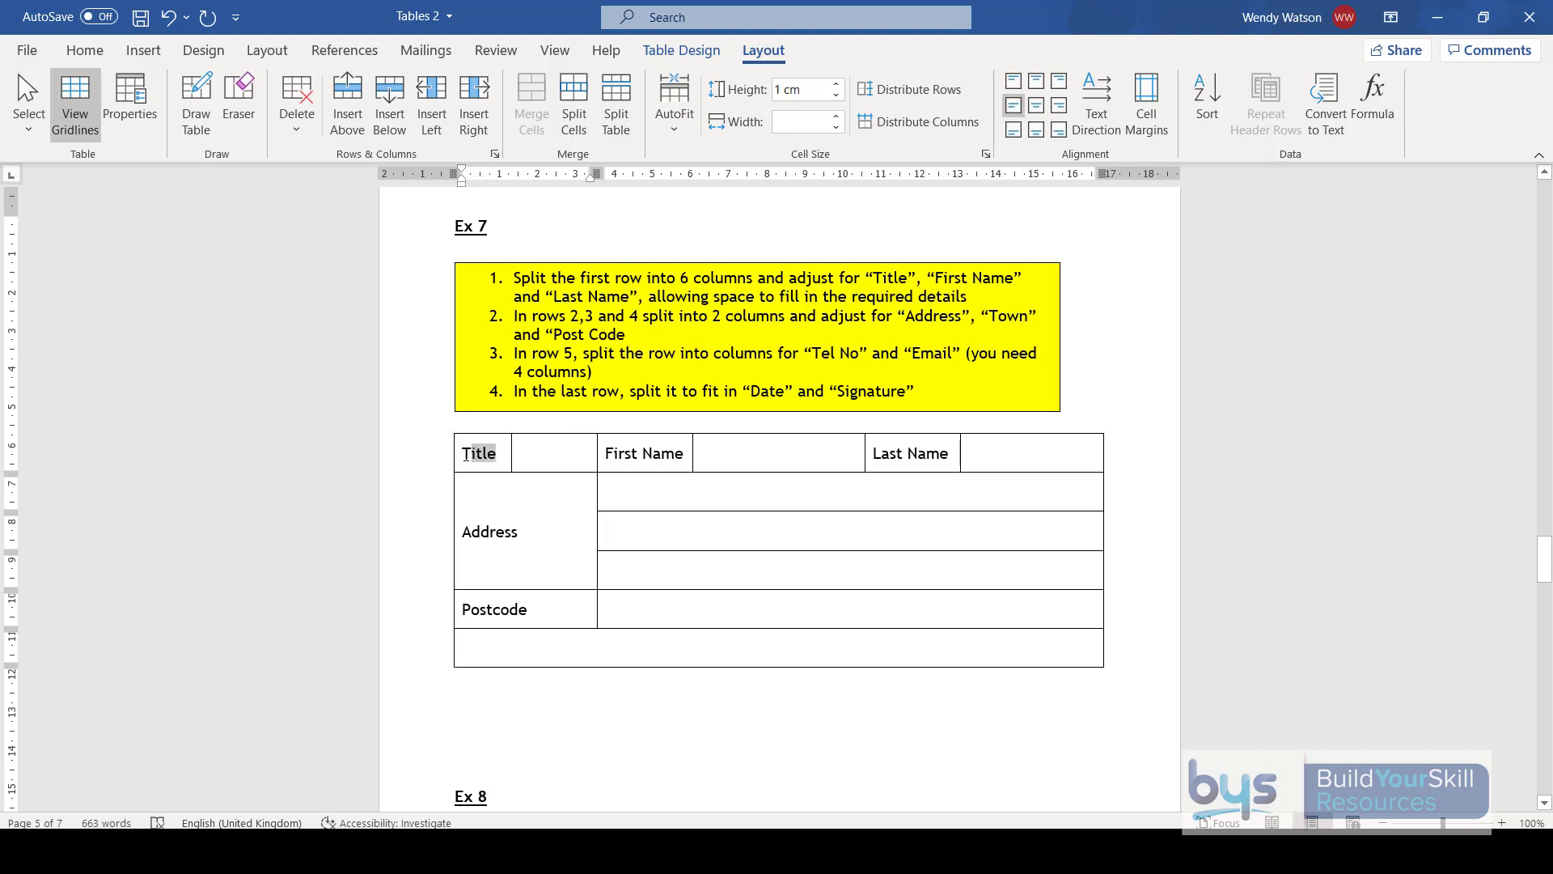
pyautogui.click(679, 51)
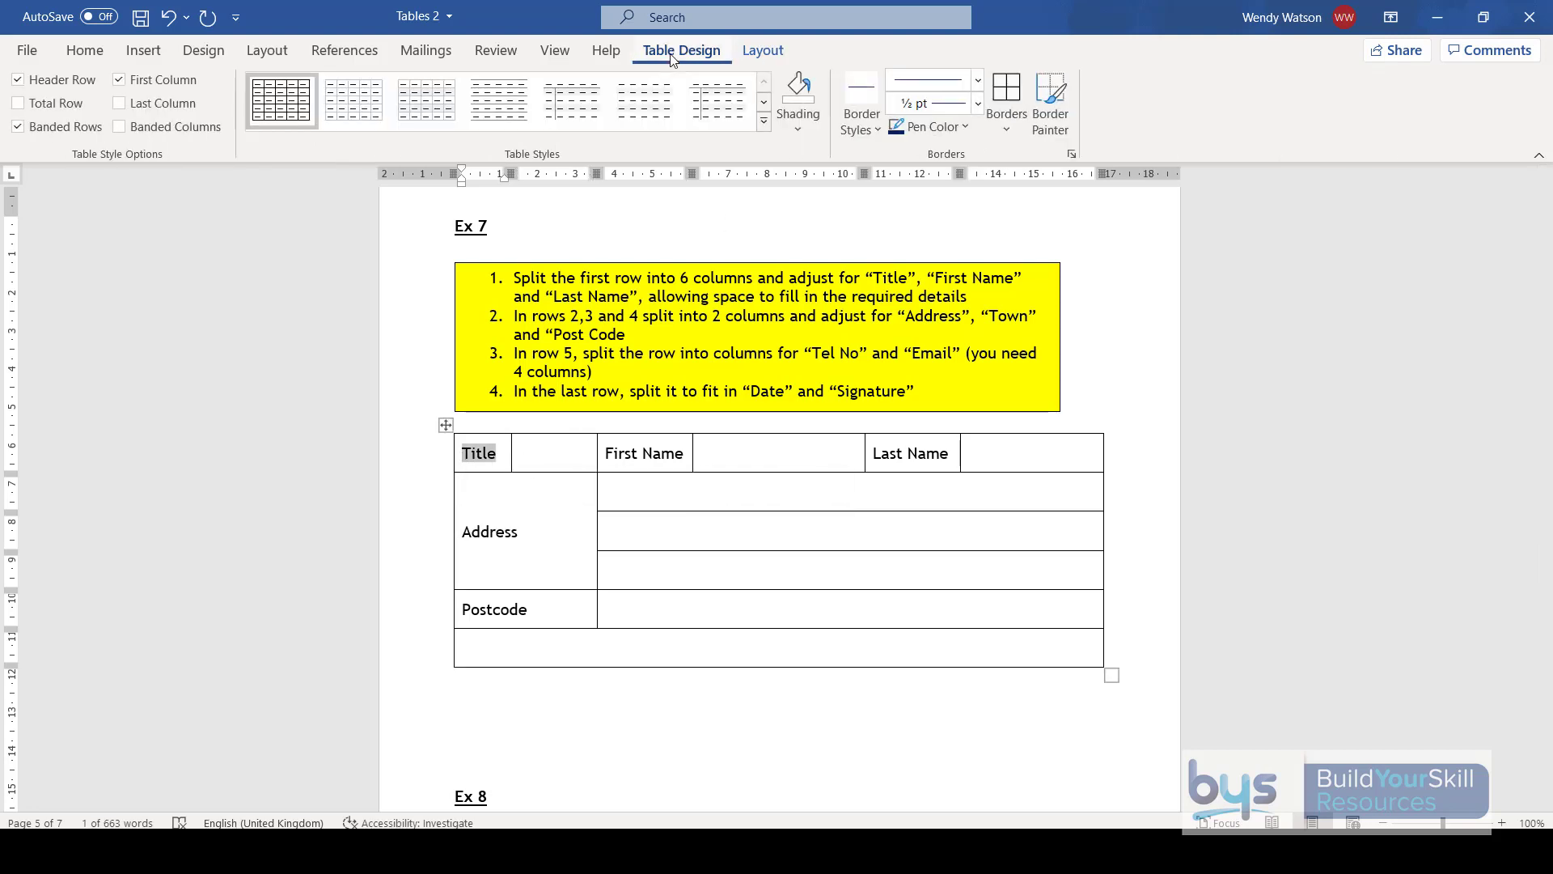
pyautogui.click(794, 125)
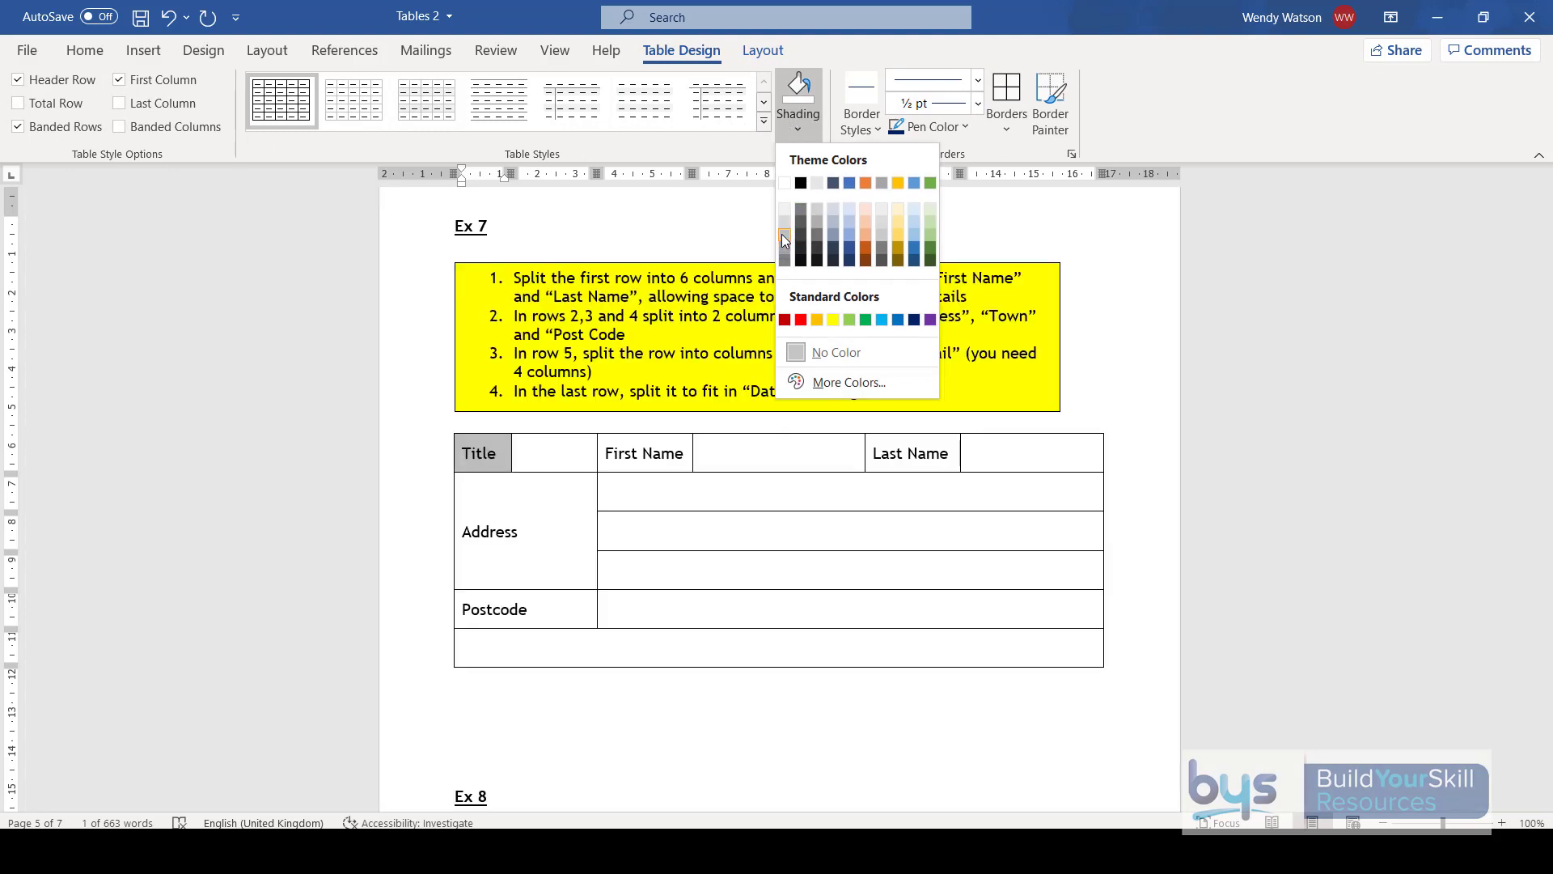
pyautogui.click(785, 234)
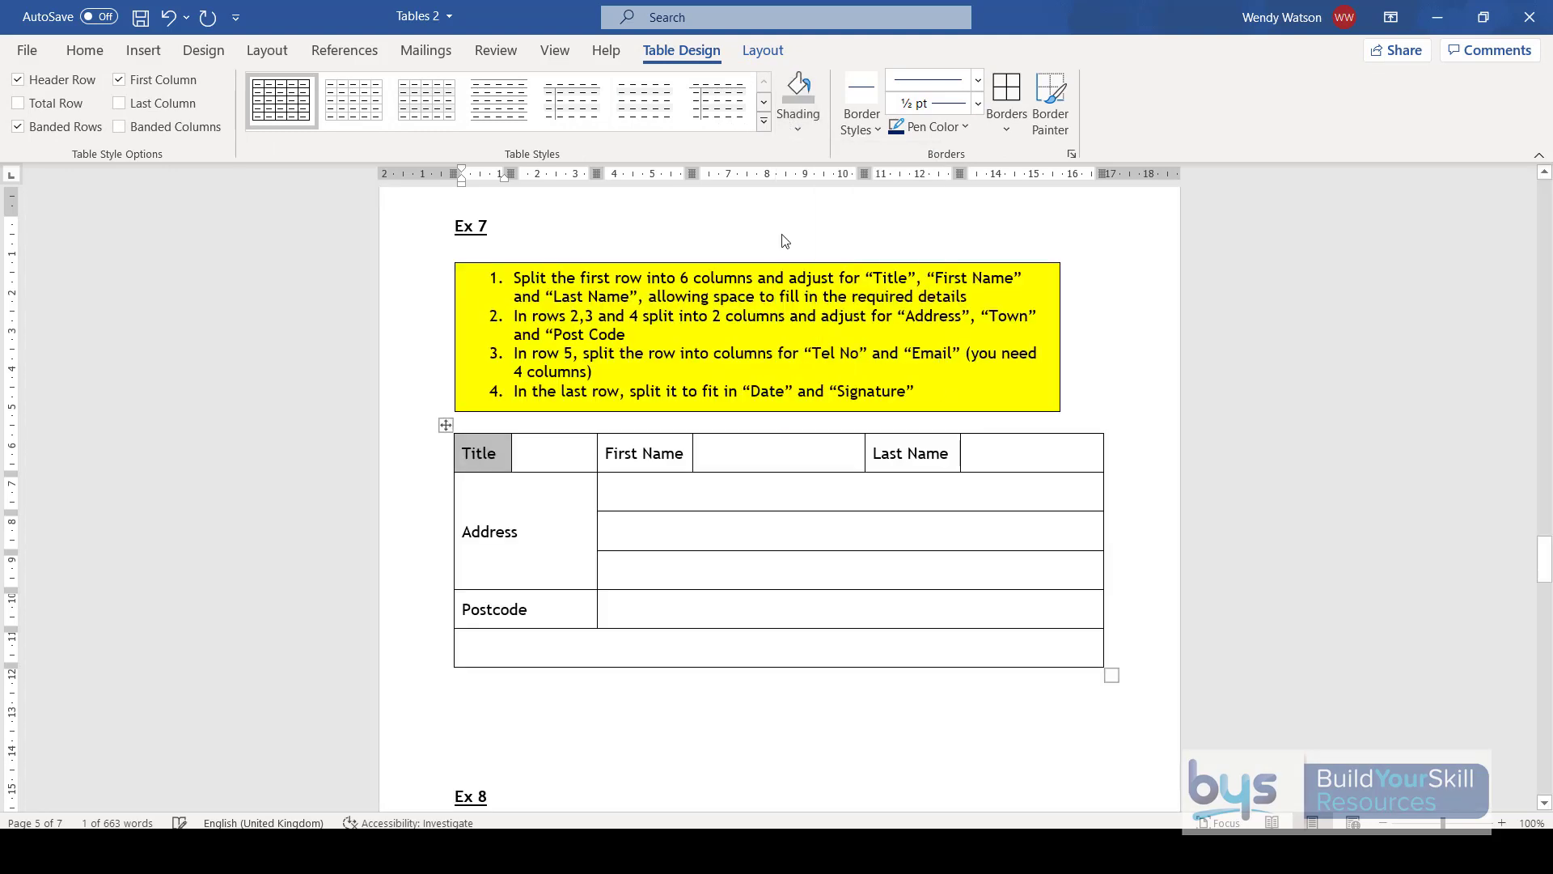
# Apply the same grey shading to the First Name and Last Name cells, leaving the blank cells beside them unshaded.
pyautogui.click(608, 455)
pyautogui.moveTo(667, 457); pyautogui.dragTo(685, 454)
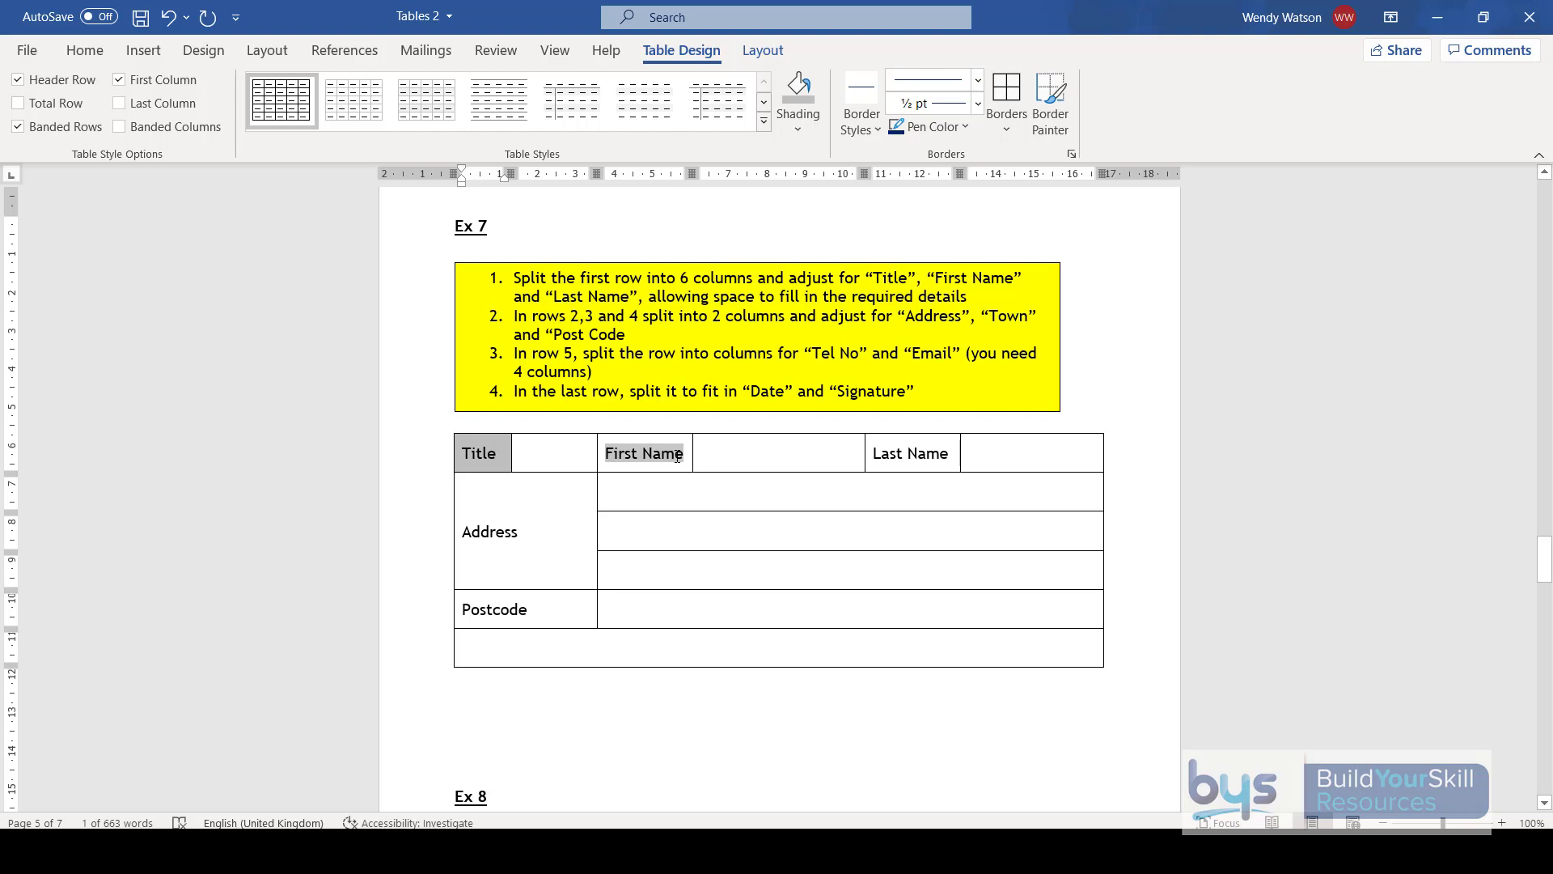
pyautogui.moveTo(954, 453); pyautogui.dragTo(880, 448)
pyautogui.click(798, 96)
pyautogui.click(895, 489)
pyautogui.click(566, 455)
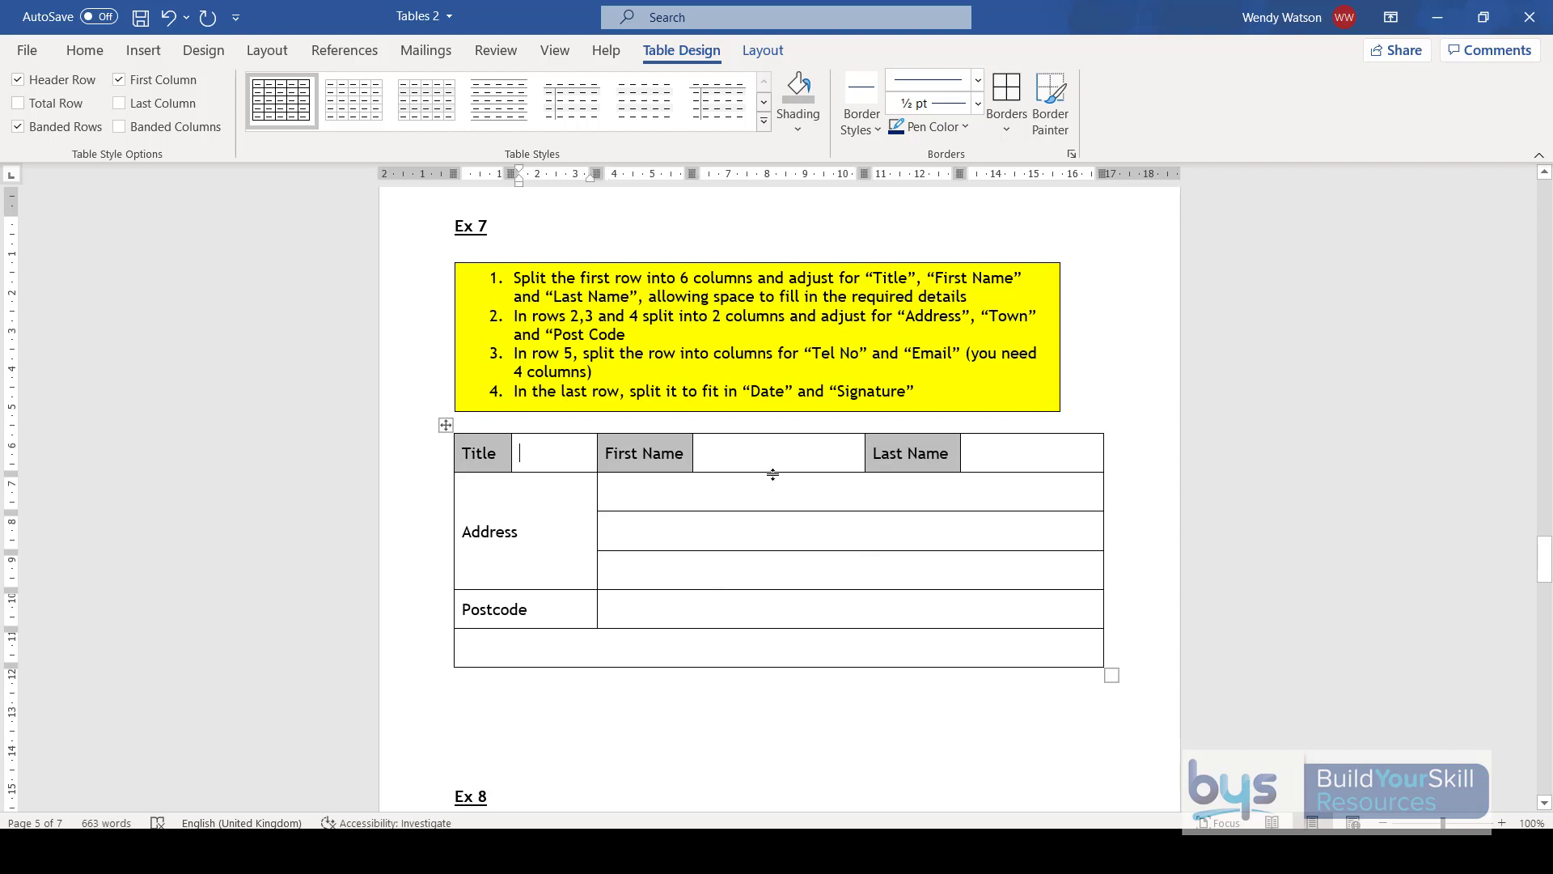
pyautogui.click(815, 450)
pyautogui.click(1027, 454)
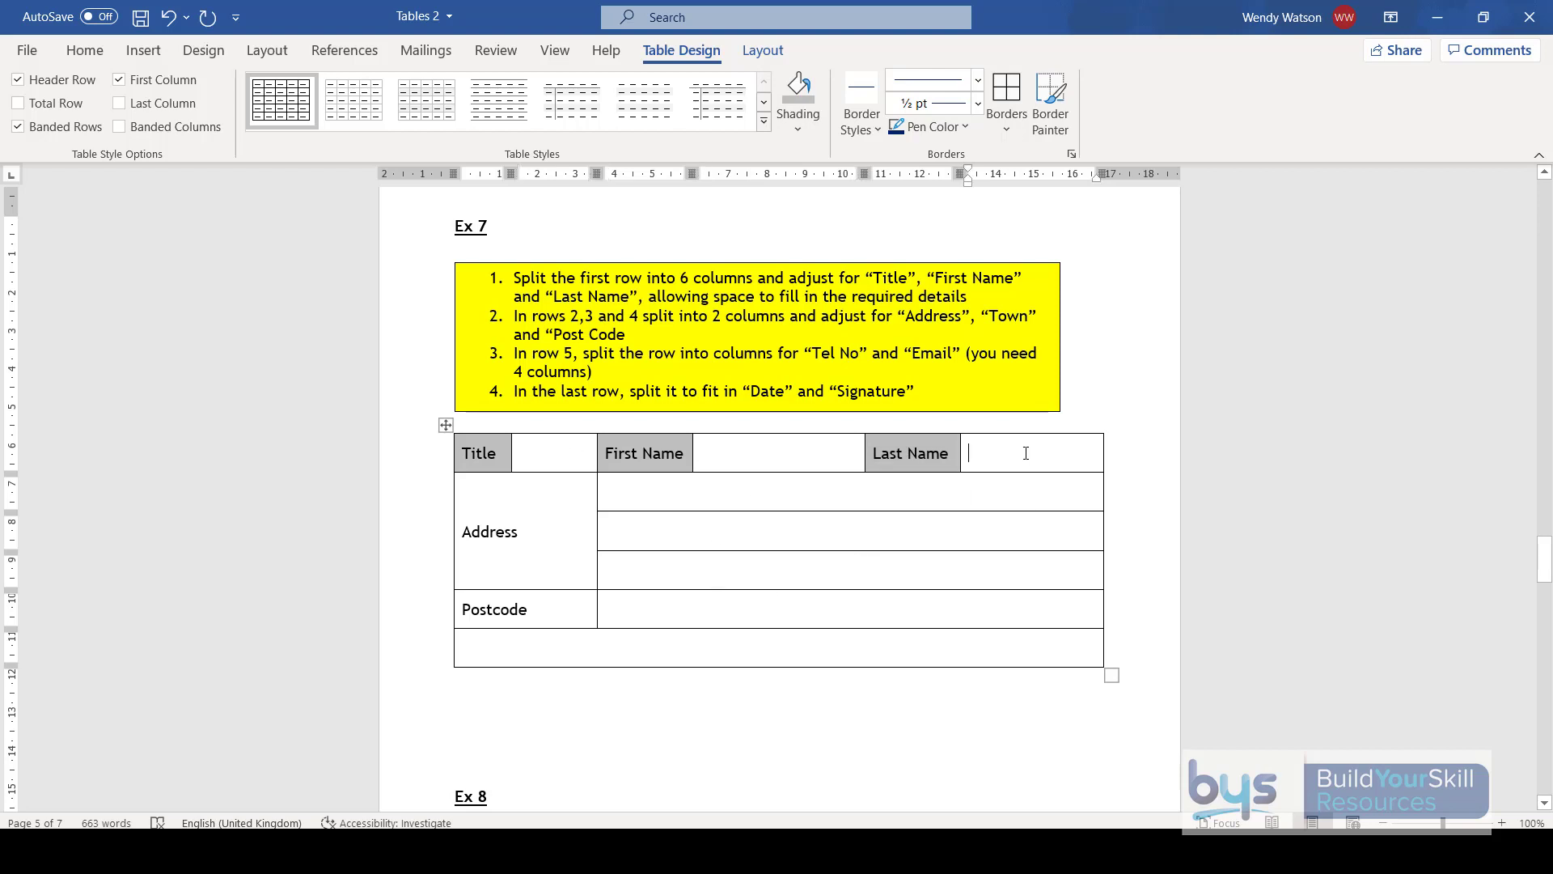
# Sort the whole Ex 8 staff table by Department as text in ascending order, keeping the header row in place.
pyautogui.scroll(-10, 1026, 453)
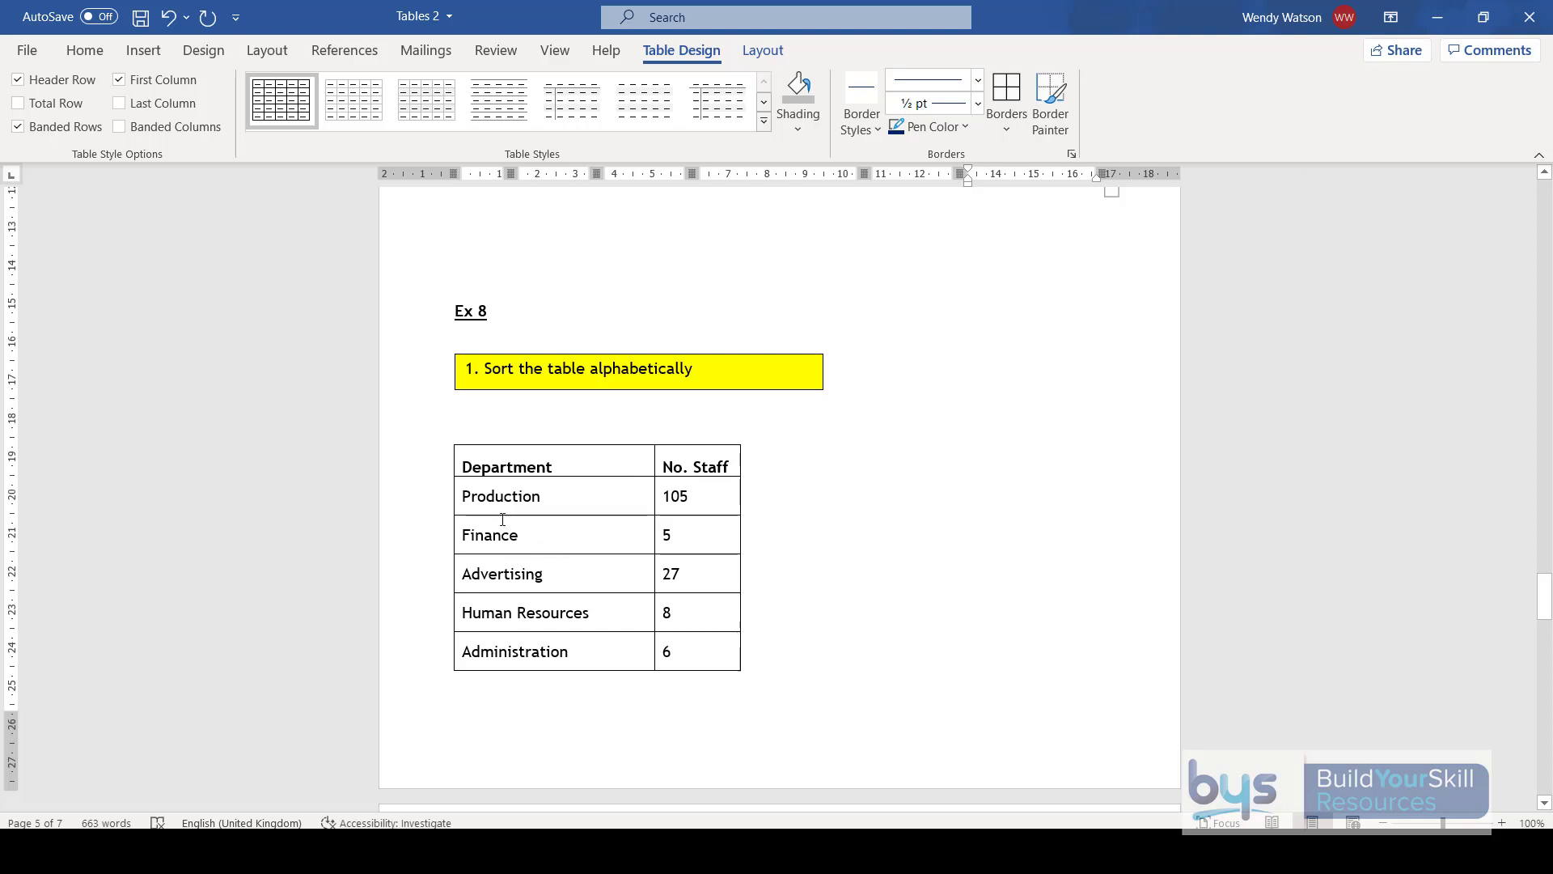
pyautogui.click(454, 442)
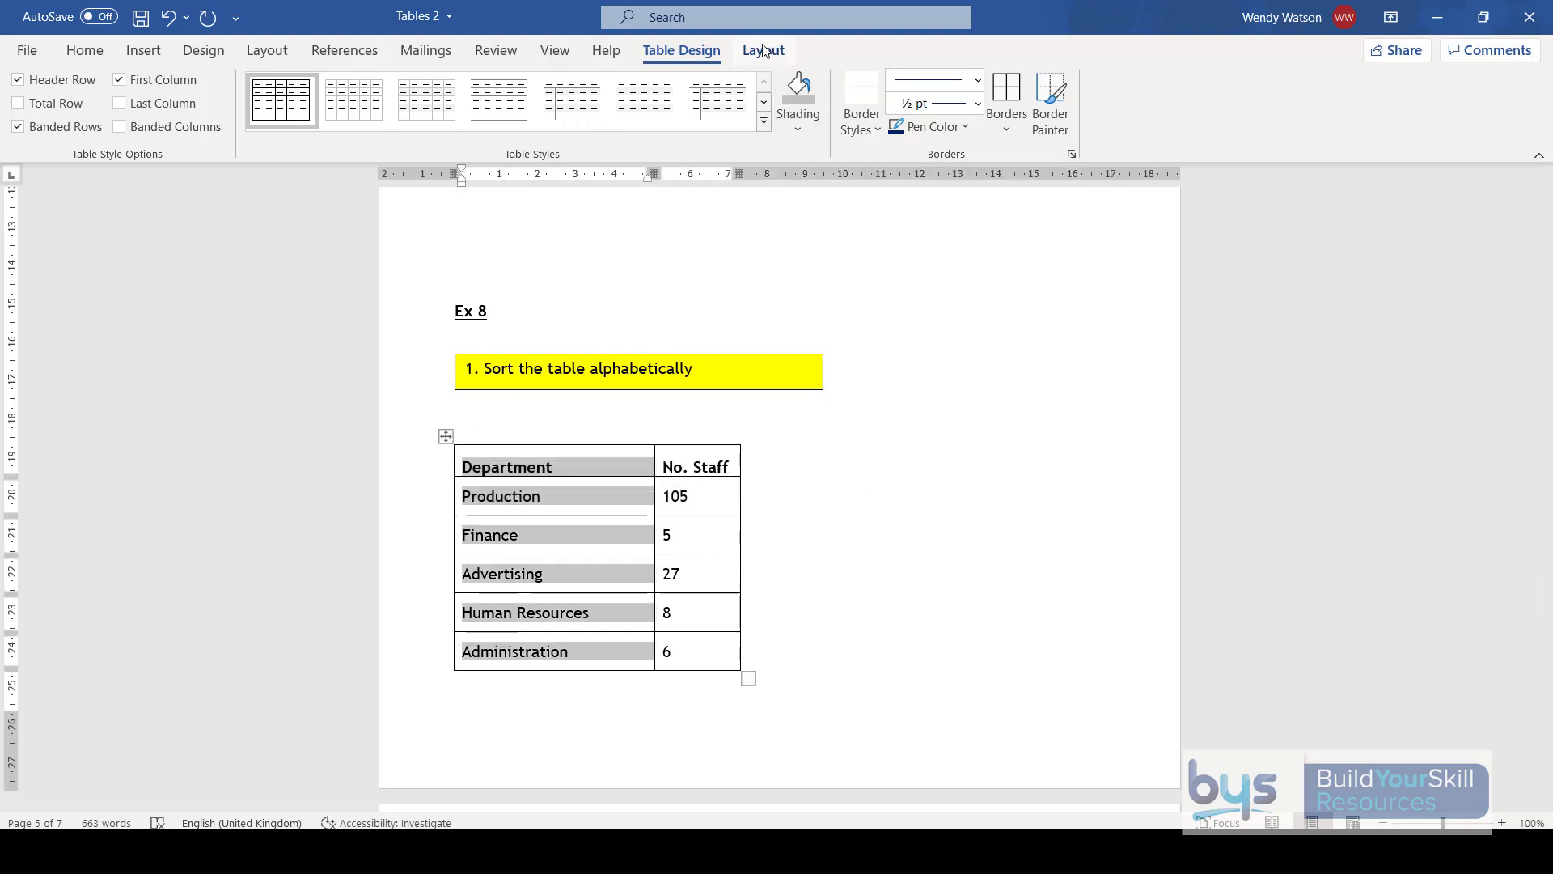
pyautogui.click(446, 438)
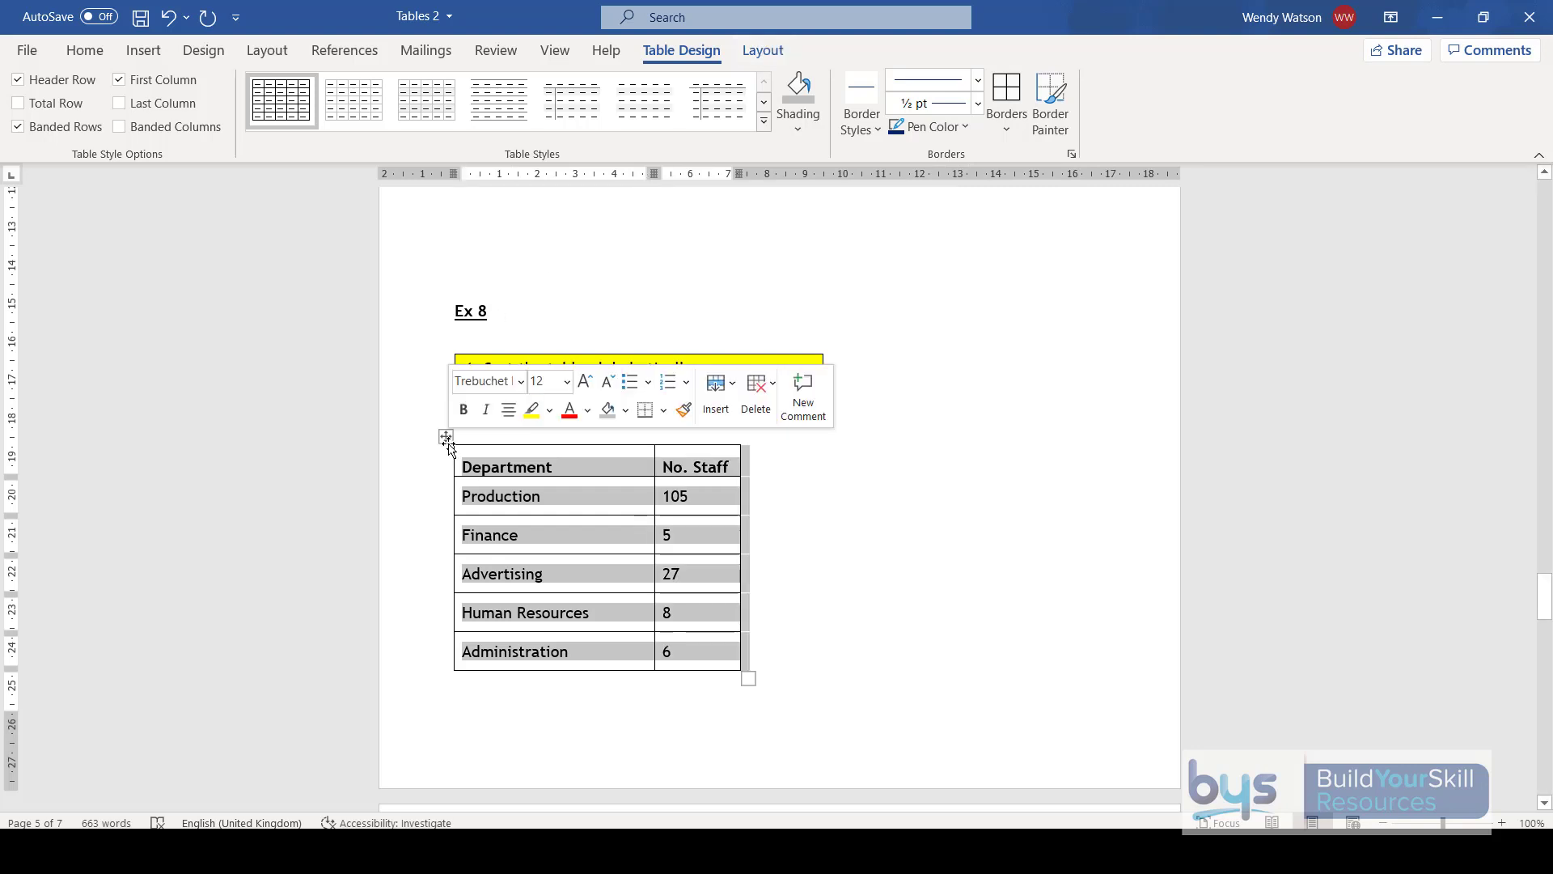
pyautogui.click(763, 50)
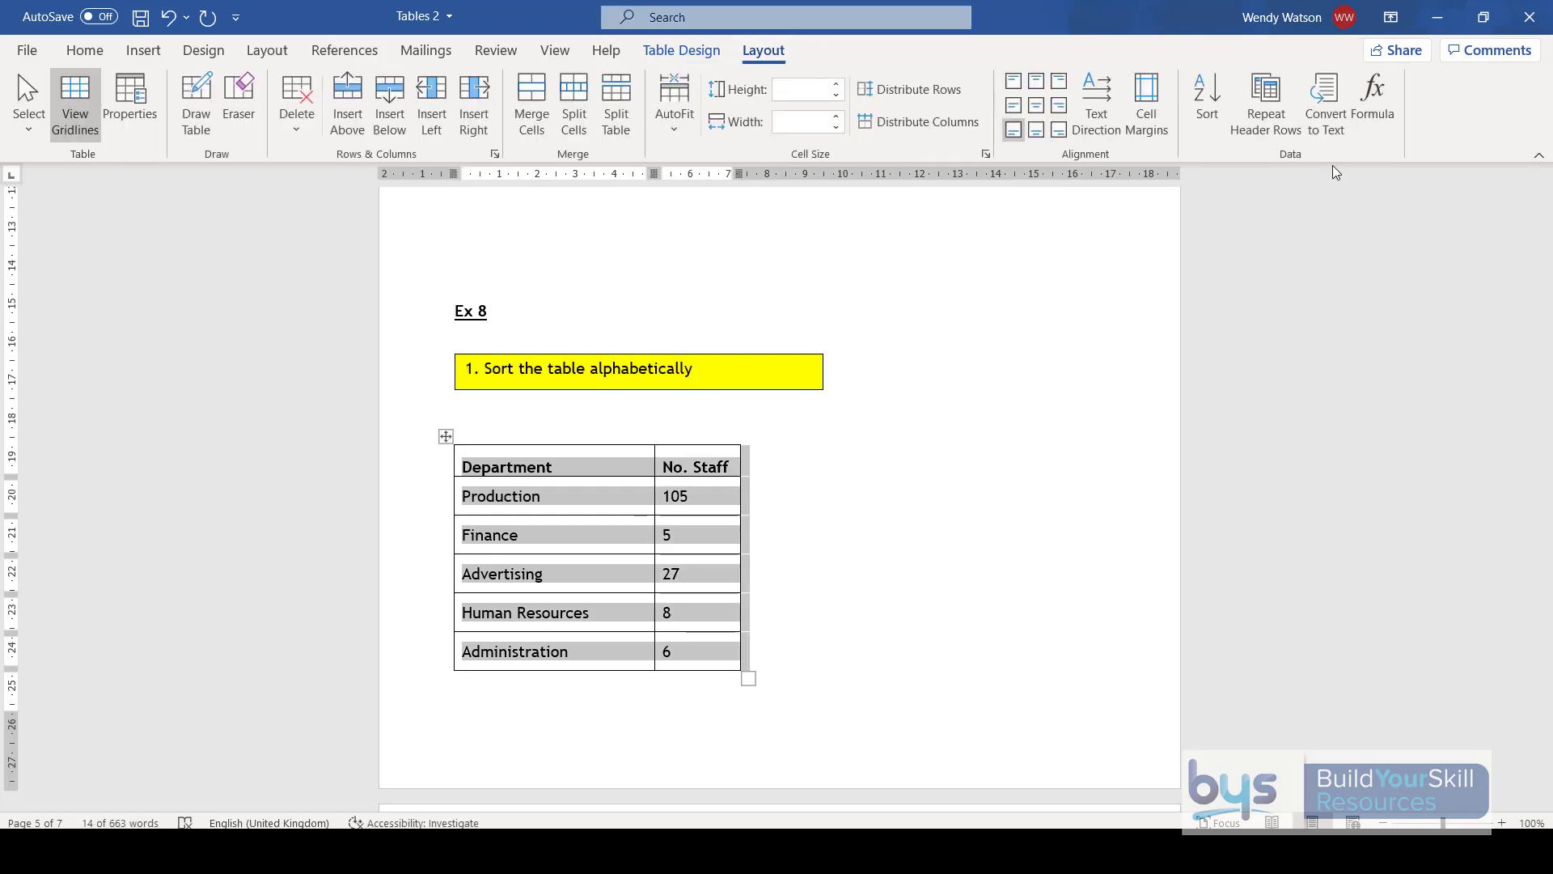
pyautogui.click(1206, 108)
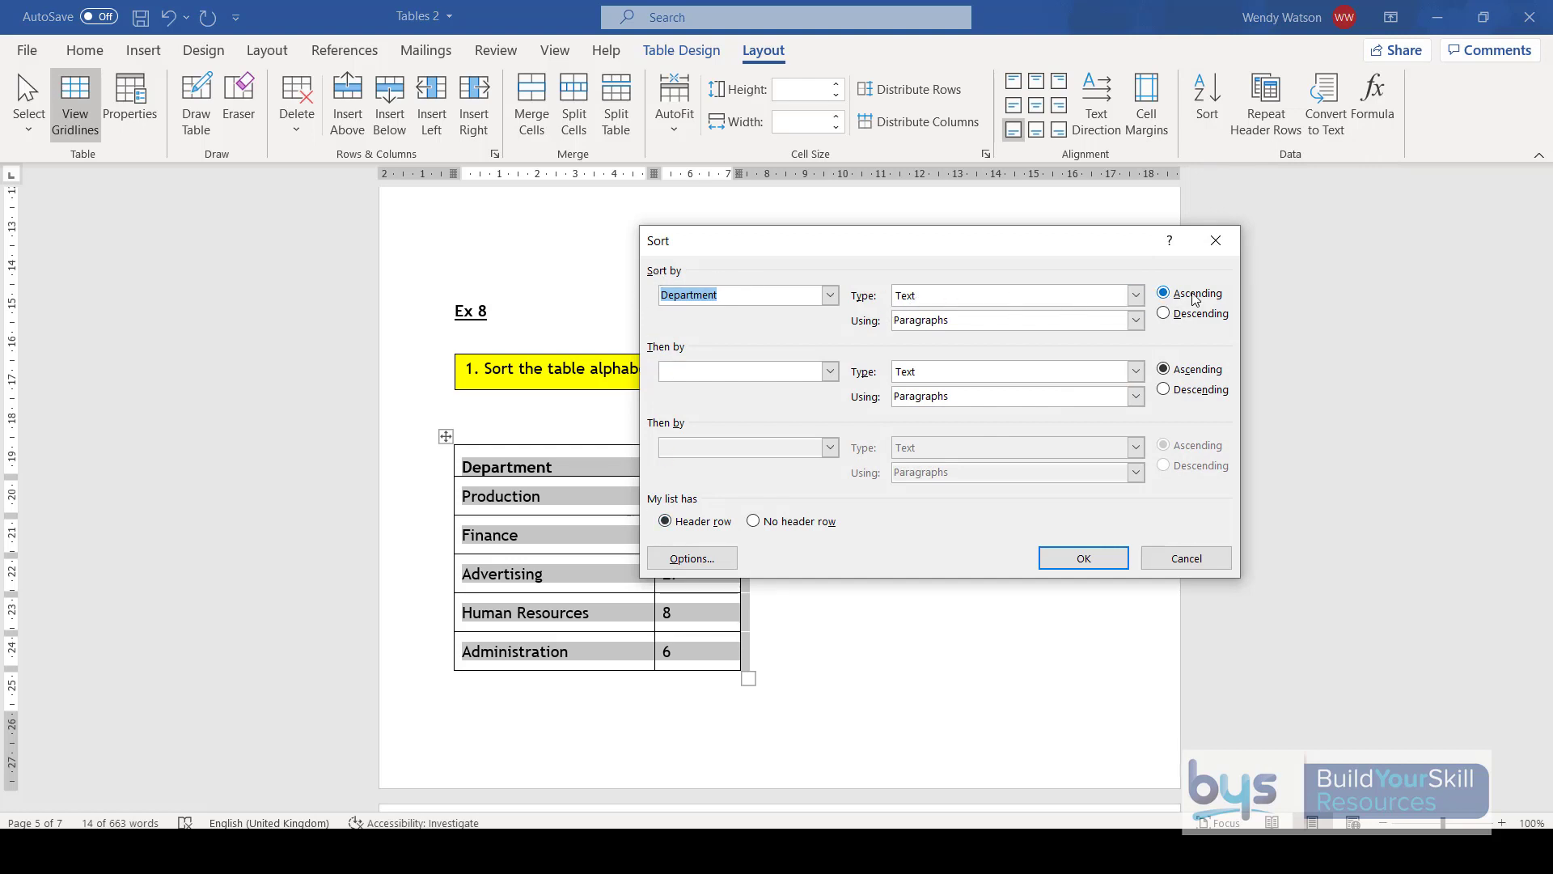
pyautogui.click(1084, 559)
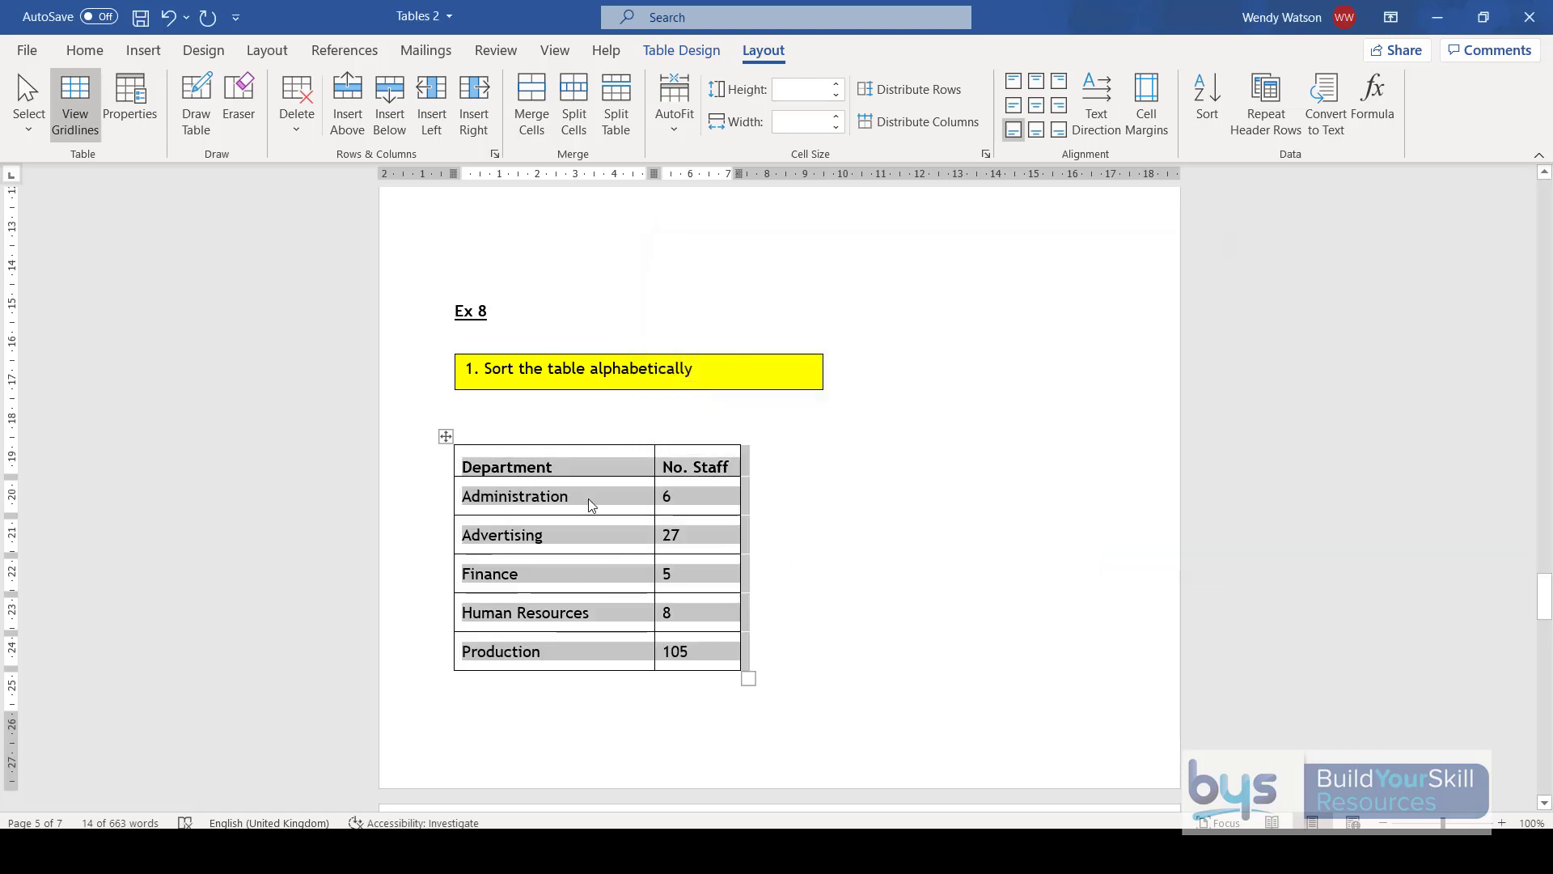
# Insert the formula =SUM(ABOVE) in the empty cell beside TOTAL COSTS in the Ex 9 table.
pyautogui.scroll(-4, 548, 566)
pyautogui.scroll(-5, 553, 566)
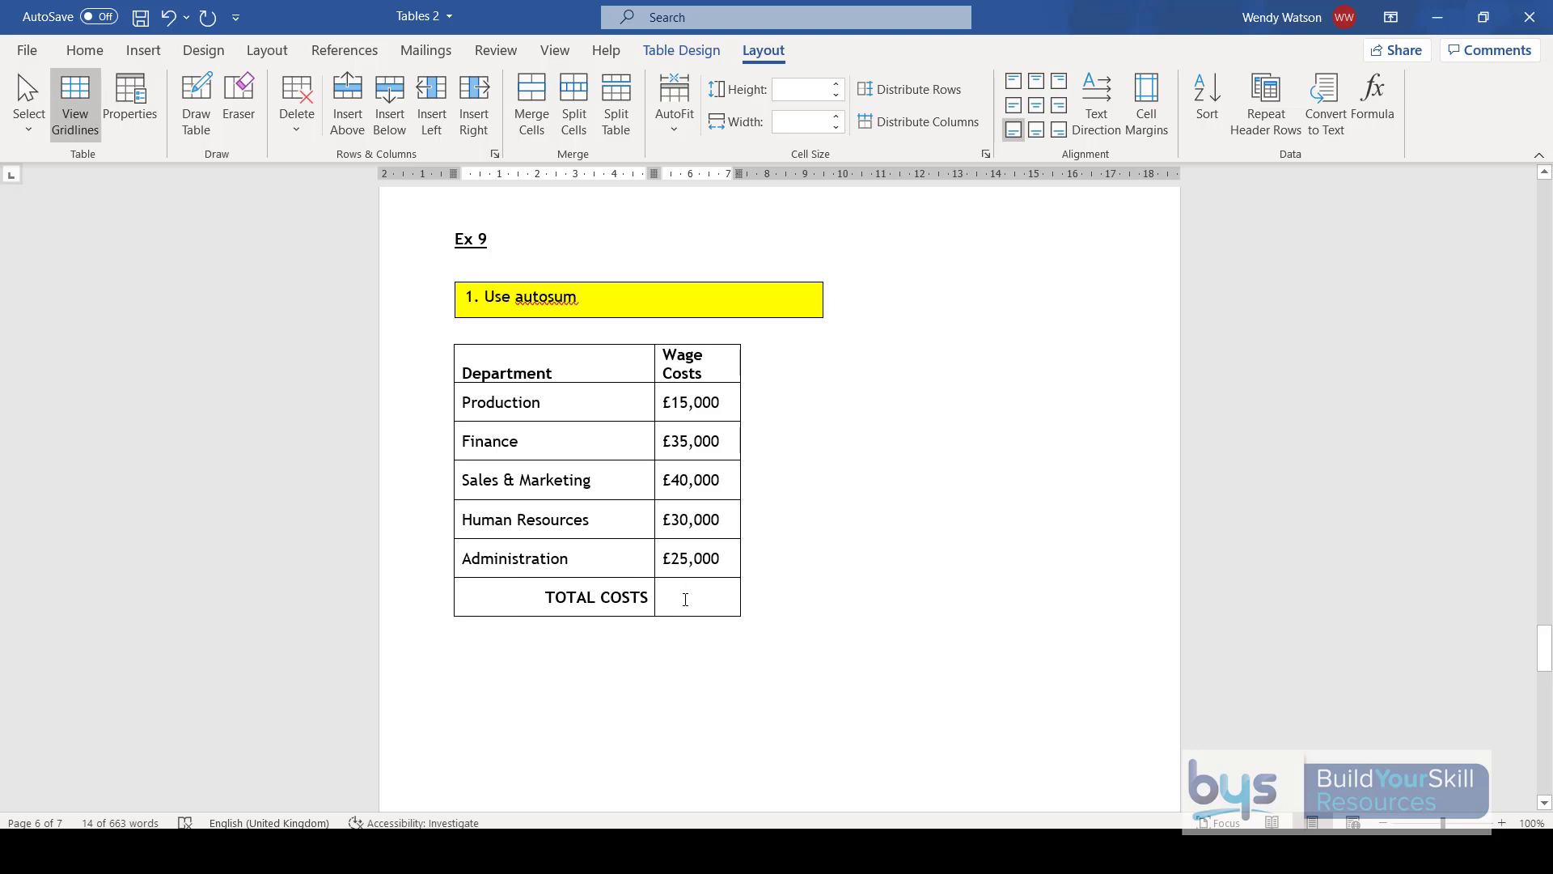
pyautogui.click(685, 599)
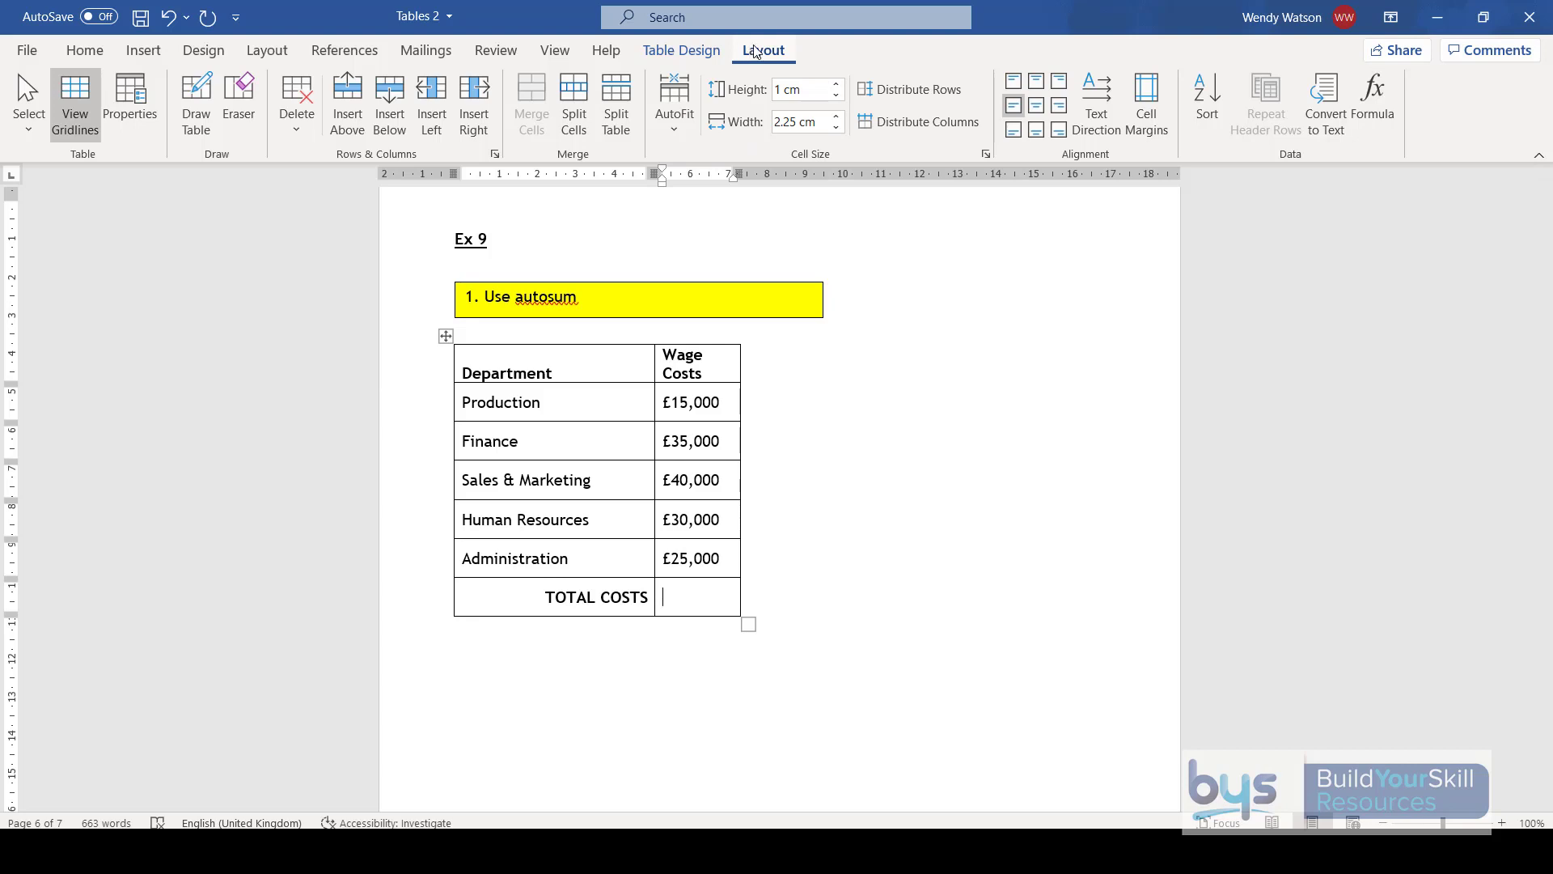
pyautogui.click(1380, 113)
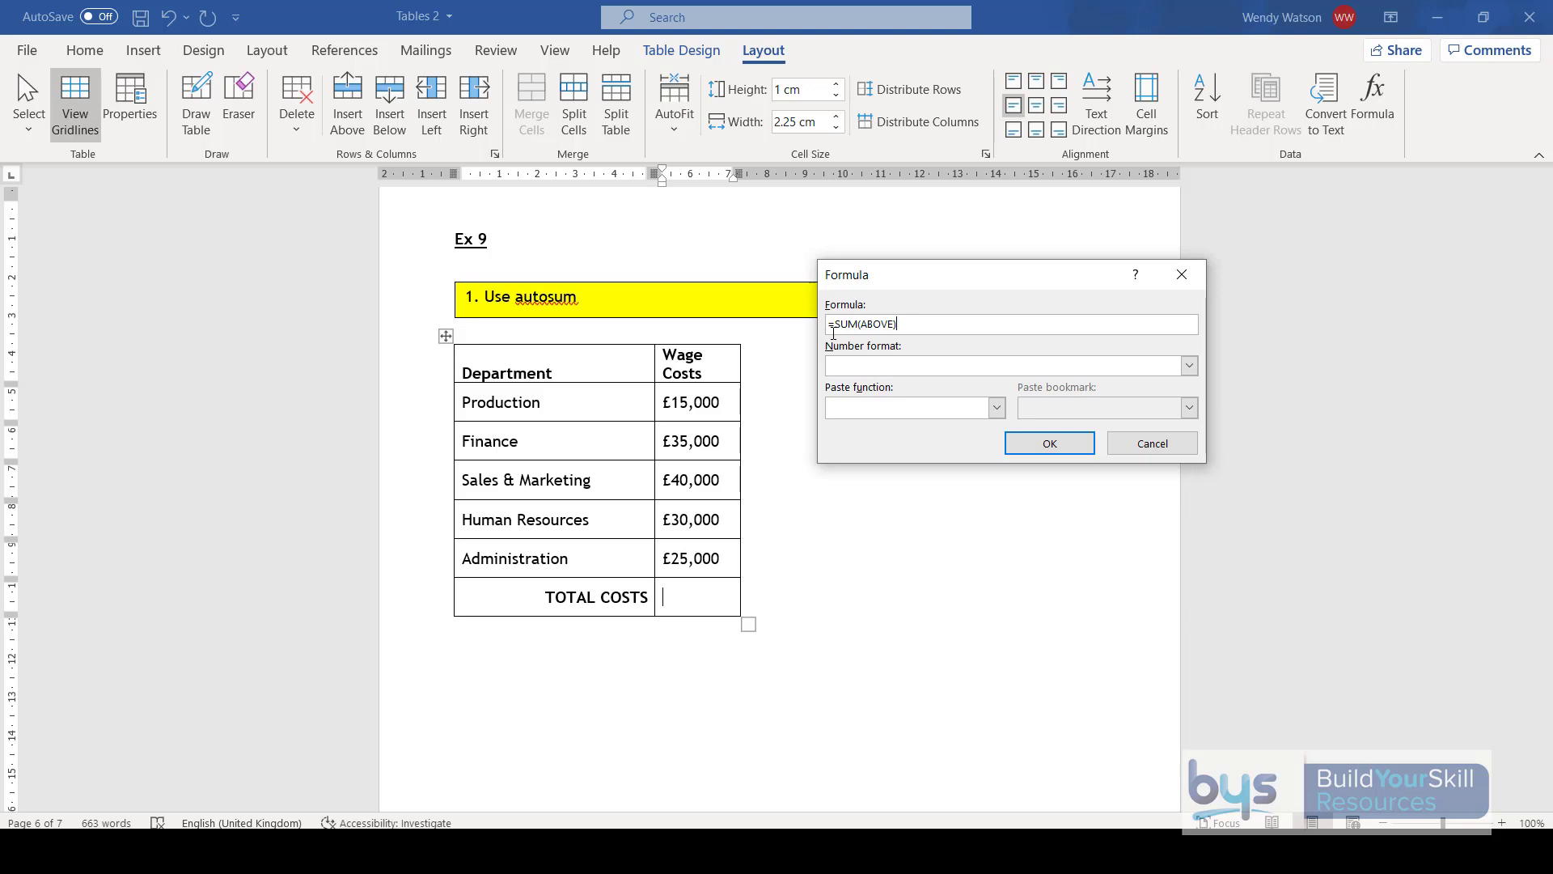
pyautogui.click(1064, 449)
# Delete the decimal point and the two trailing zeros from the total in the TOTAL COSTS row.
pyautogui.moveTo(731, 589); pyautogui.dragTo(751, 583)
pyautogui.click(754, 591)
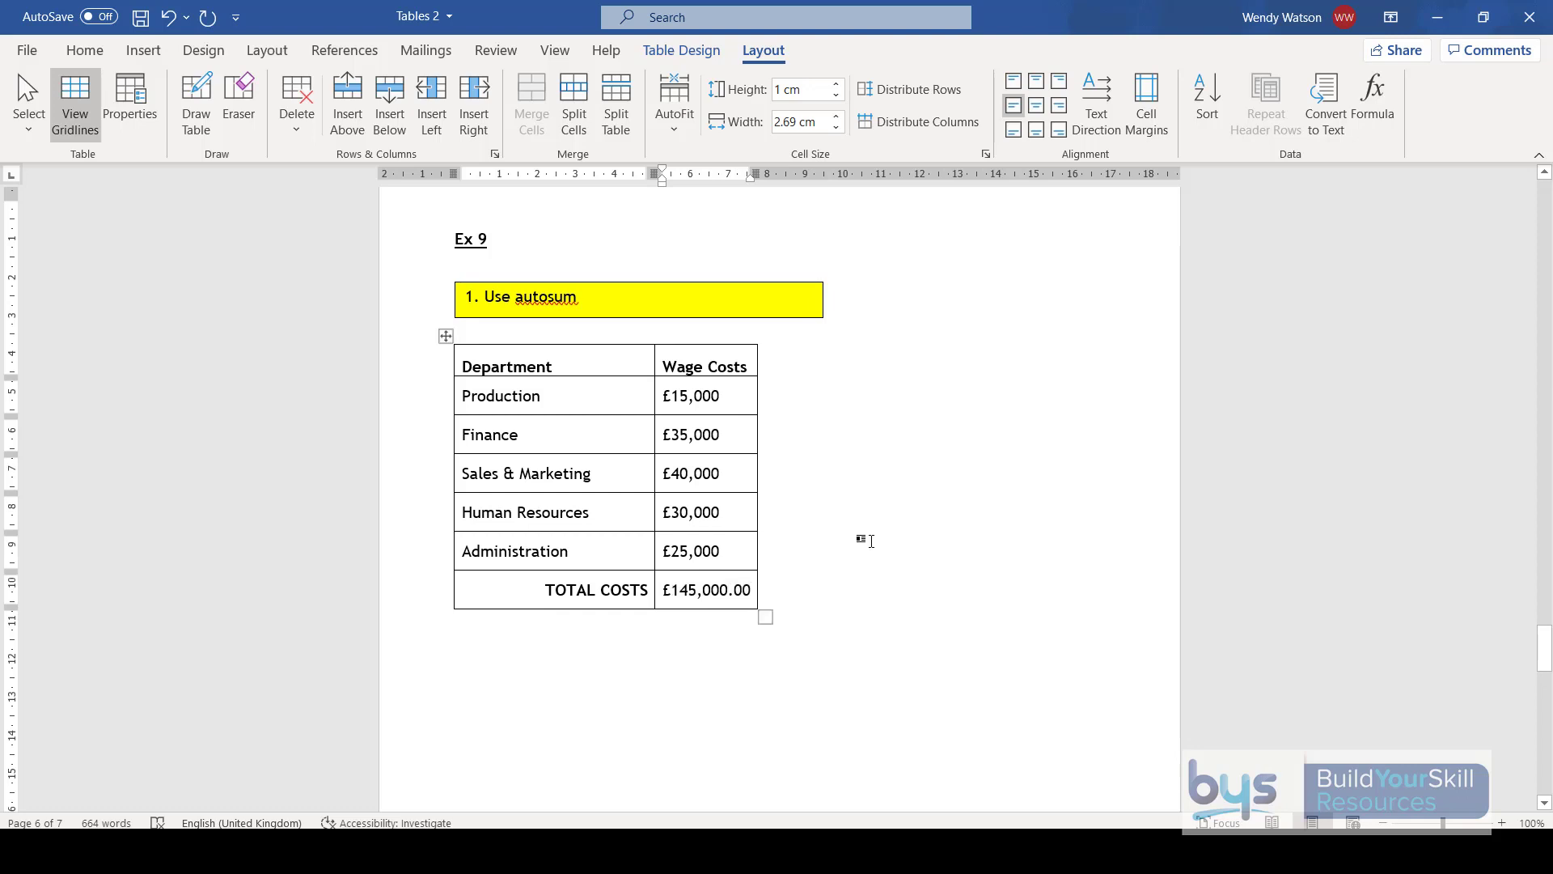
pyautogui.hotkey('shift', 'Left')
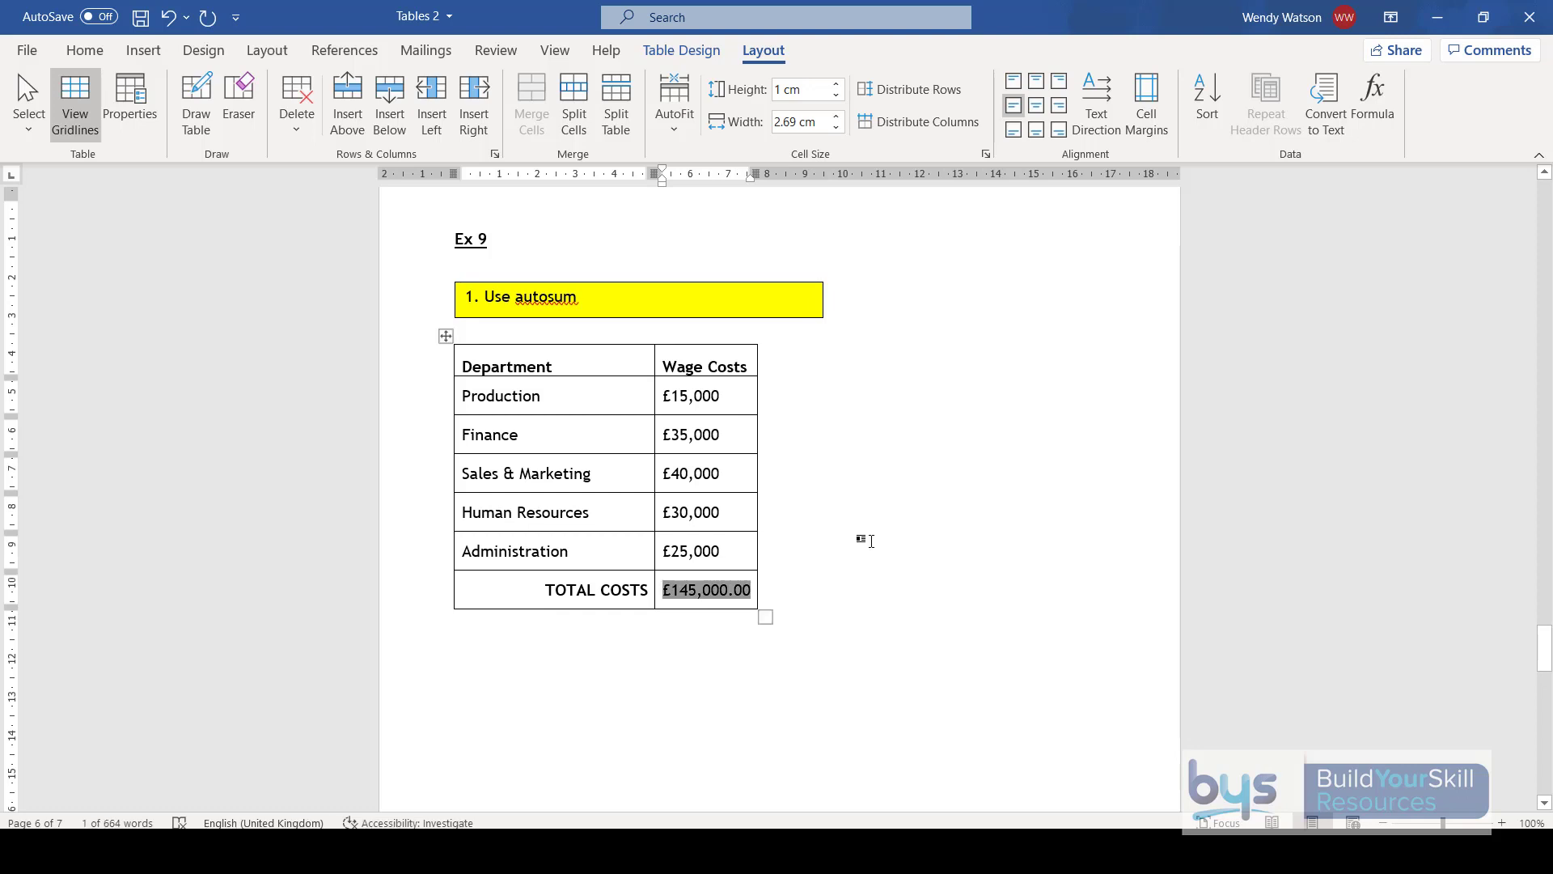
pyautogui.click(744, 591)
pyautogui.moveTo(733, 592); pyautogui.dragTo(752, 591)
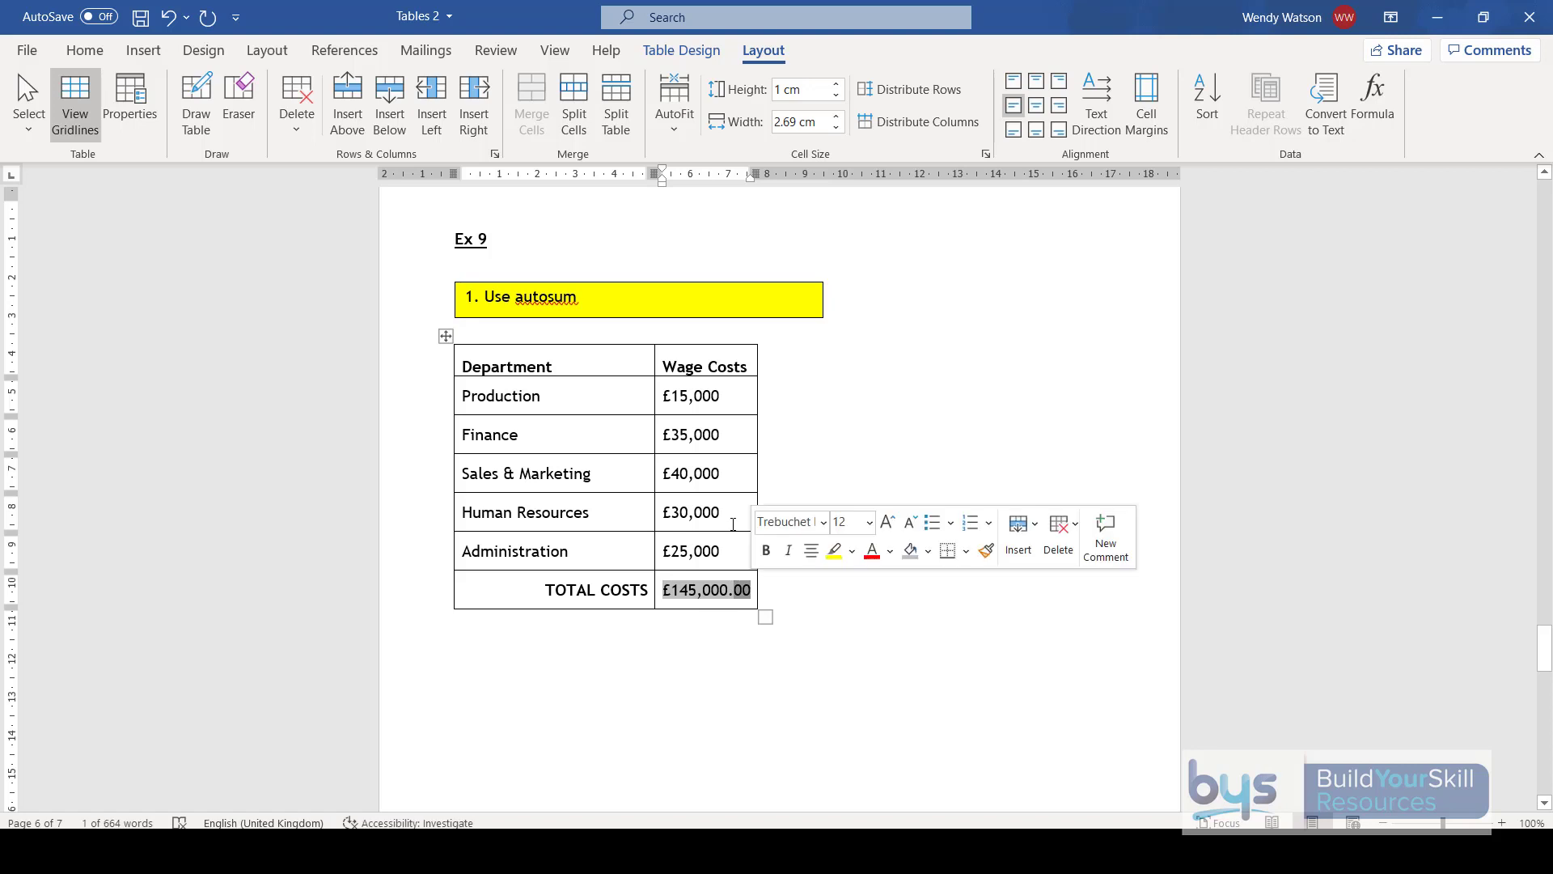
pyautogui.press('BackSpace')
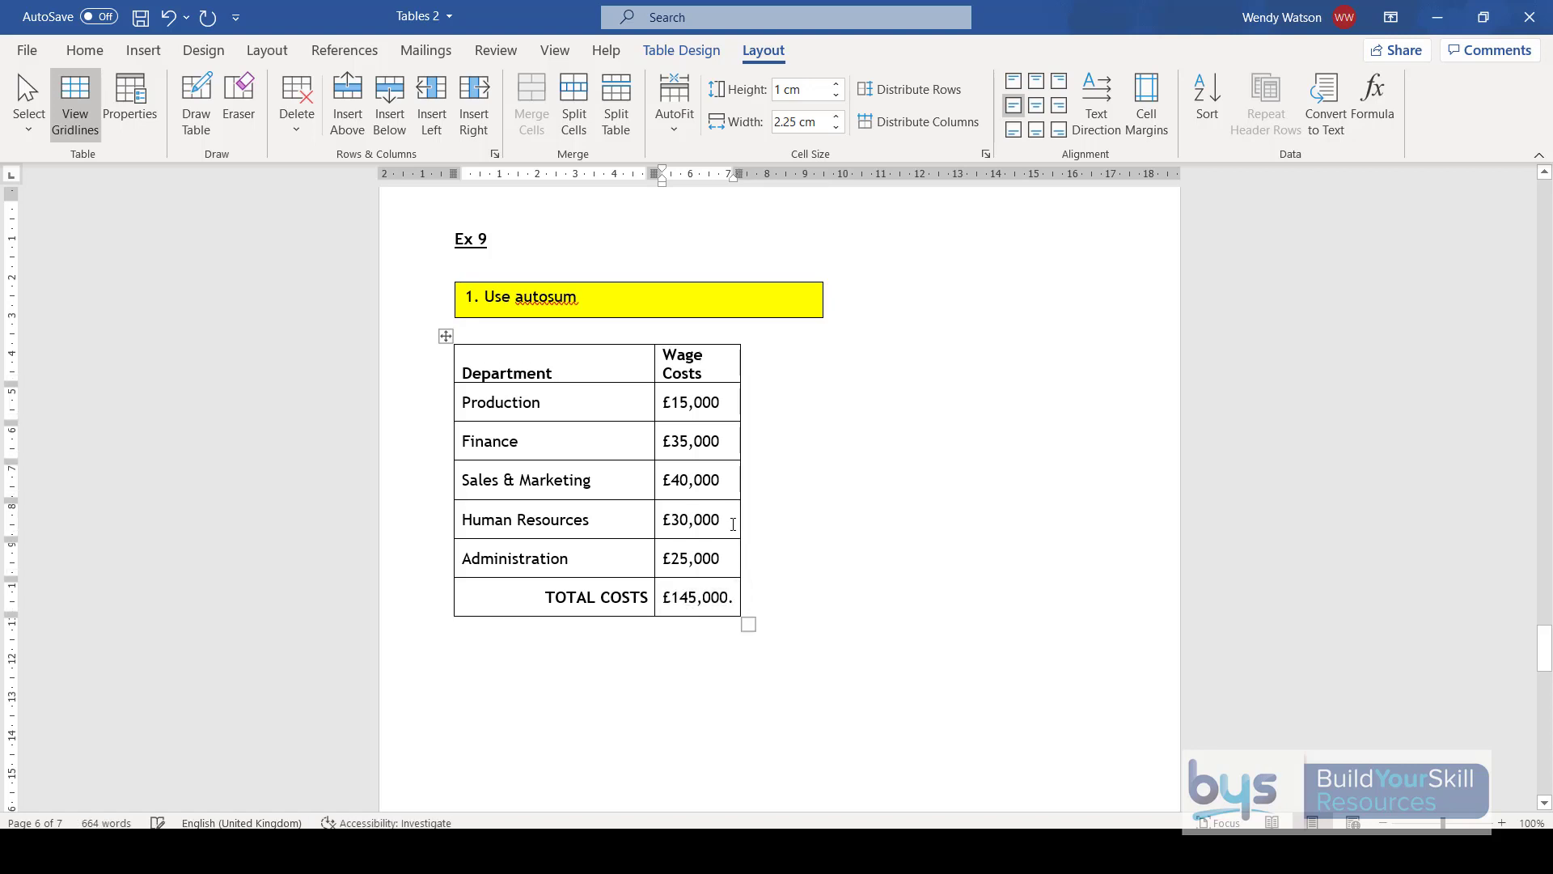
pyautogui.press('BackSpace')
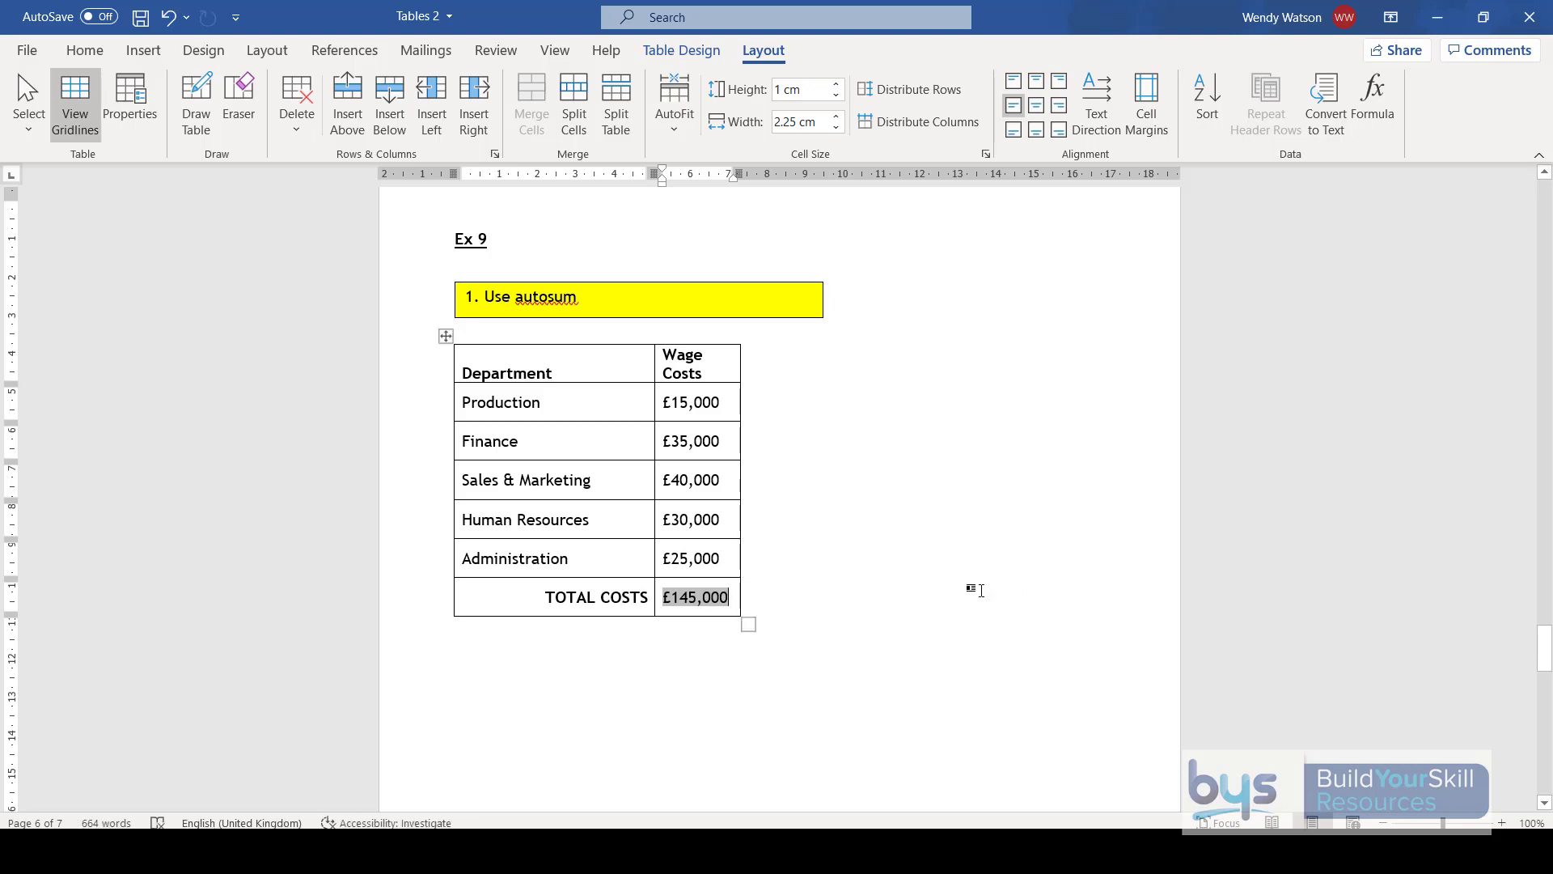
pyautogui.click(923, 576)
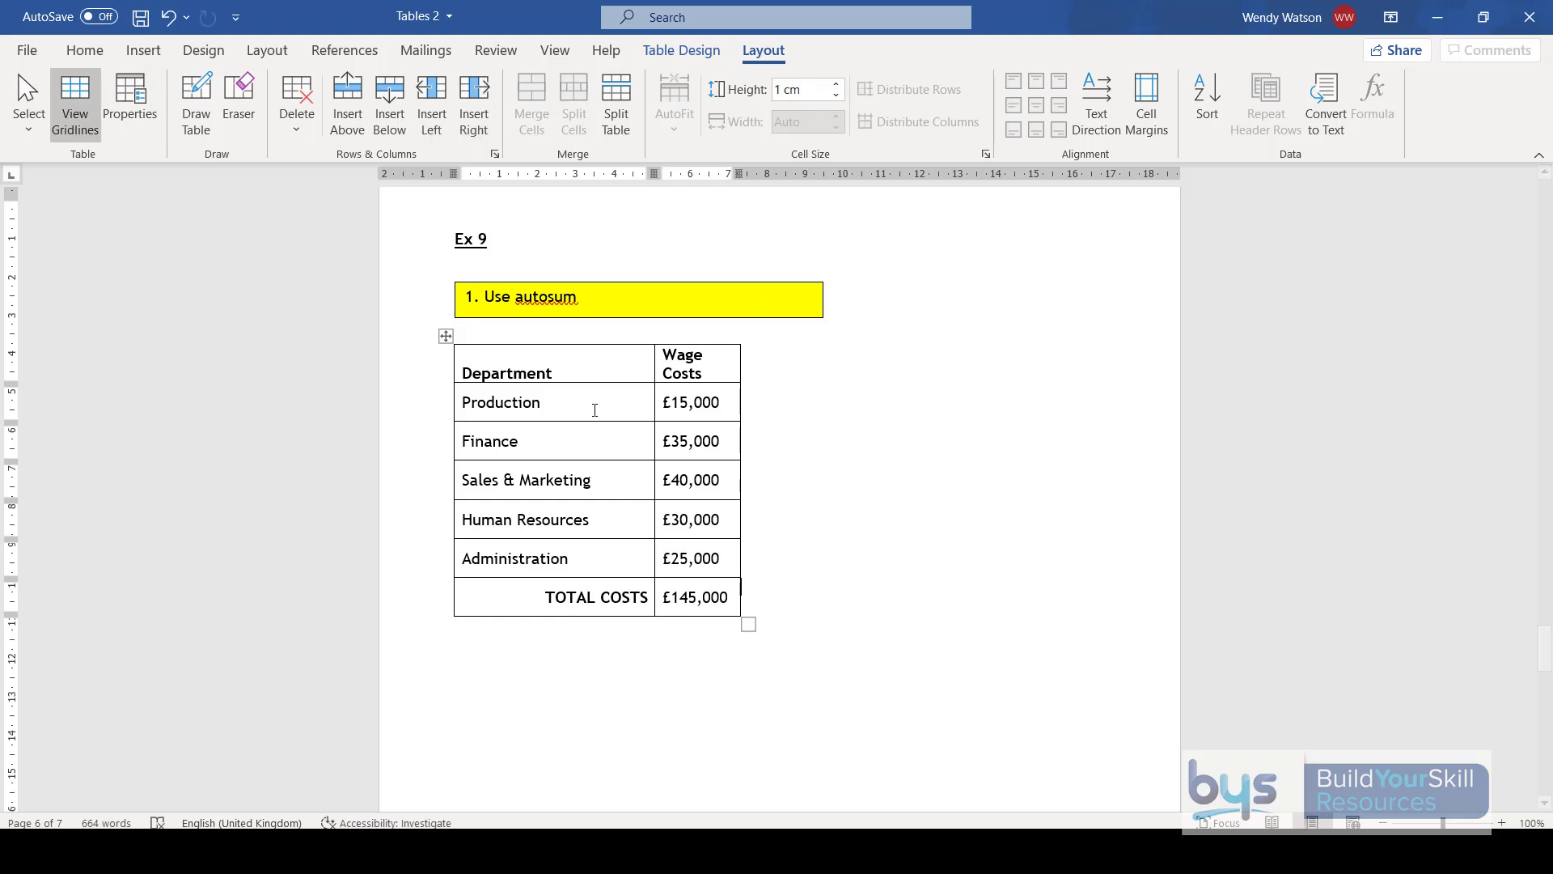
pyautogui.click(681, 50)
pyautogui.click(764, 50)
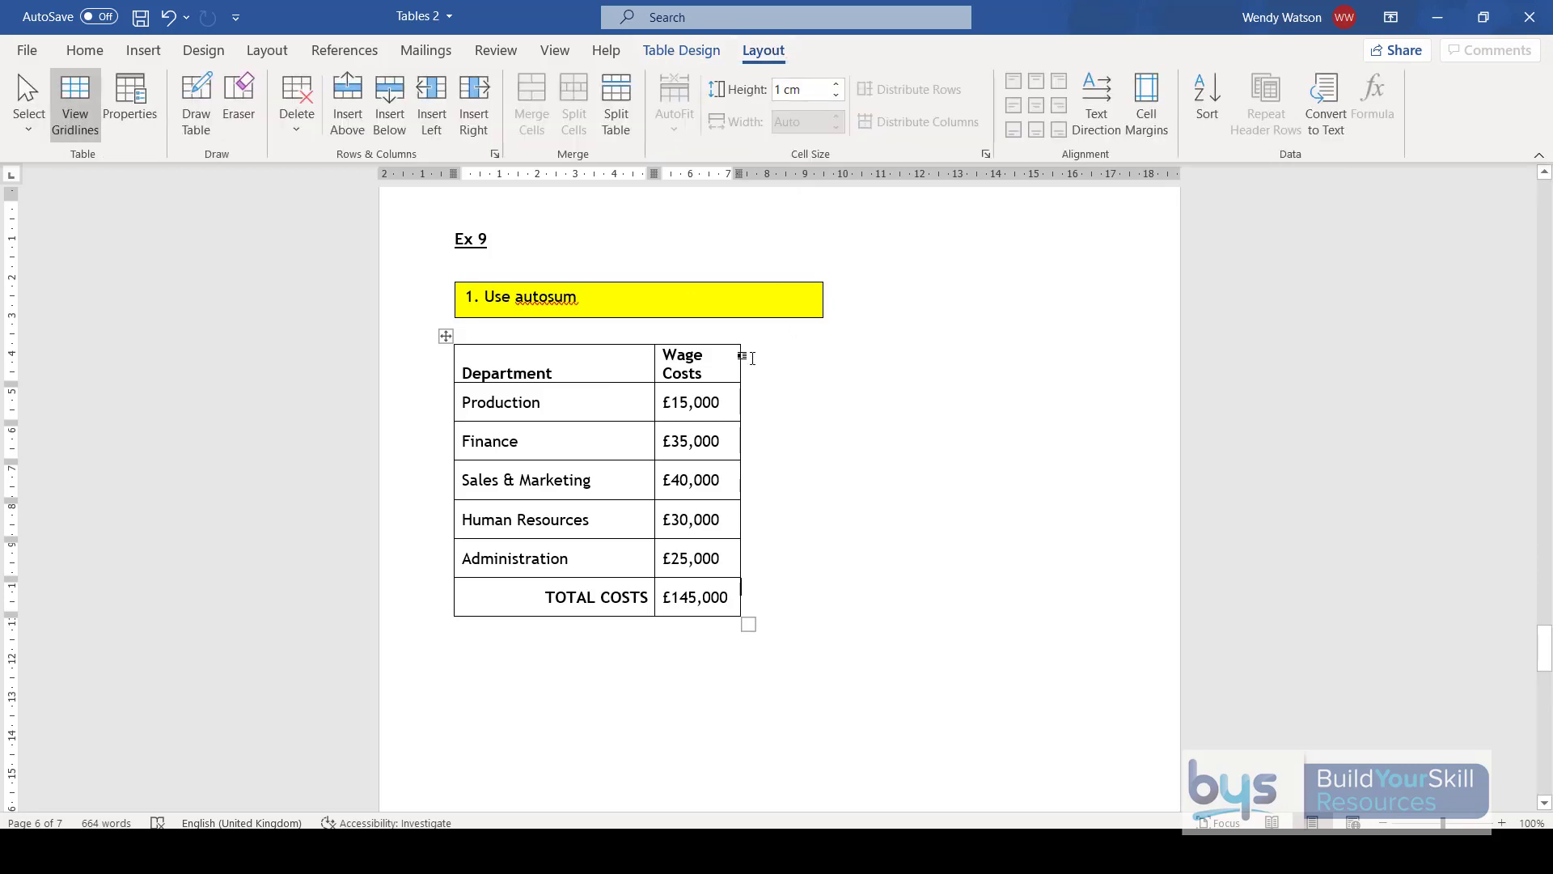